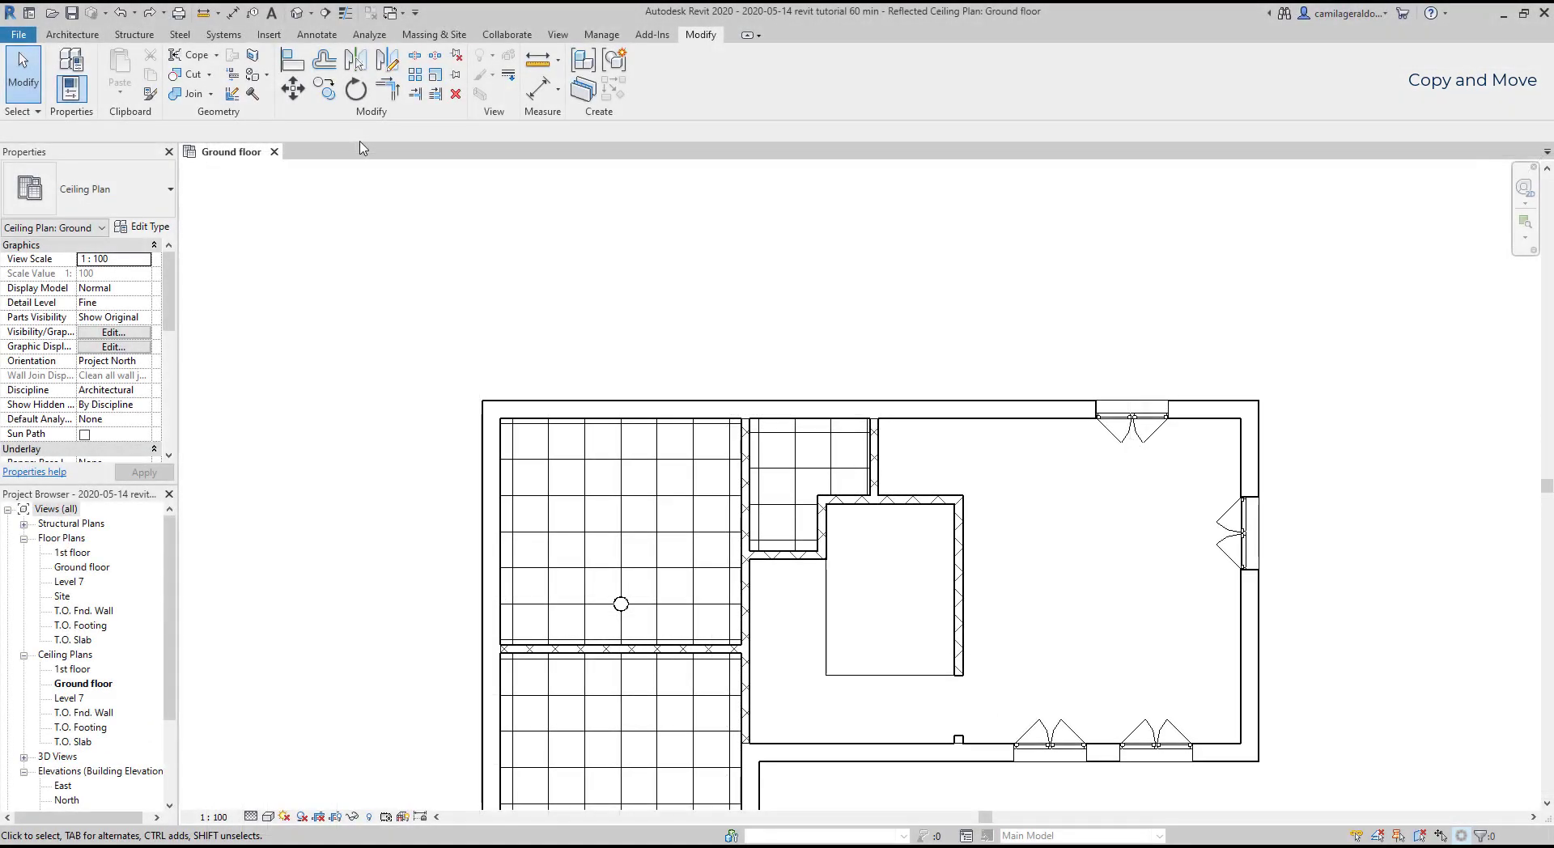
Step: Copy the round ceiling light 1.2 m horizontally to the right, onto the ceiling grid intersection two modules away
click(328, 91)
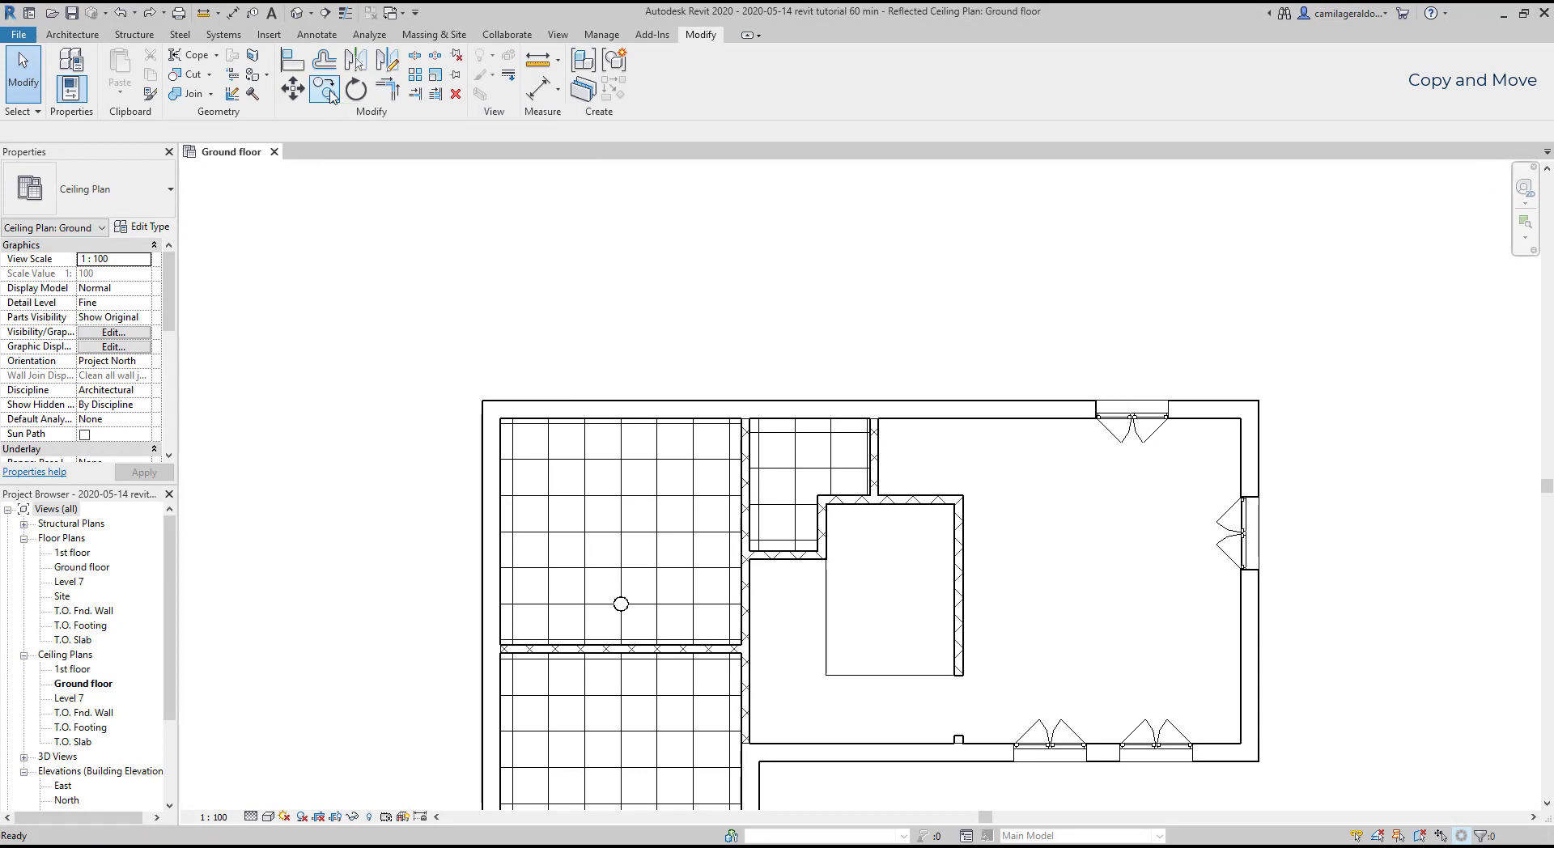
scroll(618, 608, up, 5)
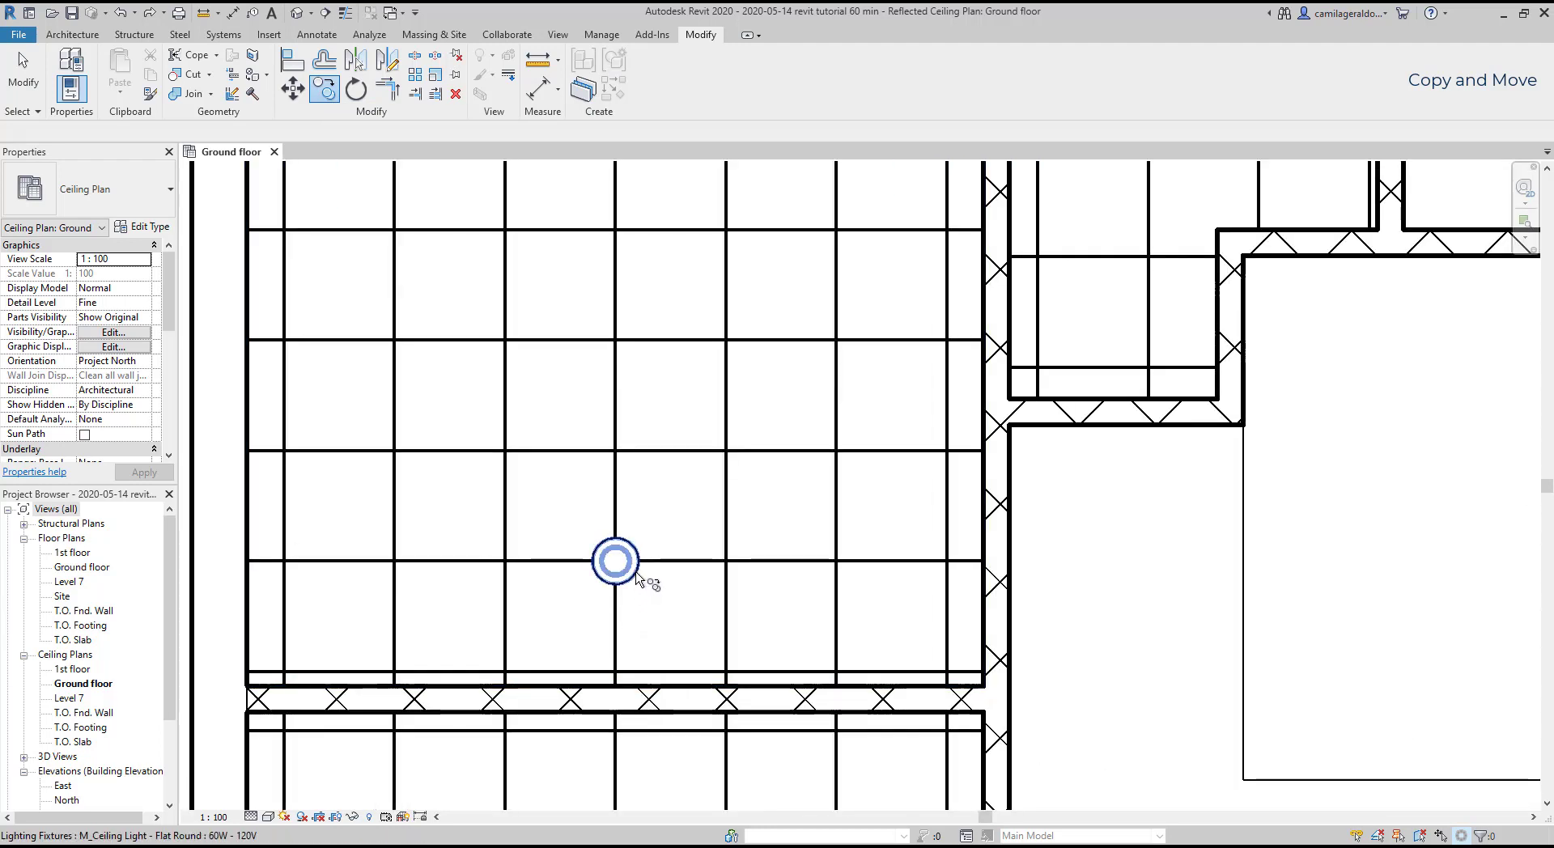
click(640, 581)
key(Return)
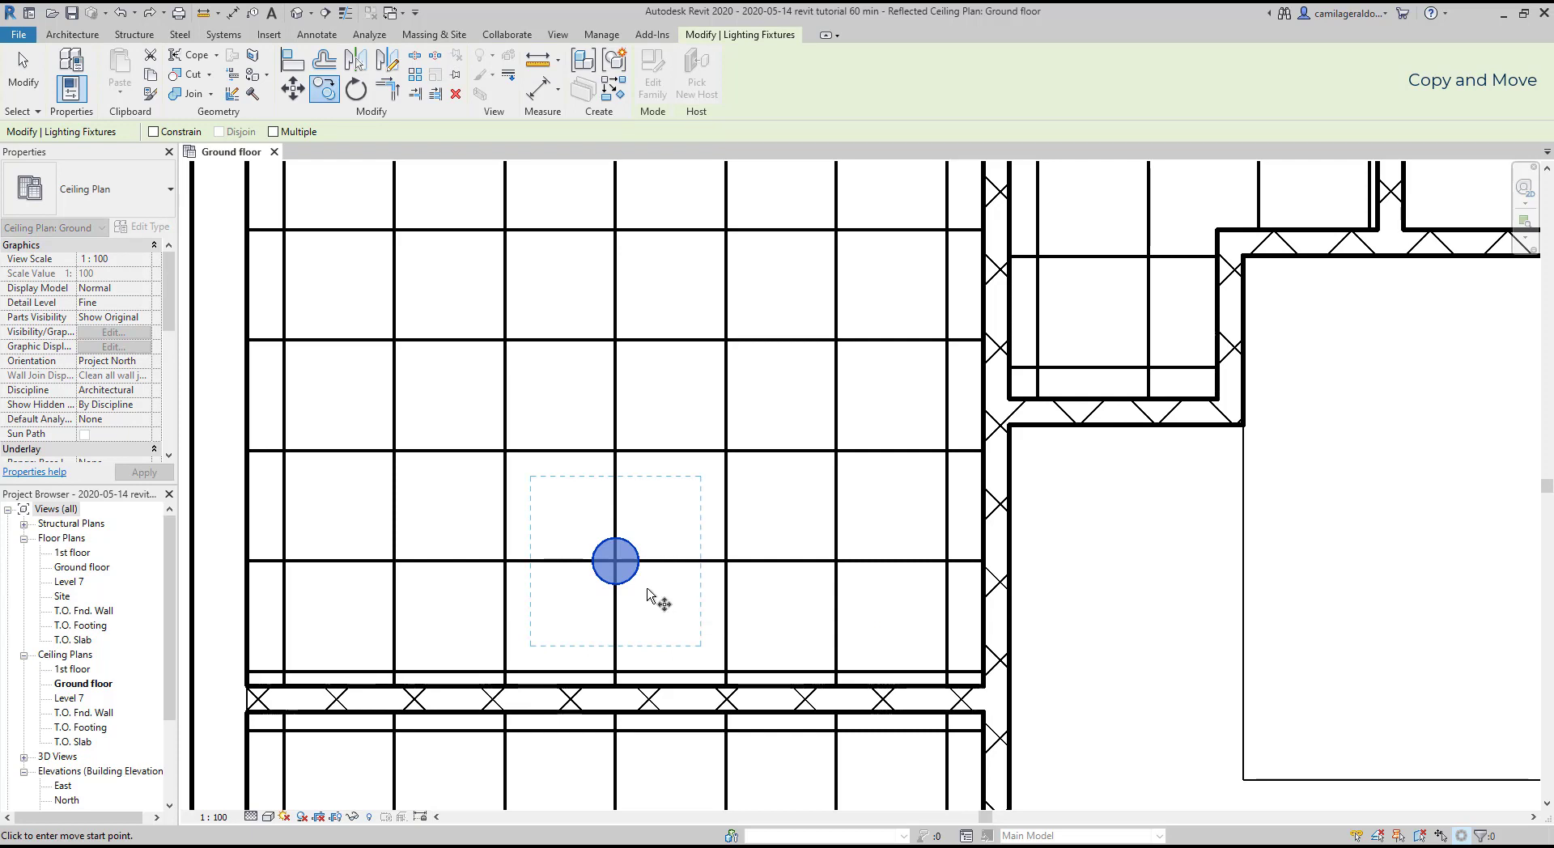
click(615, 560)
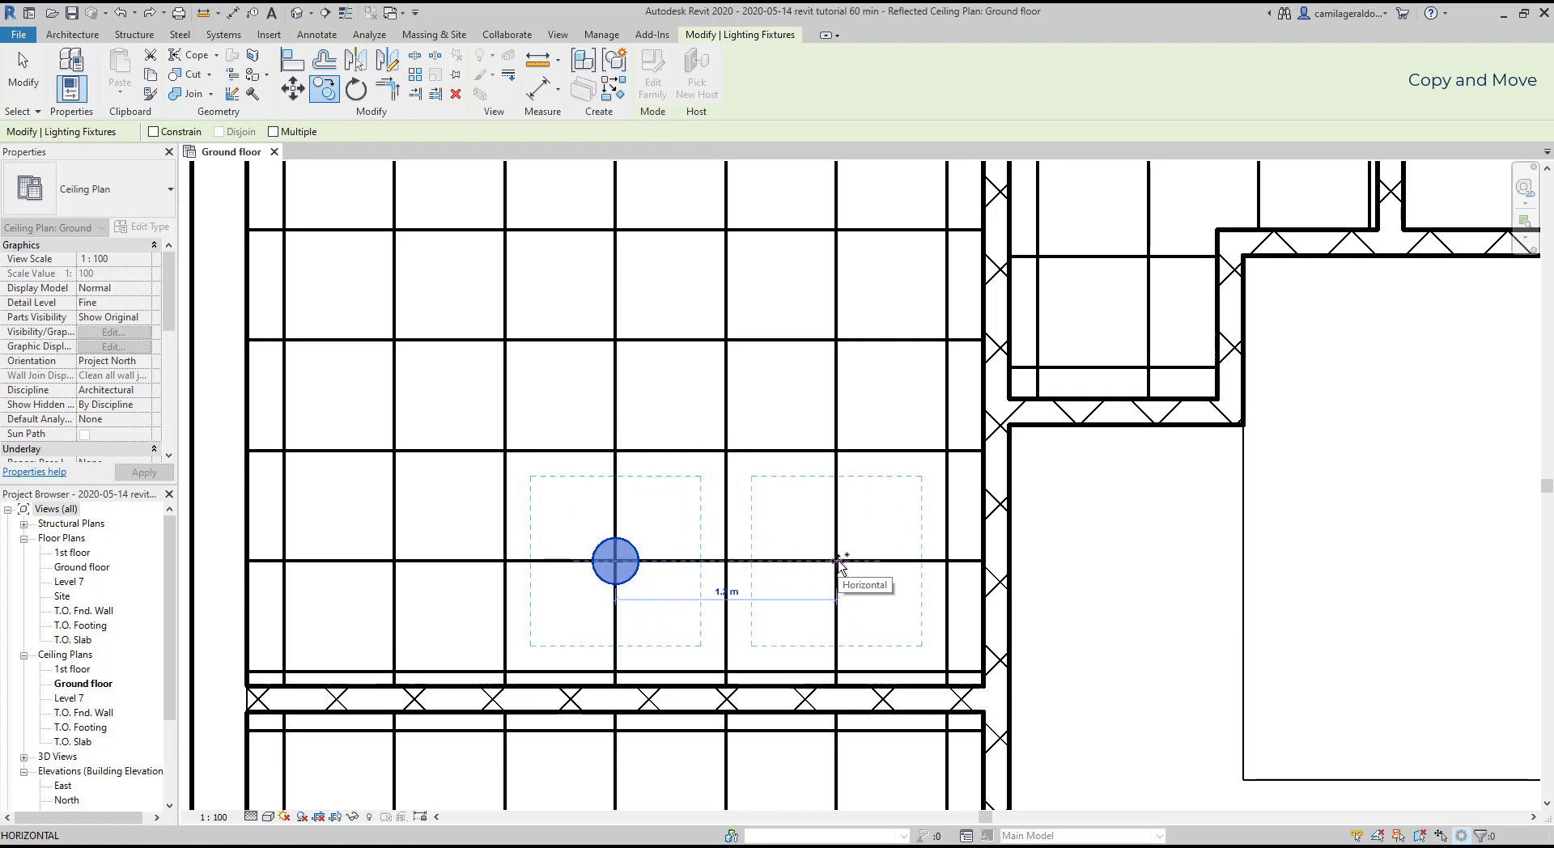
click(838, 560)
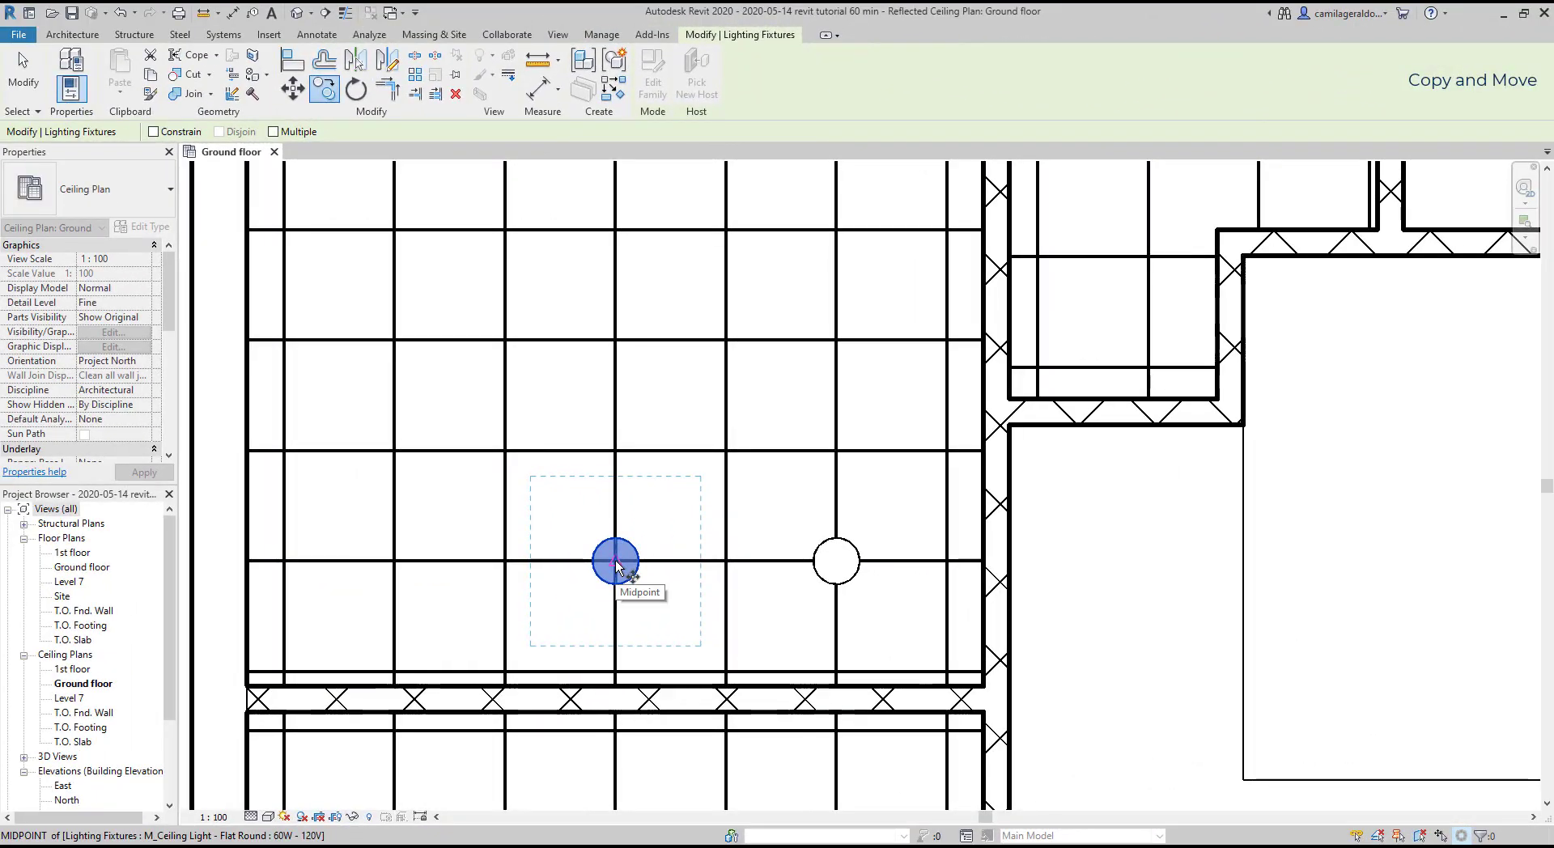
Step: Copy the original ceiling light about 1.2 m horizontally to the left, onto the matching ceiling grid intersection
click(615, 560)
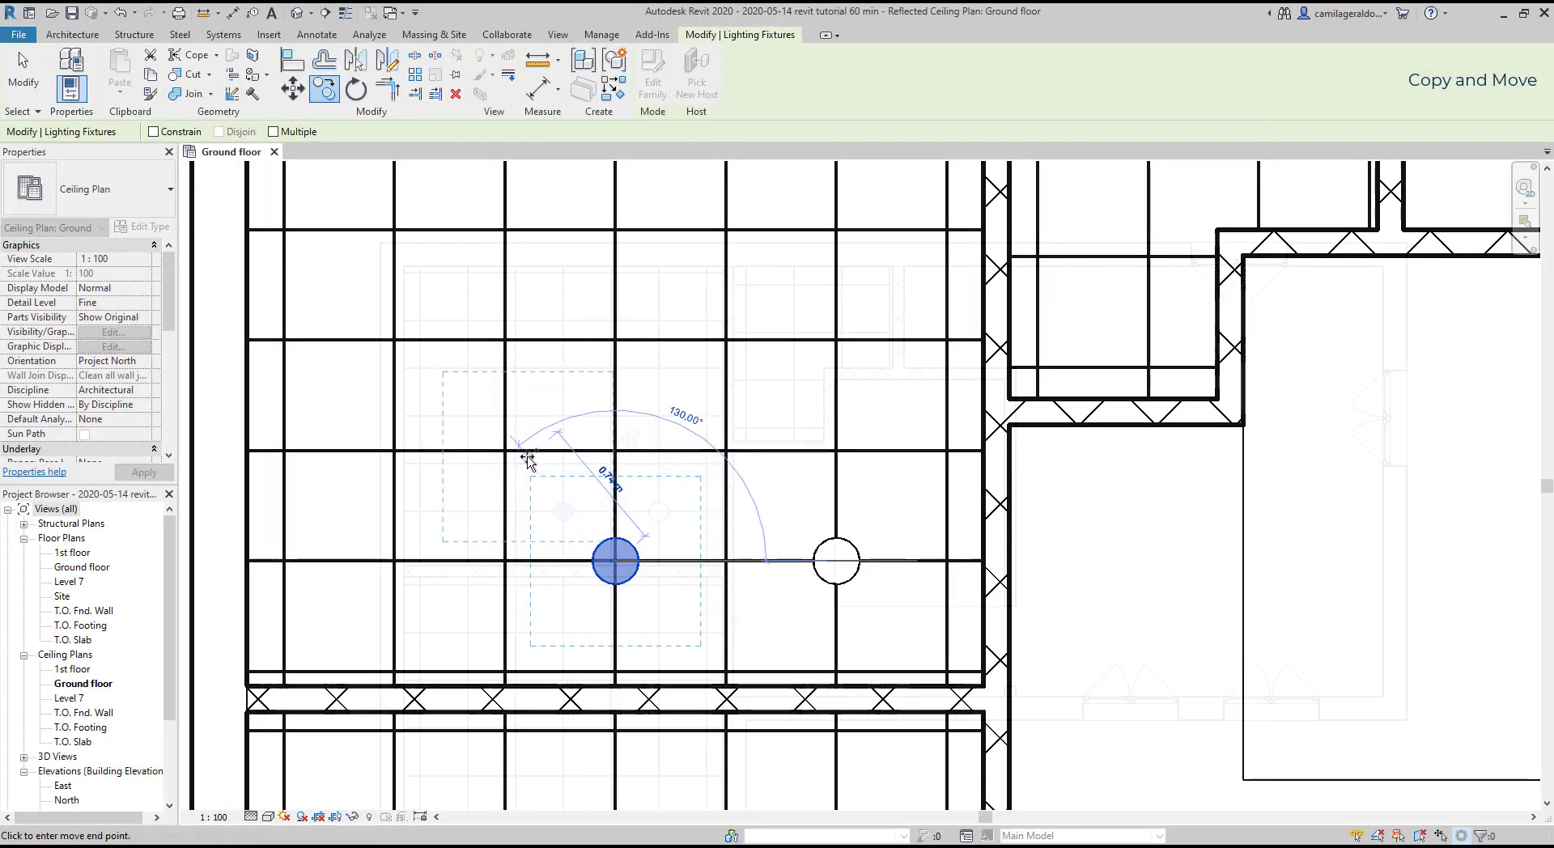
scroll(527, 459, down, 5)
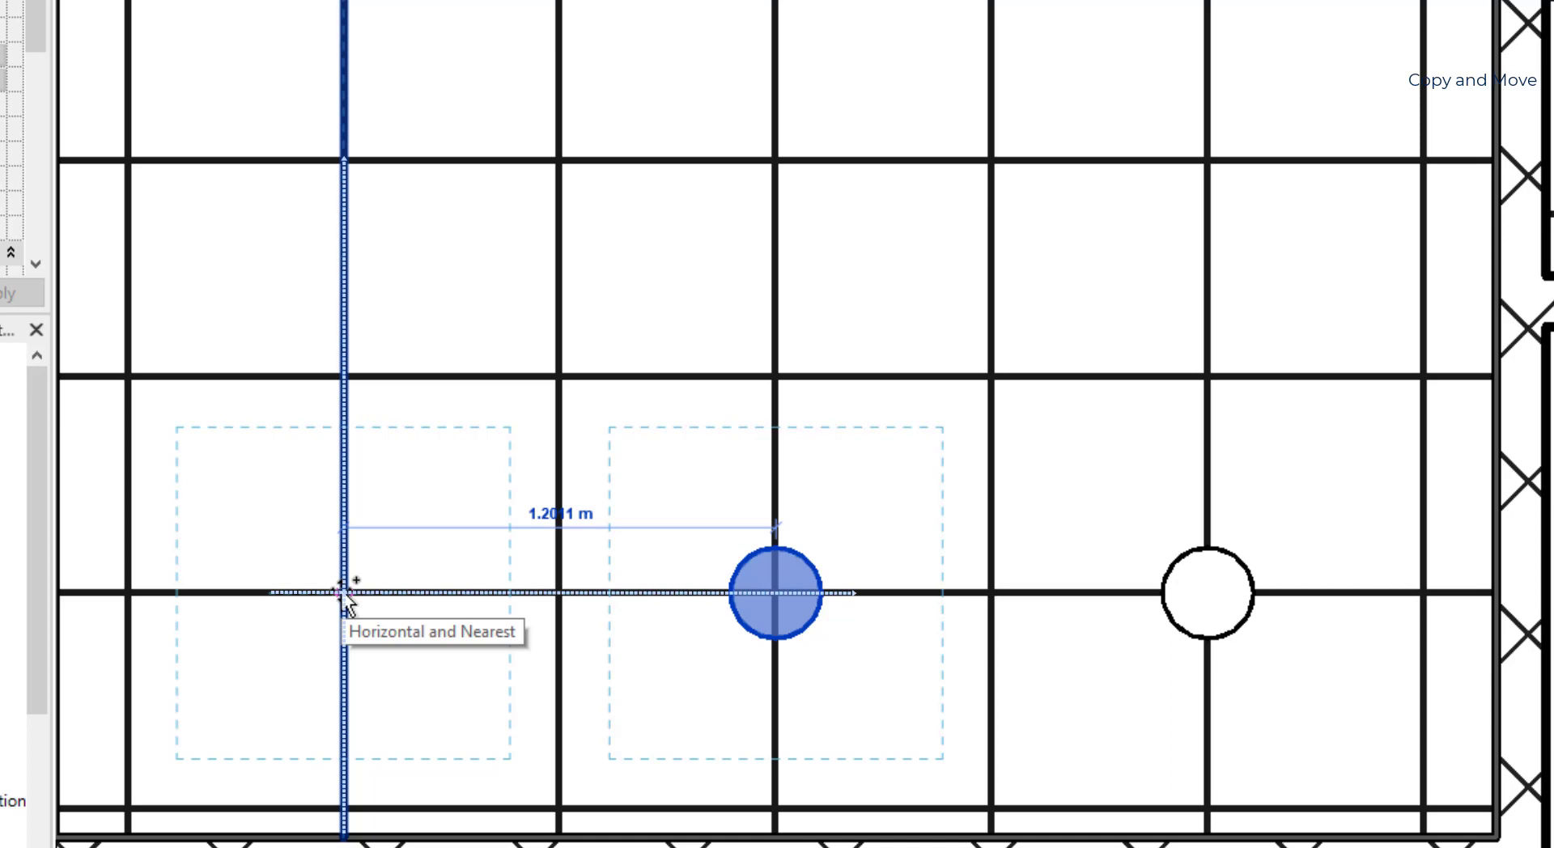
scroll(344, 595, down, 5)
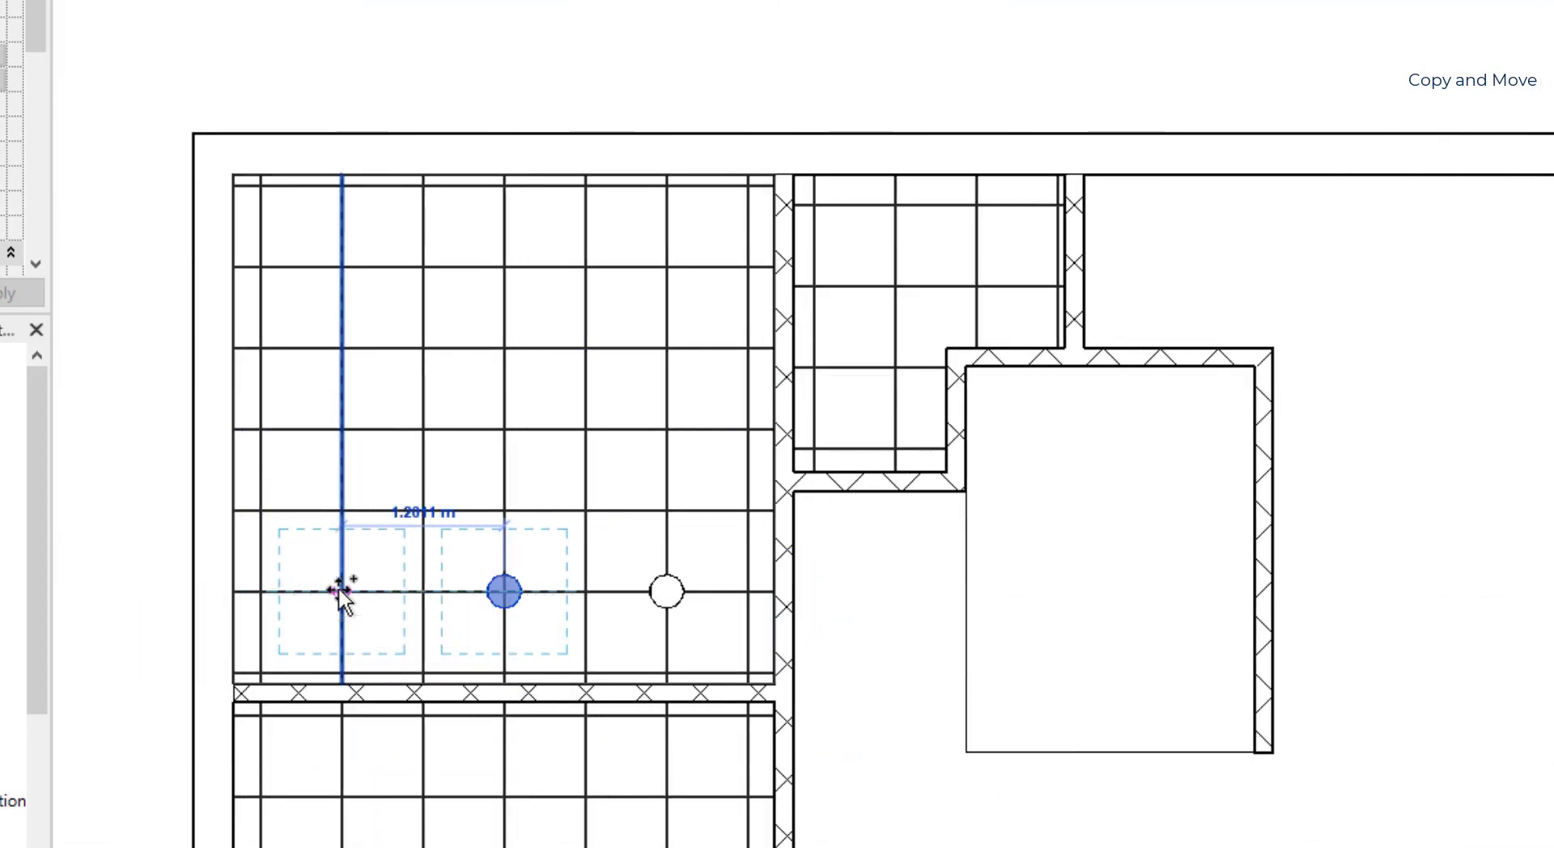
click(341, 592)
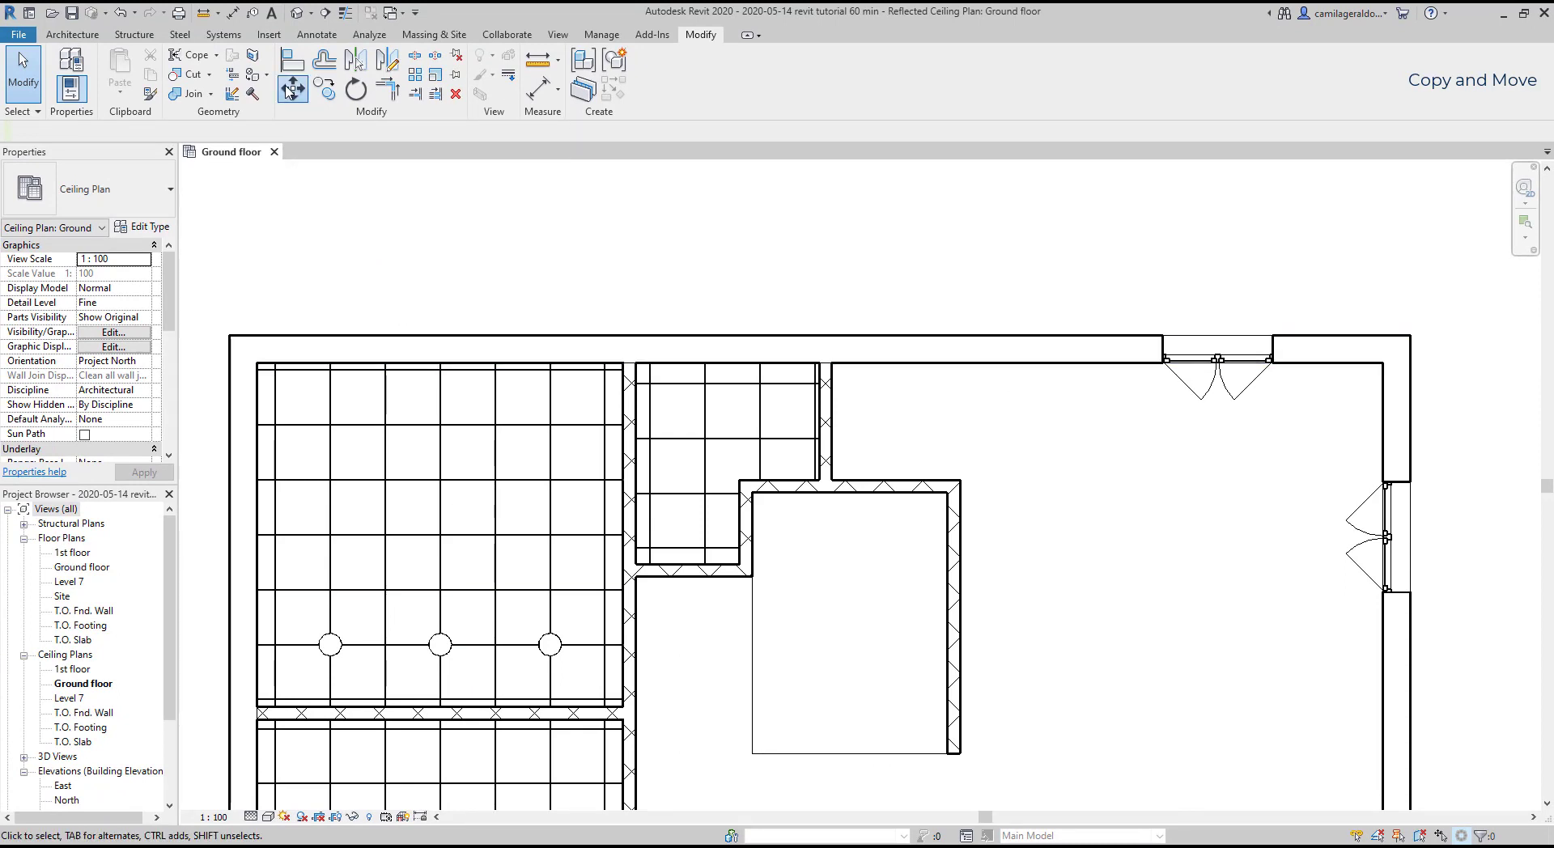
Step: Move the middle and right ceiling lights together straight up by one ceiling grid module
click(291, 89)
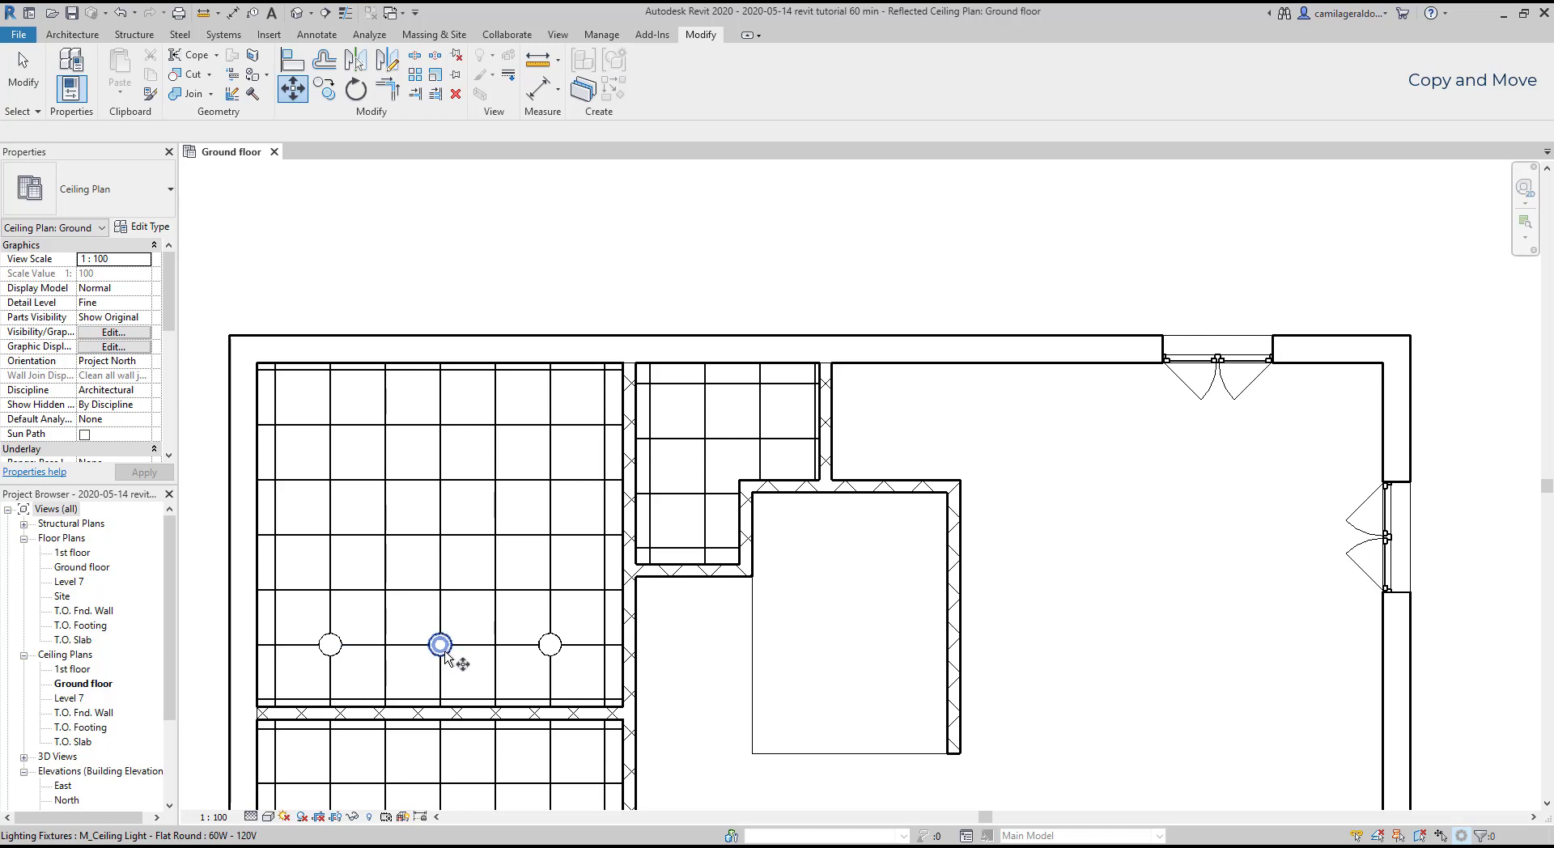
click(442, 648)
click(551, 647)
ctrl+click(442, 647)
scroll(478, 660, up, 2)
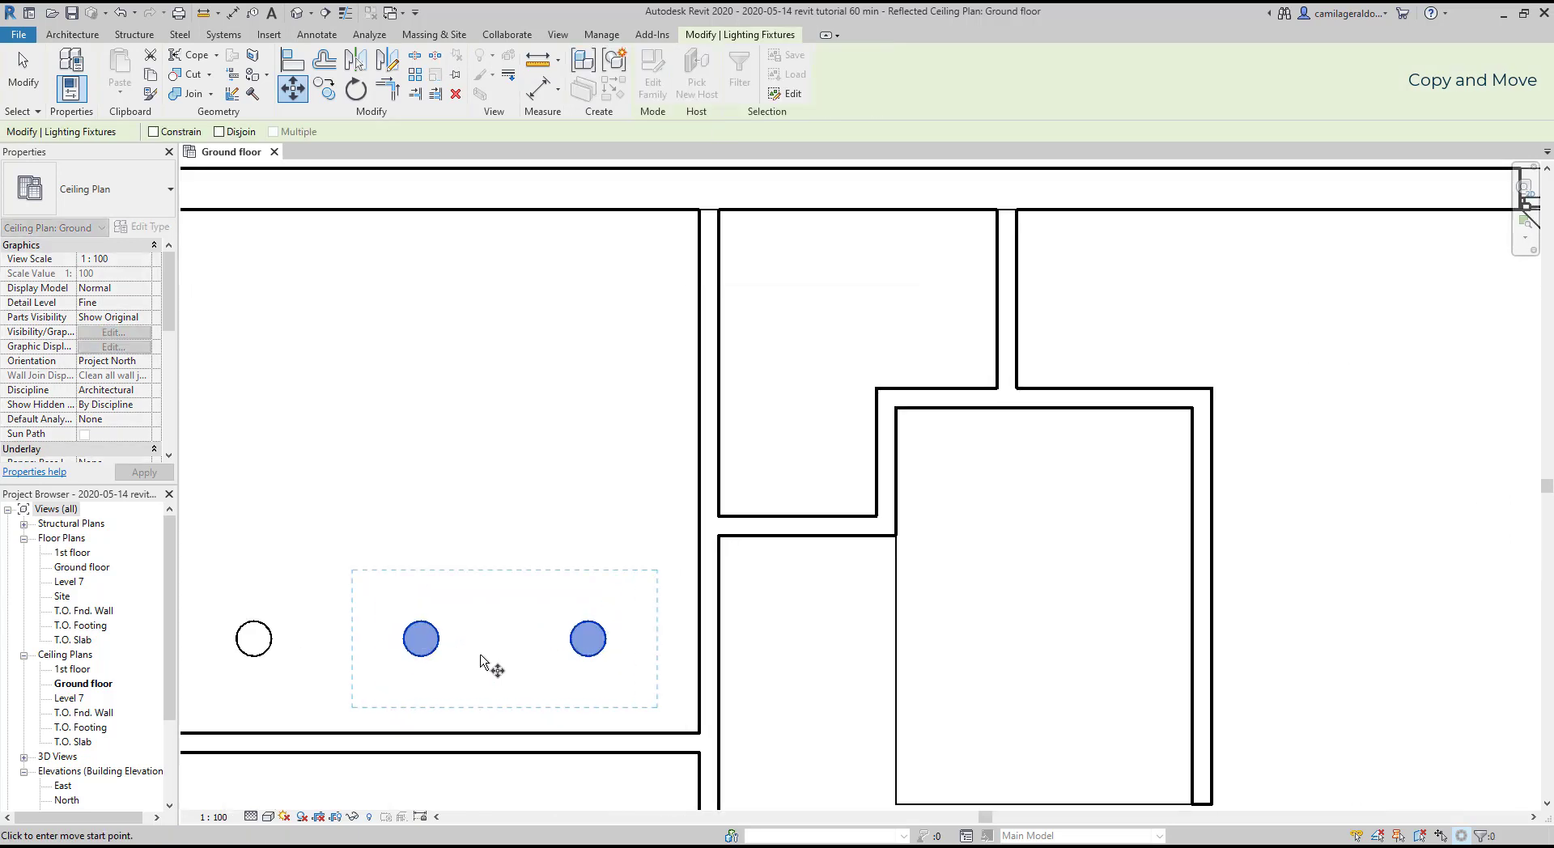
scroll(482, 661, up, 1)
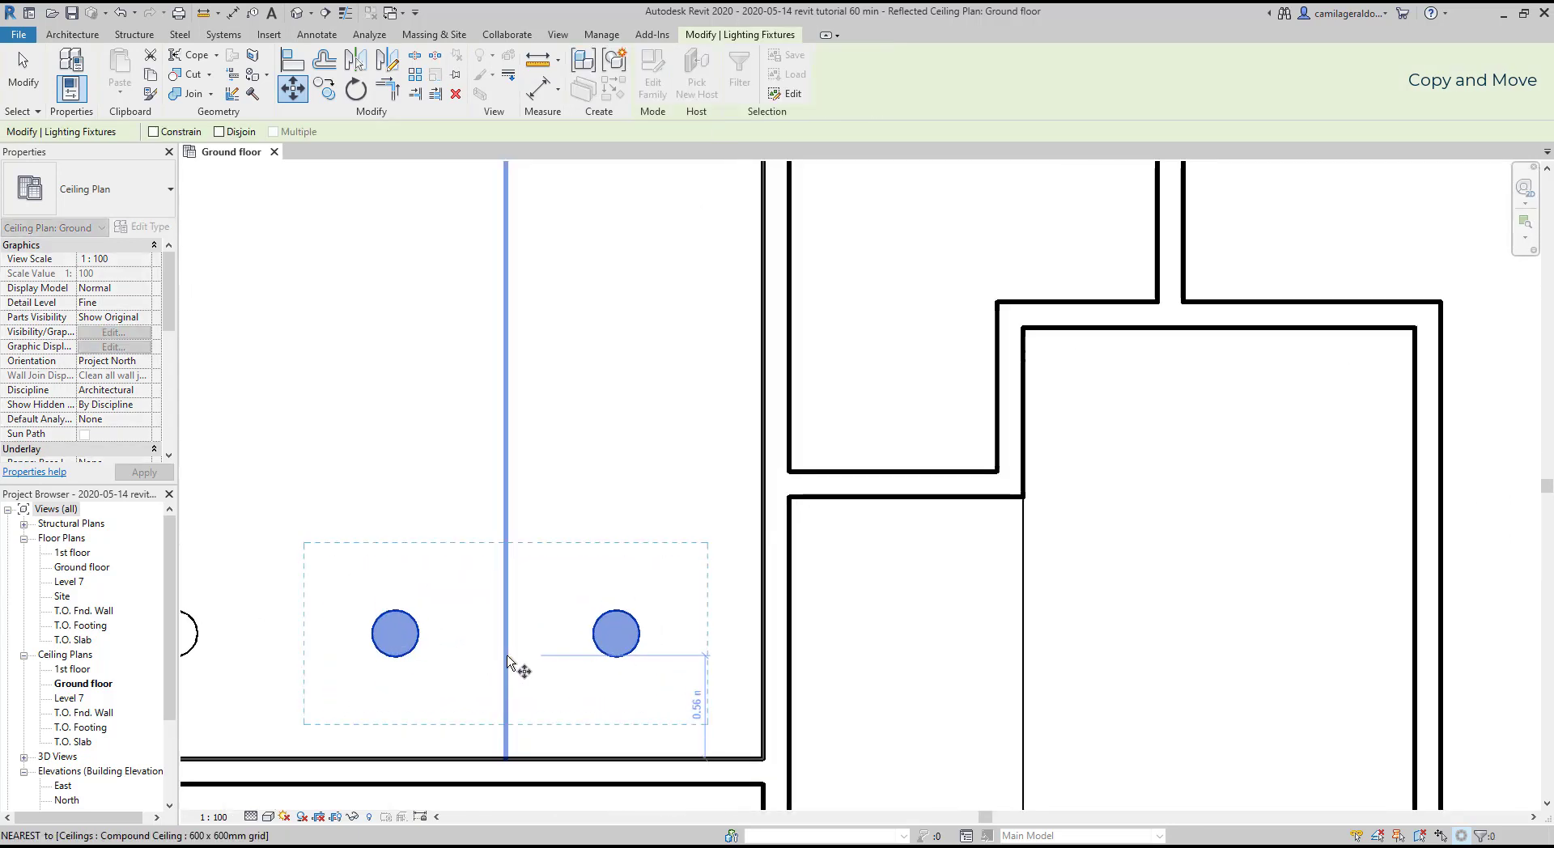
click(618, 642)
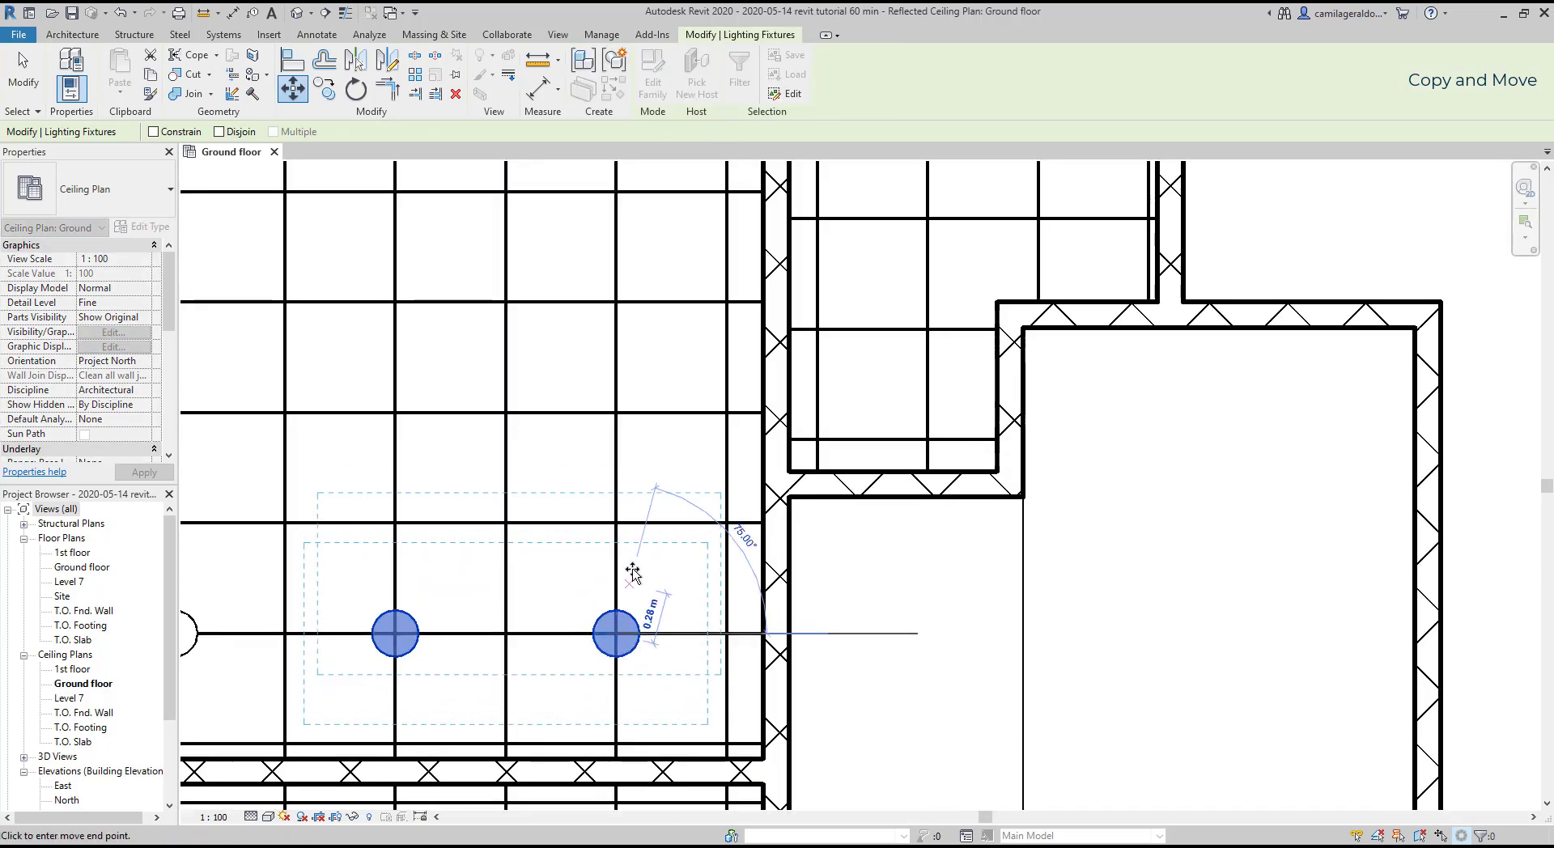
click(618, 525)
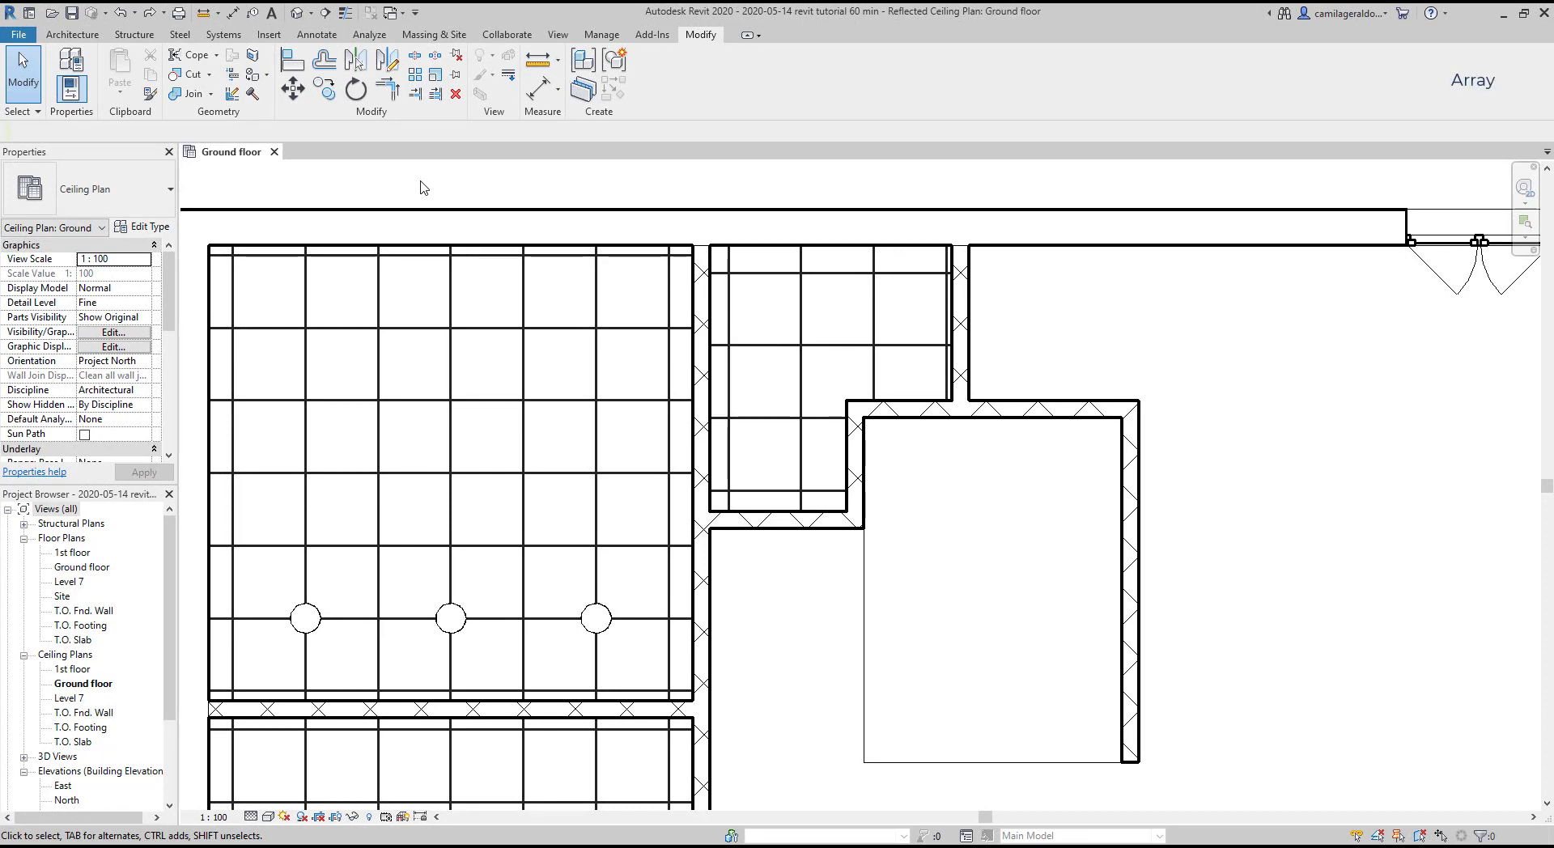
Step: Array the row of three ceiling lights upward as 4 grouped rows, moving to the 2nd by one ceiling grid module
click(419, 83)
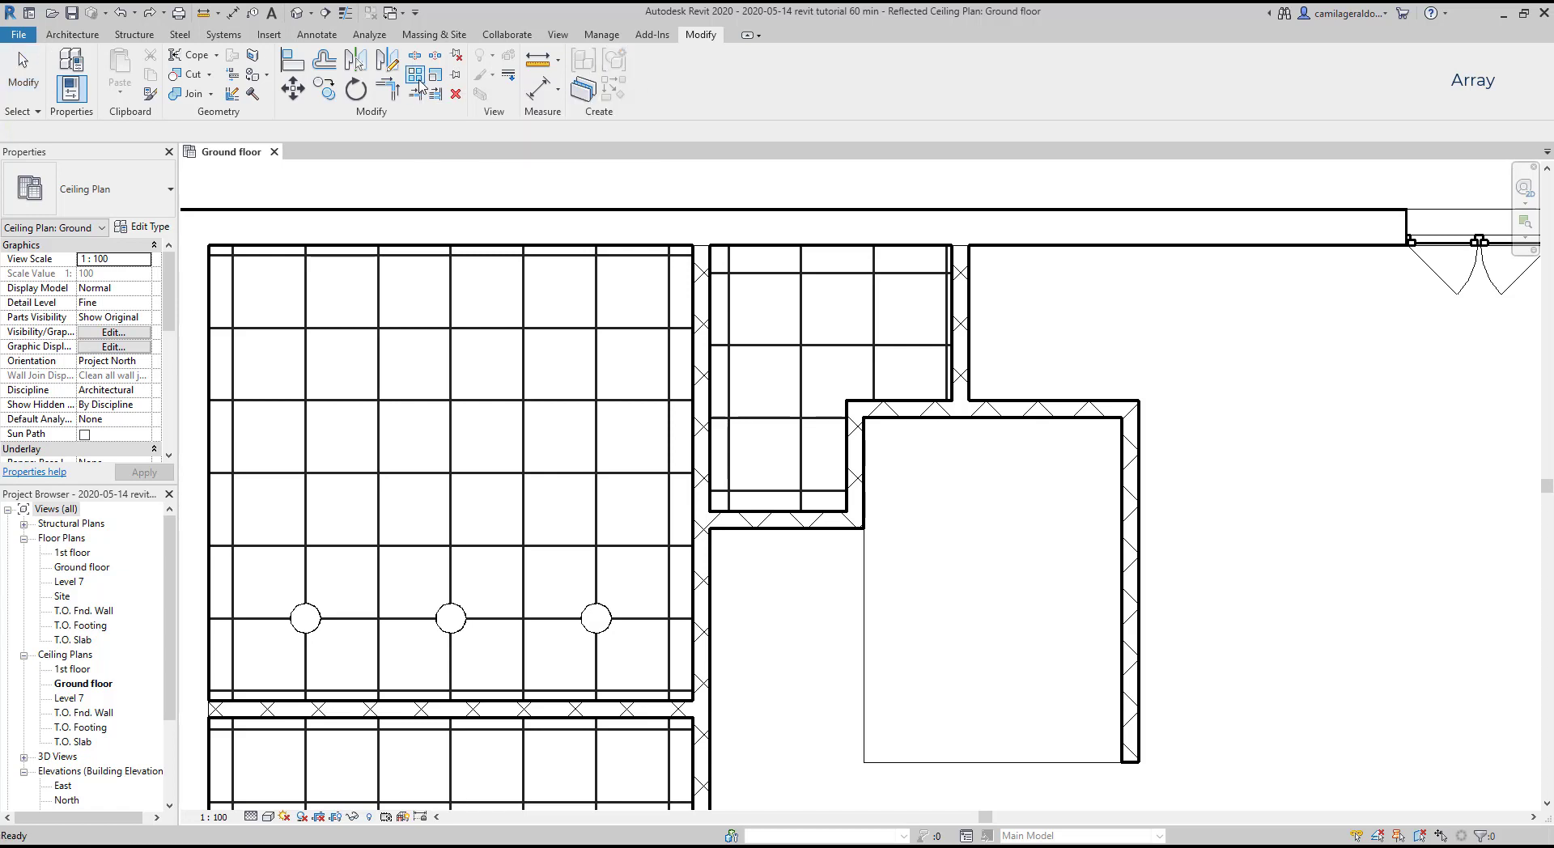
click(305, 618)
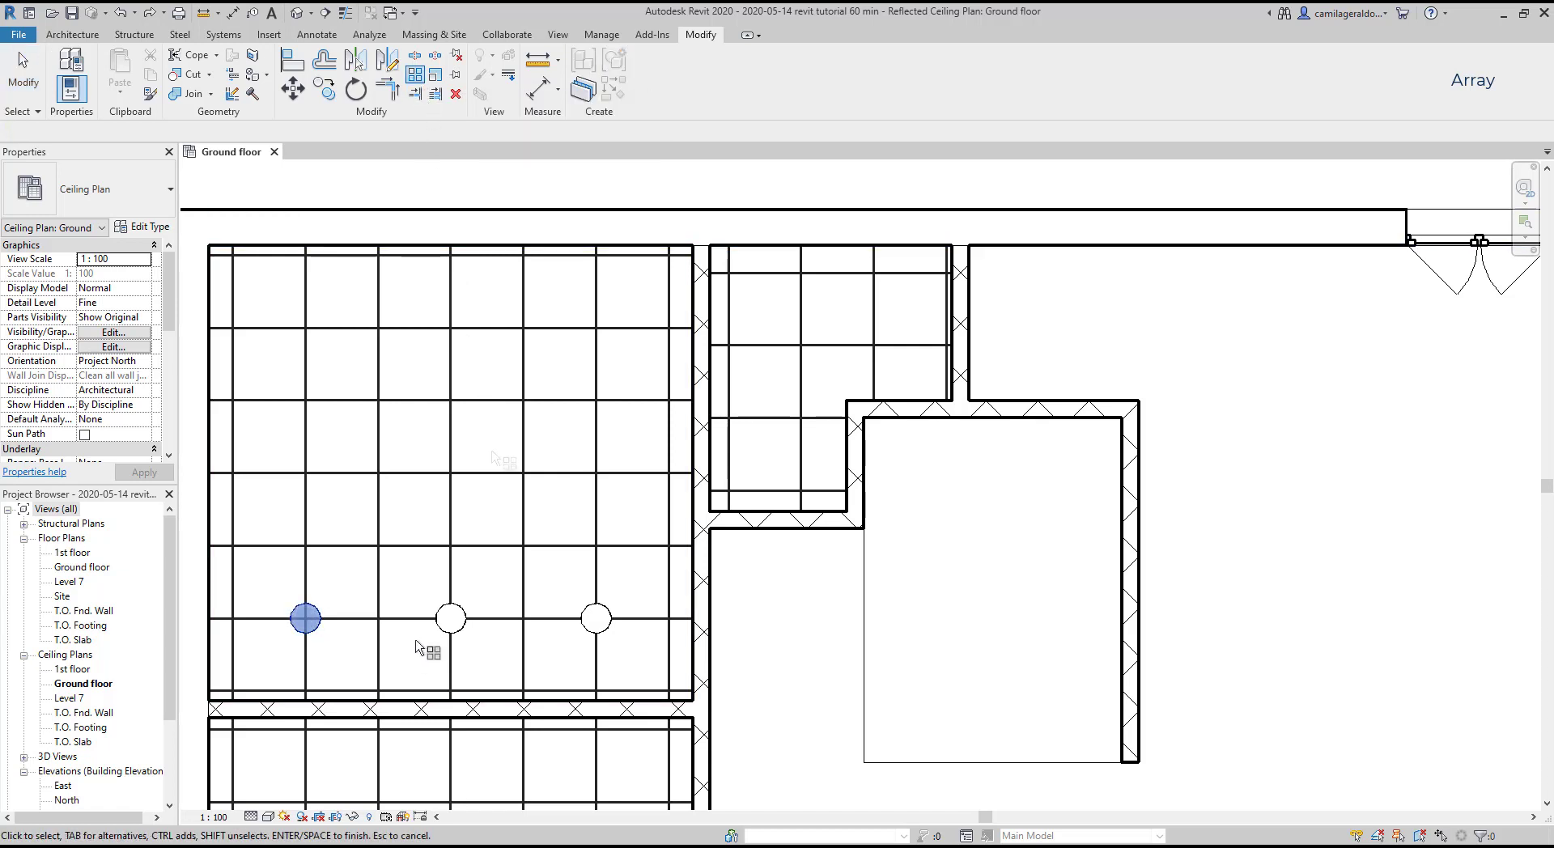
click(451, 622)
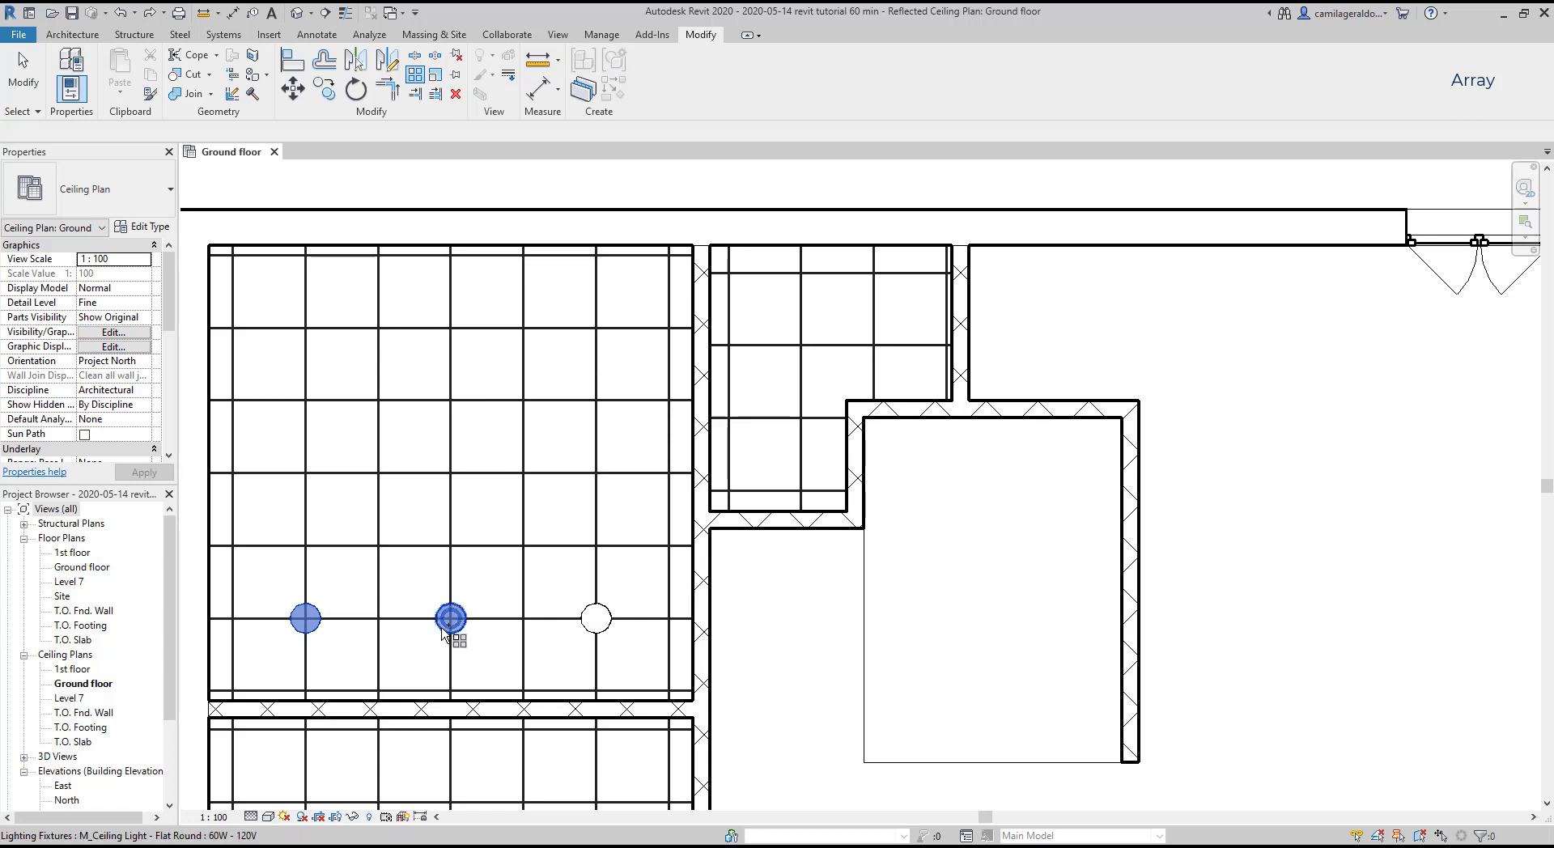
click(597, 622)
key(Return)
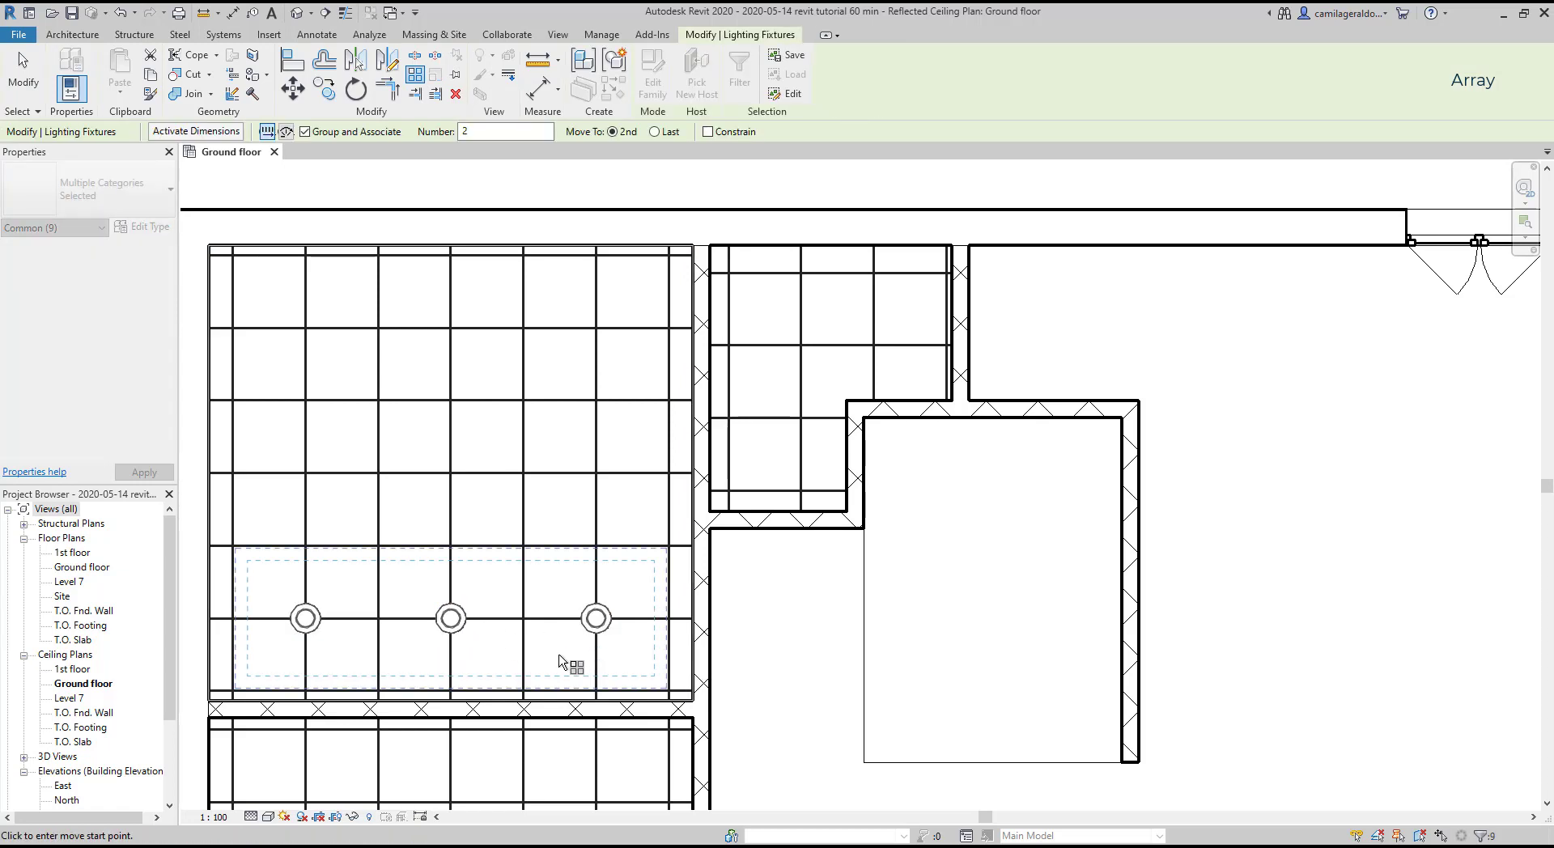
click(596, 619)
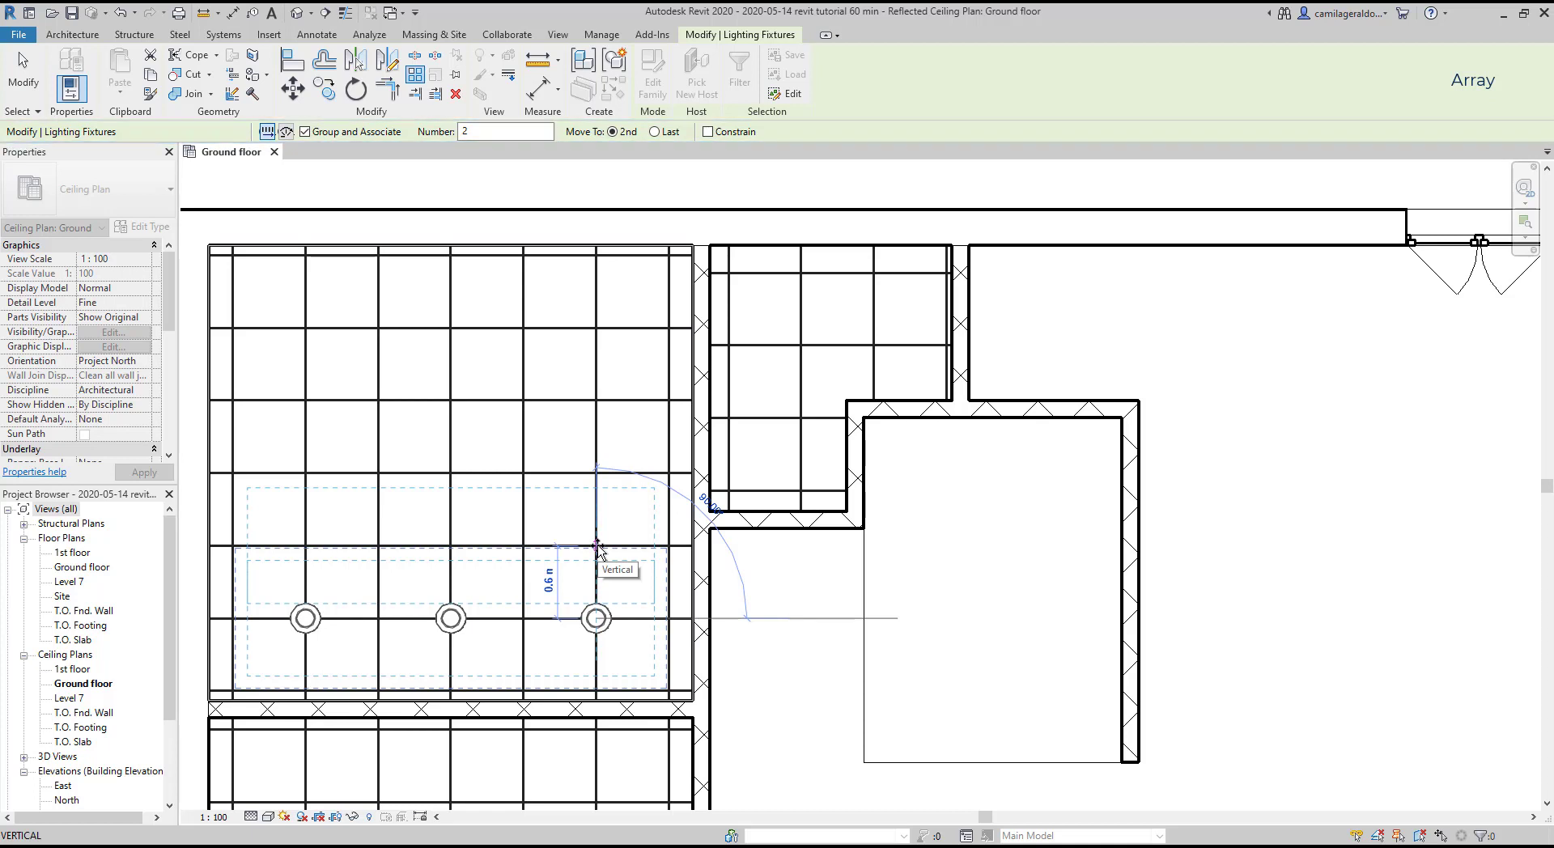
drag(488, 133, 447, 137)
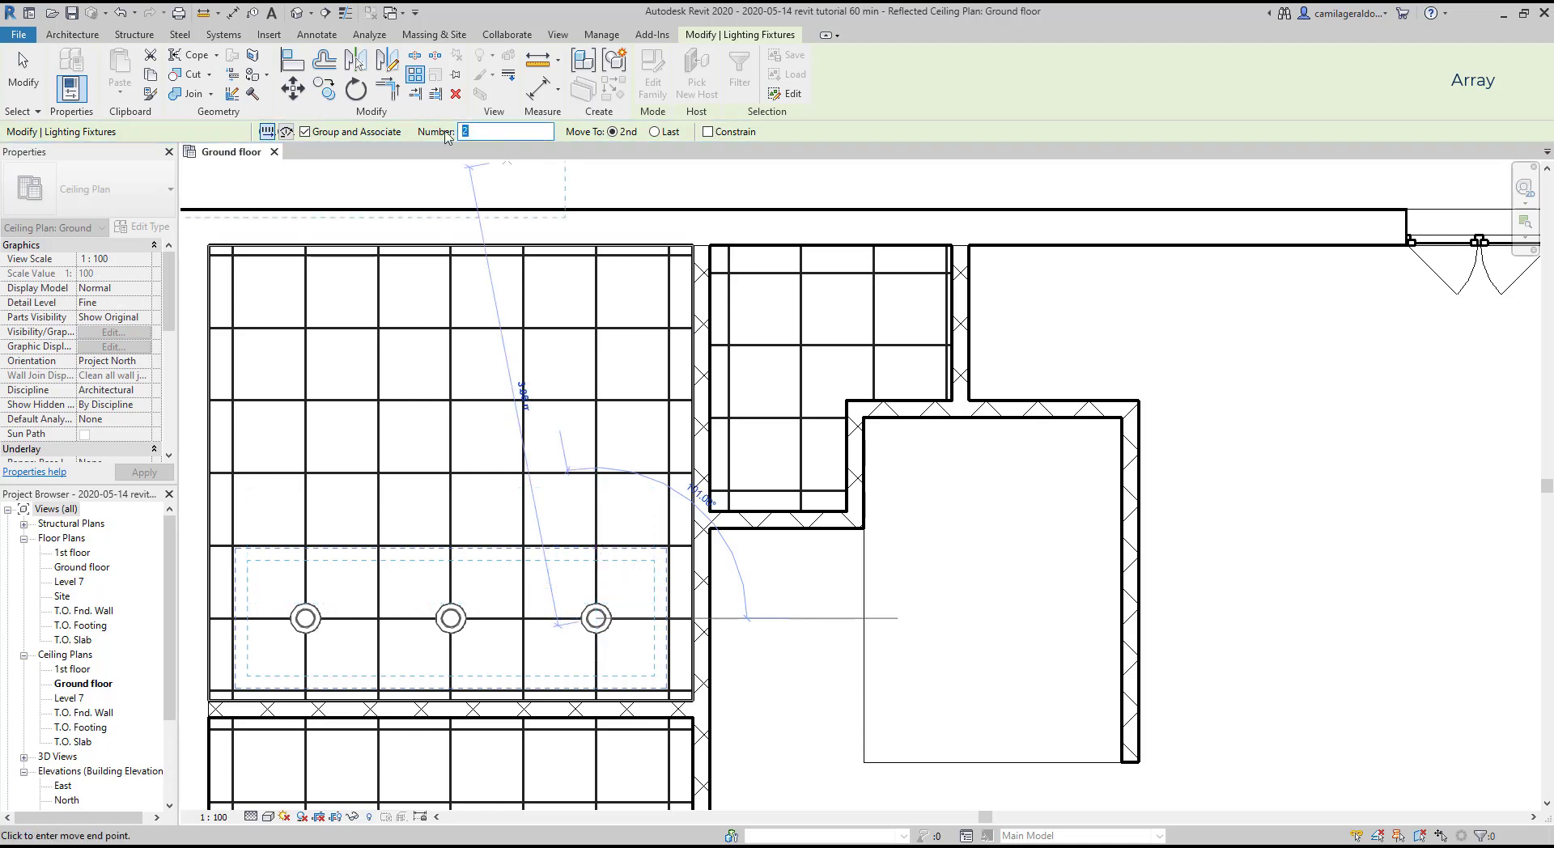
text(4)
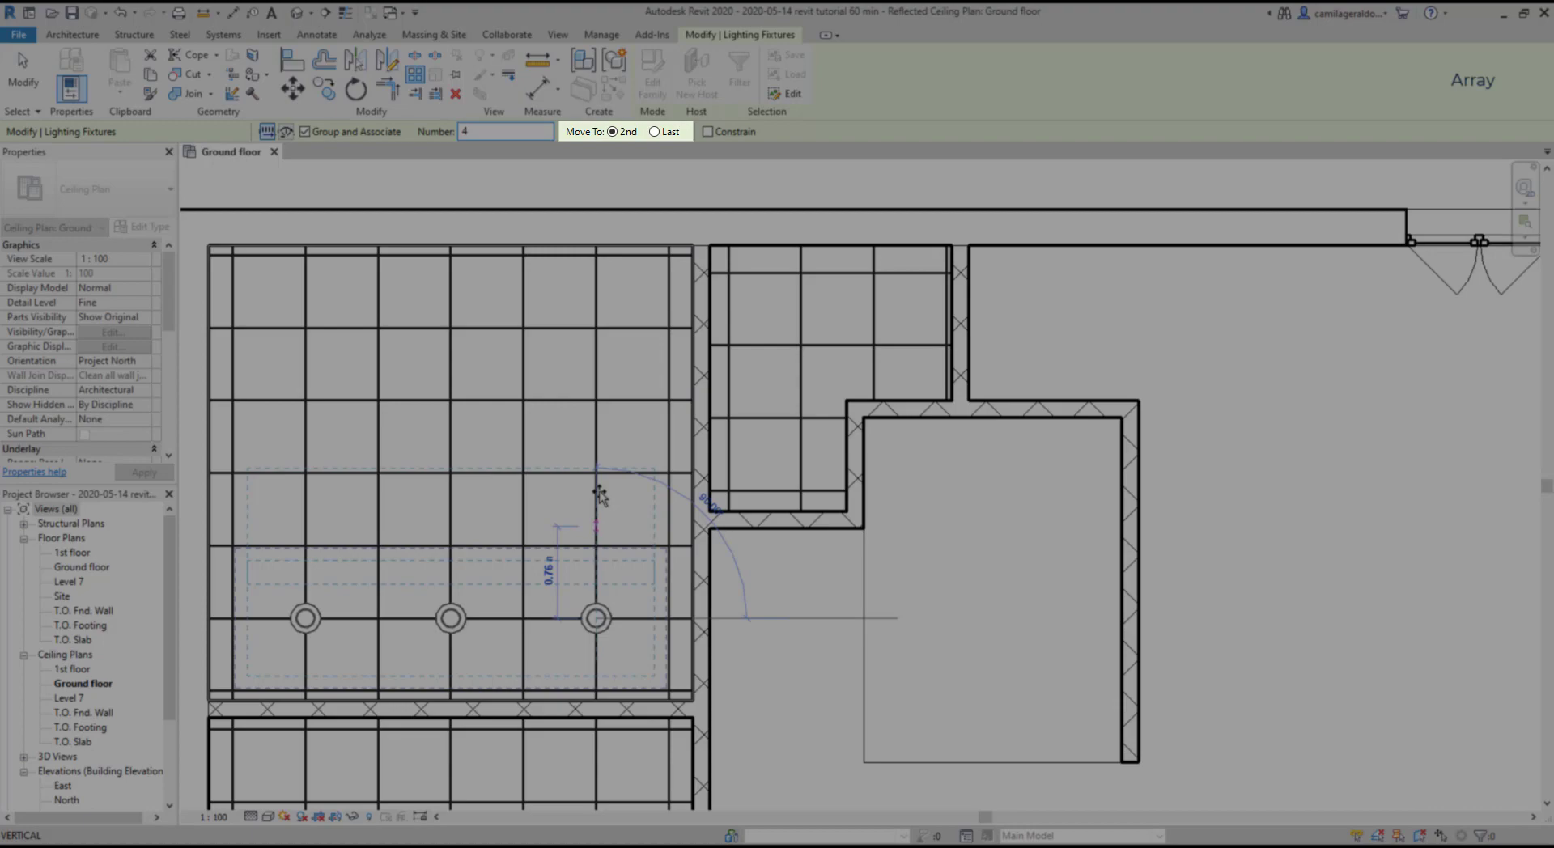
scroll(597, 549, up, 2)
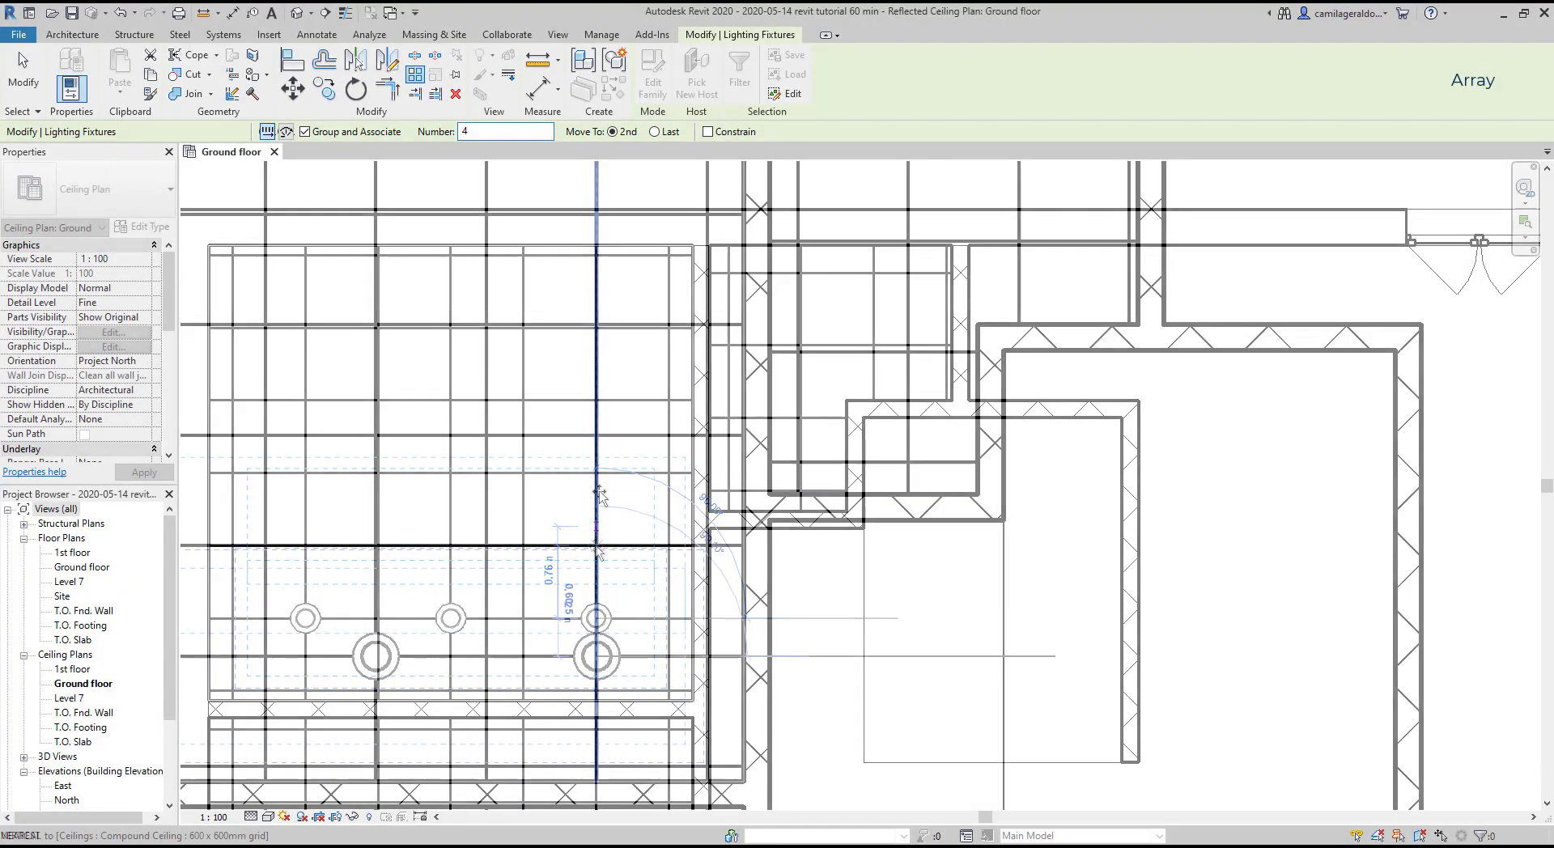
click(597, 547)
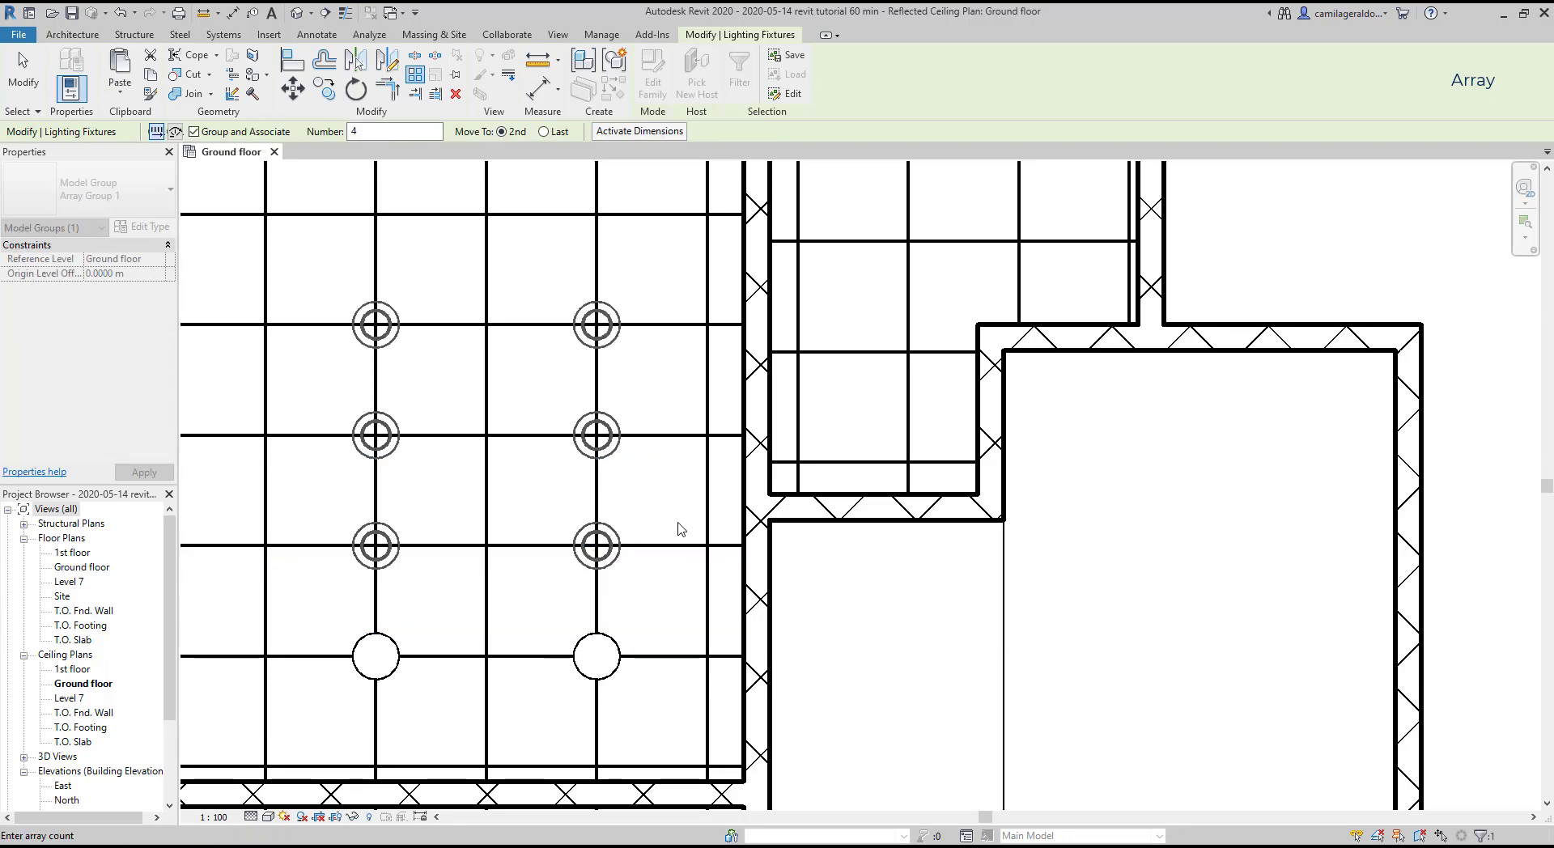
scroll(680, 528, down, 3)
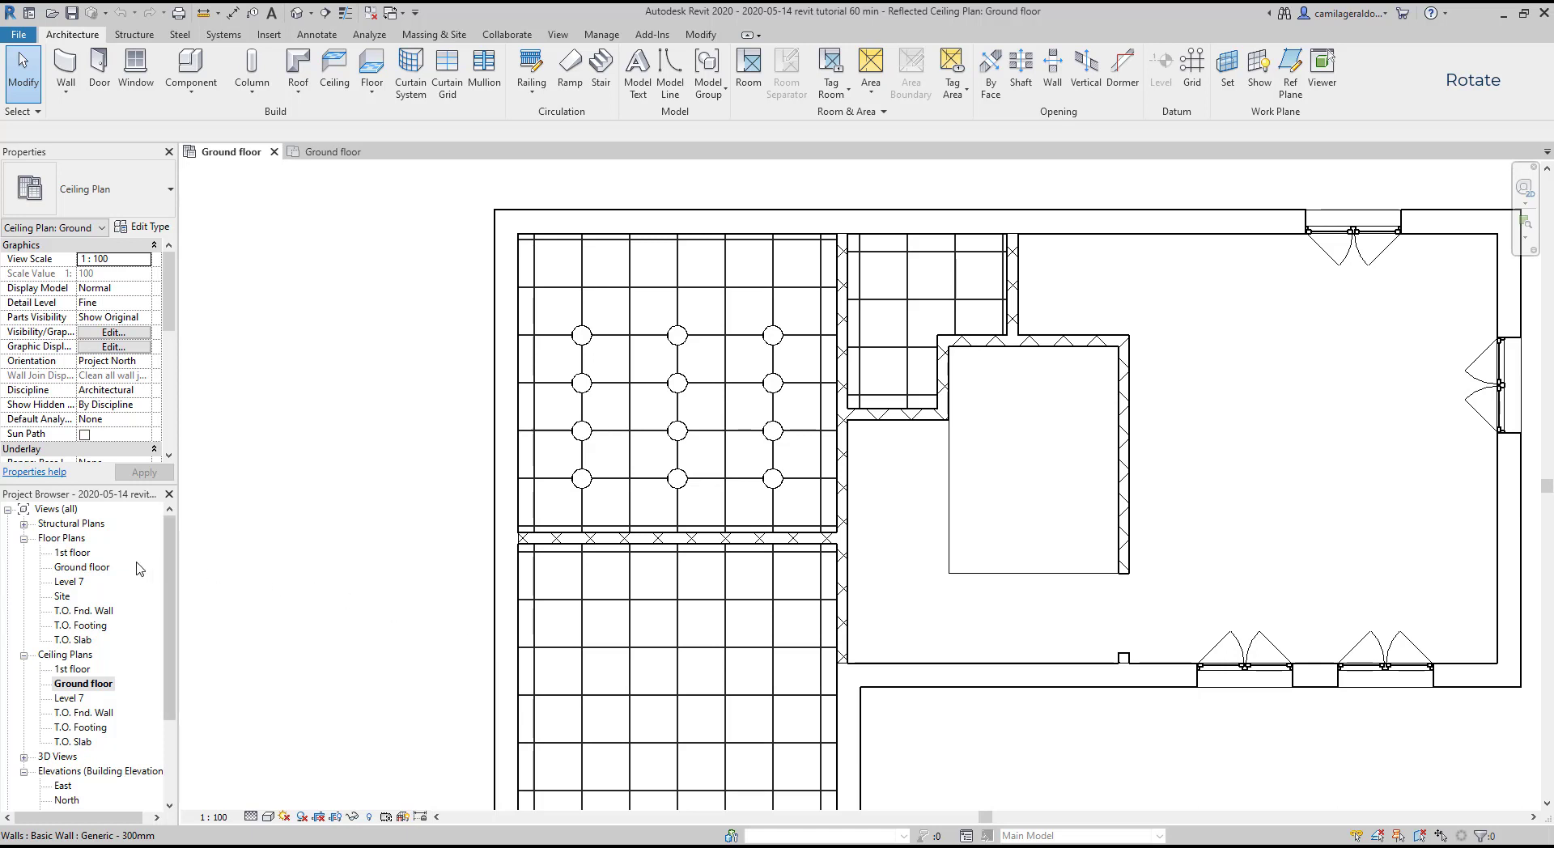
Step: Open the Ground floor floor plan and load the M_Table-Dining Round w Chairs family from the Furniture Tables folder
double_click(81, 567)
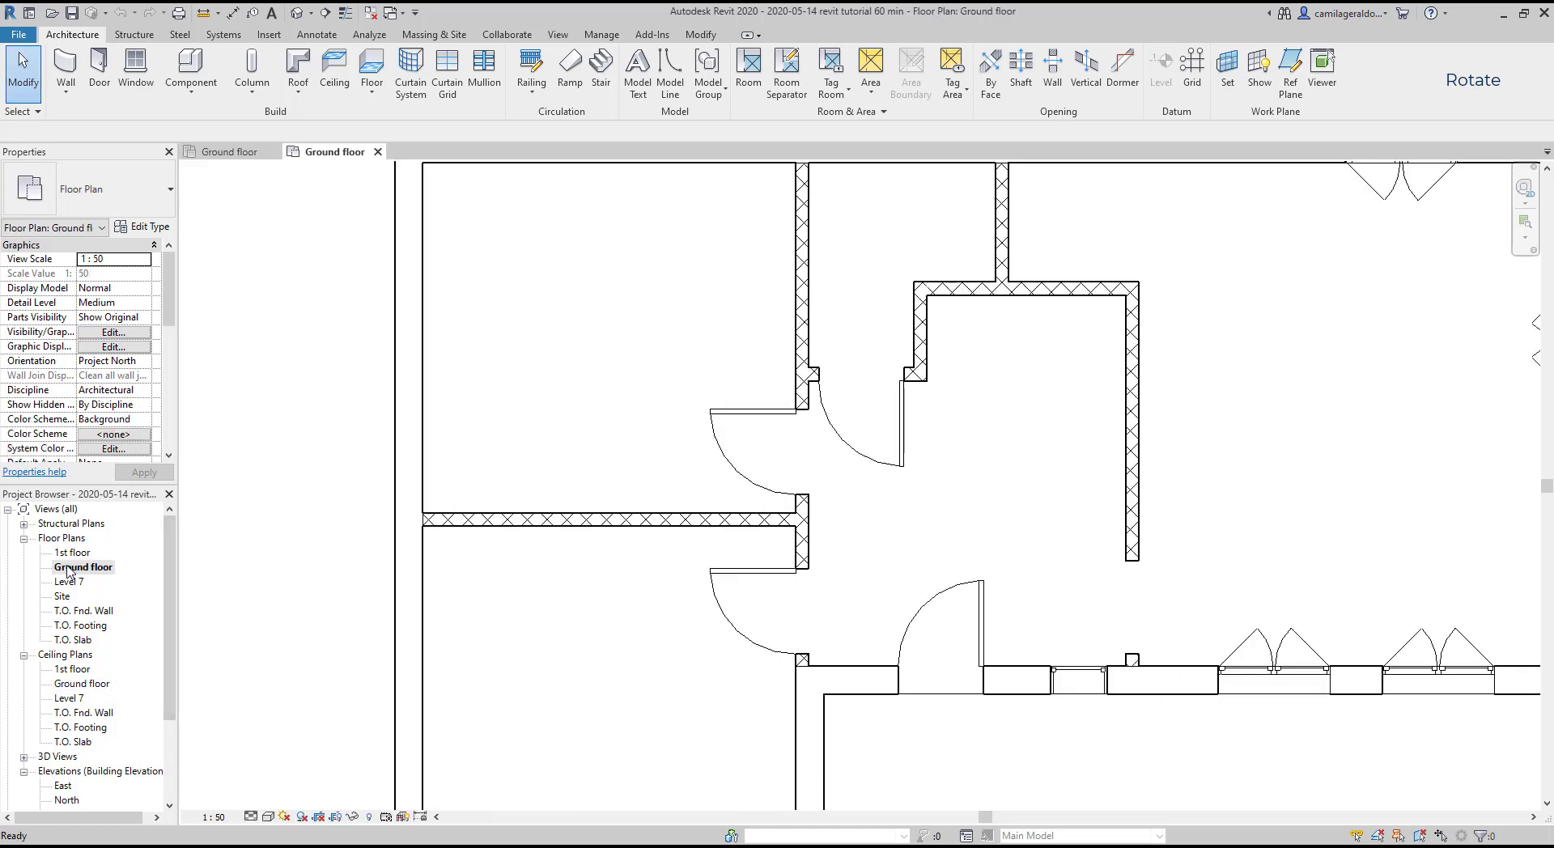
click(191, 68)
click(122, 189)
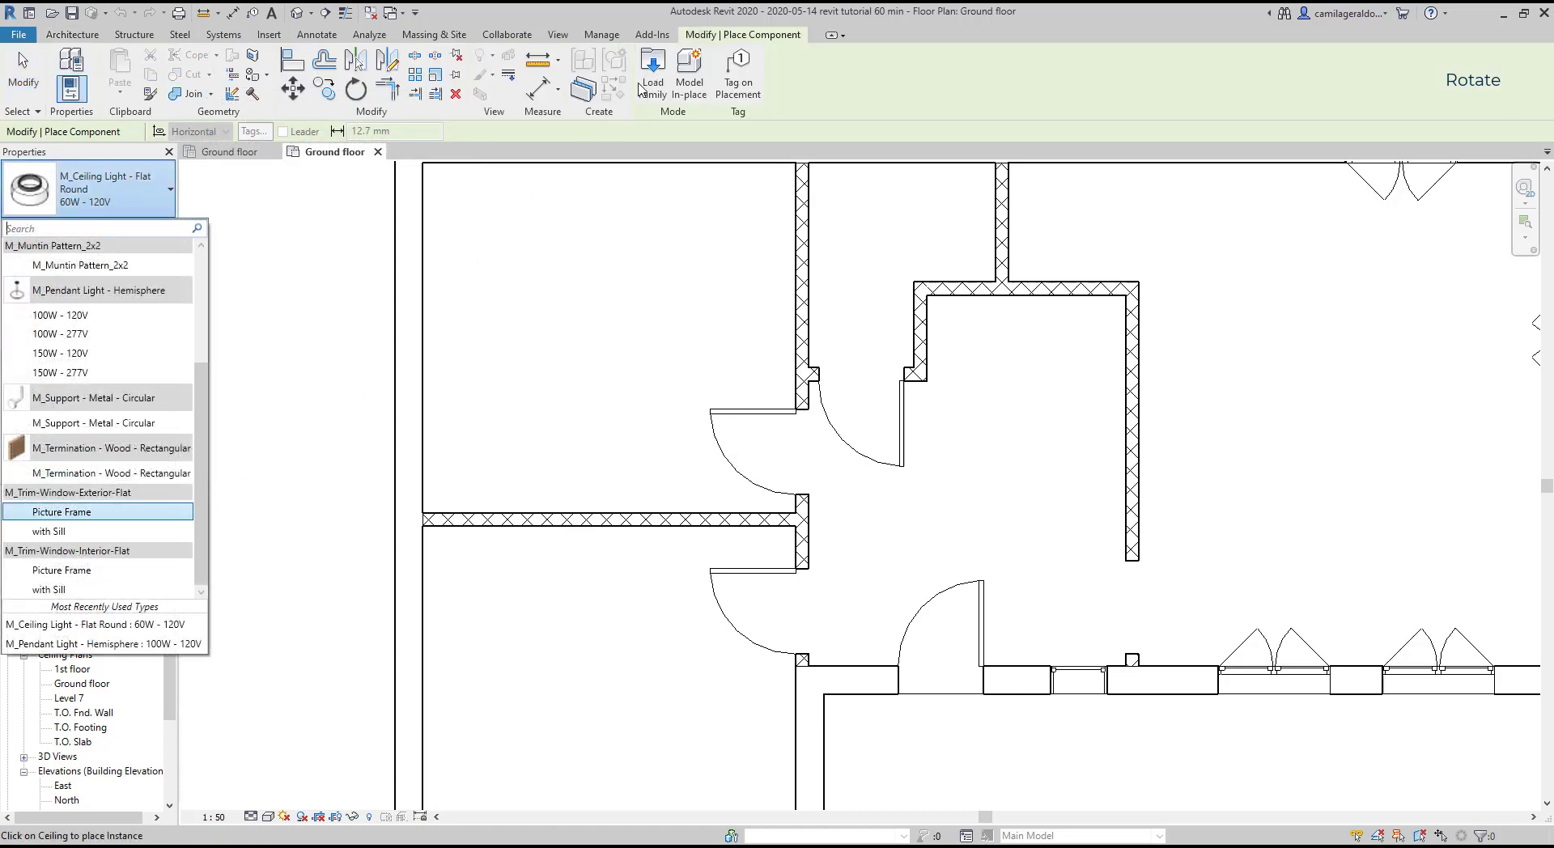
click(669, 63)
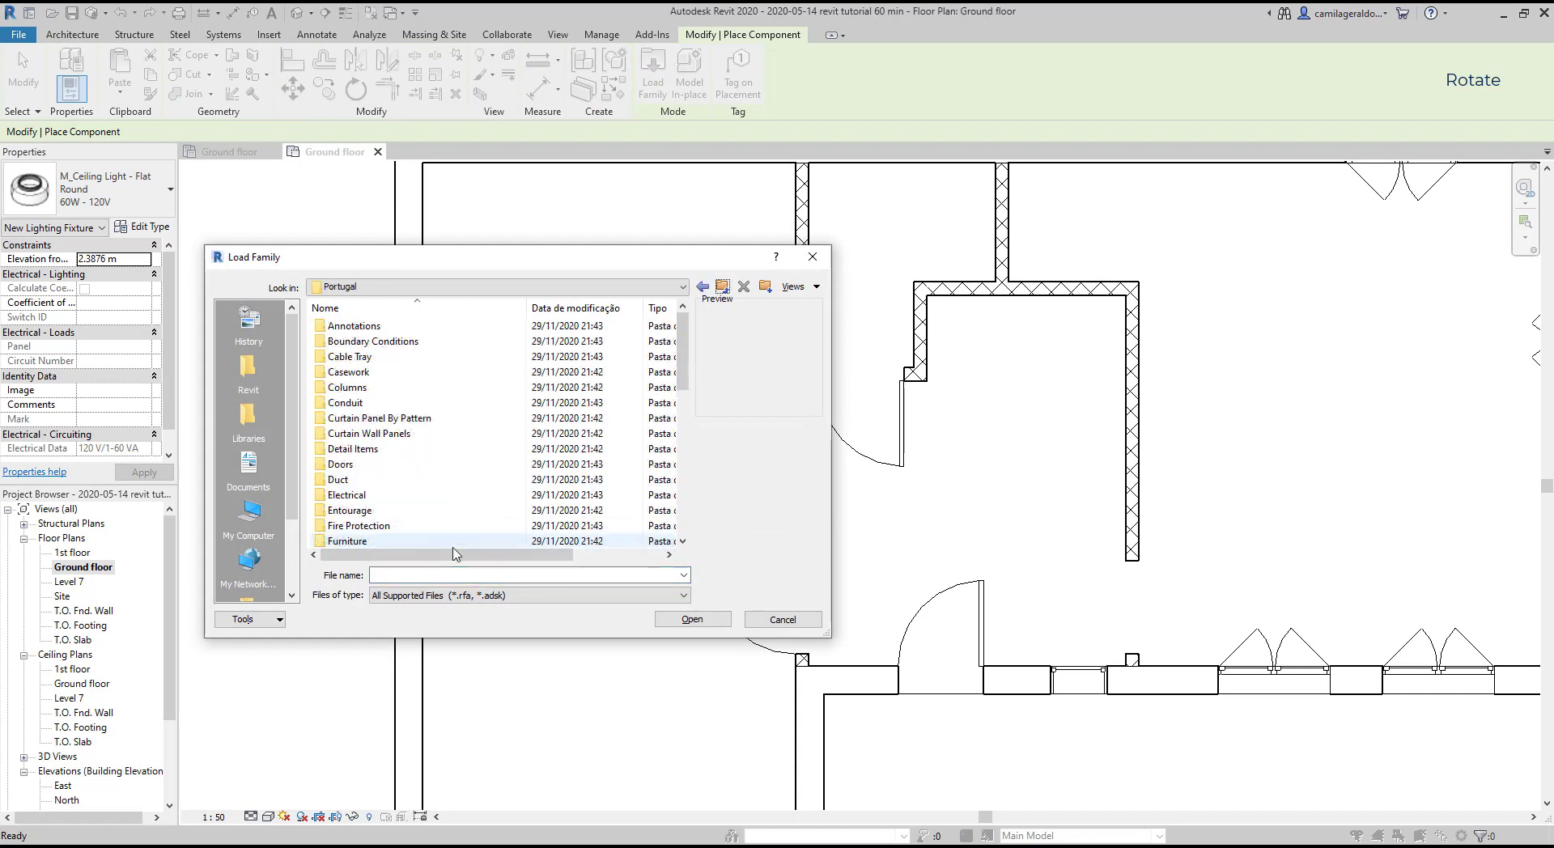
double_click(454, 546)
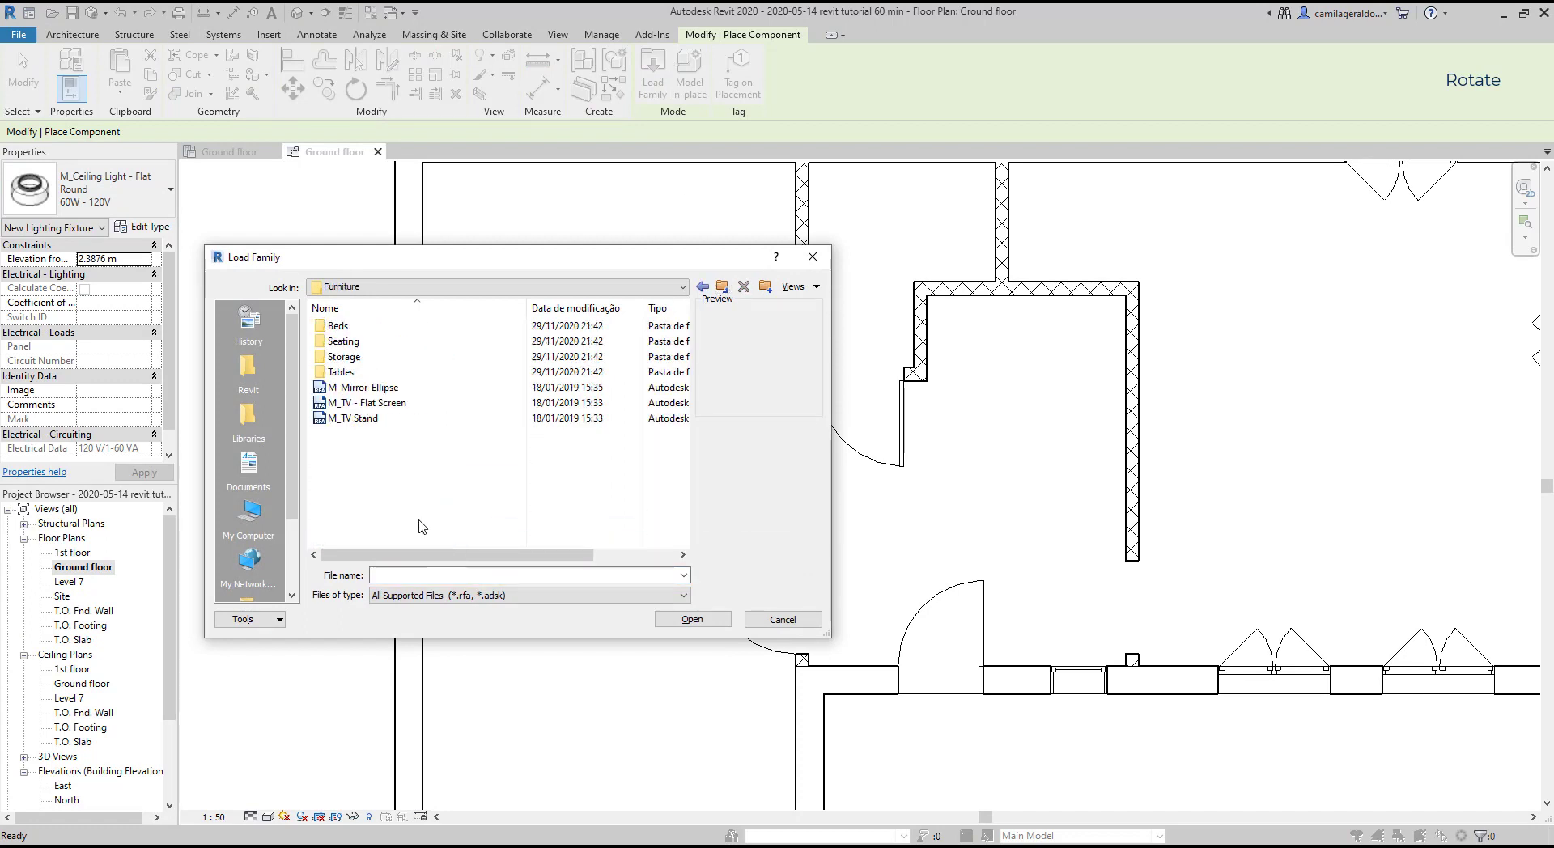
double_click(340, 372)
click(340, 373)
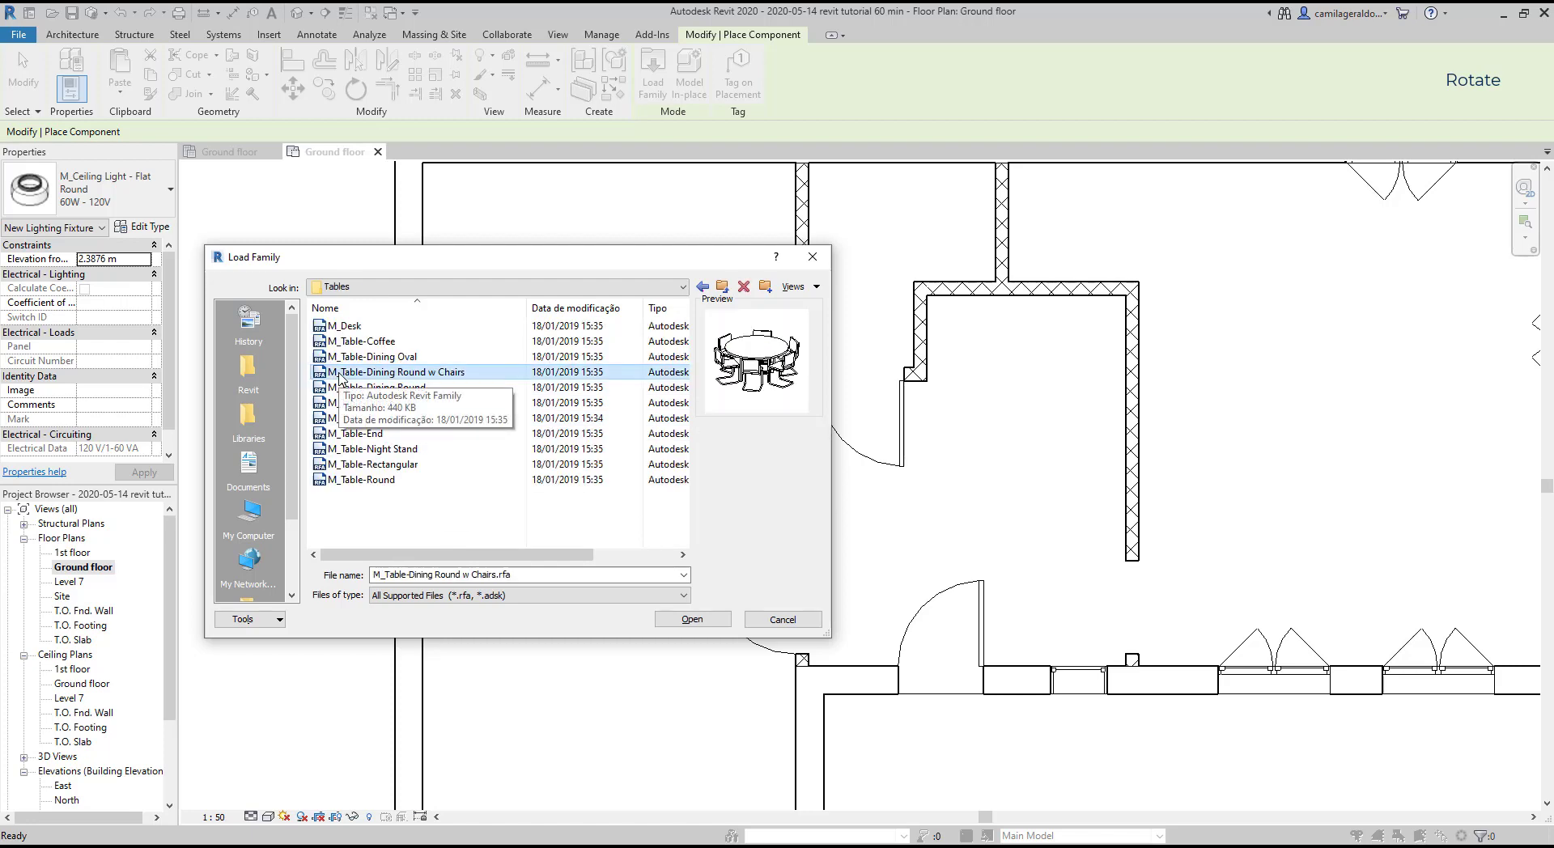
double_click(340, 374)
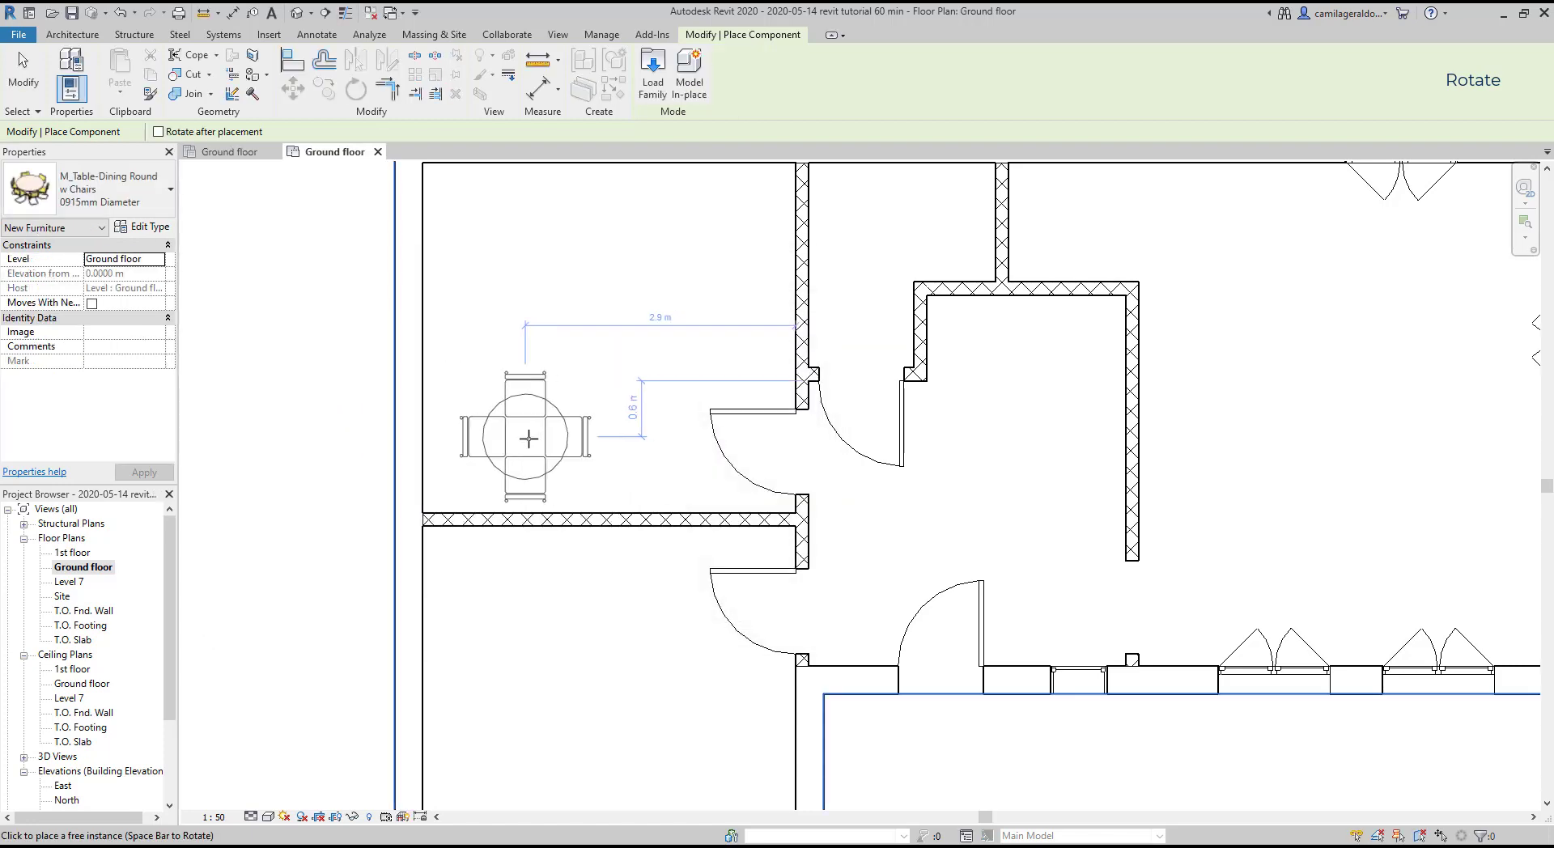
Step: Place one 0915mm Diameter round dining table with chairs in the upper-left room of the floor plan
scroll(550, 418, down, 2)
click(551, 417)
scroll(526, 445, up, 3)
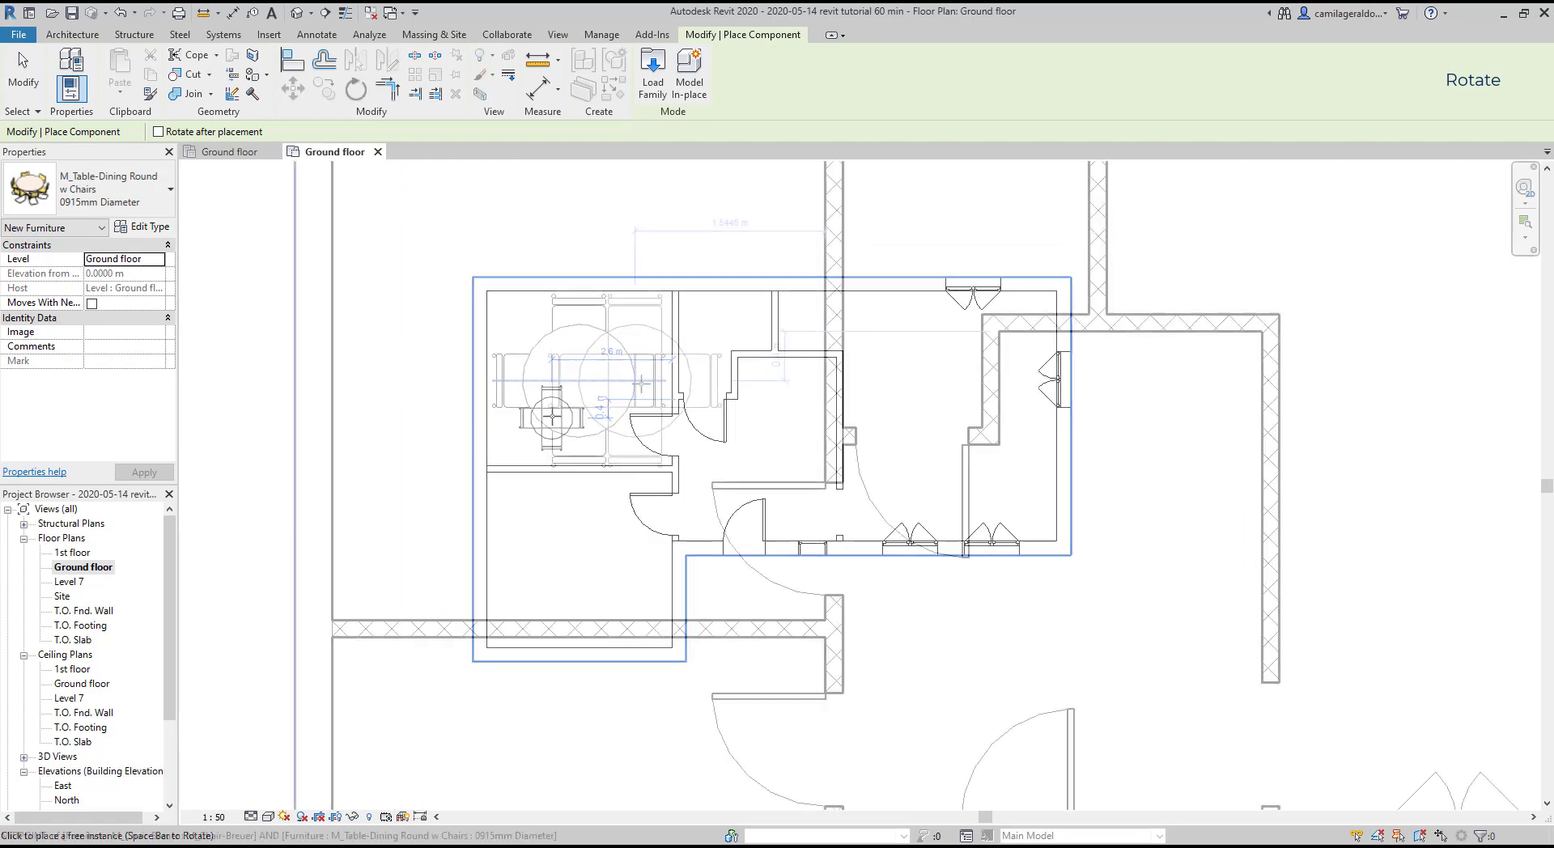
key(Escape)
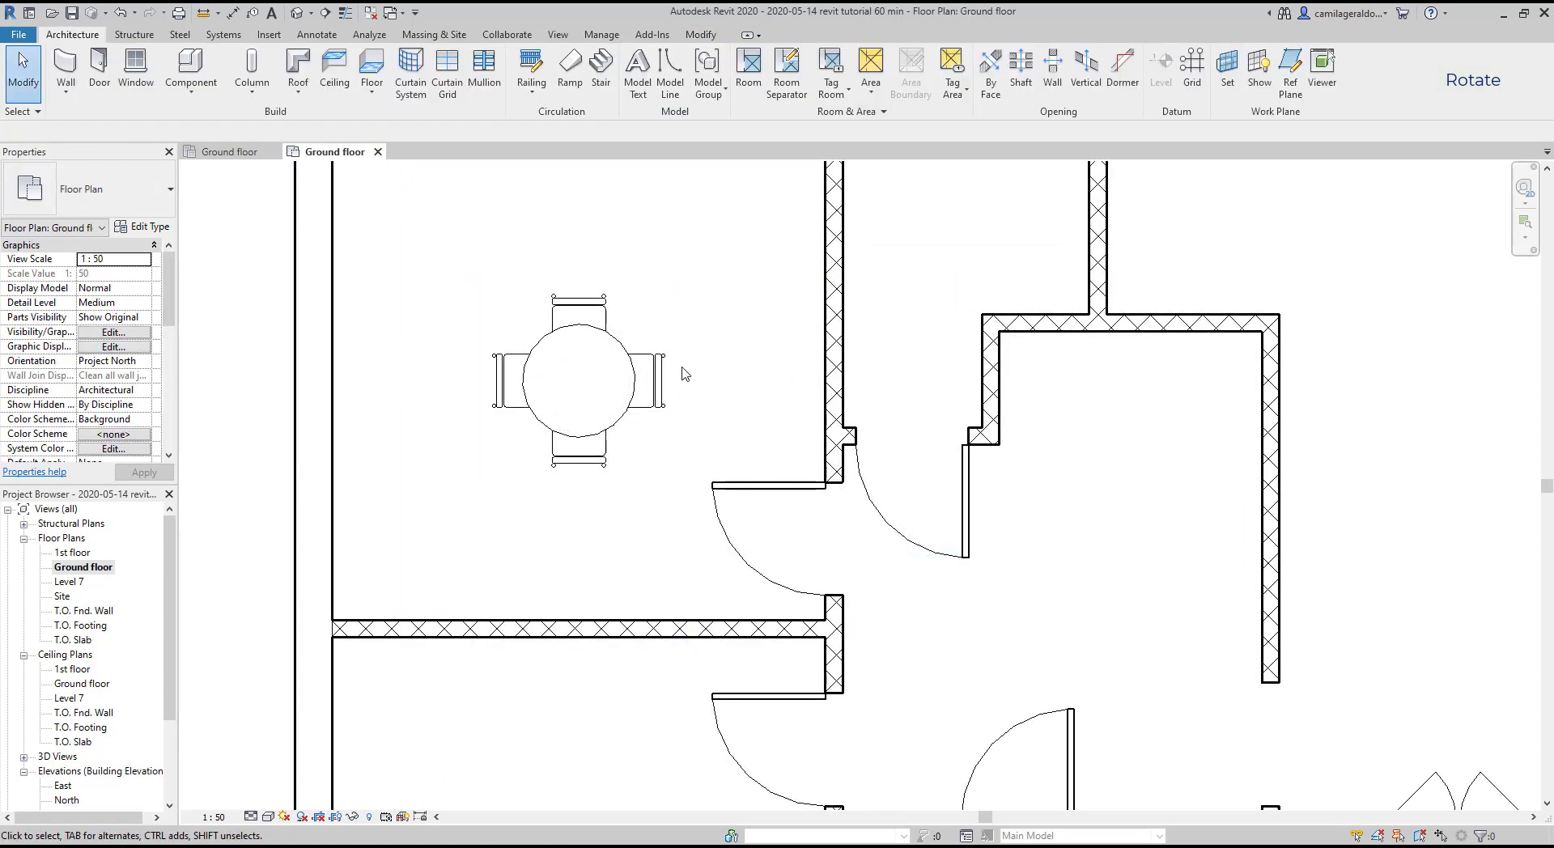
Step: Rotate the round dining table with chairs 45° clockwise about its centre
click(701, 35)
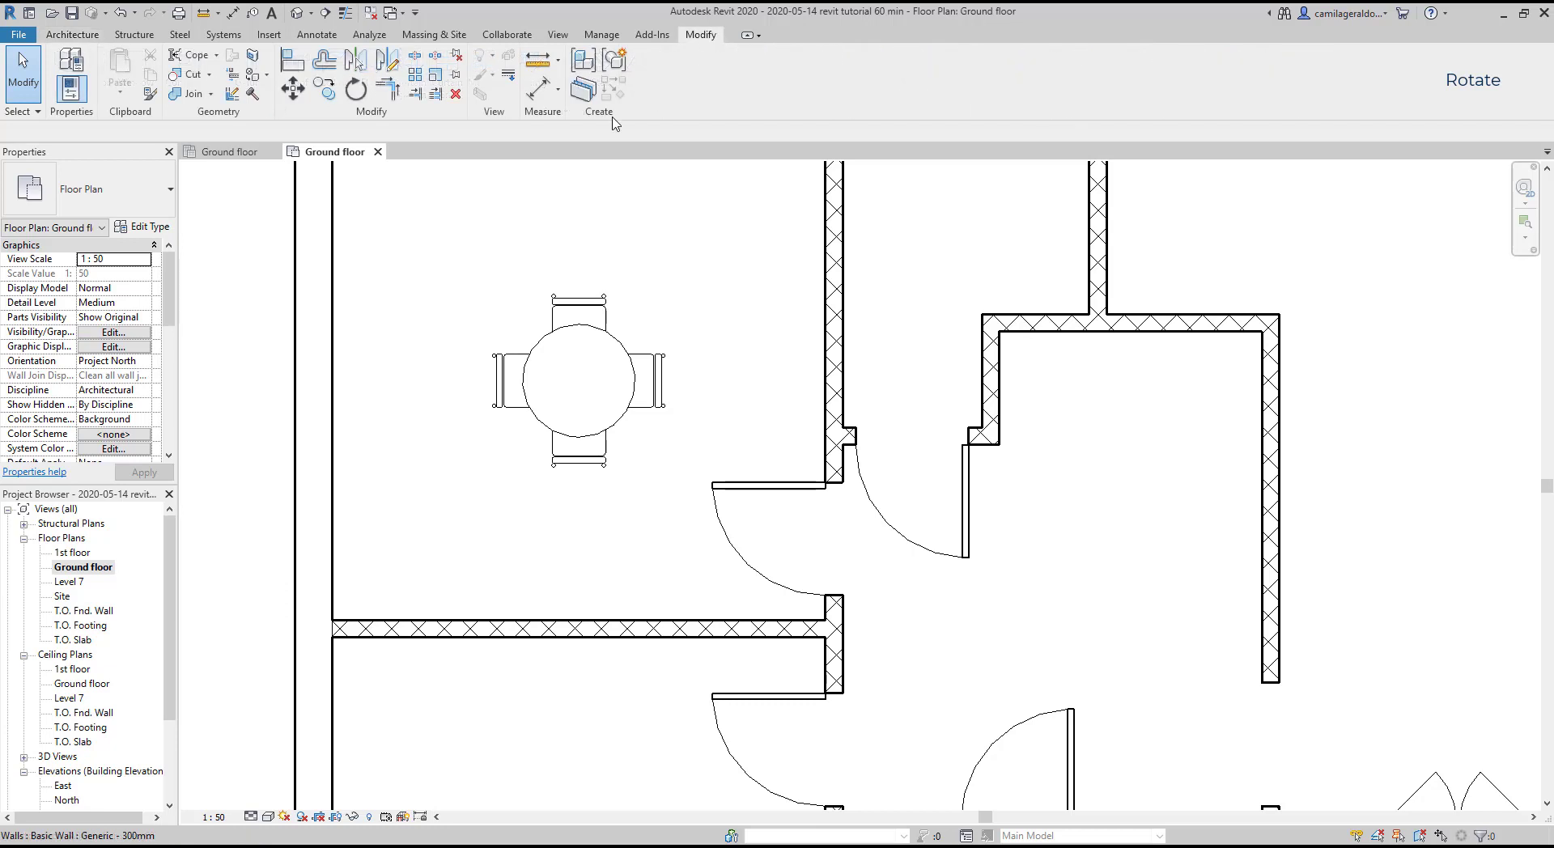
click(356, 90)
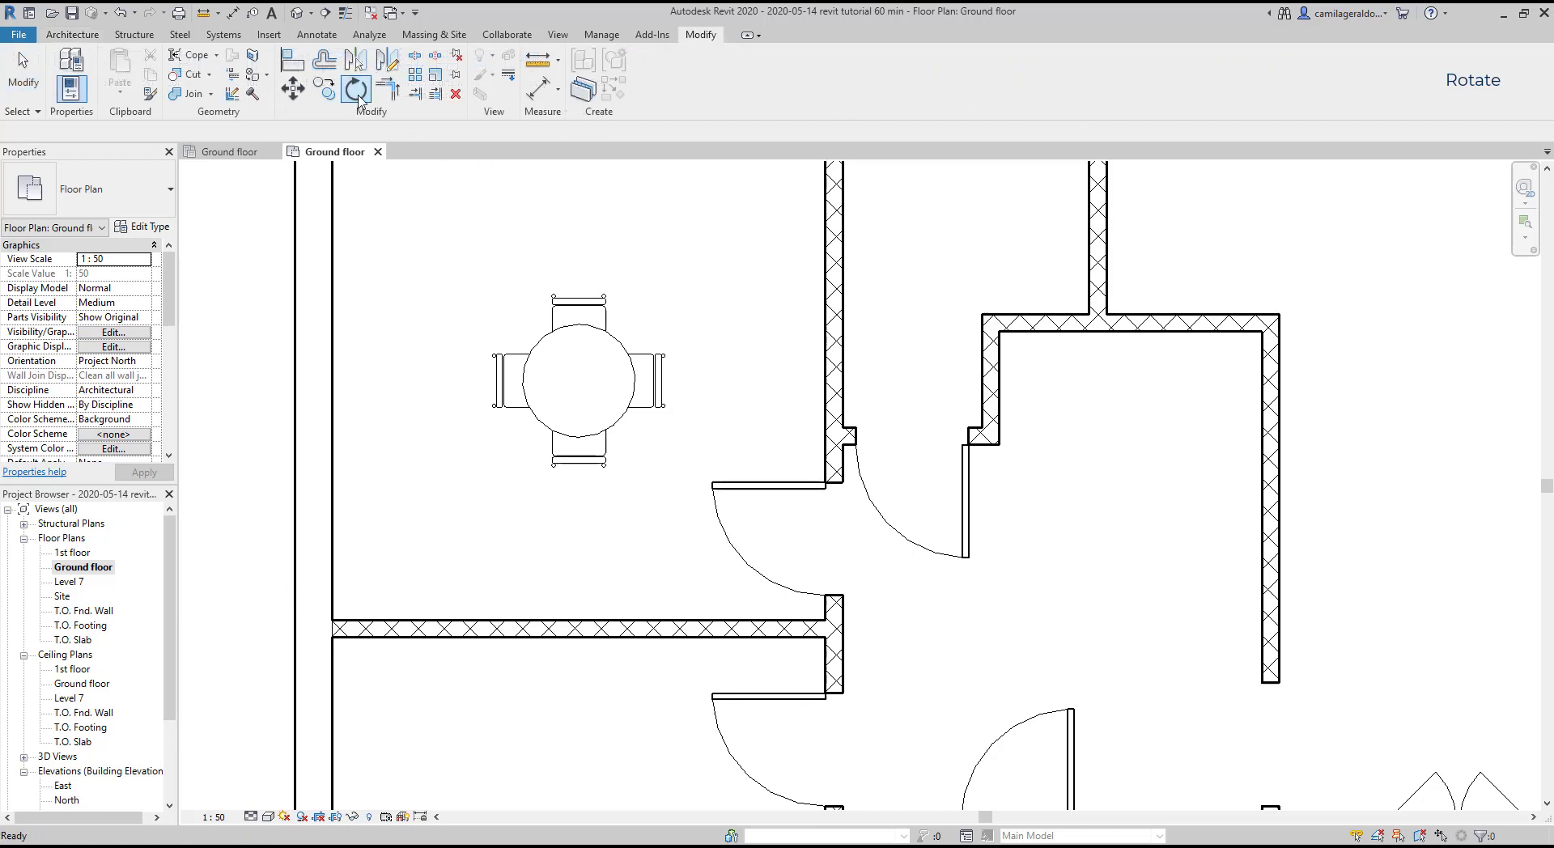
click(578, 356)
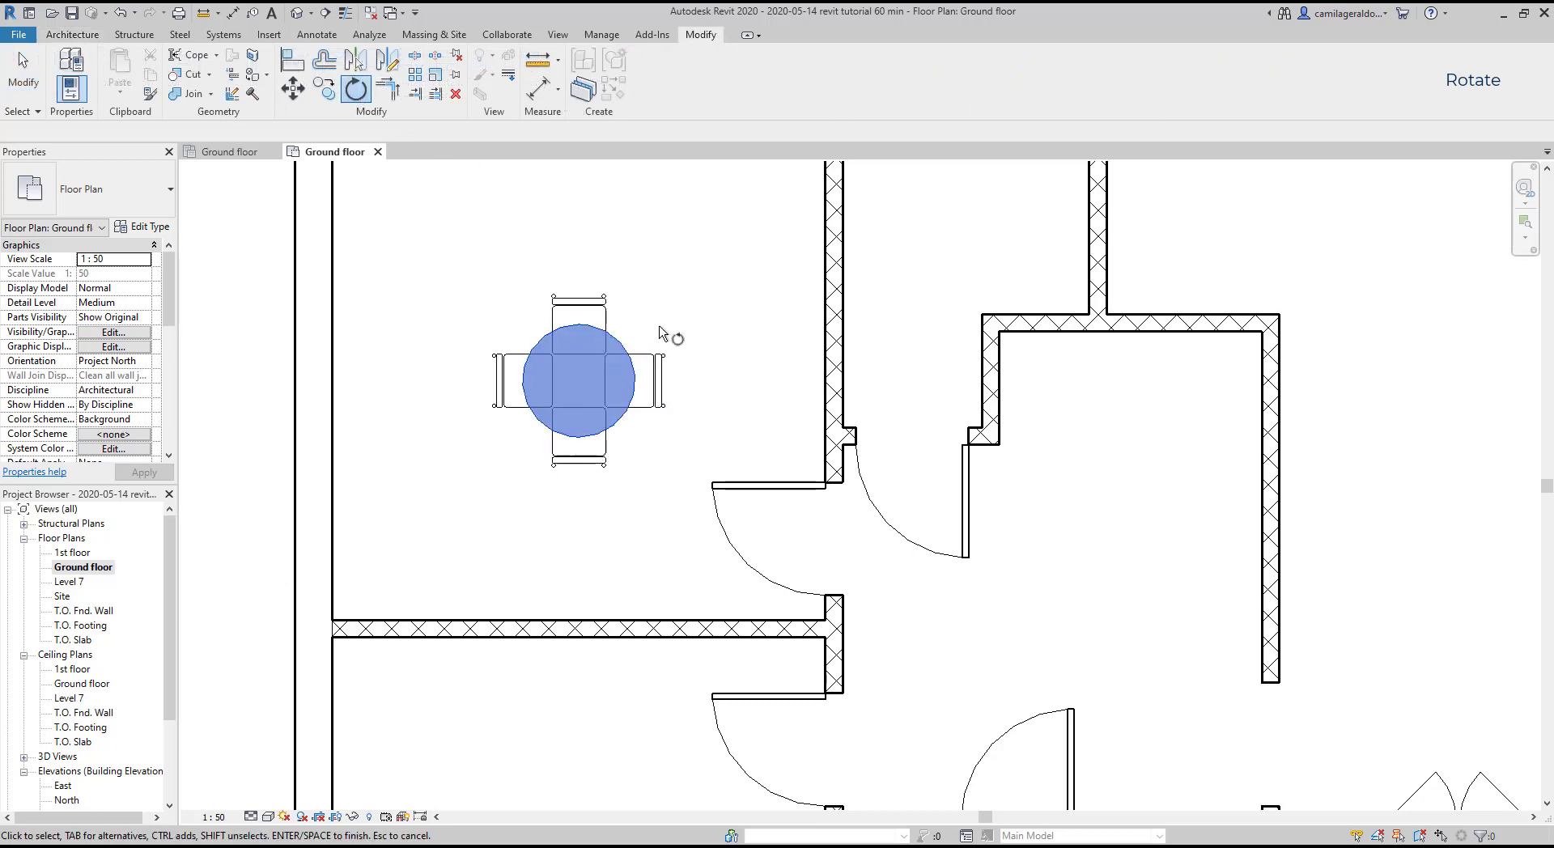
key(Return)
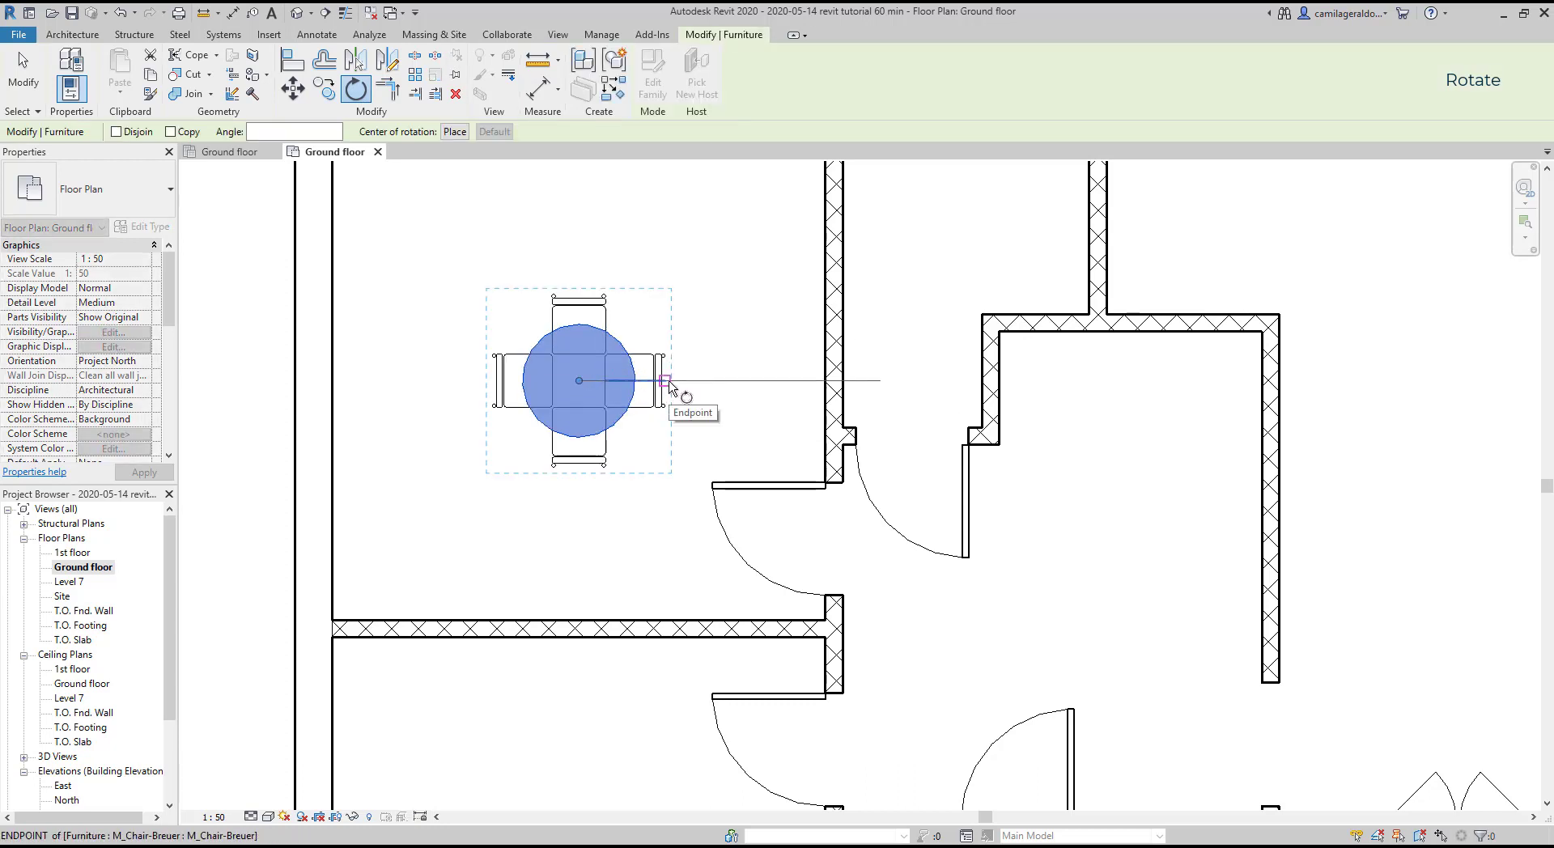
click(667, 382)
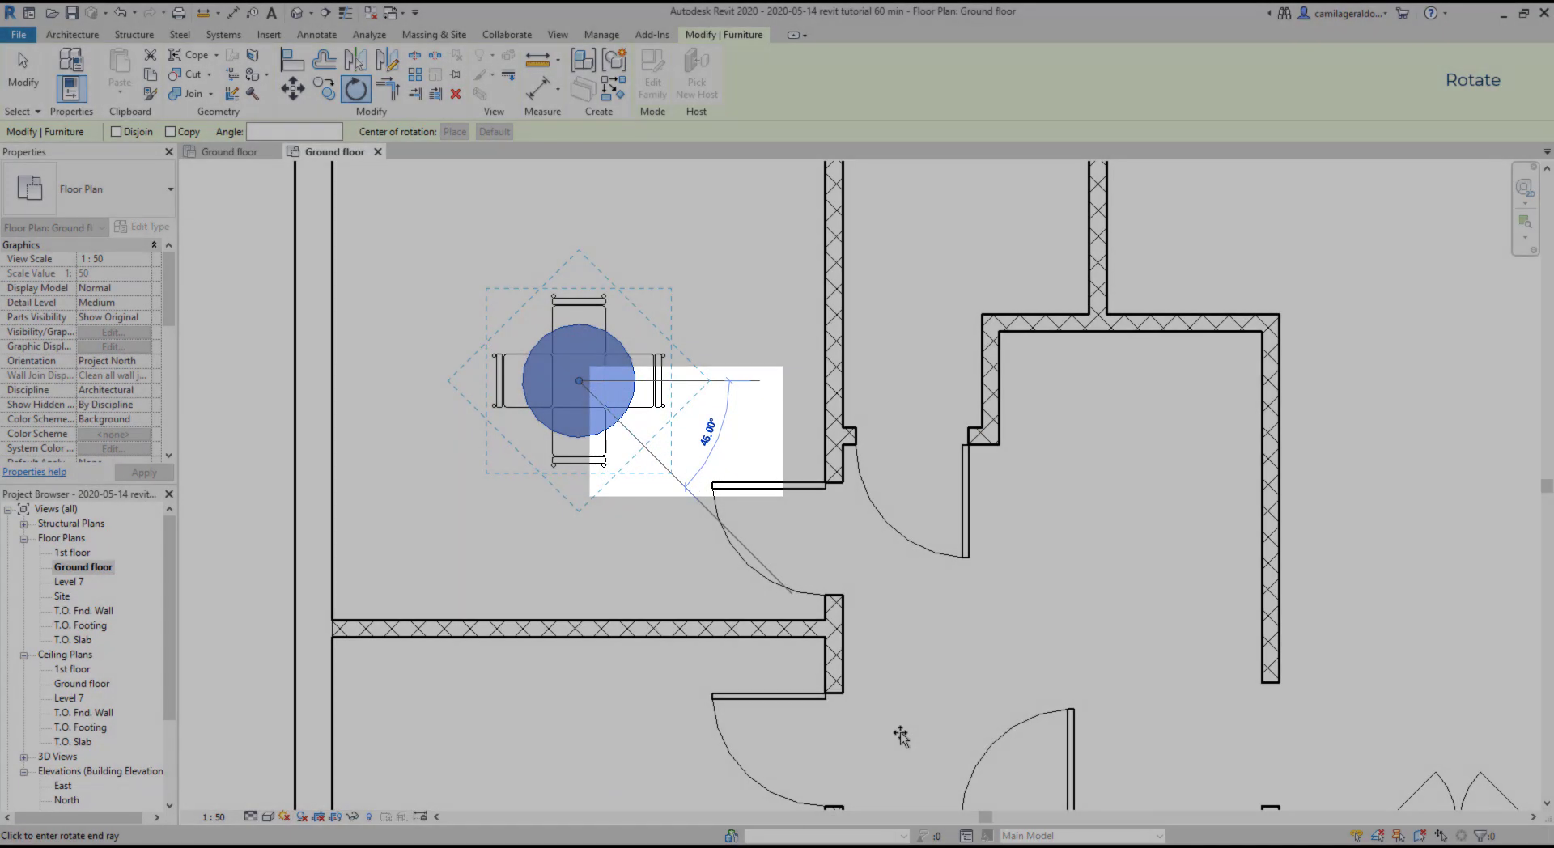
click(901, 736)
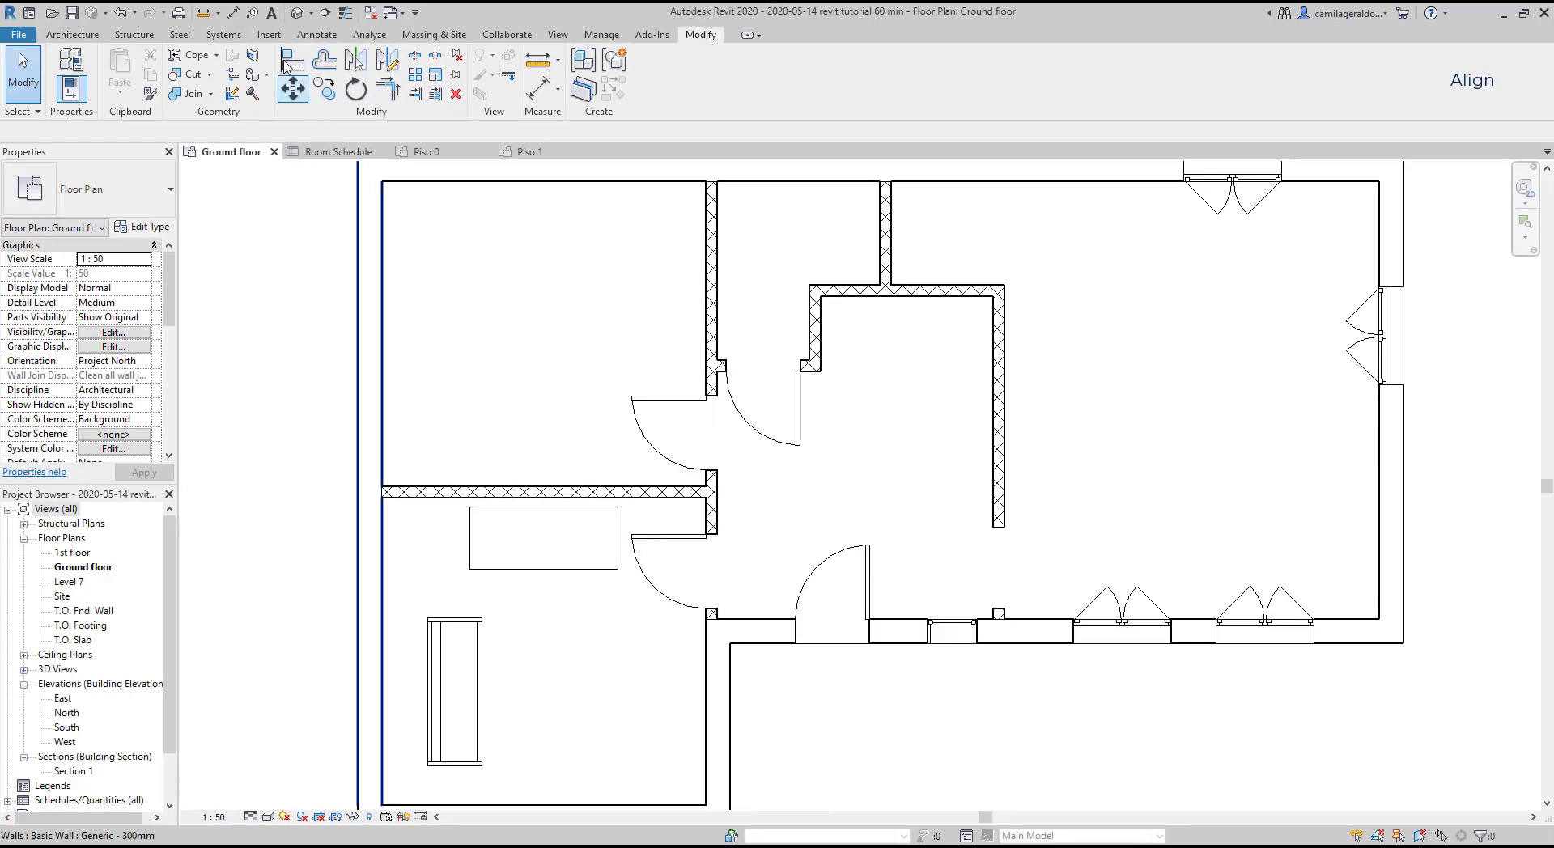
Step: Try to align the horizontal wall between the two left rooms with the centreline of the middle room's upper wall
click(284, 60)
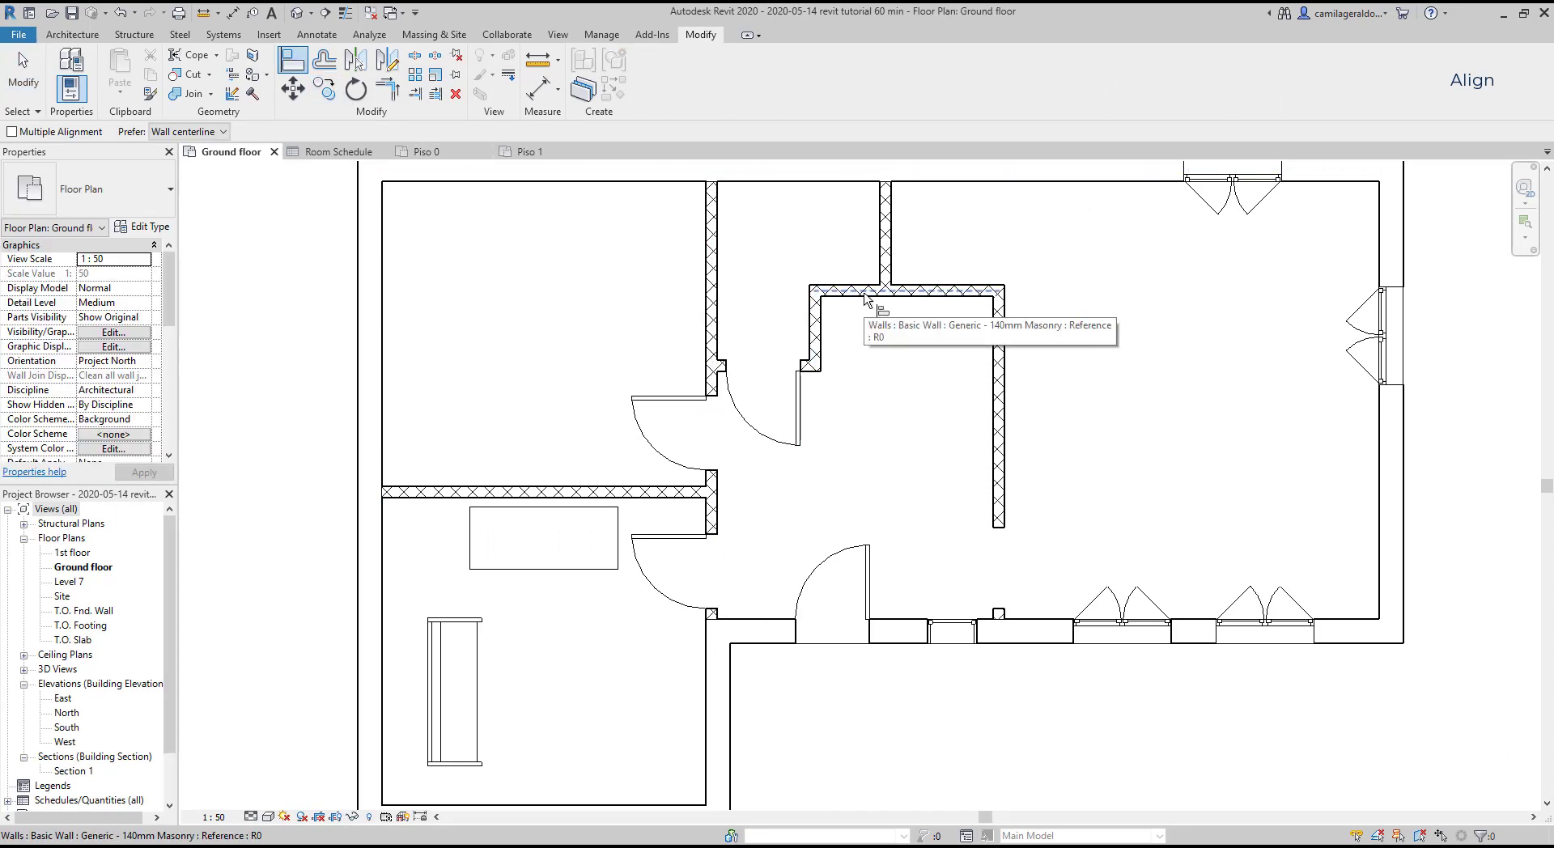
click(865, 296)
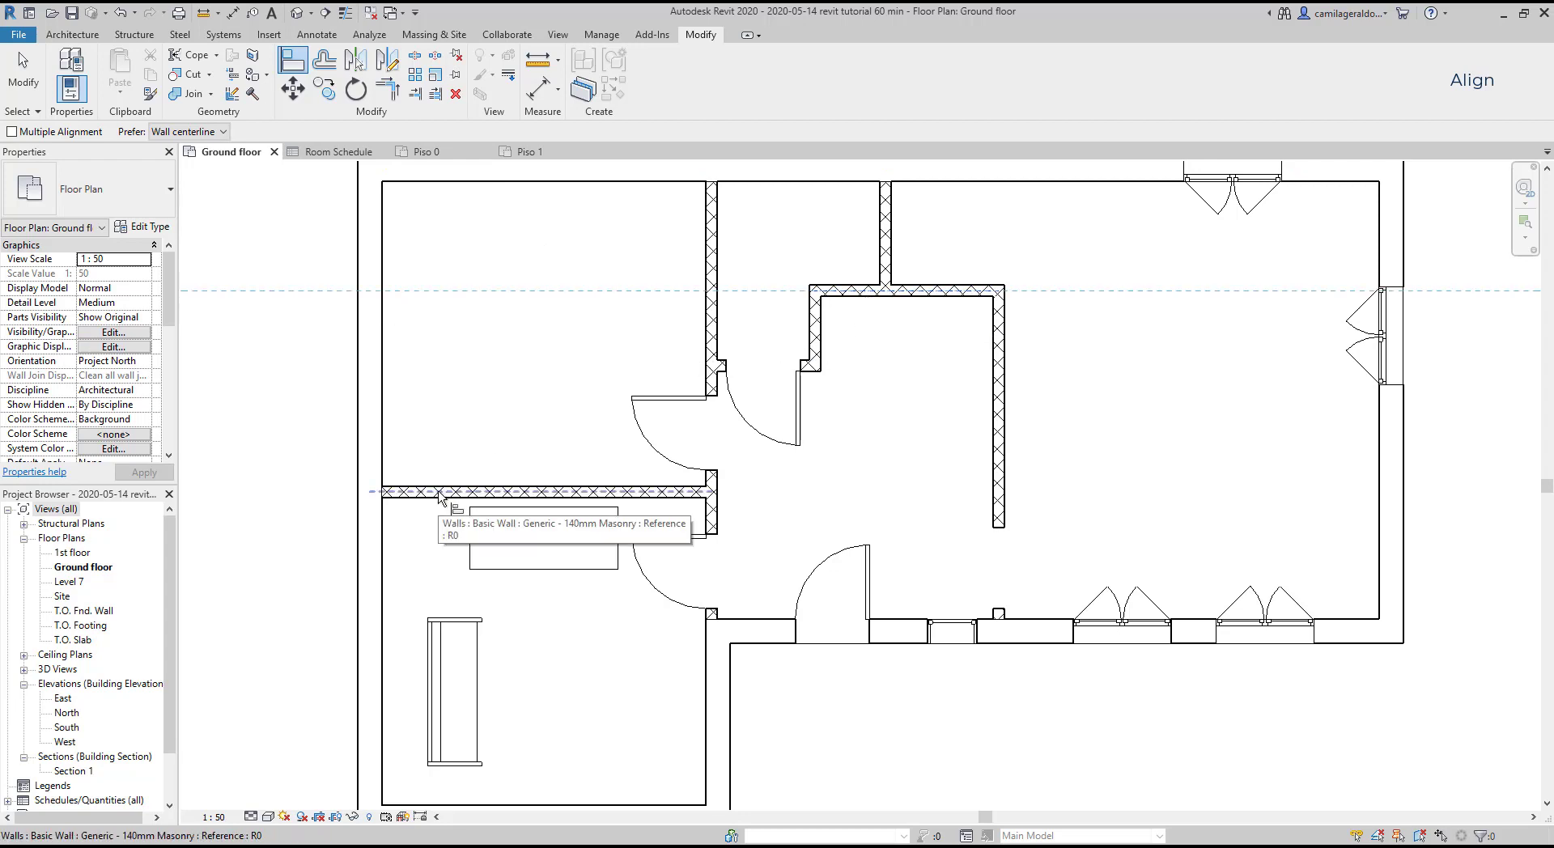
click(438, 492)
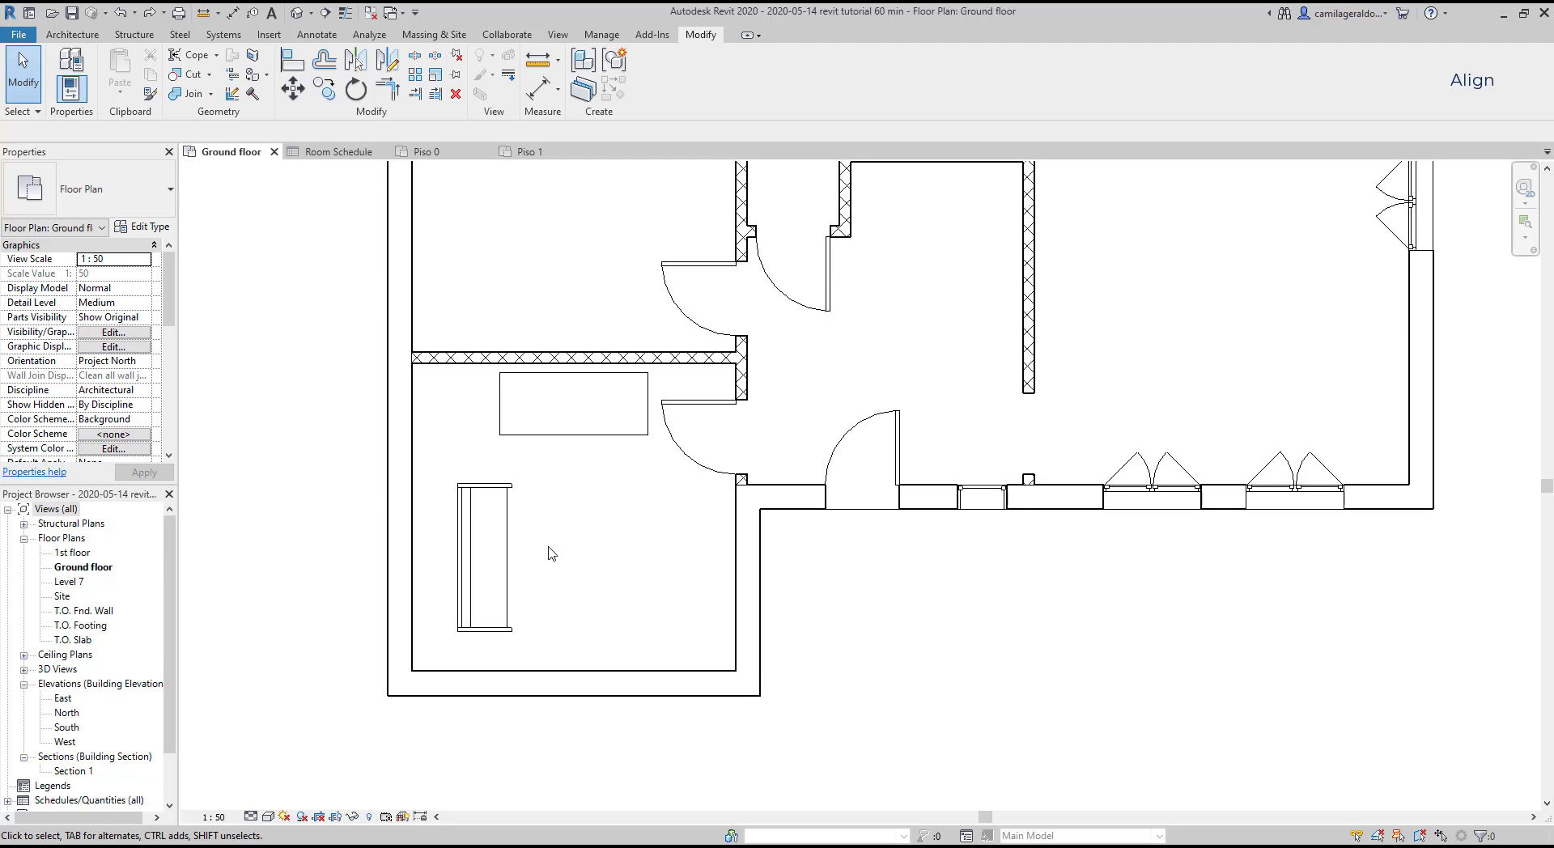
Step: Move the sofa away from the exterior wall towards the middle of the lower-left room, just below the rectangular table
click(508, 557)
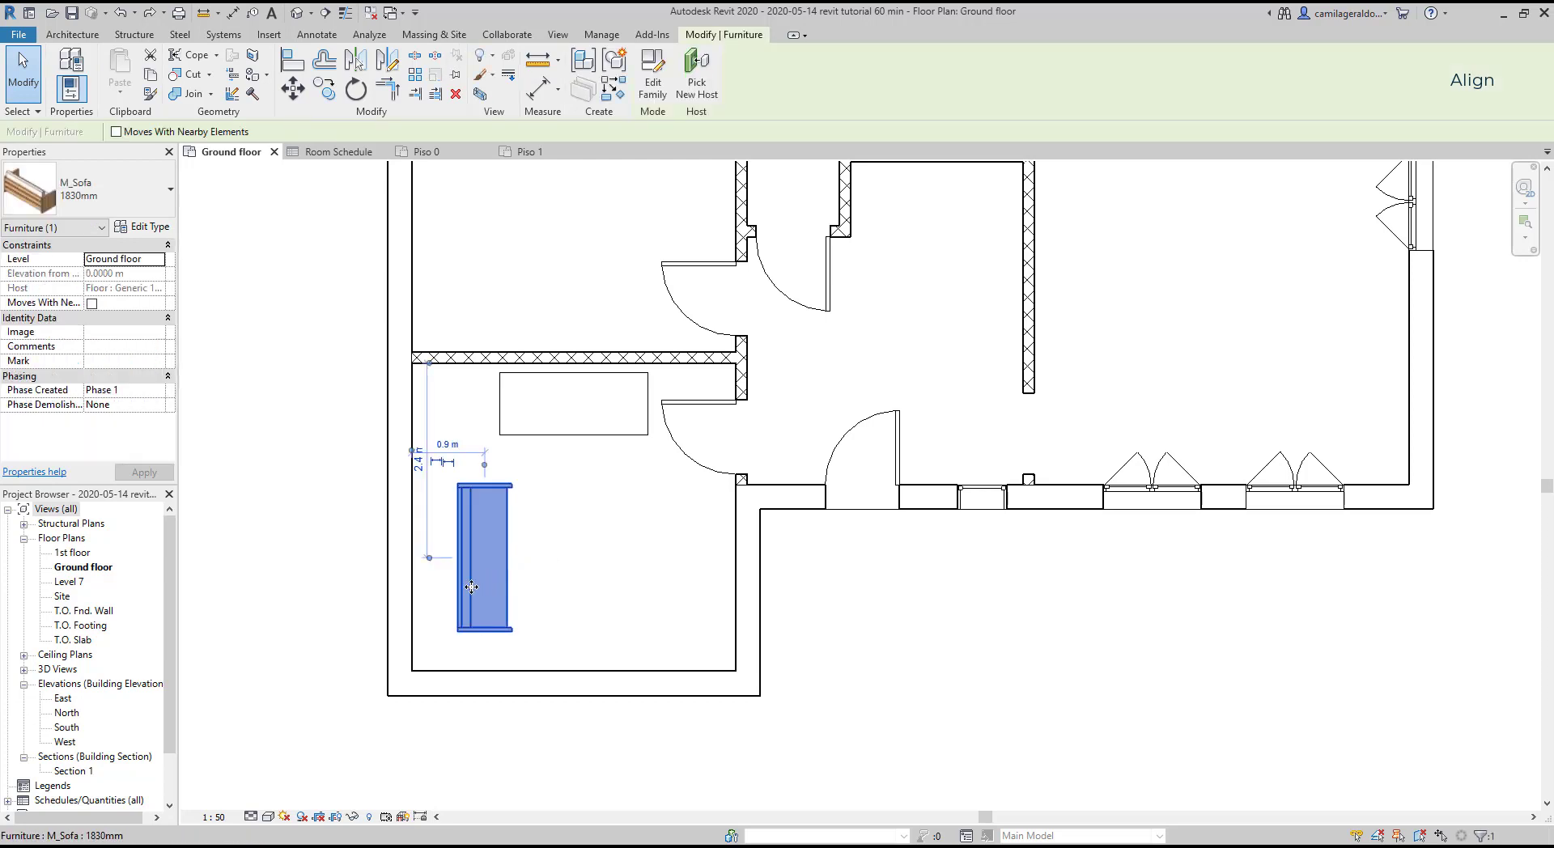
drag(472, 587, 424, 558)
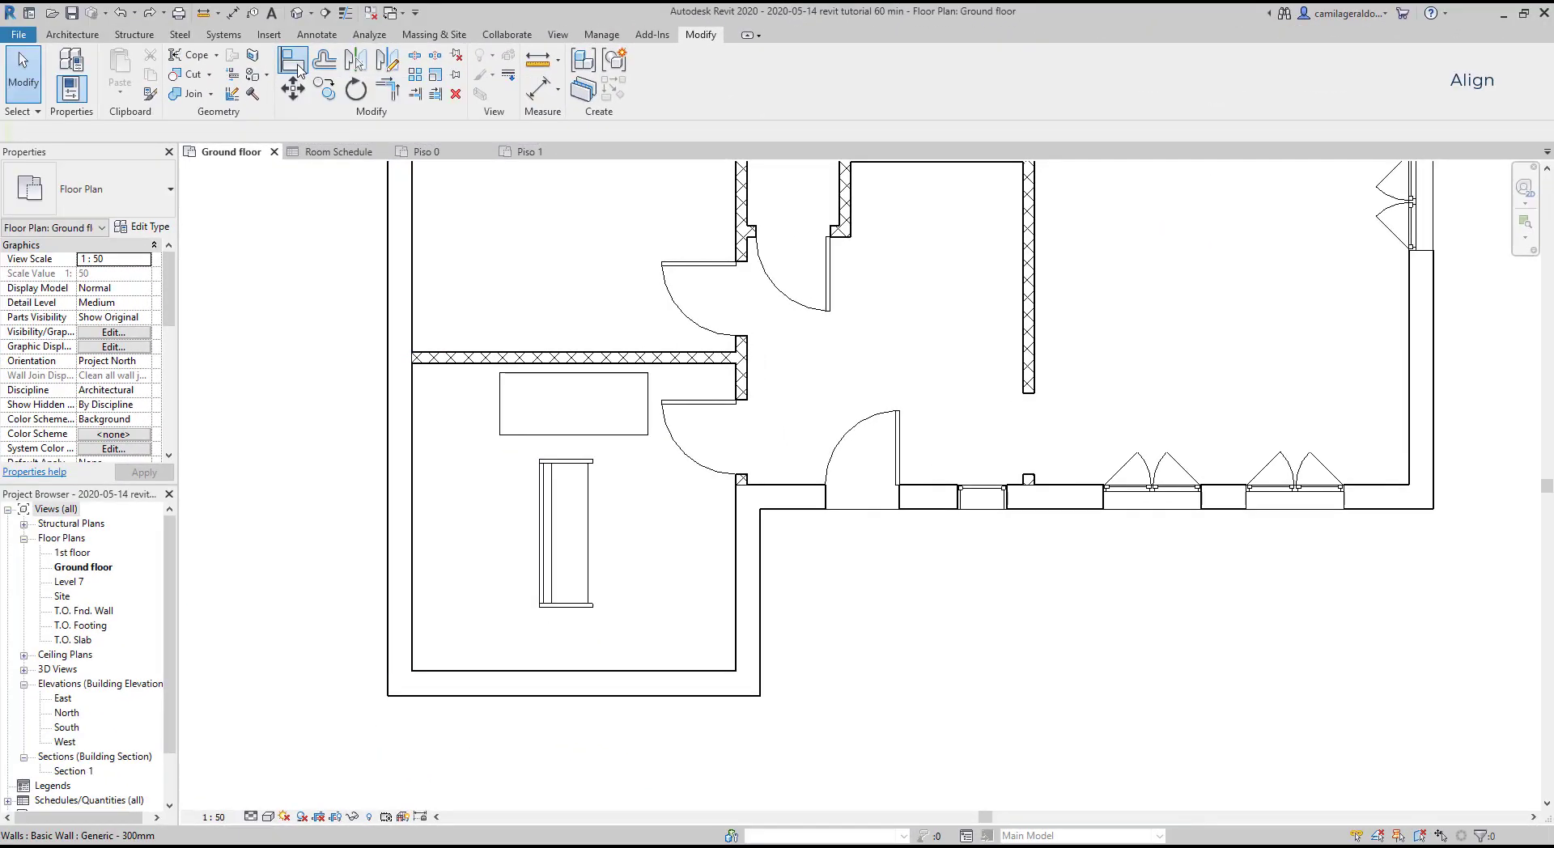
Step: Align the sofa's back with the inner face of the left exterior wall, using the Wall faces preference
click(298, 69)
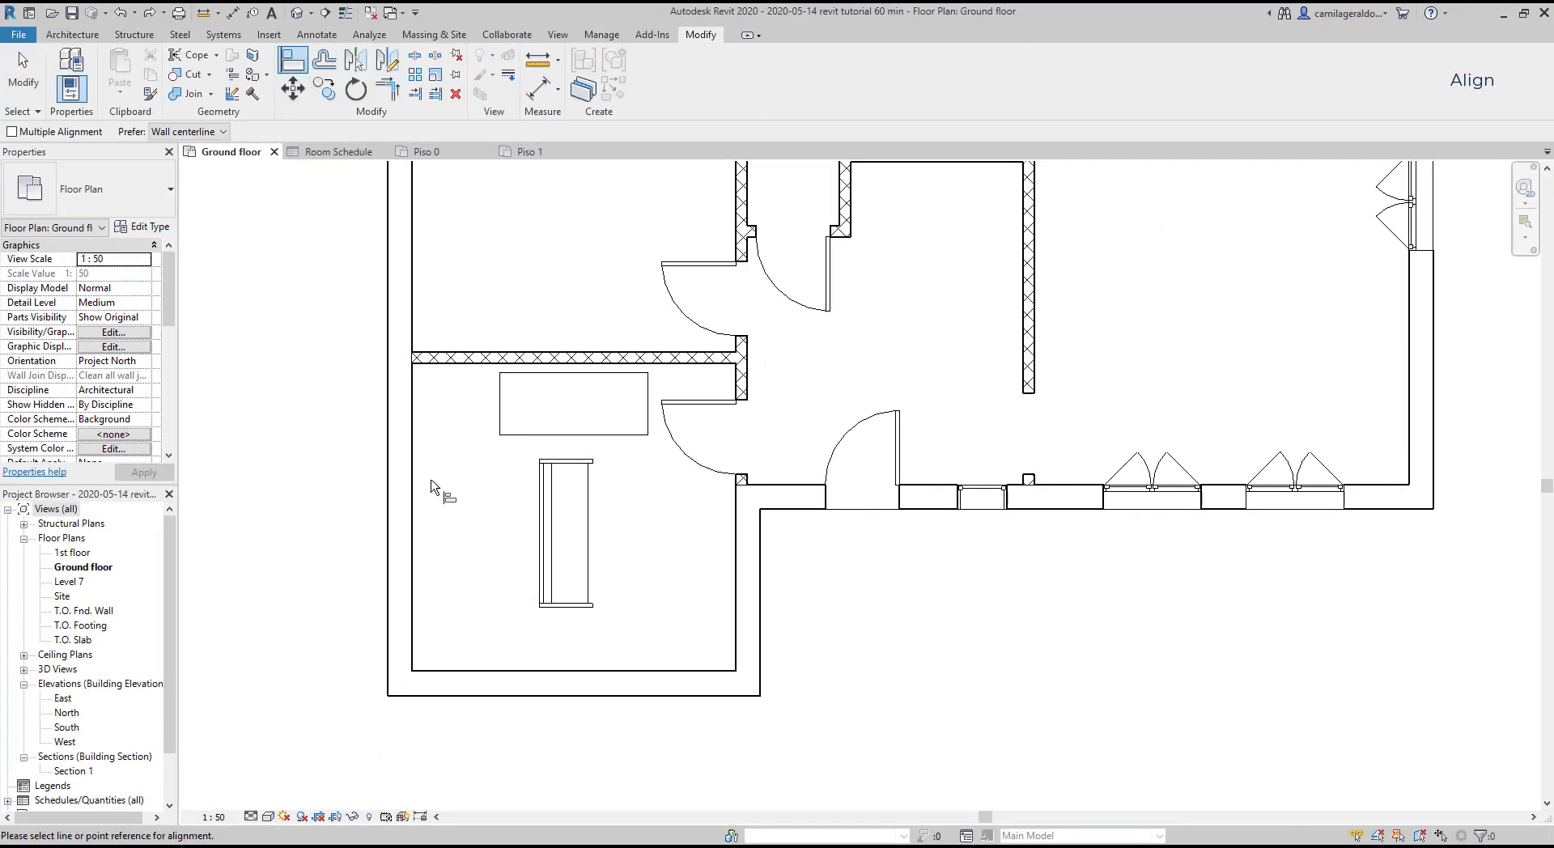
click(399, 515)
click(196, 133)
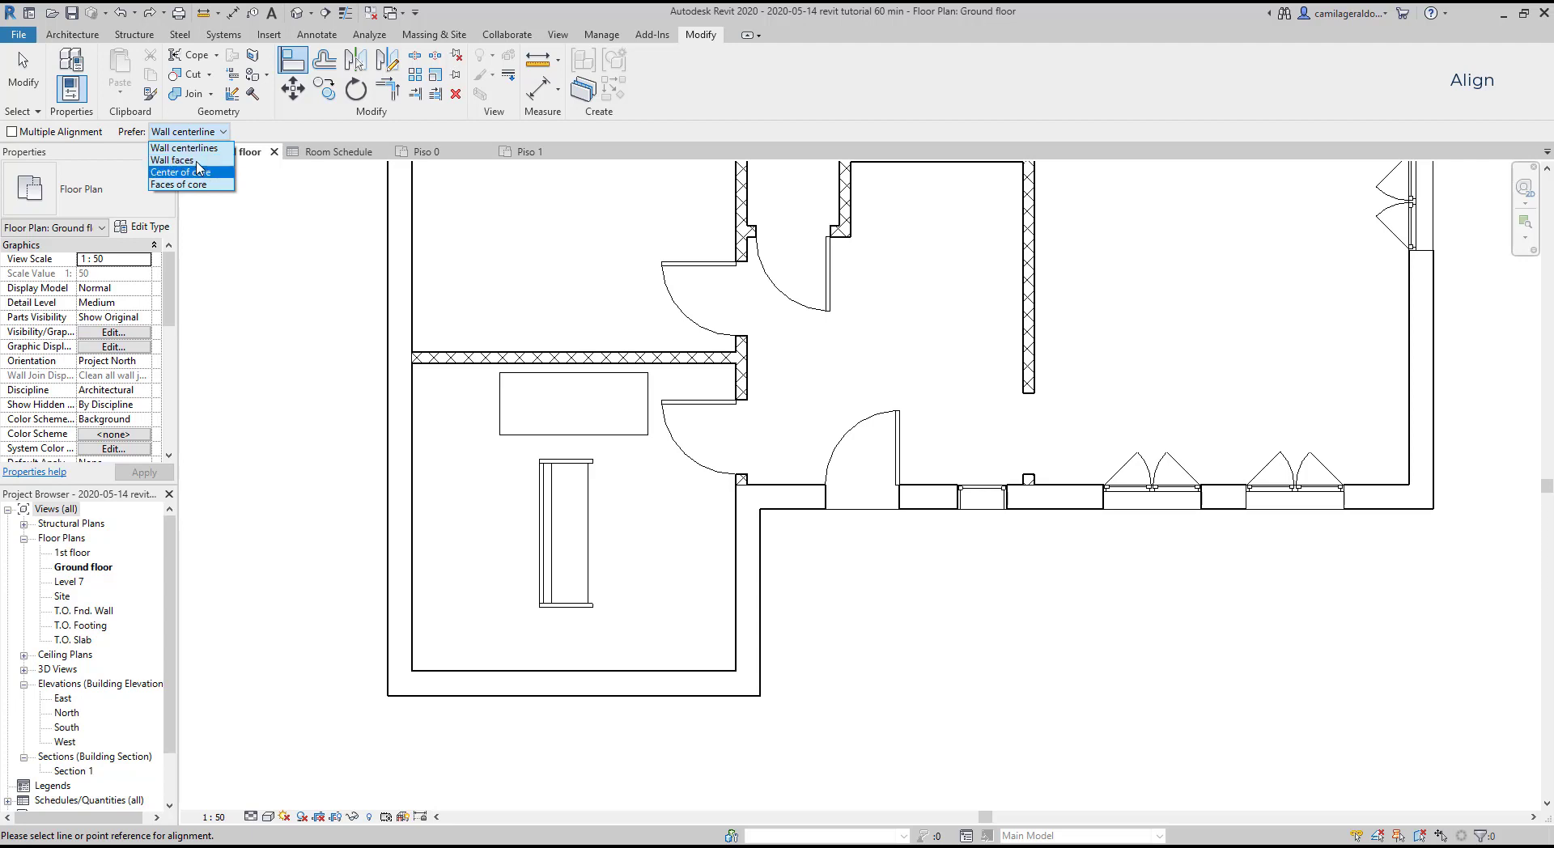
click(199, 160)
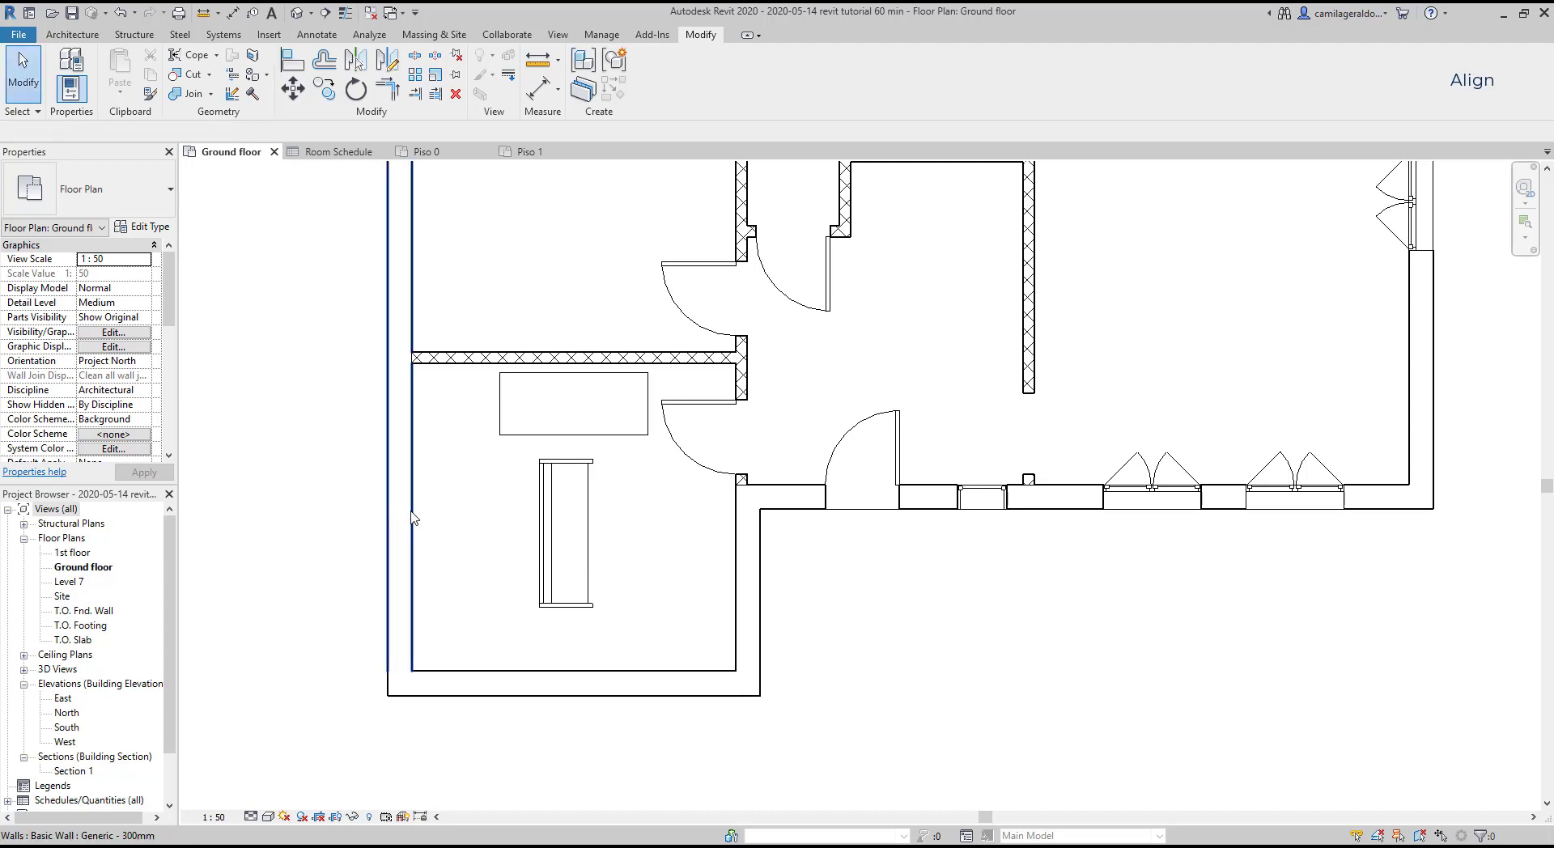
key(Escape)
key(Escape)
click(293, 65)
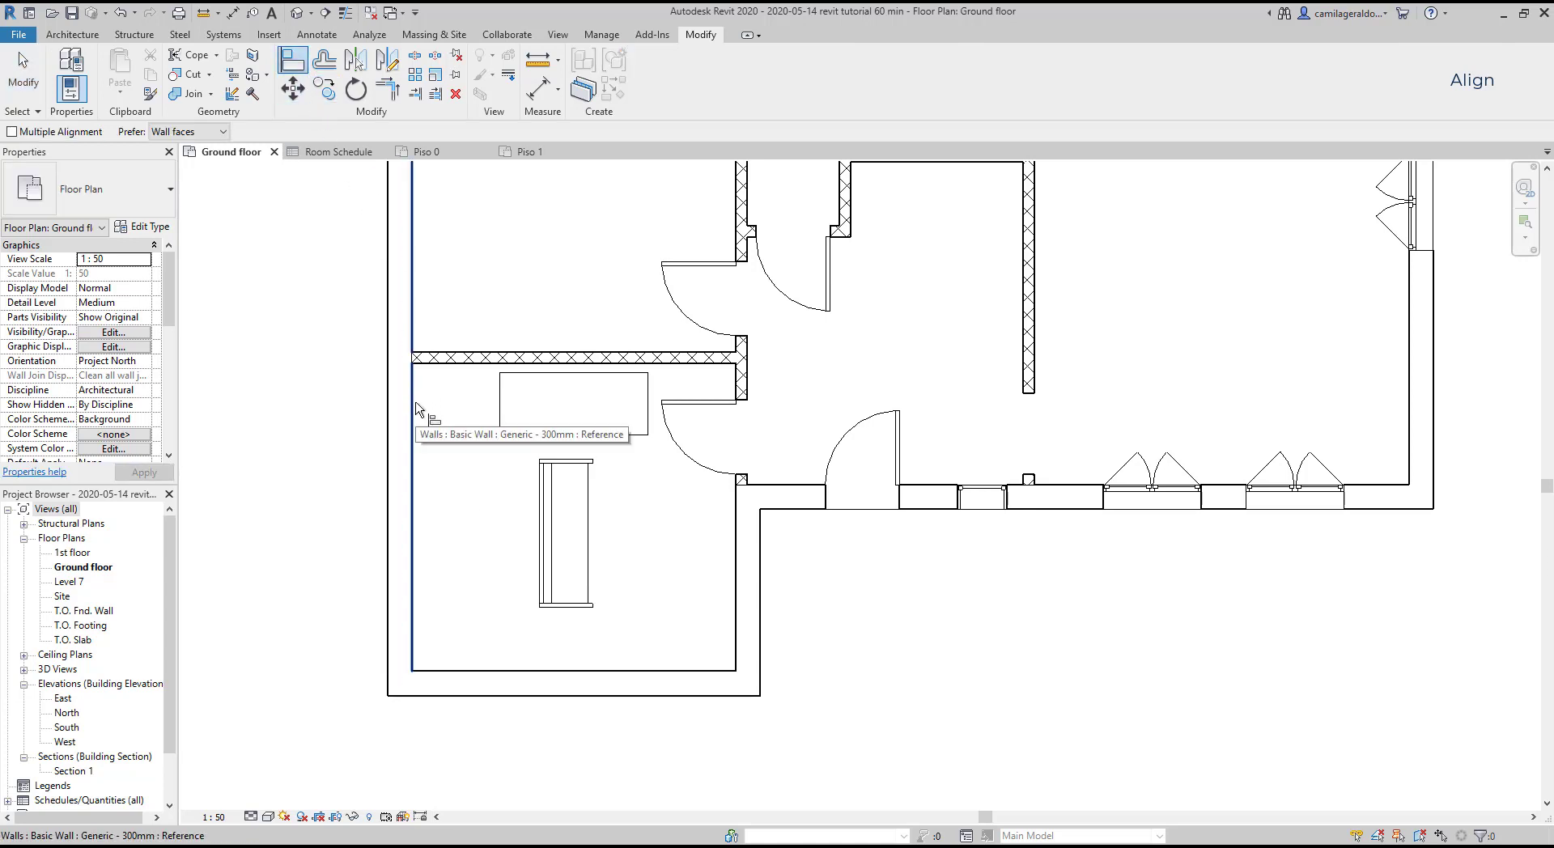
click(414, 408)
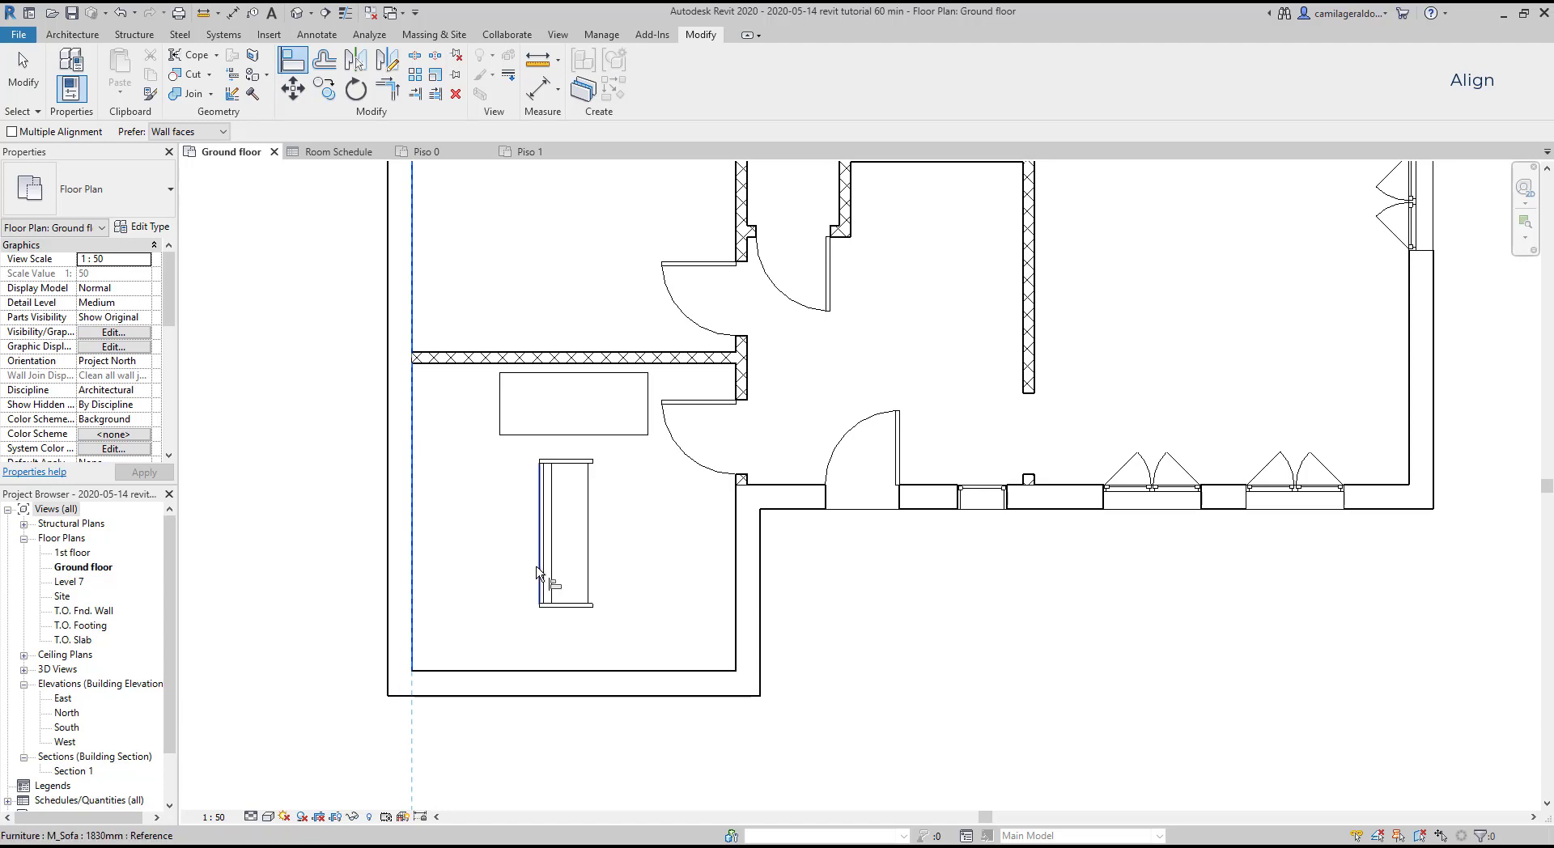
scroll(540, 571, up, 3)
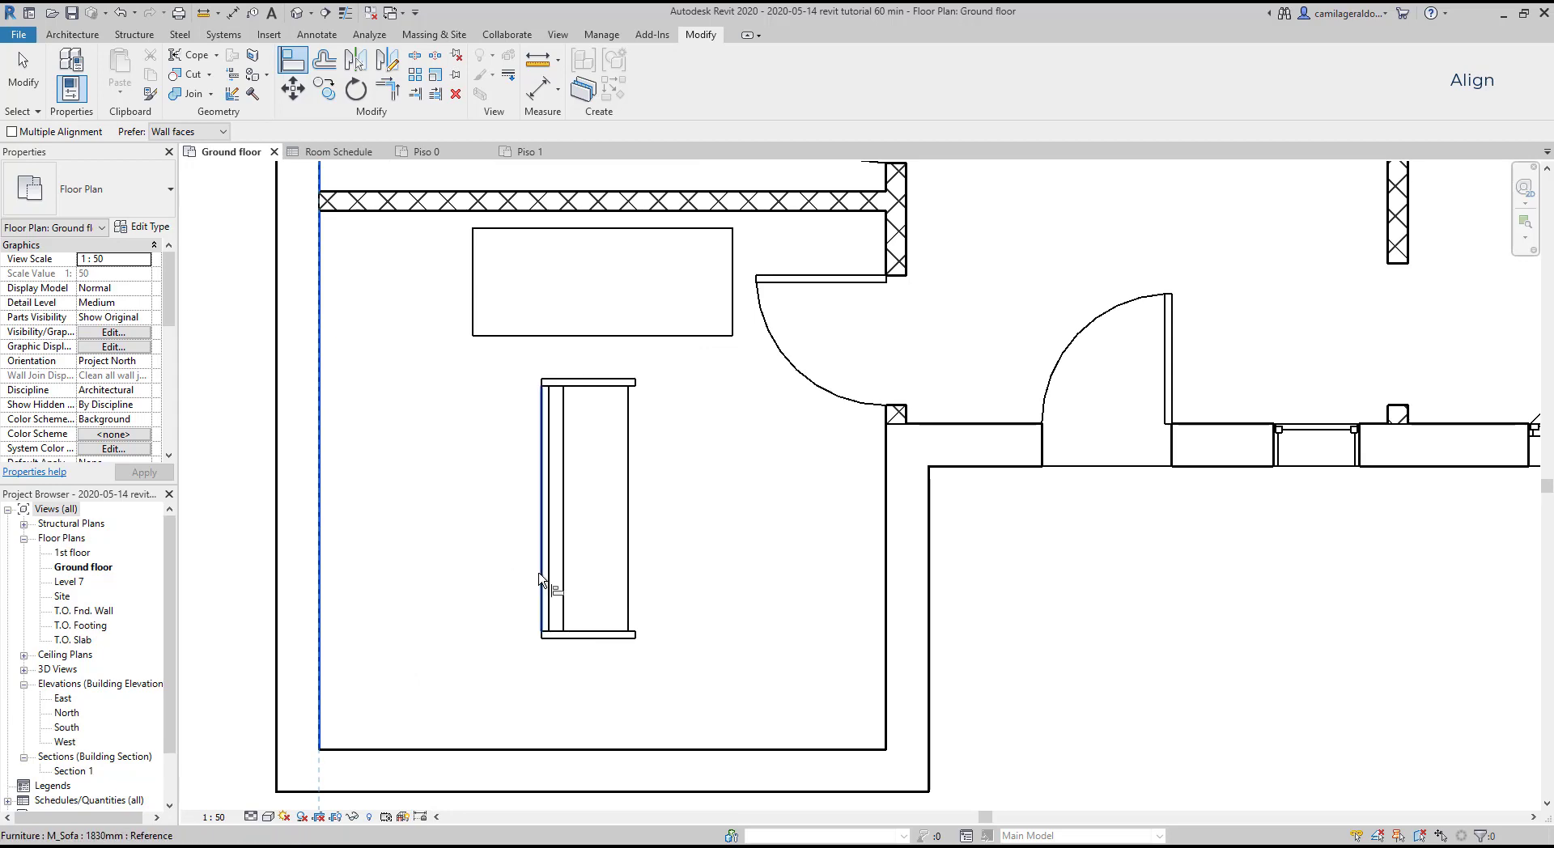
click(540, 578)
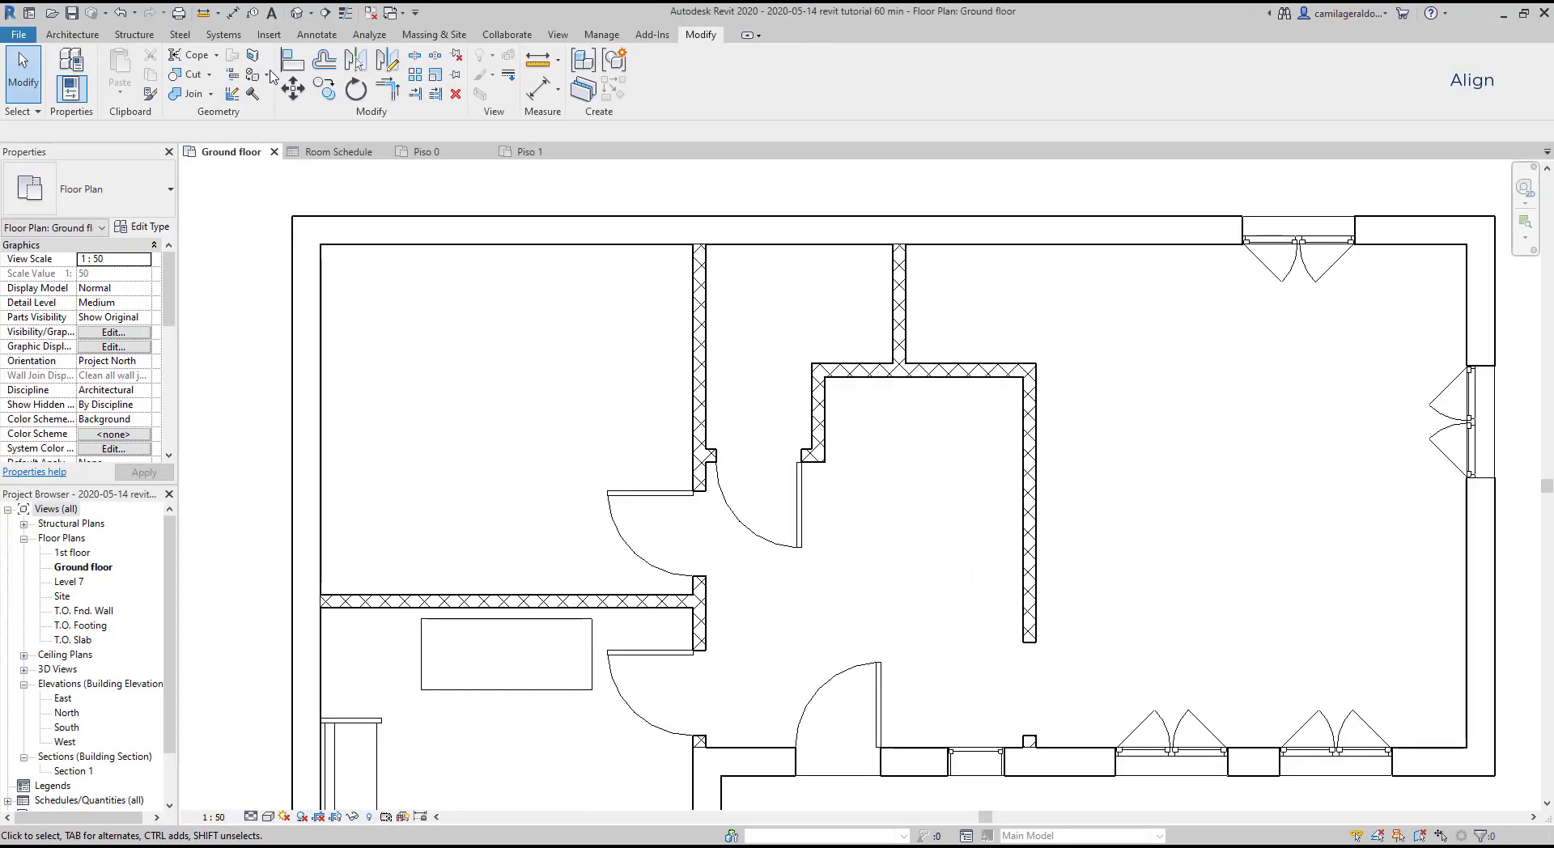
Step: Align the left rooms' horizontal dividing wall with the upper face of the middle room's upper wall and lock the alignment
click(292, 59)
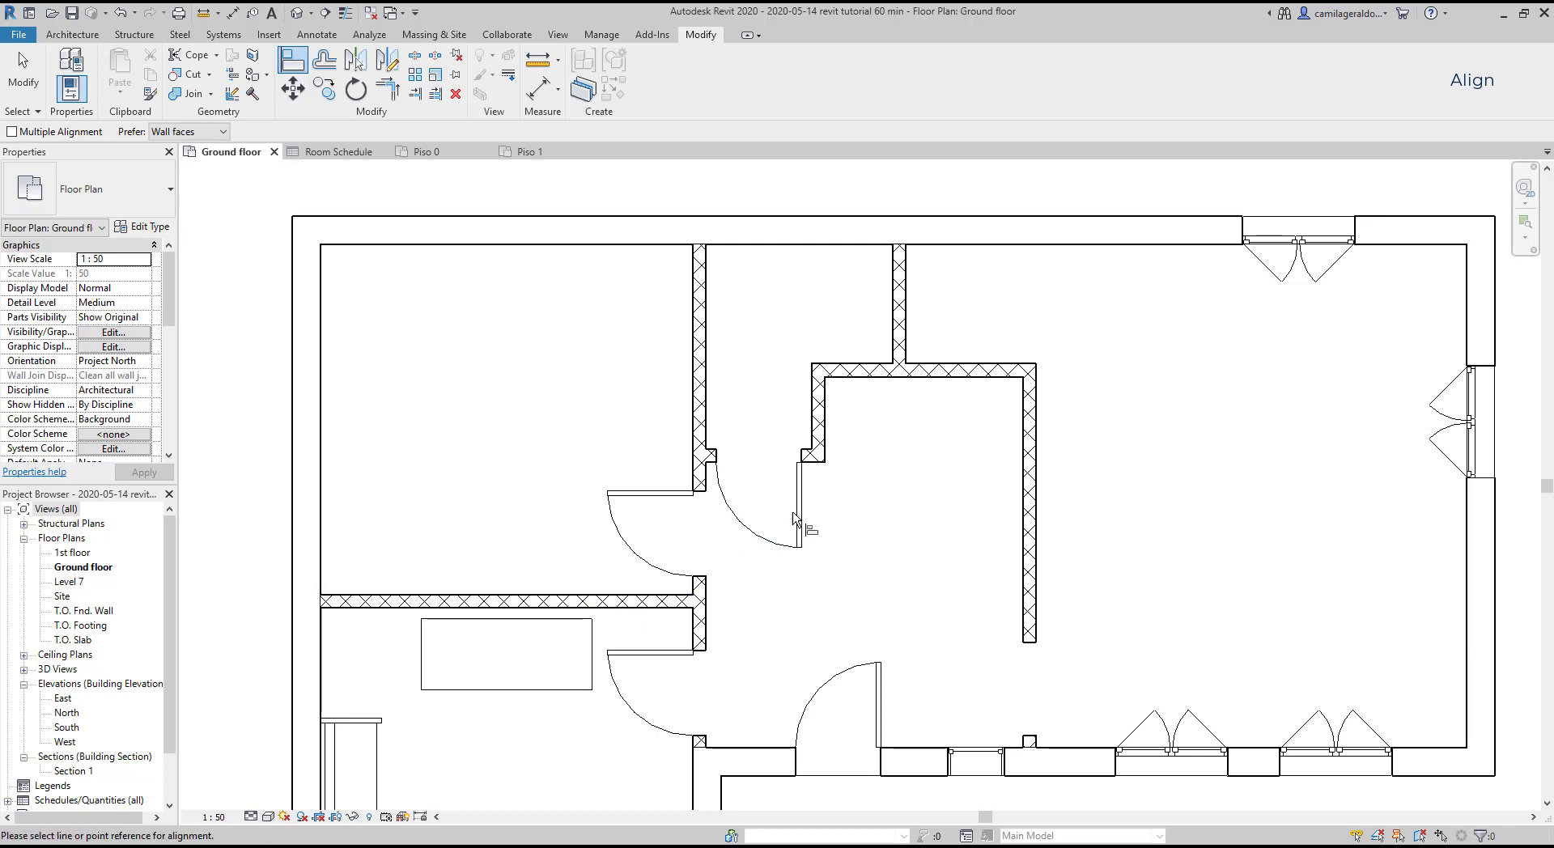
click(863, 365)
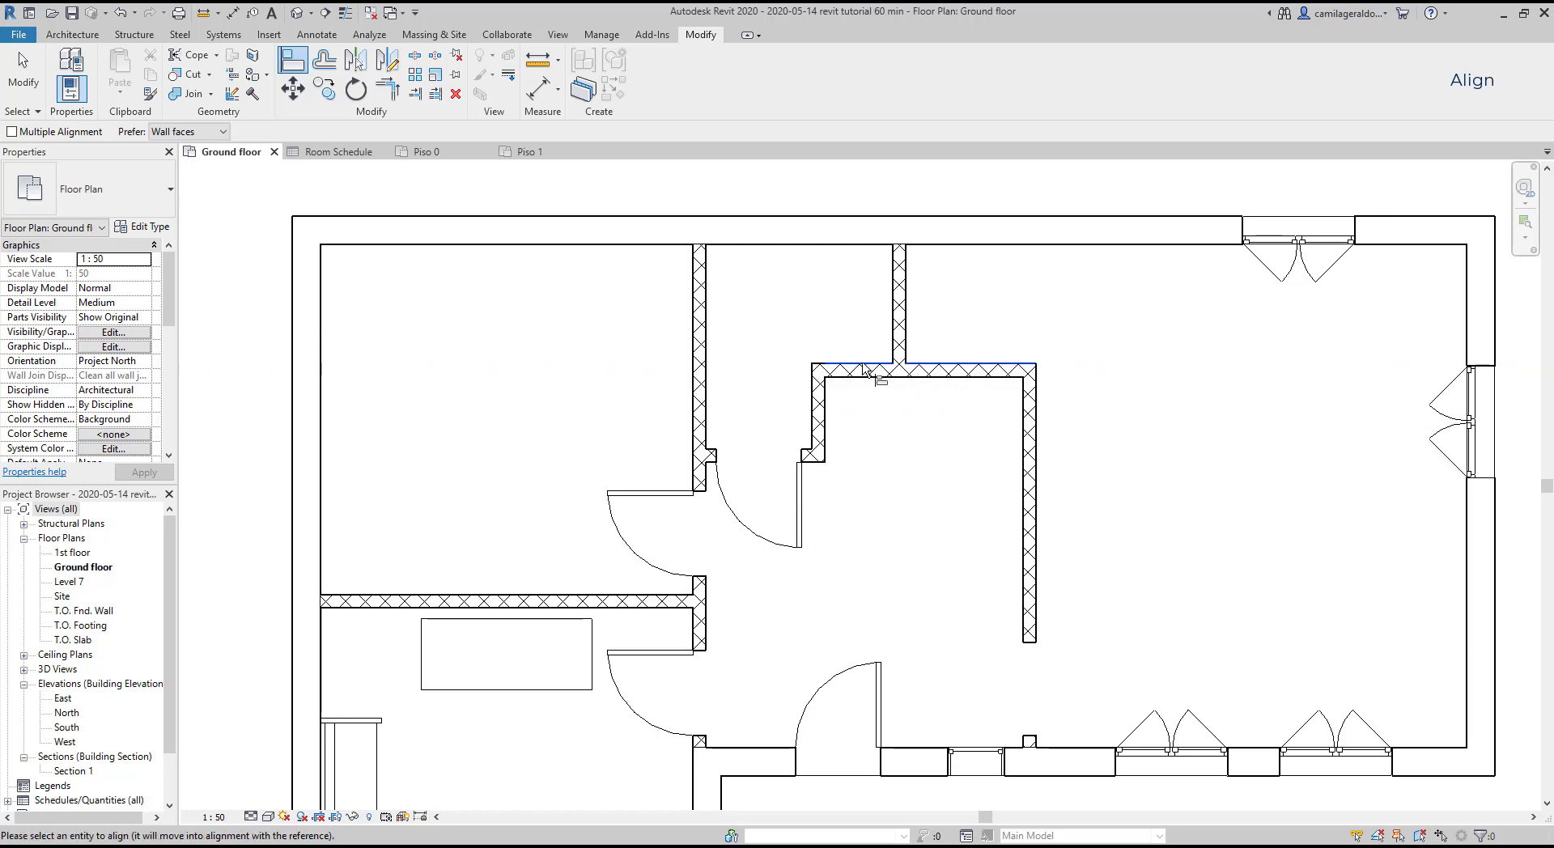
click(573, 600)
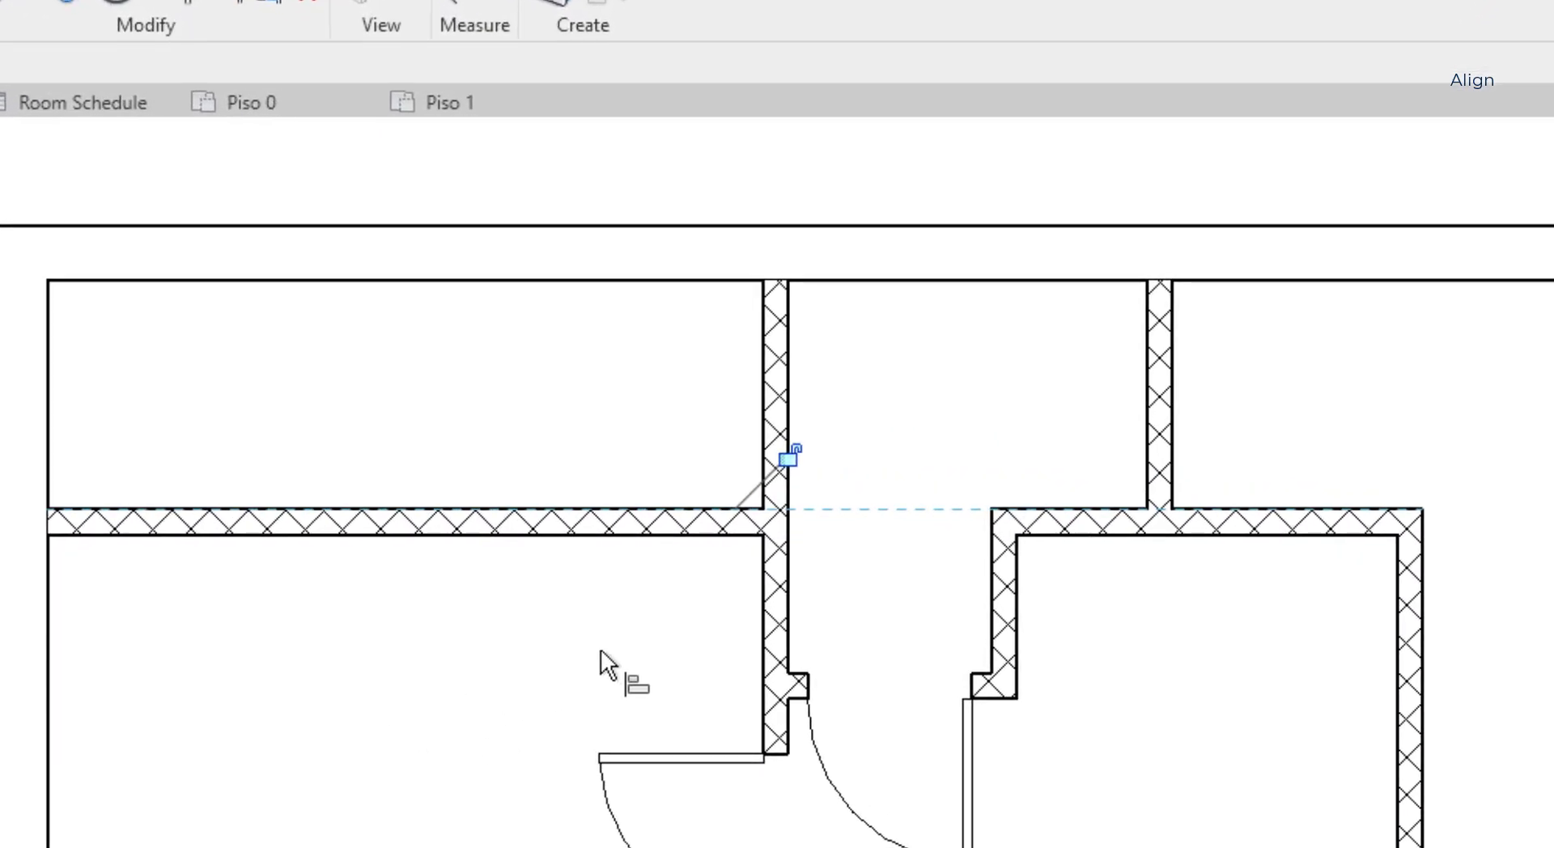
scroll(874, 415, up, 1)
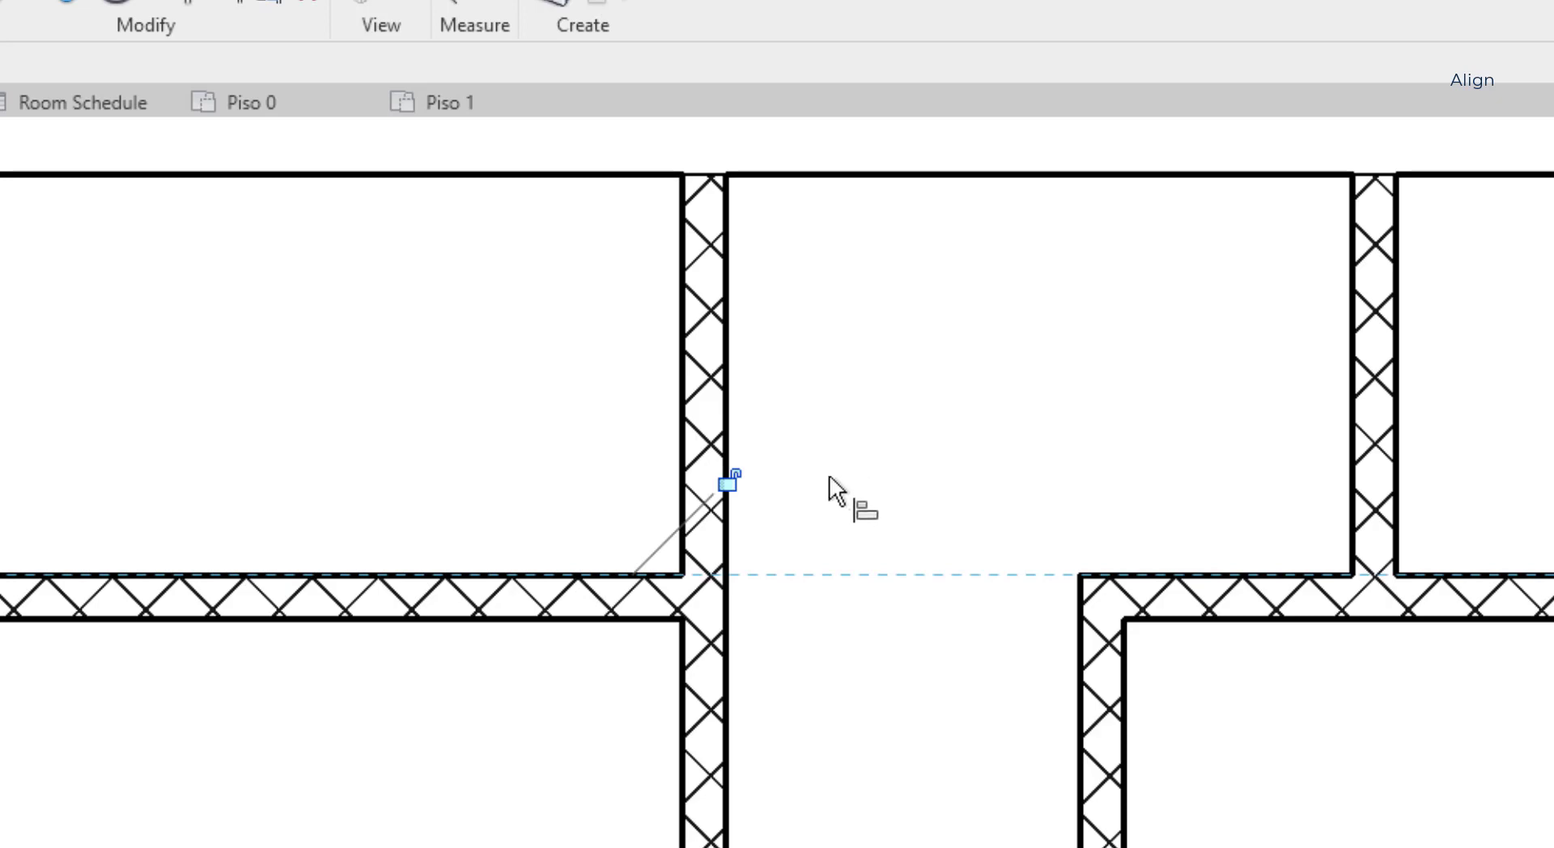
click(731, 484)
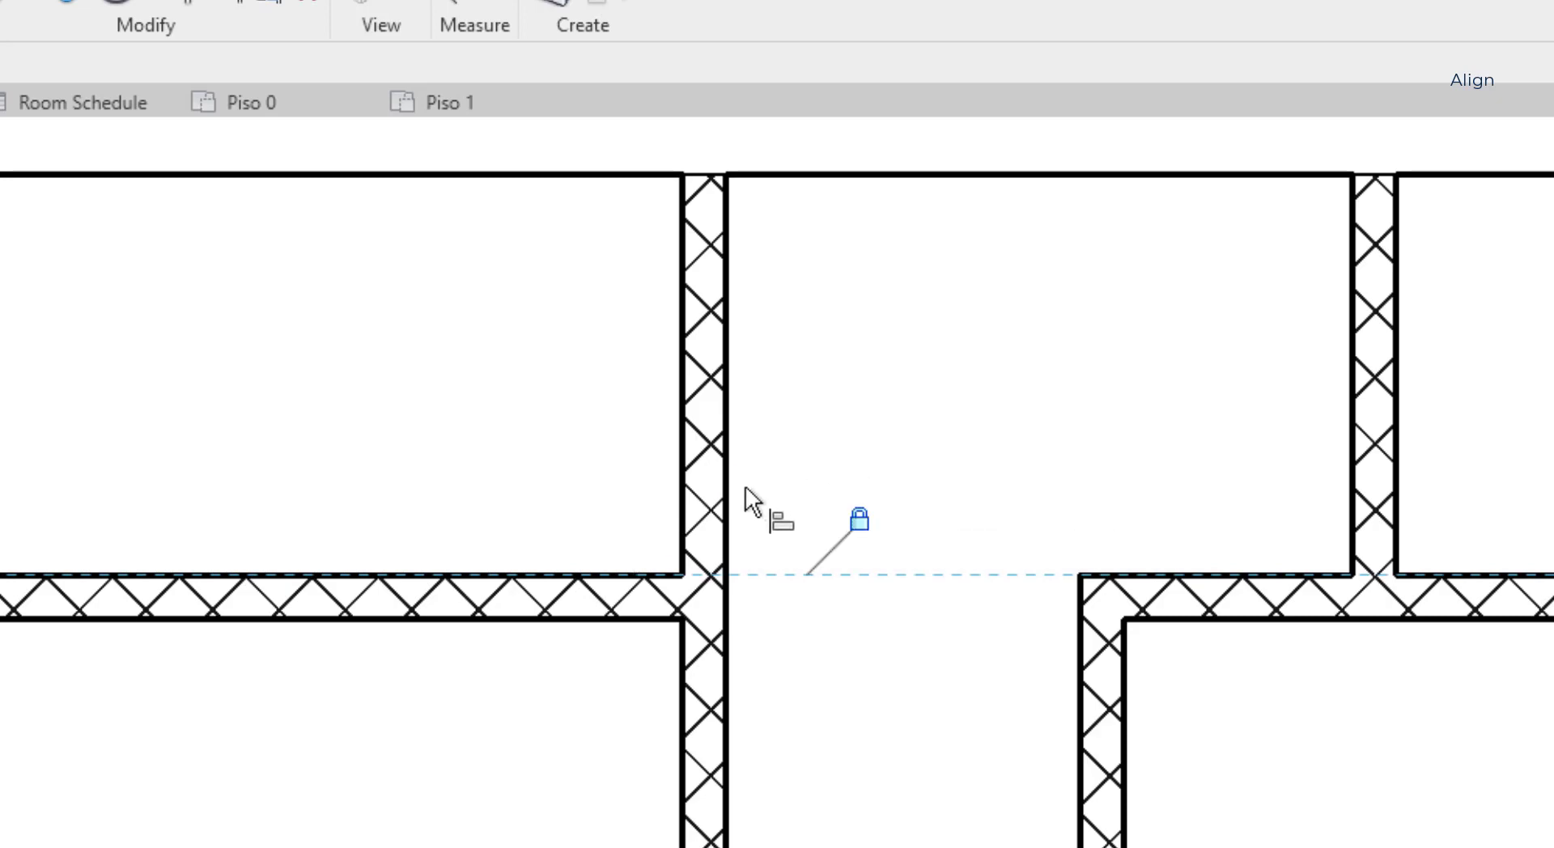
scroll(892, 618, down, 5)
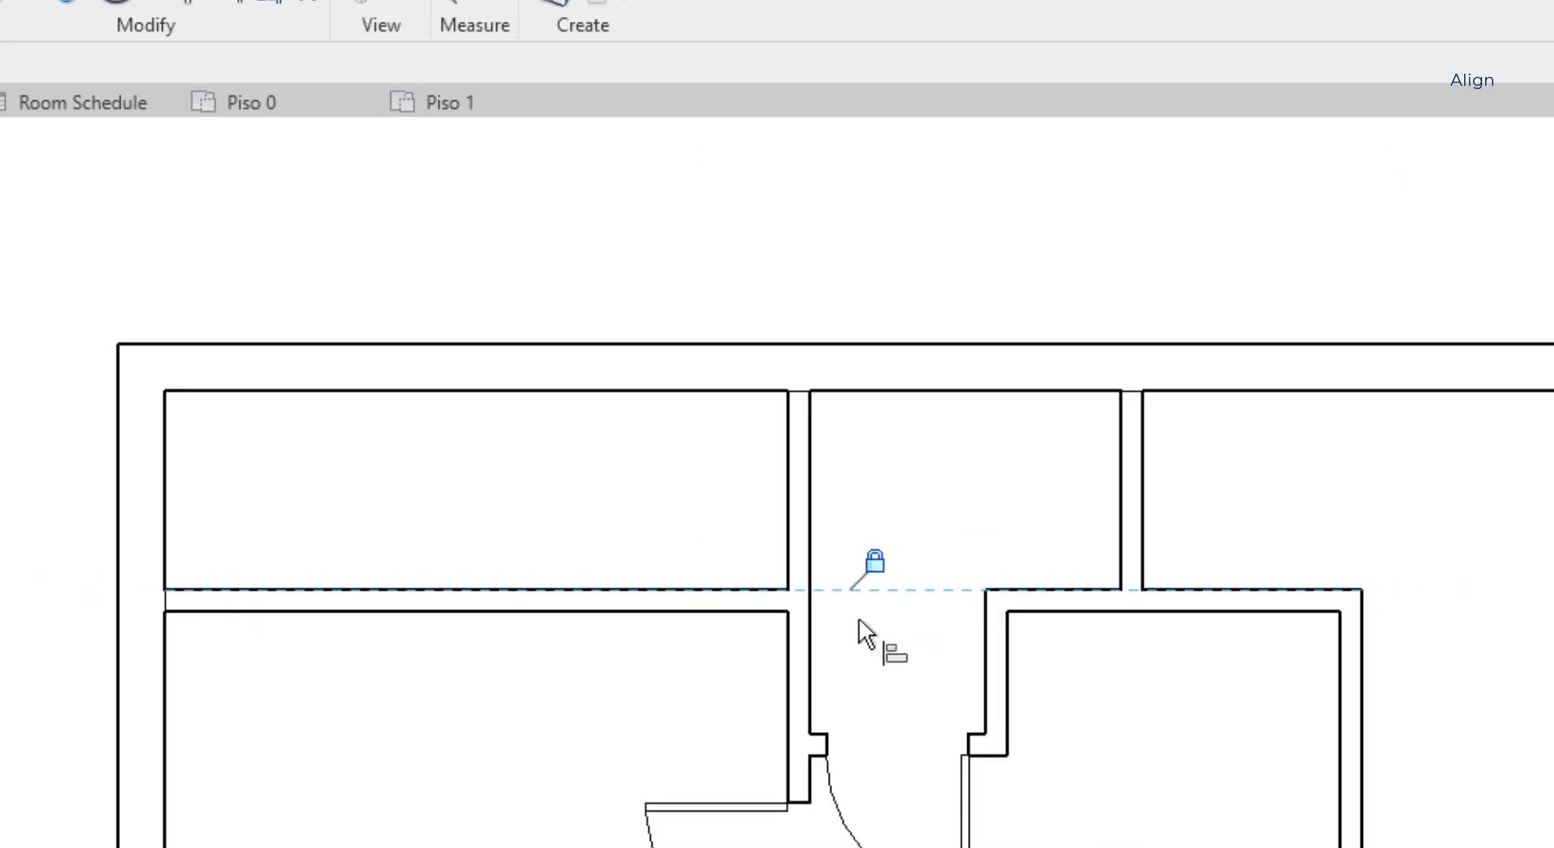
key(Escape)
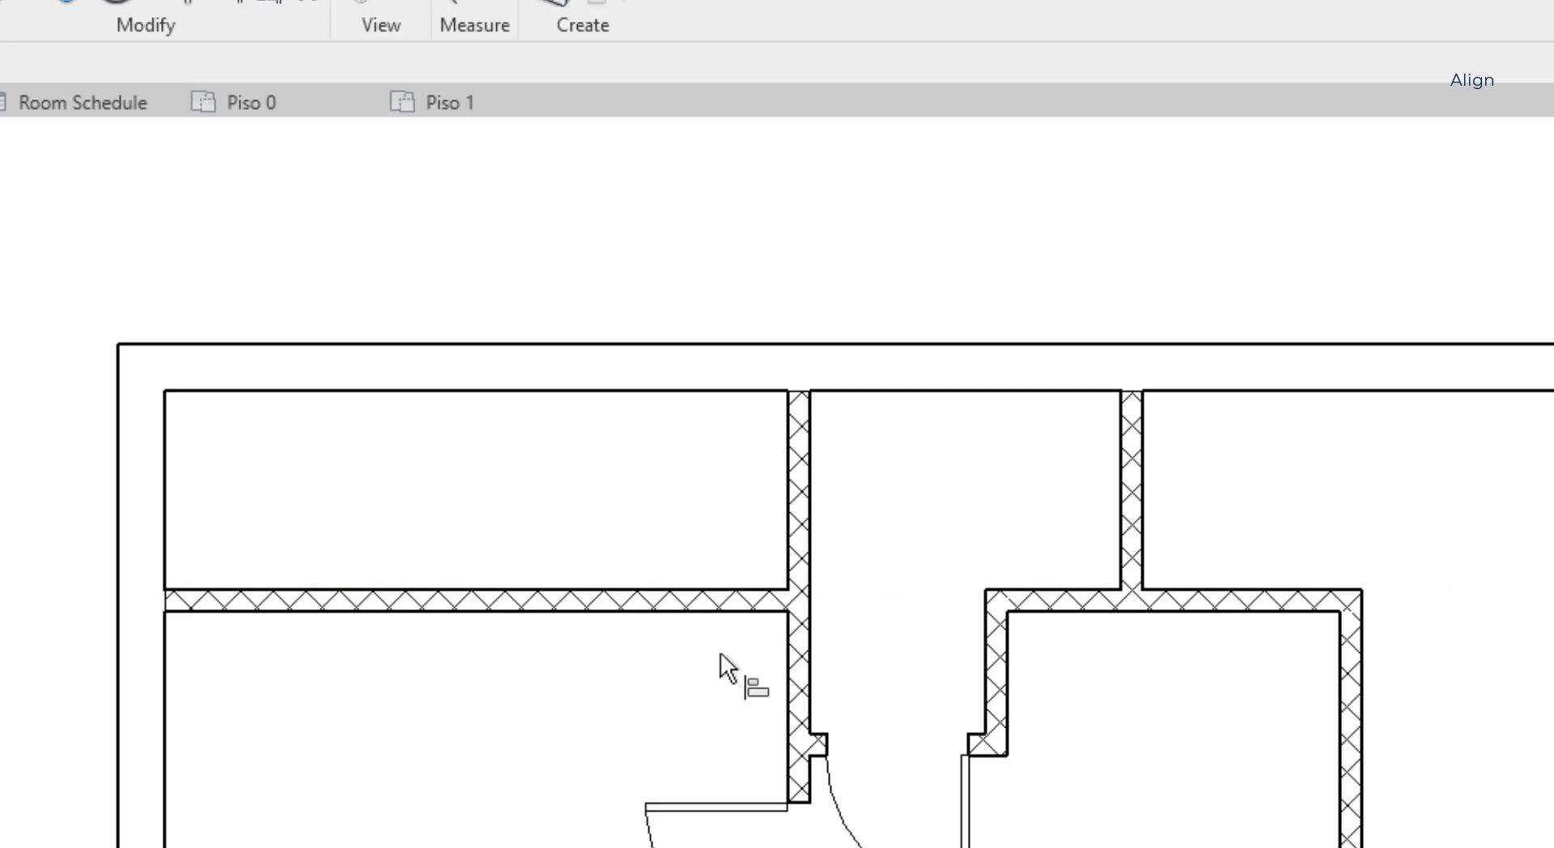
Step: Try to move the locked horizontal wall downward to test the alignment constraint
click(731, 603)
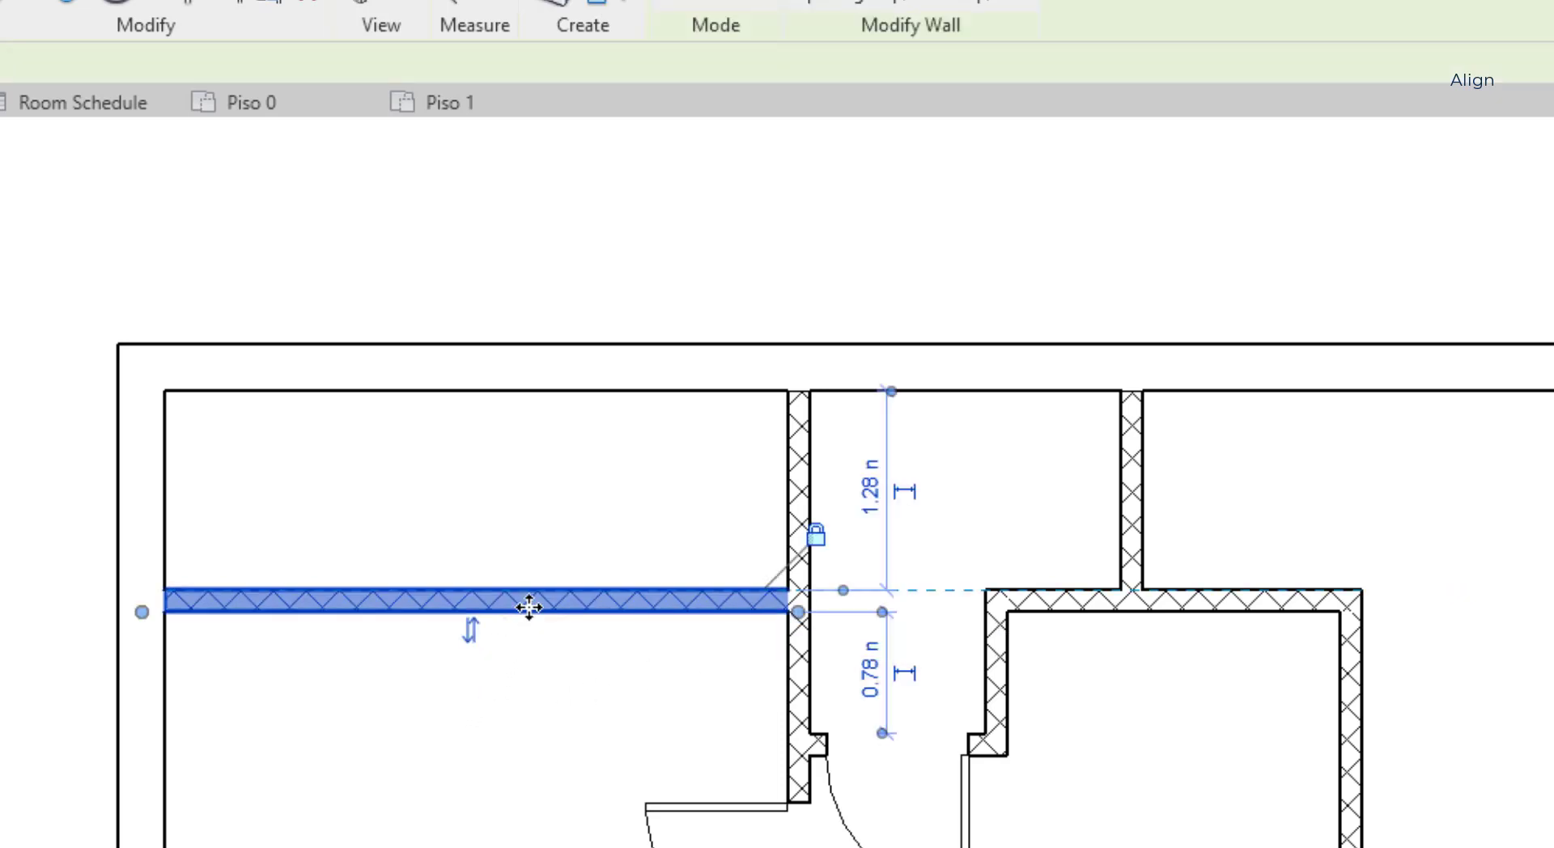
drag(527, 604, 528, 662)
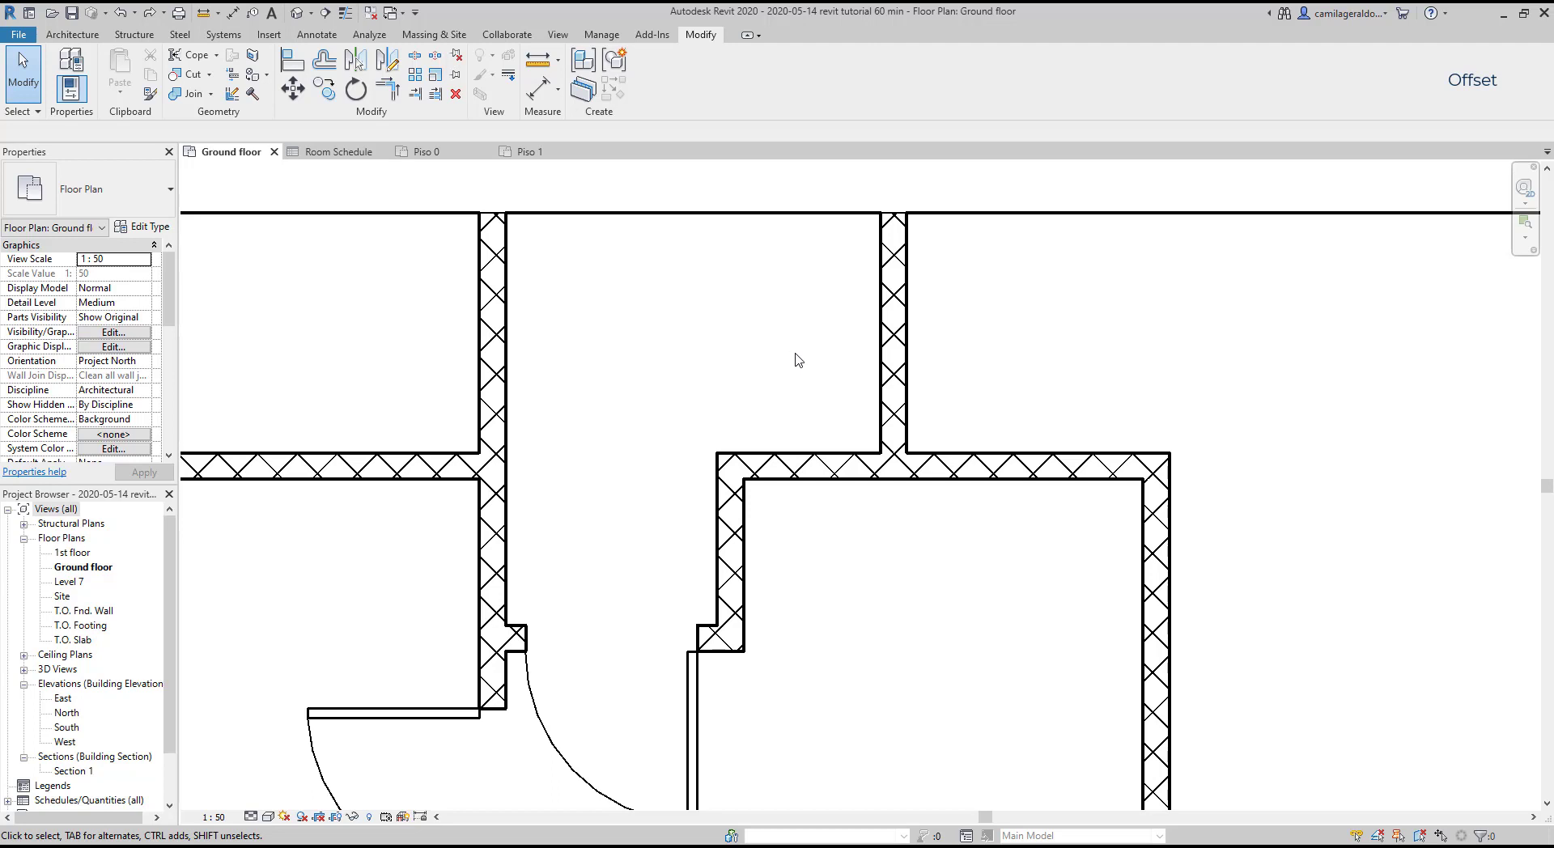
Step: Try to offset a copy of the short vertical wall above the middle room 0.5 m to the right
click(326, 70)
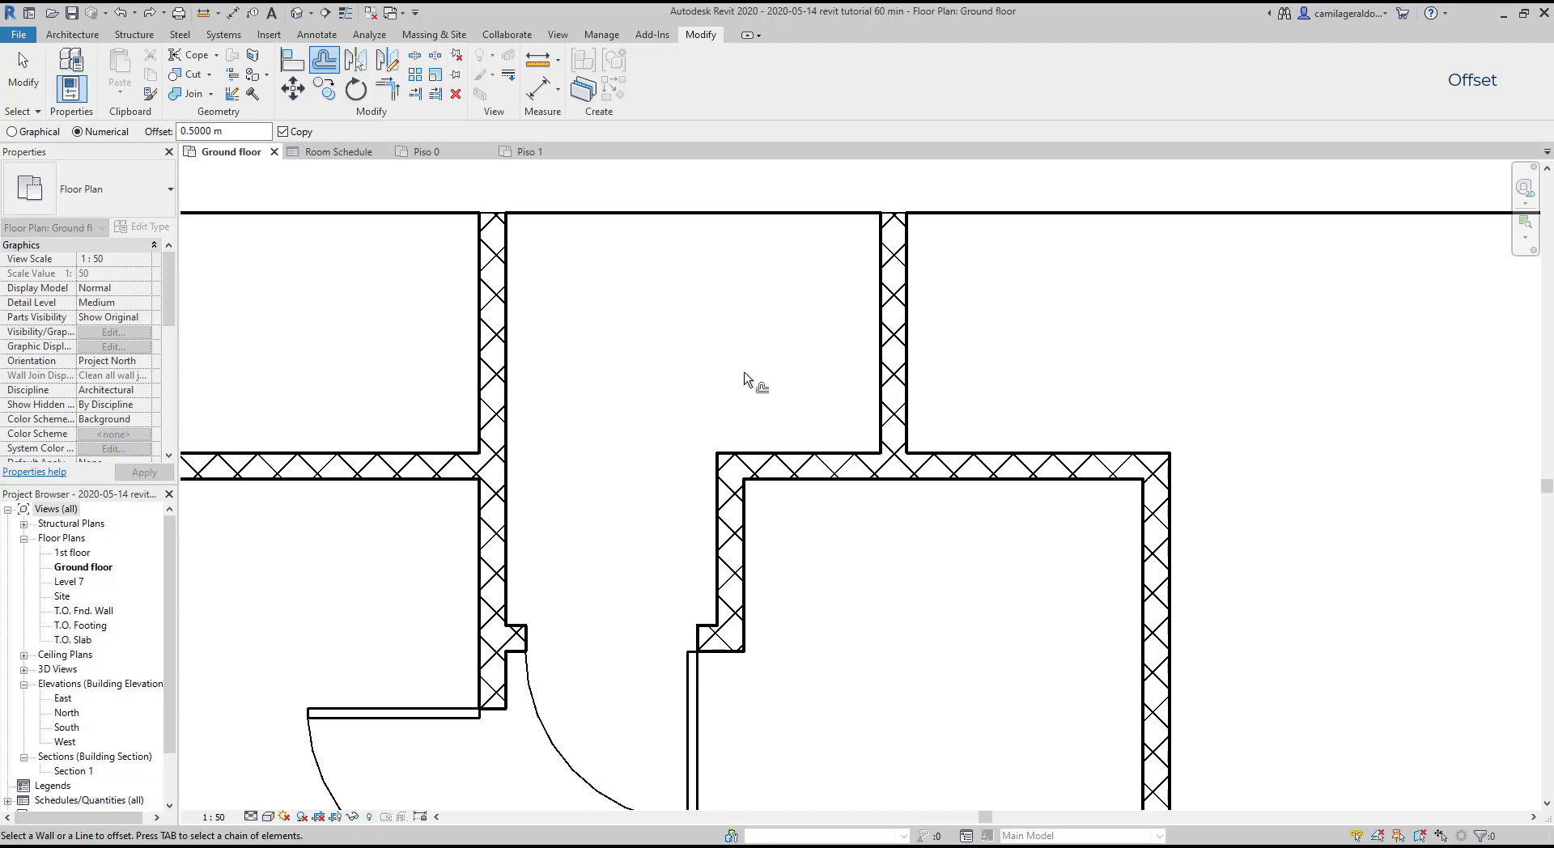
click(903, 379)
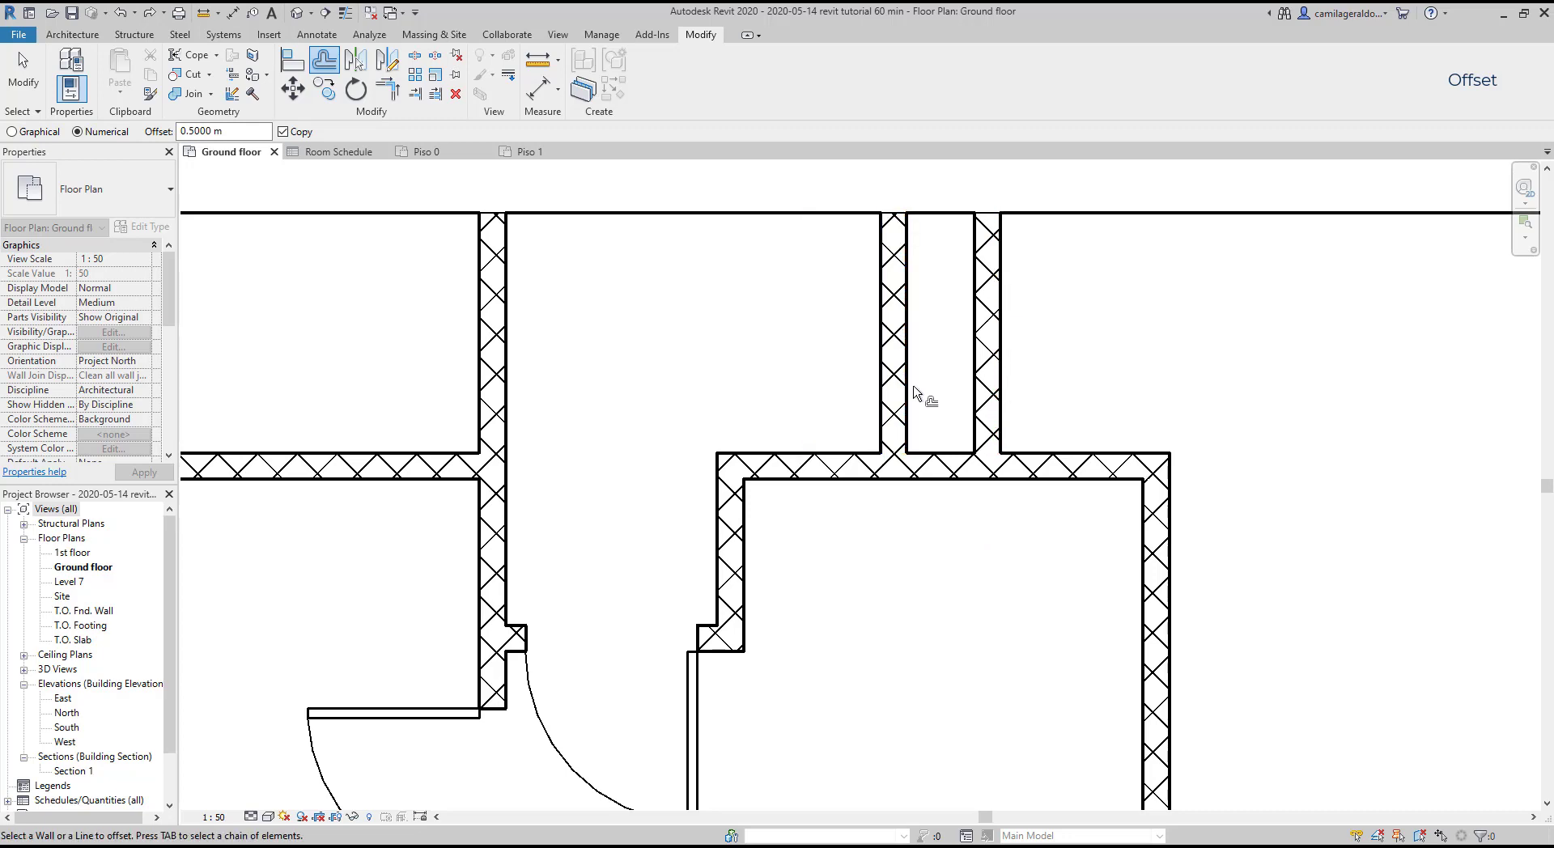
key(Escape)
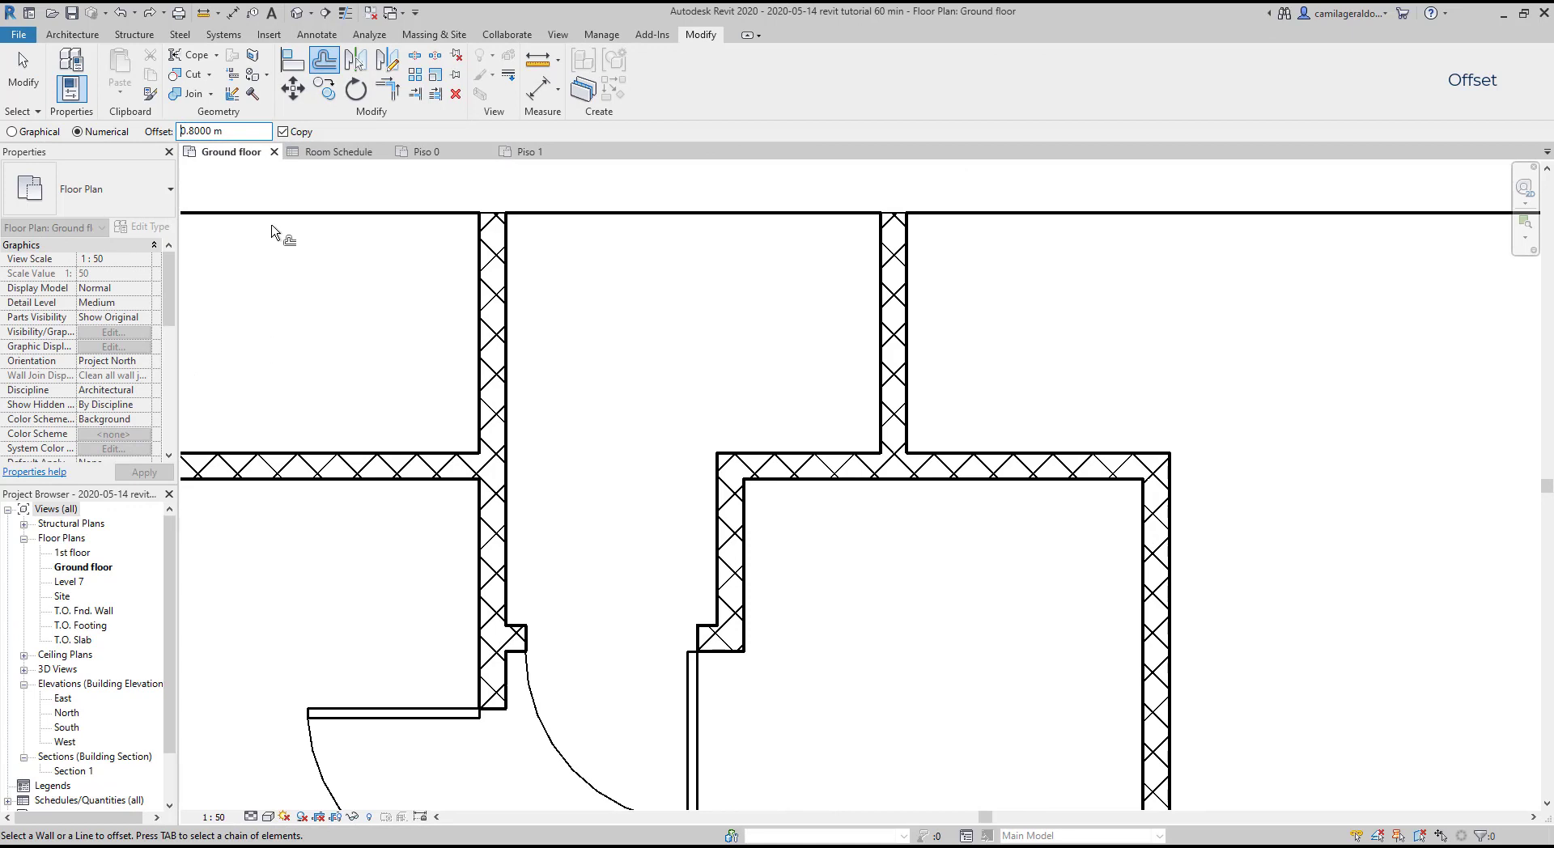
Step: Try to offset the short vertical wall itself 0.8 m to the left without copying, and undo the offset
click(283, 131)
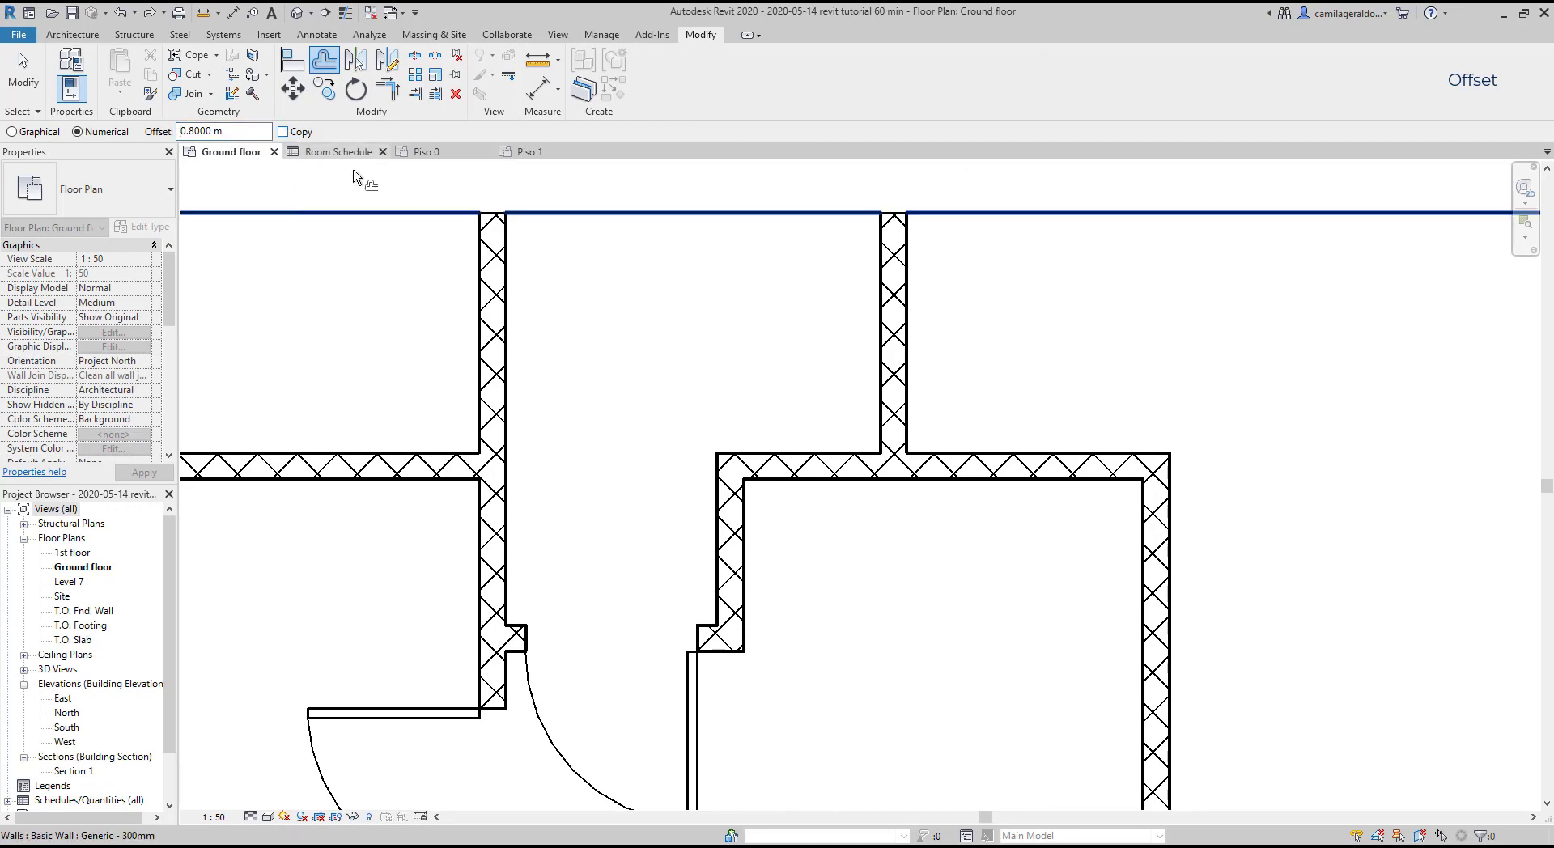
click(884, 414)
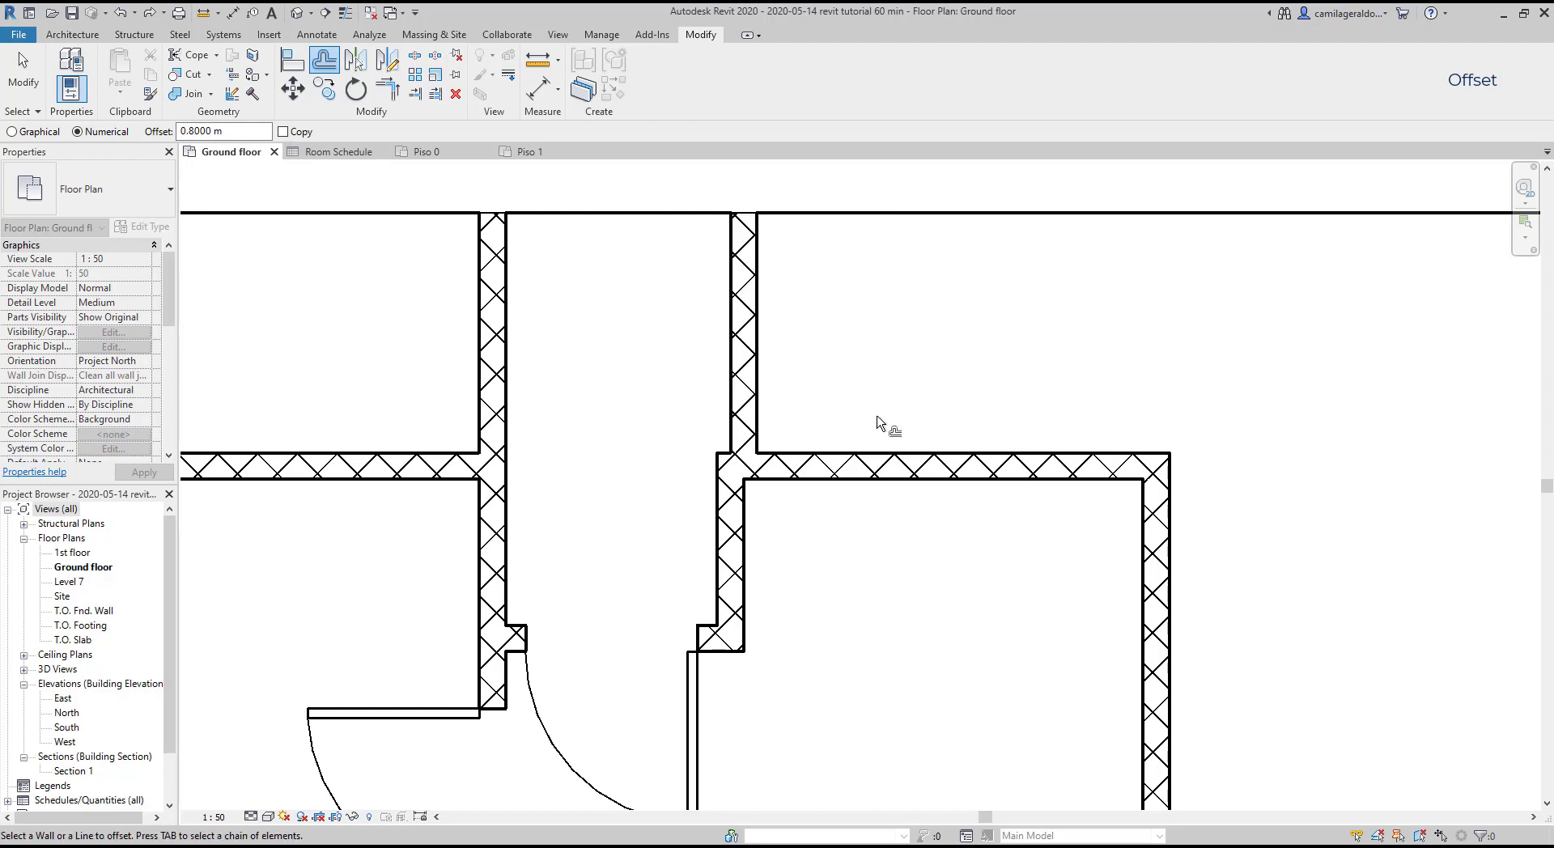
key(ctrl+z)
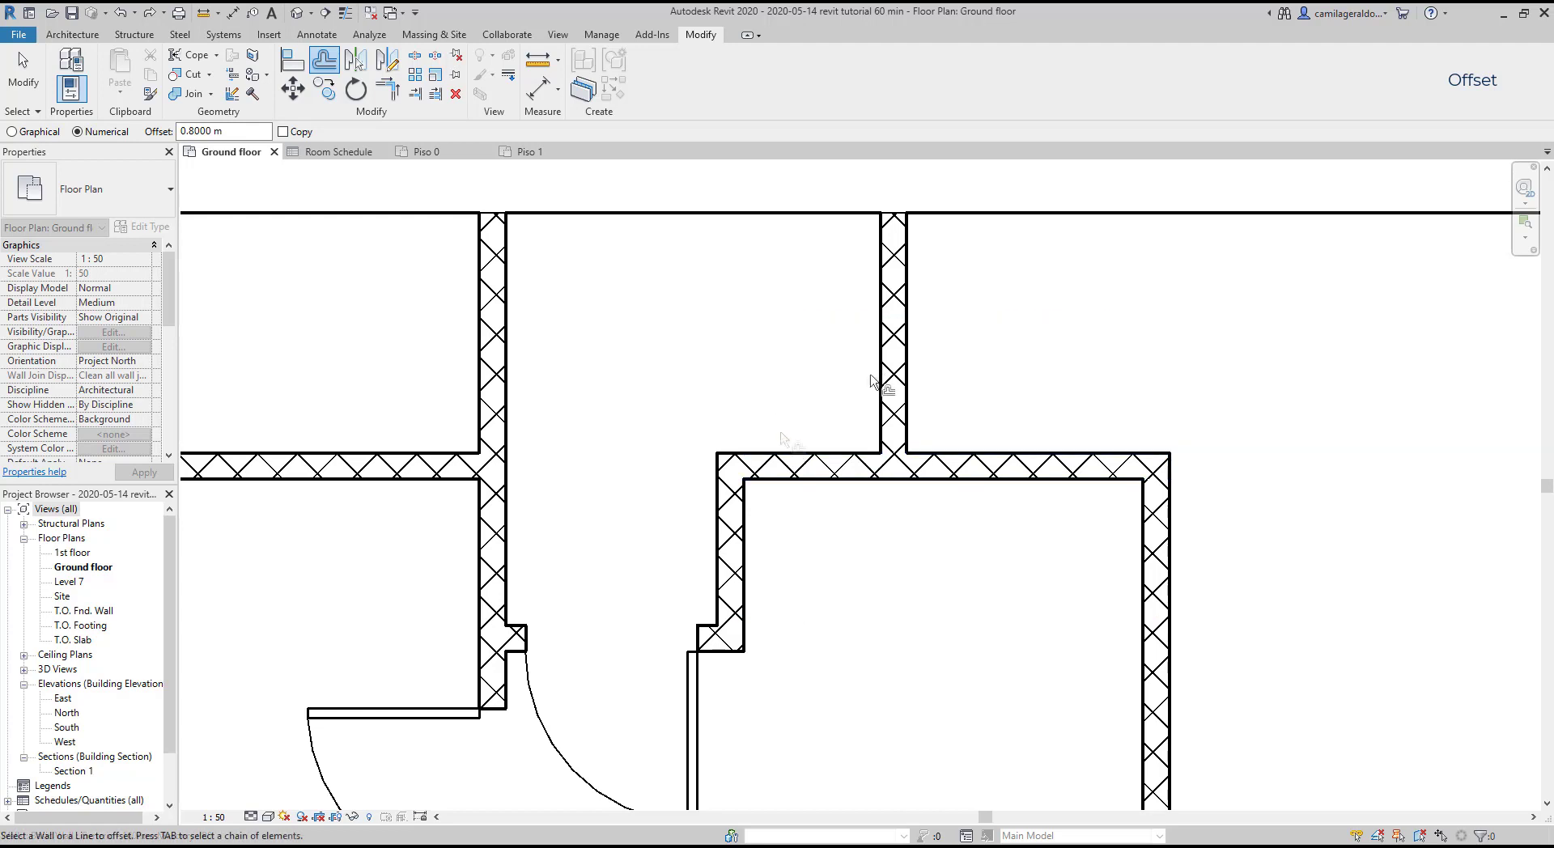
Step: Try to graphically offset the short vertical wall about 1.4 m to the right, without copying, in line with the middle room's right wall
click(45, 132)
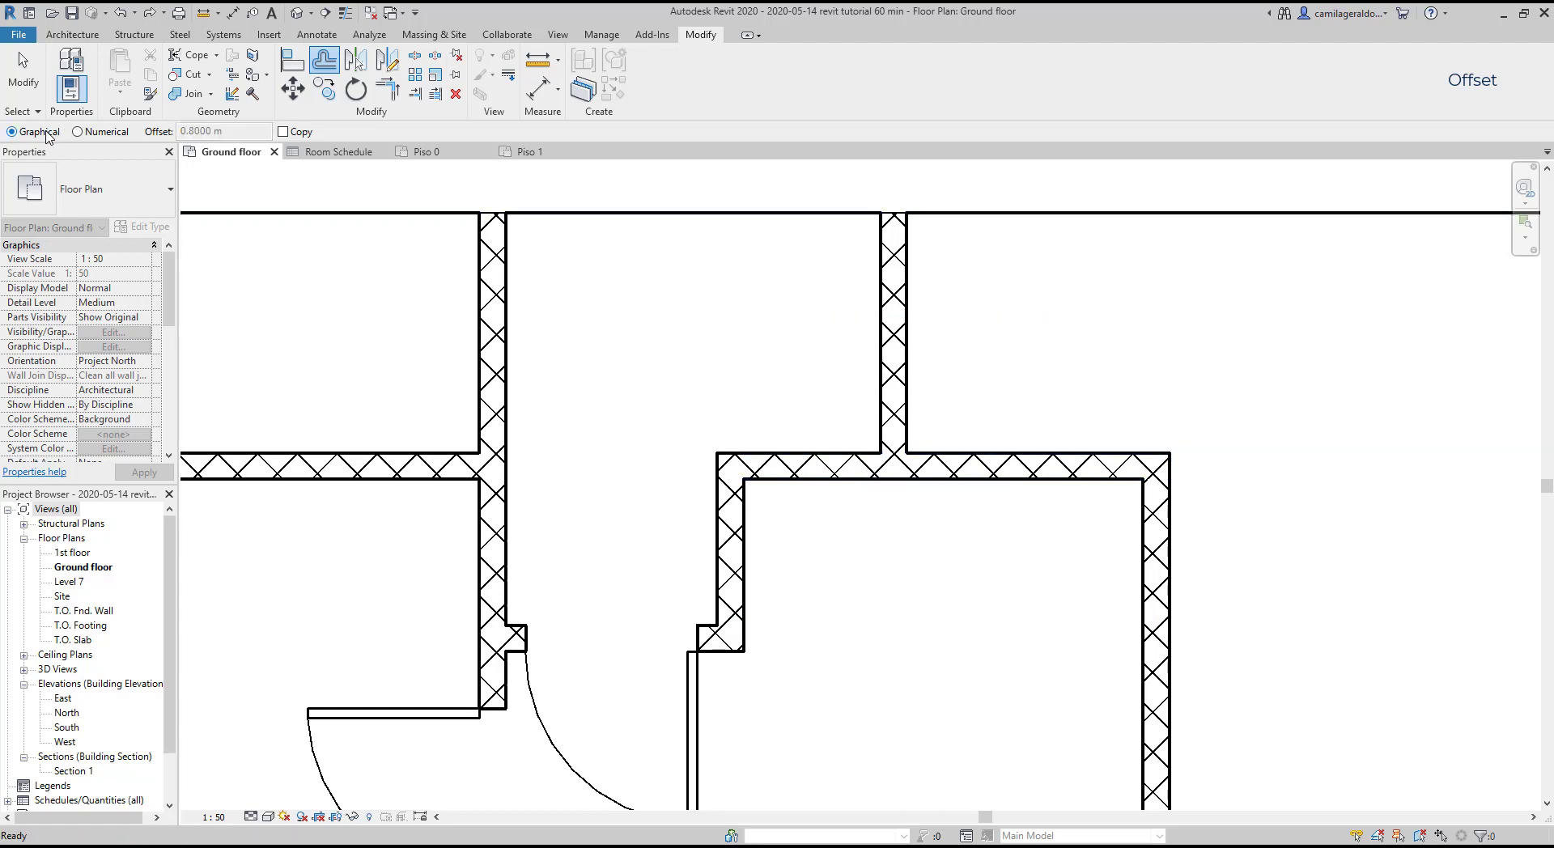
click(895, 422)
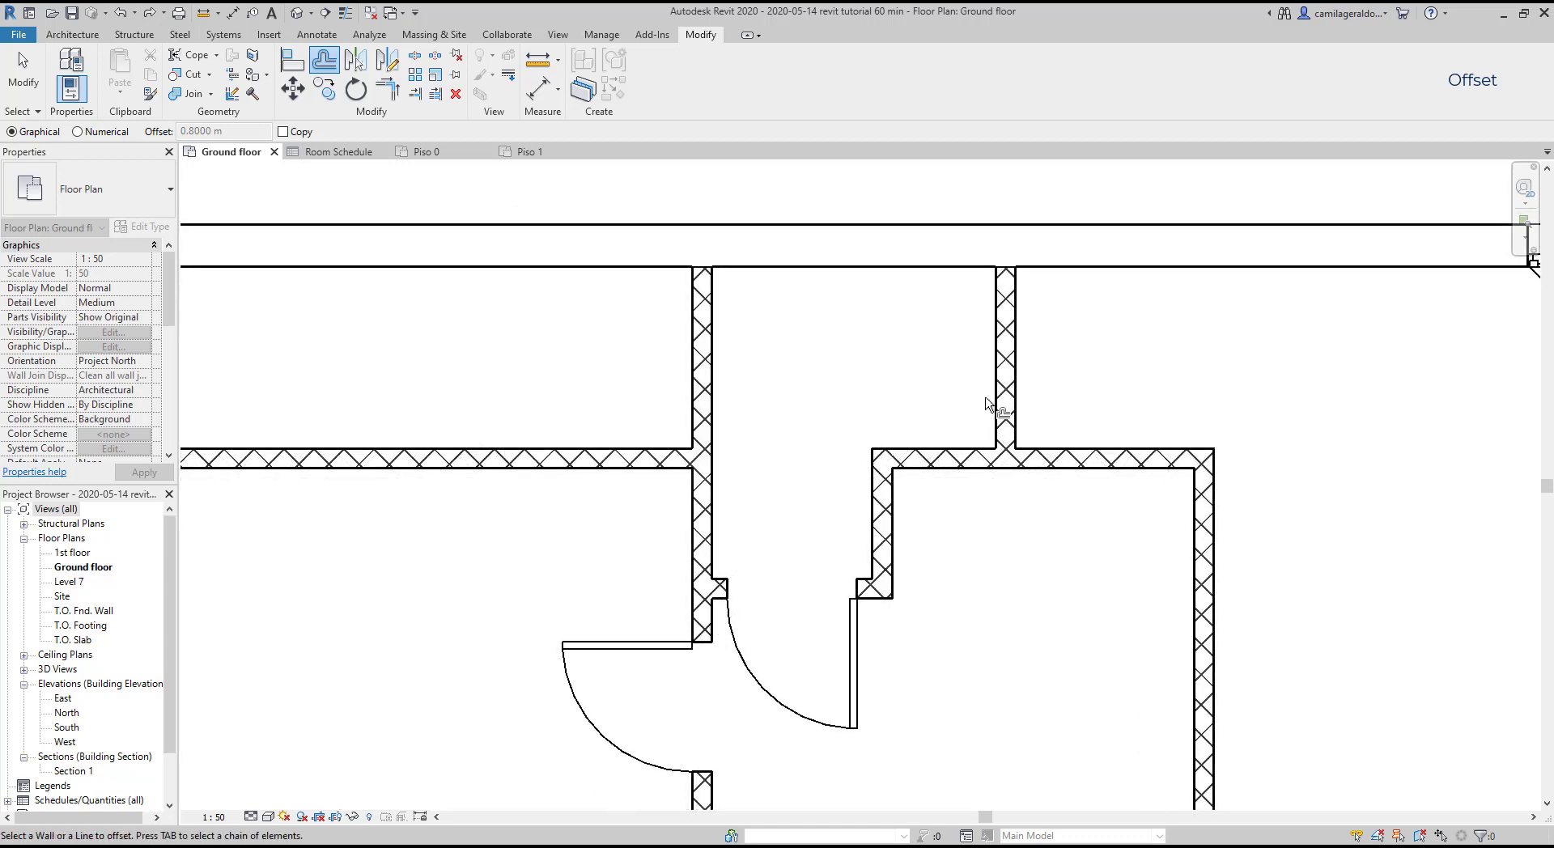
click(999, 409)
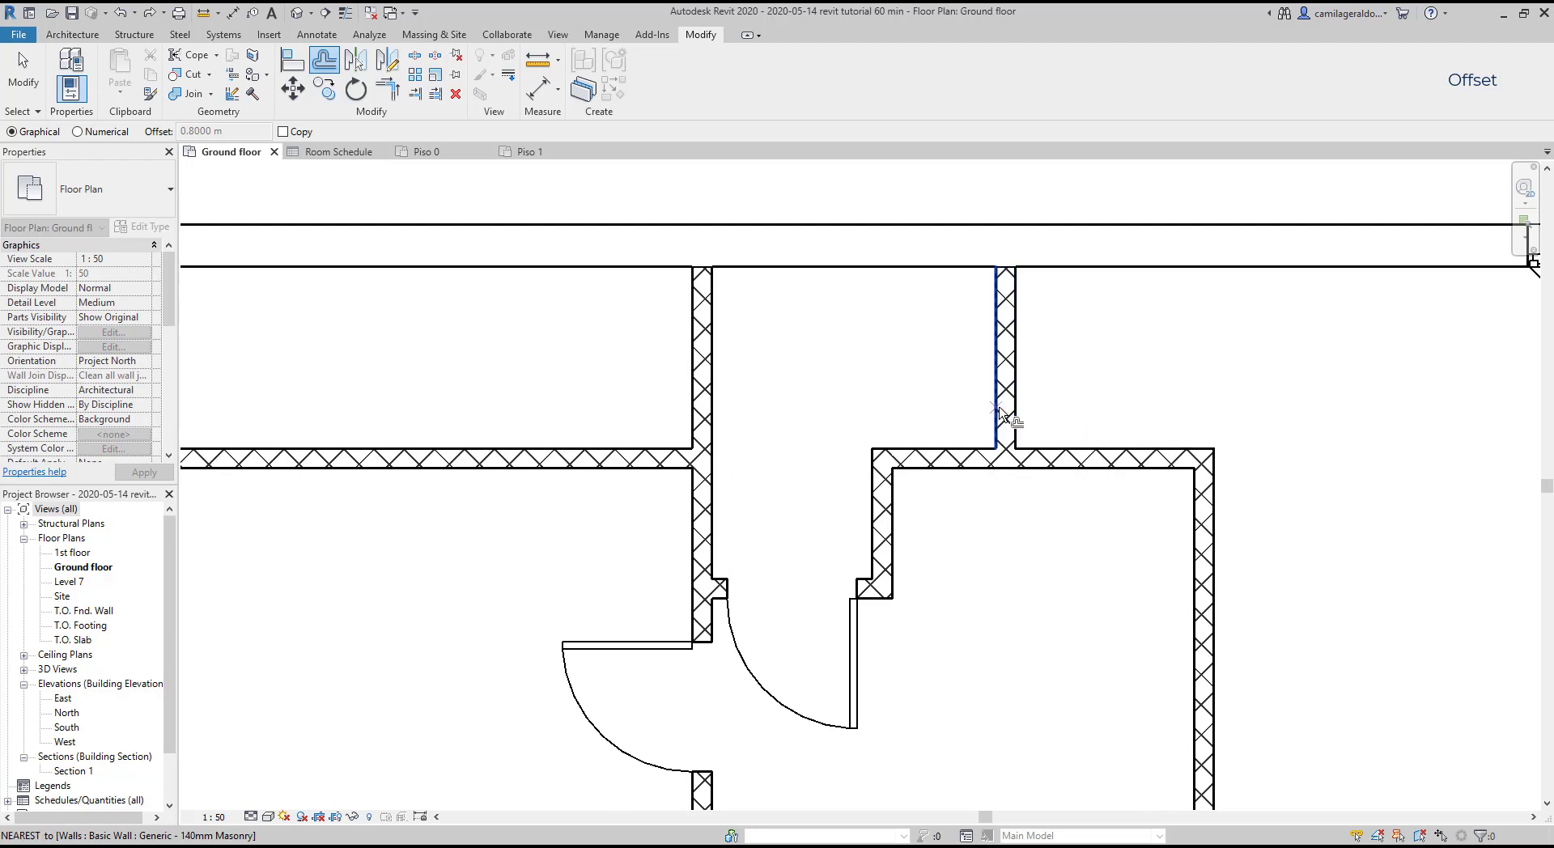
click(1016, 447)
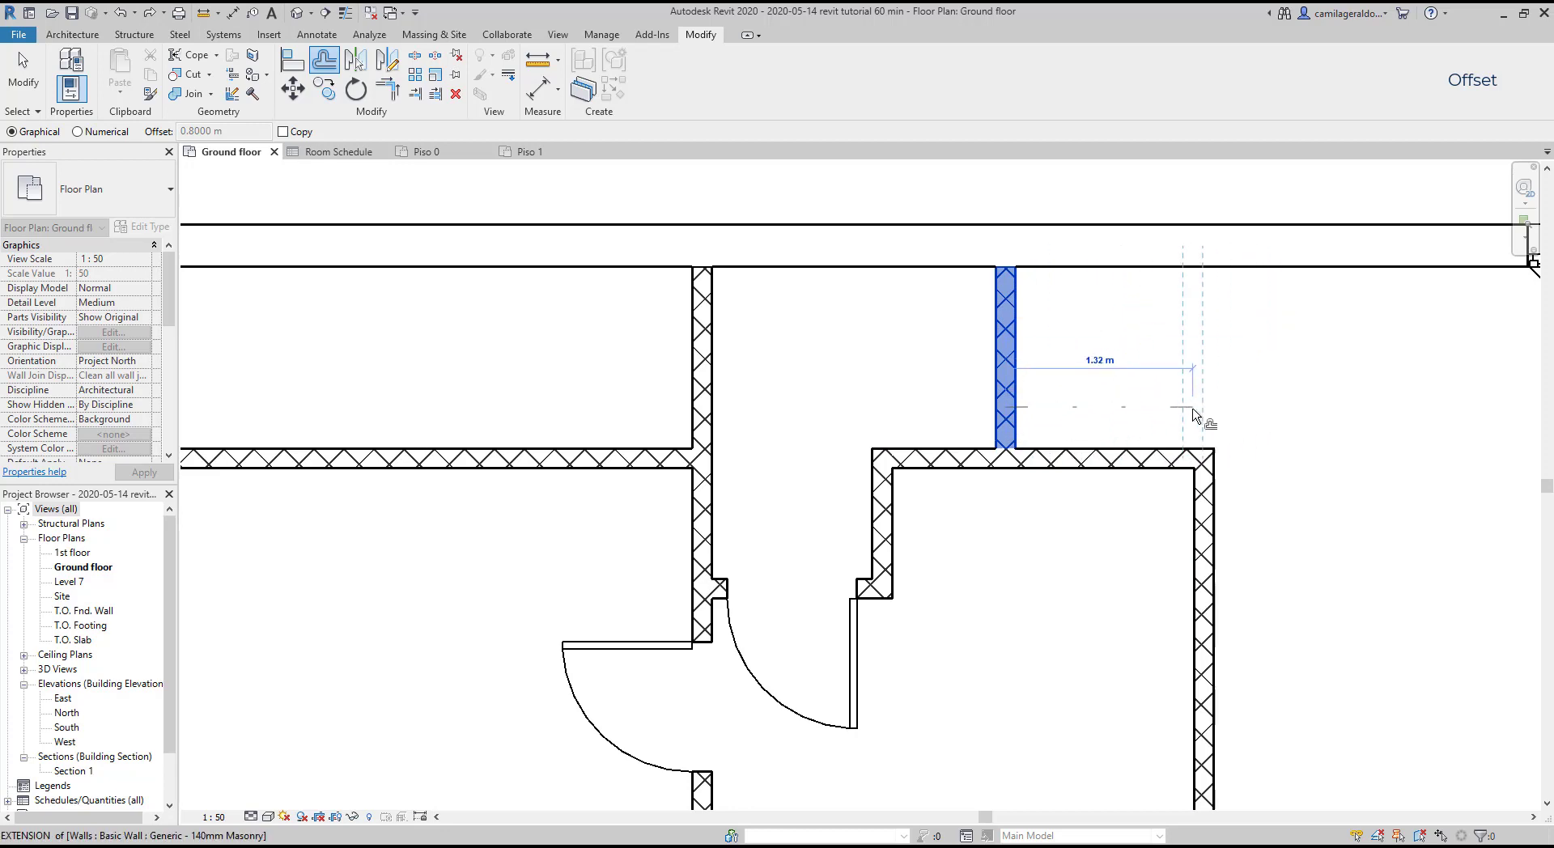
click(1215, 448)
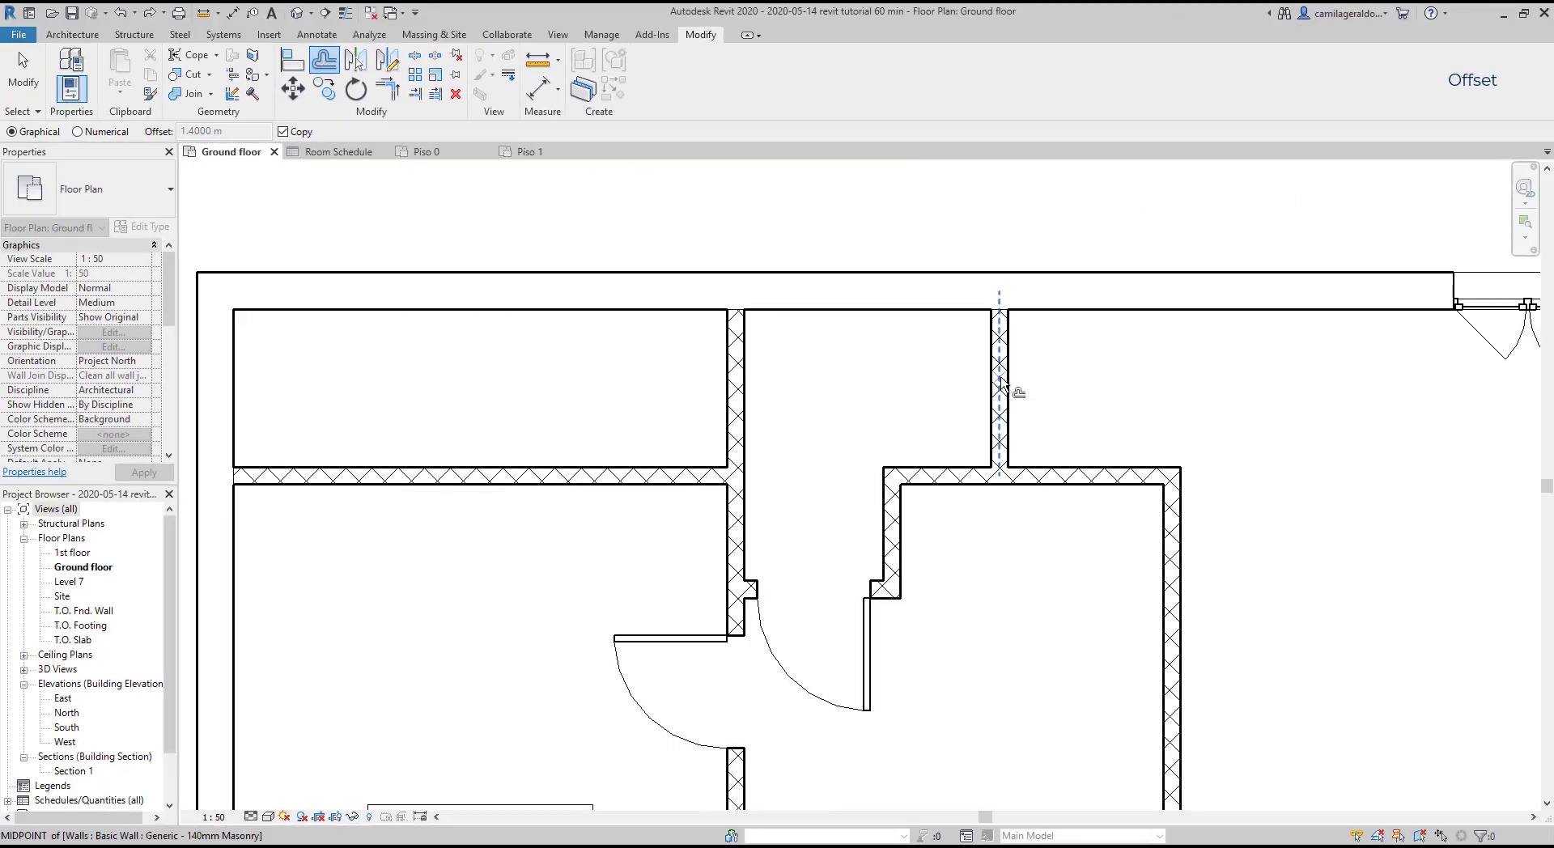
Step: Try to graphically offset a copy of the short vertical wall to the near edge of the window in the upper exterior wall
click(1010, 316)
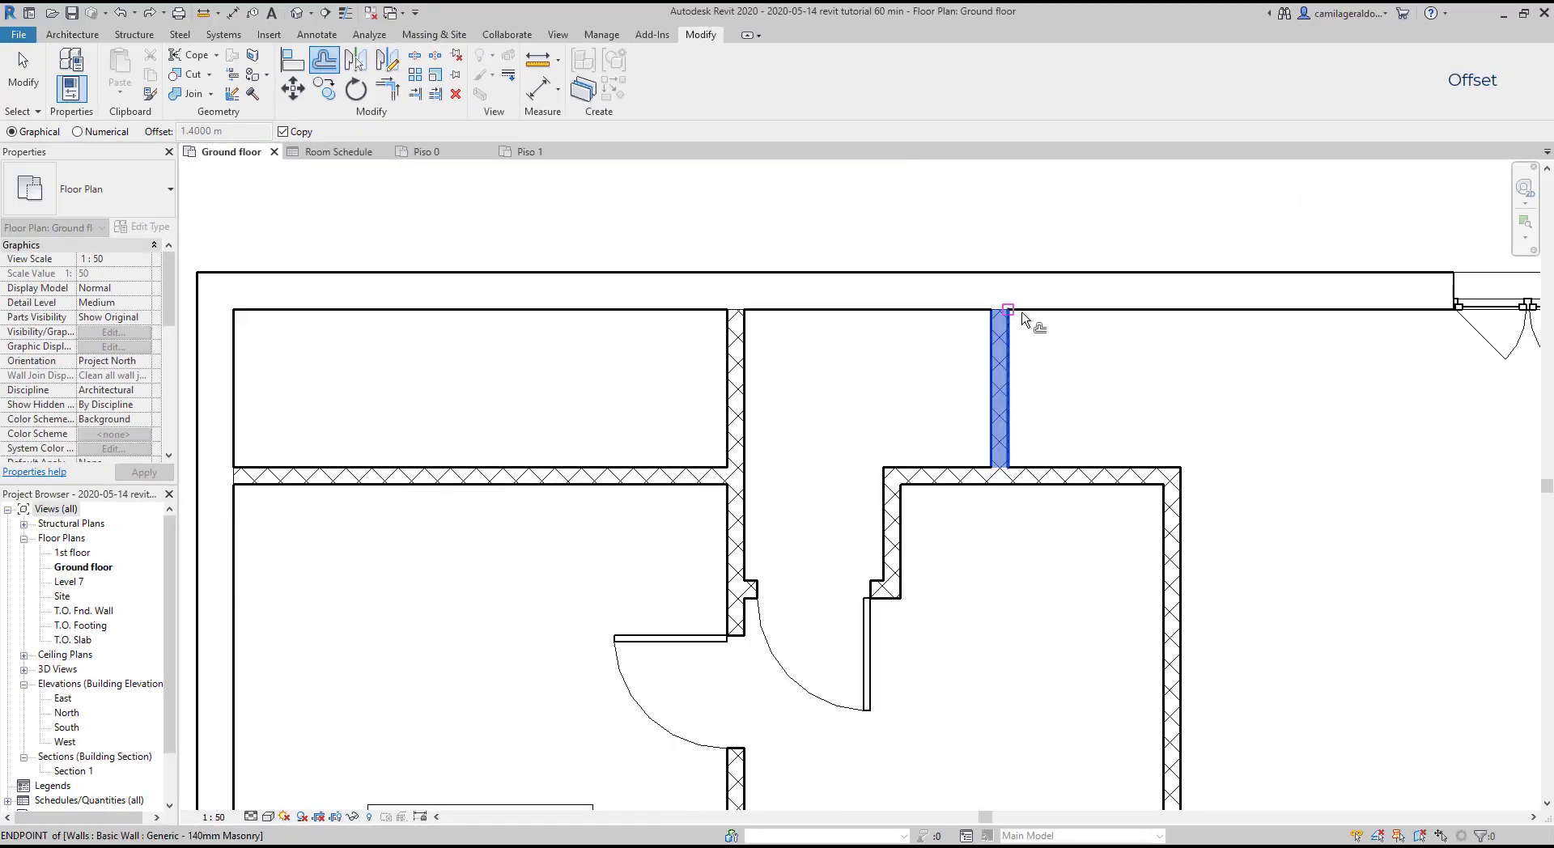
click(1458, 319)
scroll(1122, 414, down, 1)
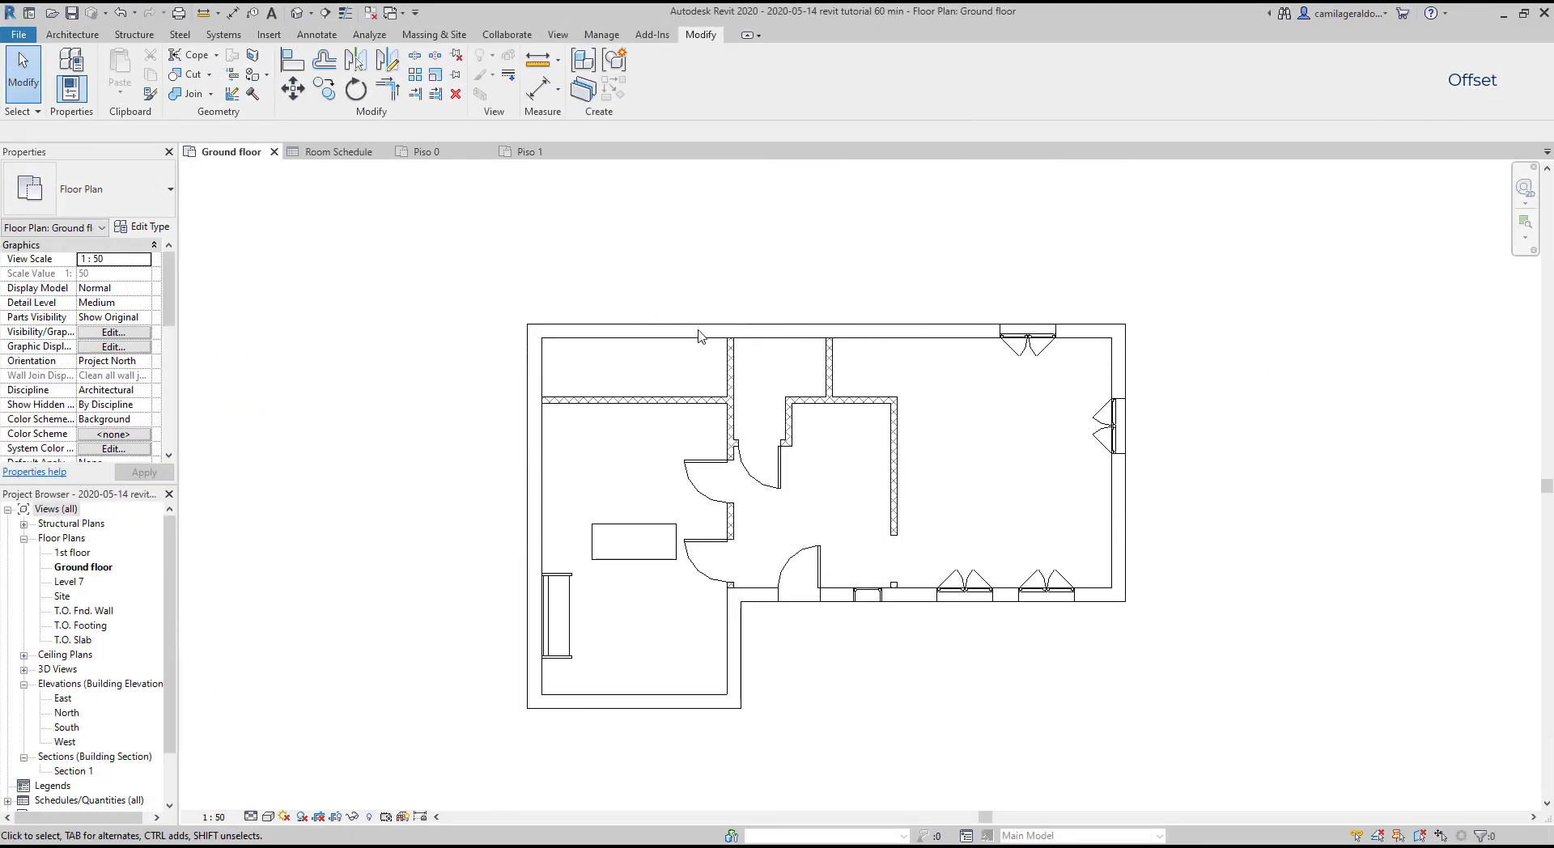
Step: Try to offset the left and upper exterior walls simultaneously
click(533, 395)
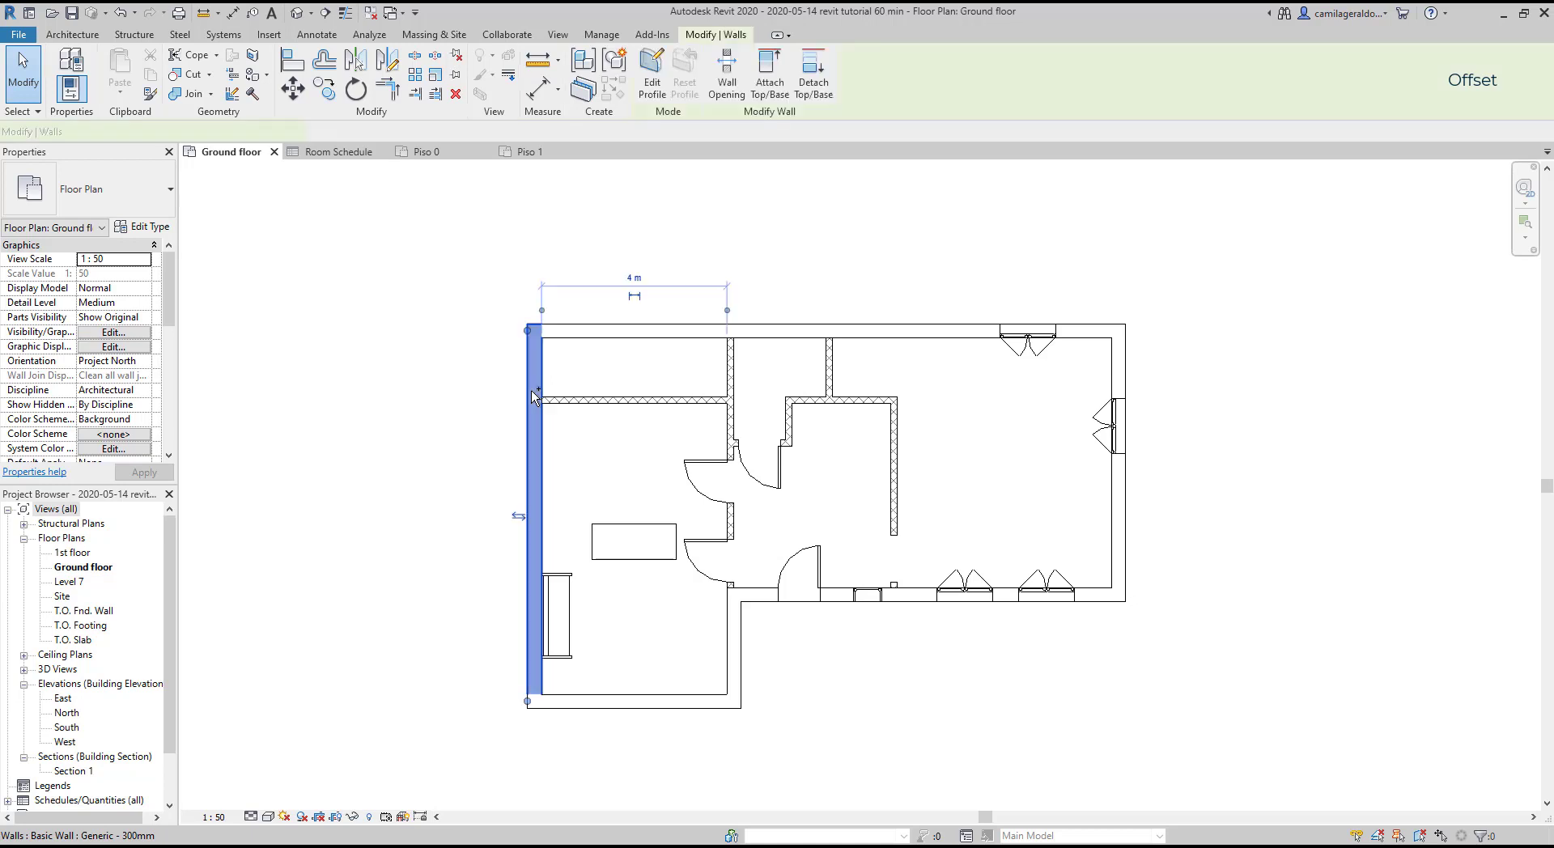
ctrl+click(603, 332)
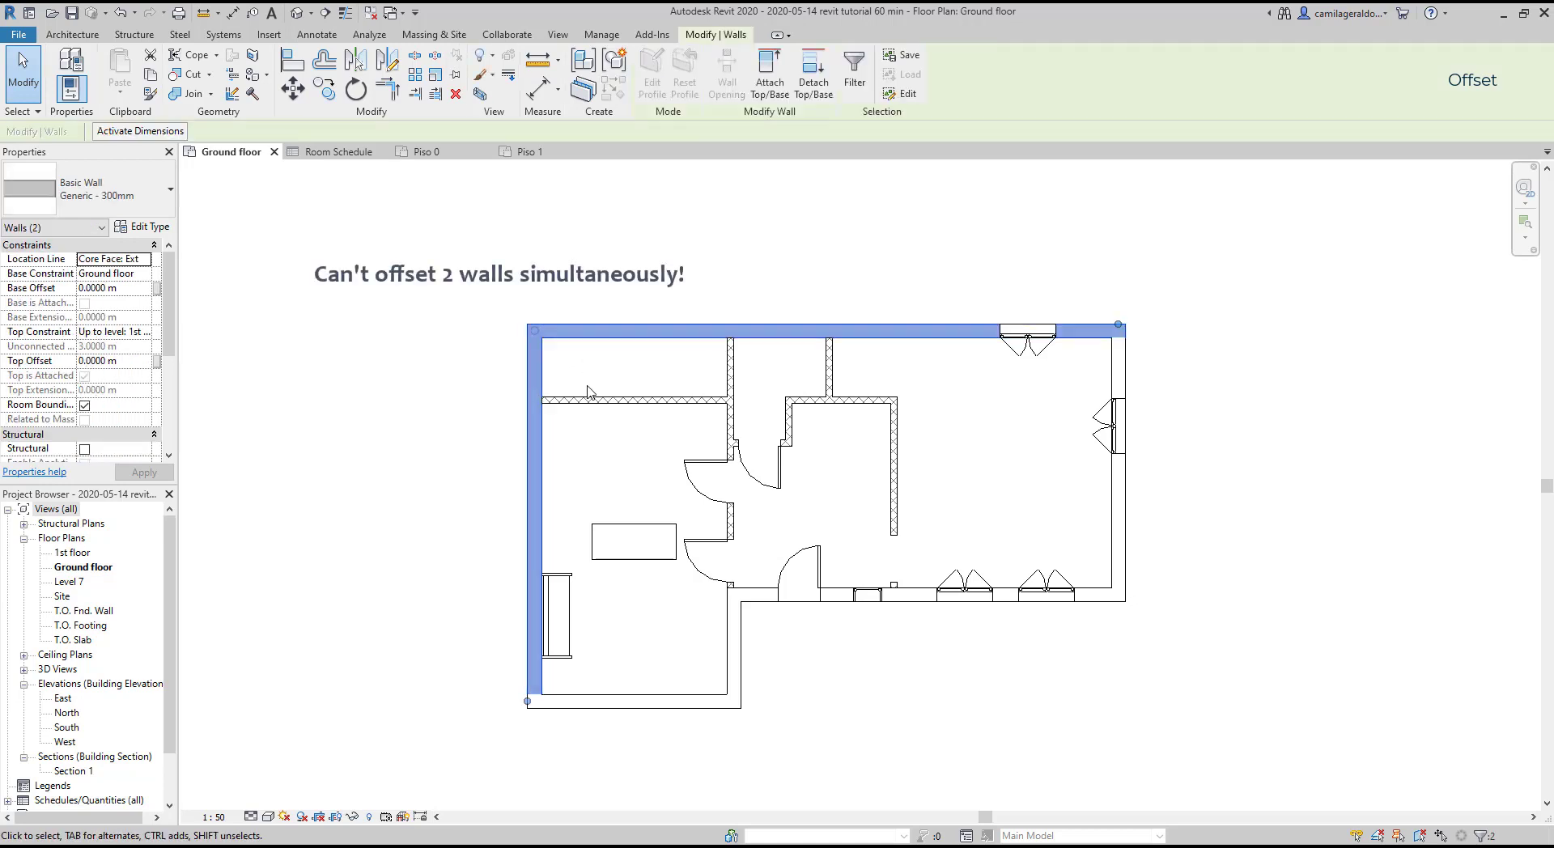
click(324, 59)
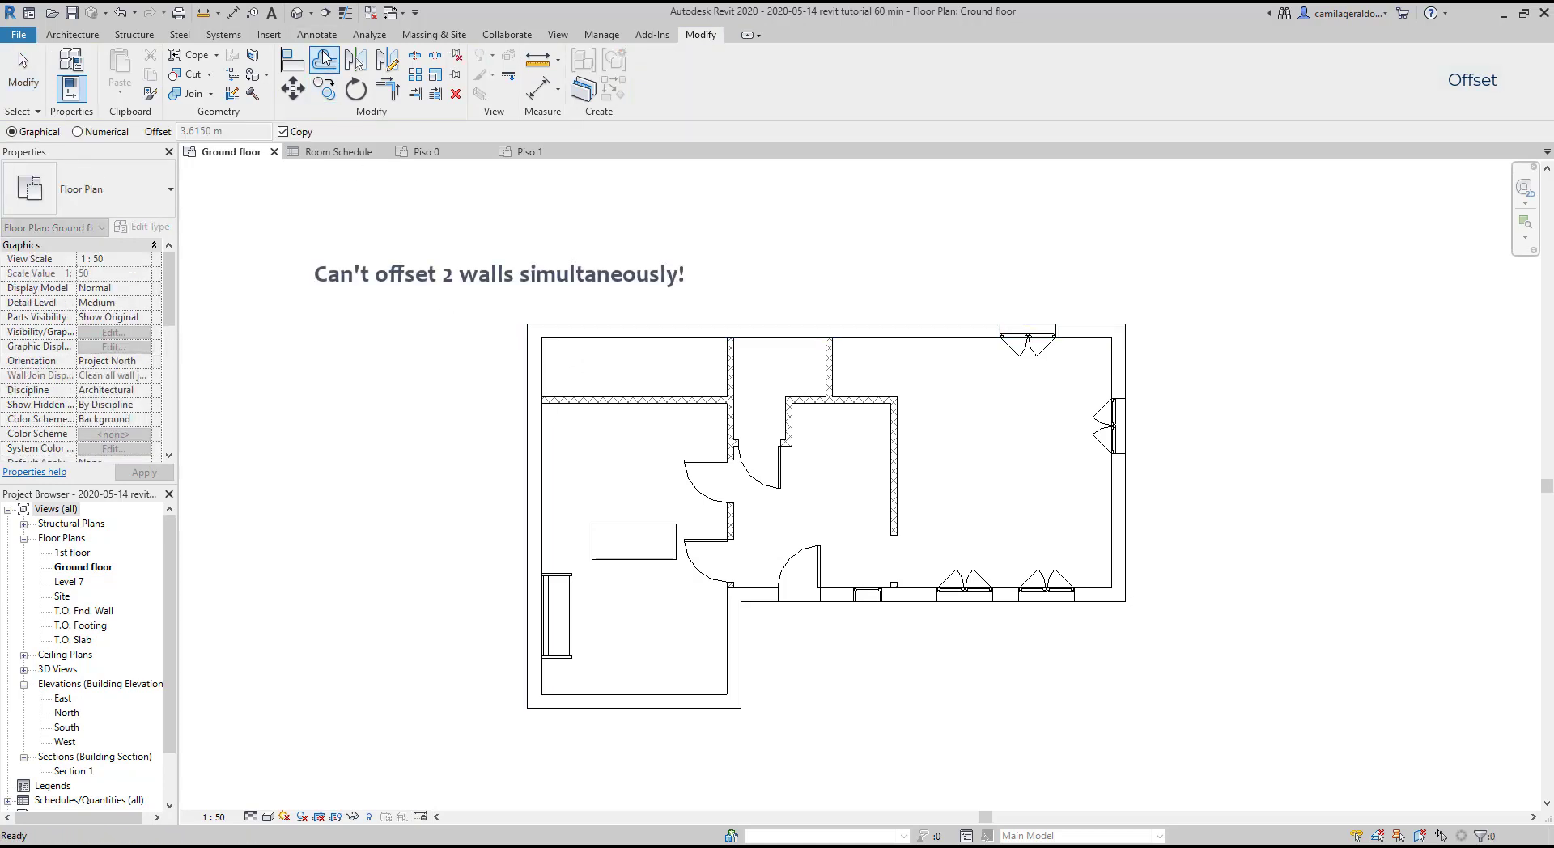
click(530, 408)
click(531, 407)
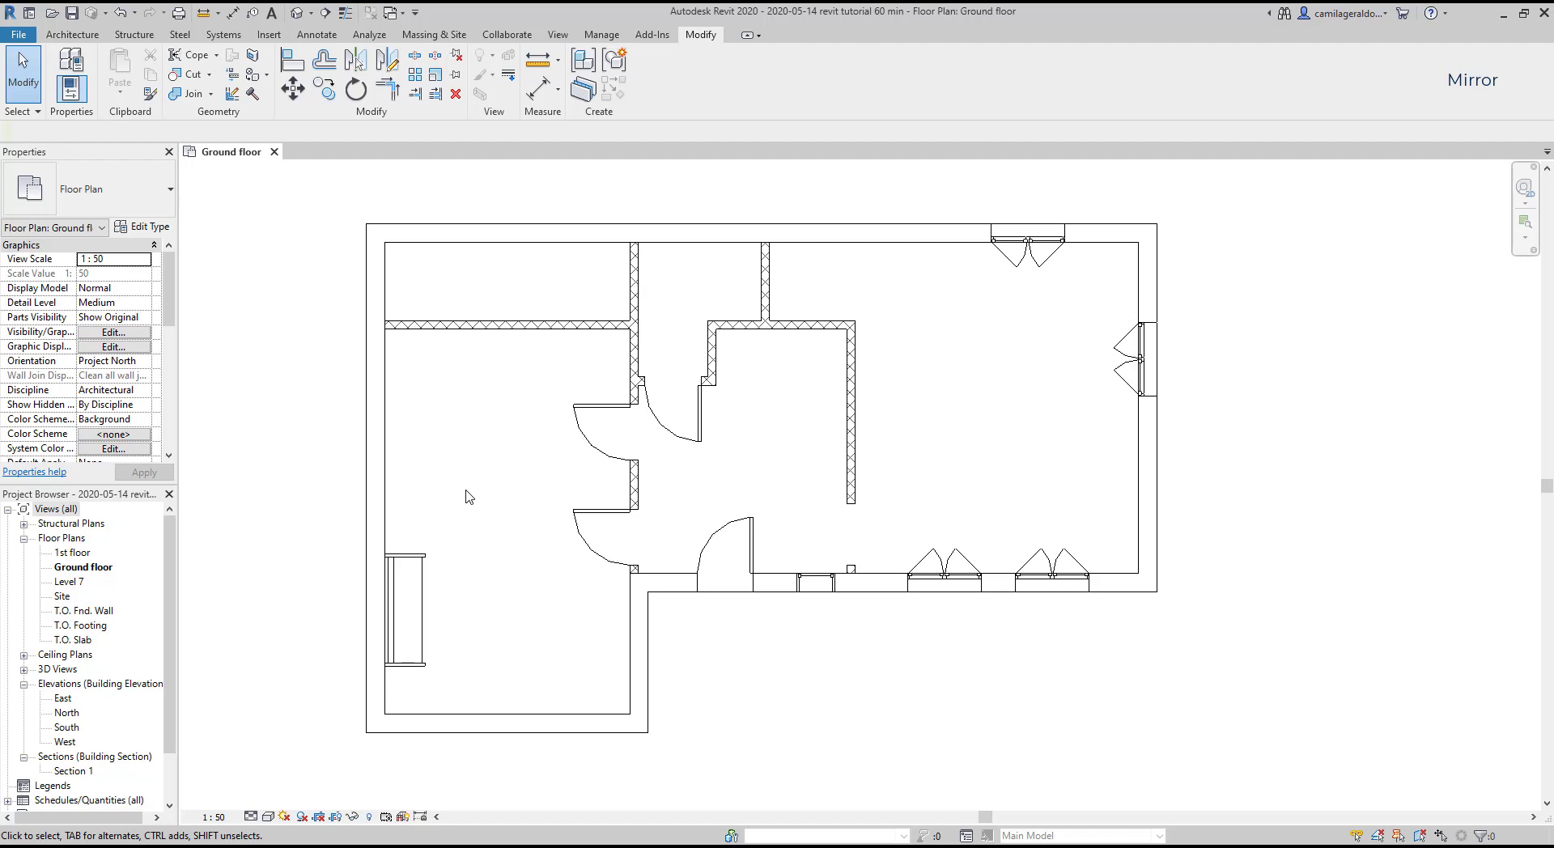
Step: Unlock the left rooms' horizontal dividing wall and move it down between the two doors, about 3.66 m above the lower exterior wall
click(549, 326)
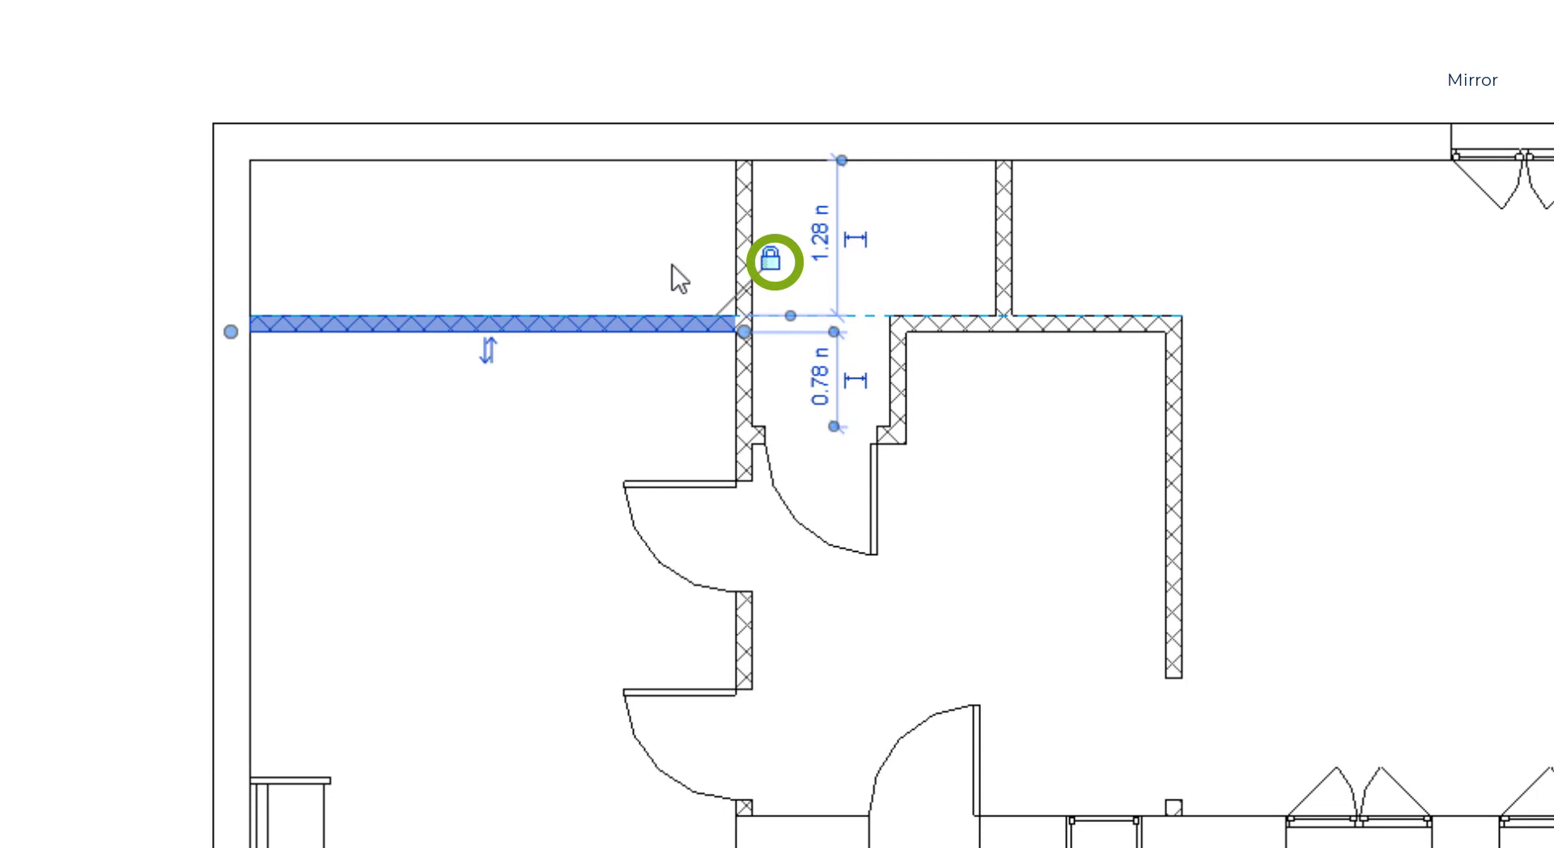
click(774, 262)
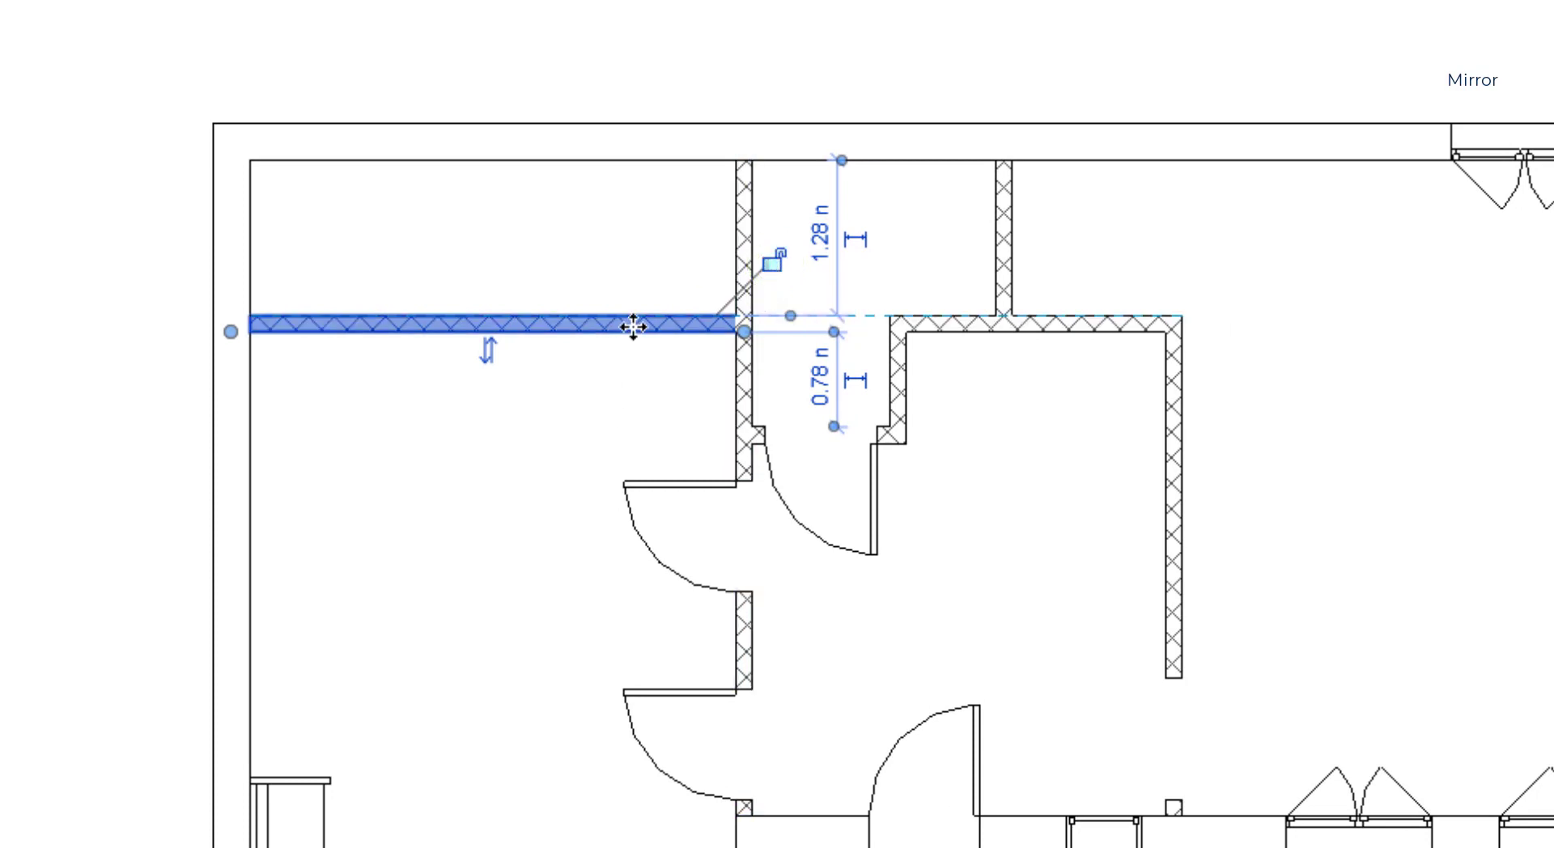
drag(631, 329, 552, 643)
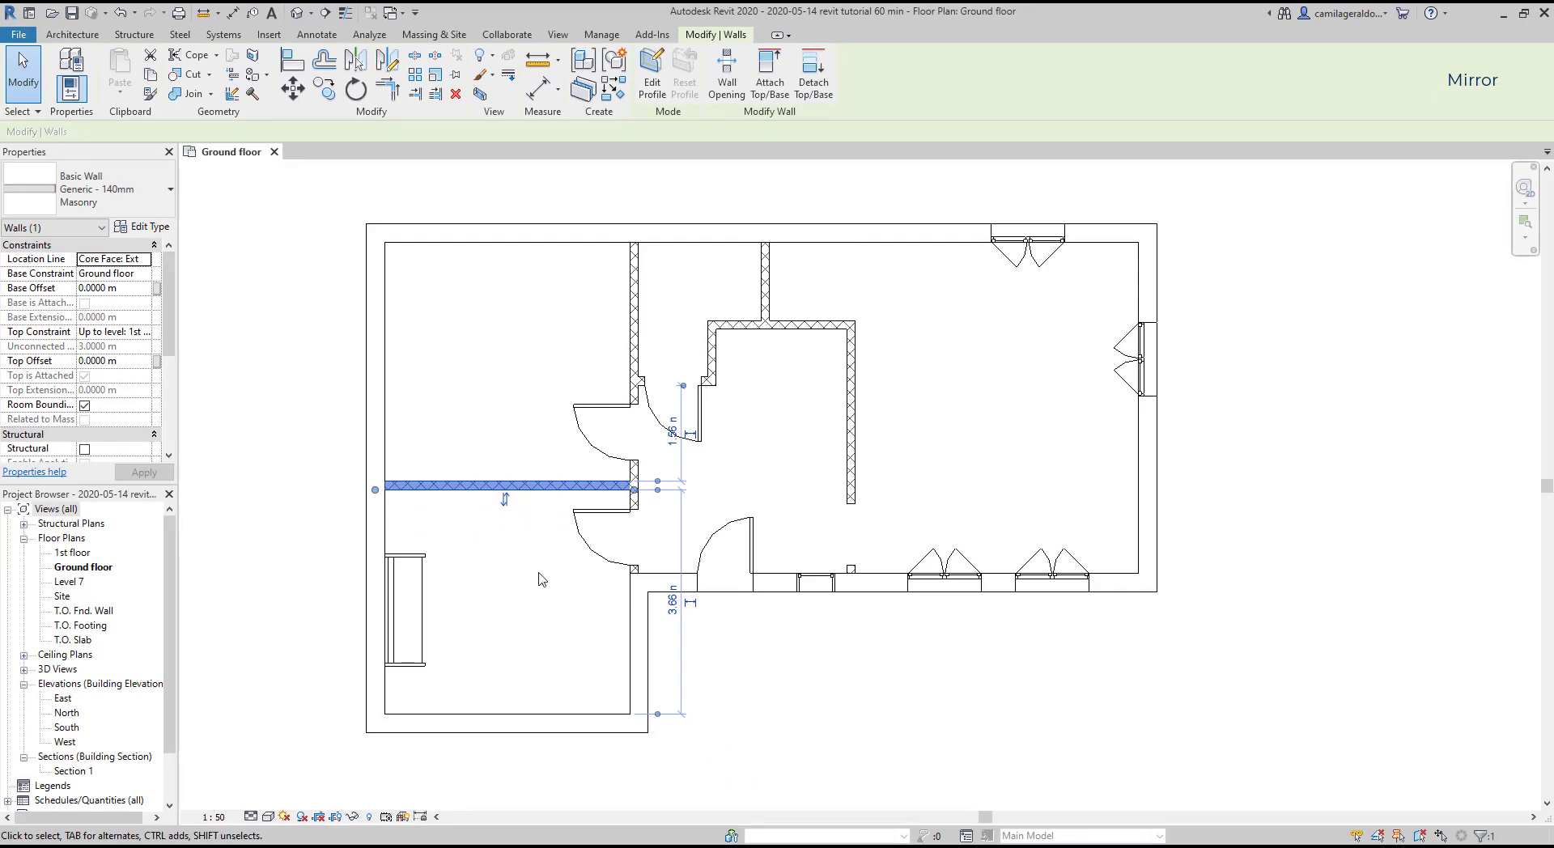
key(Escape)
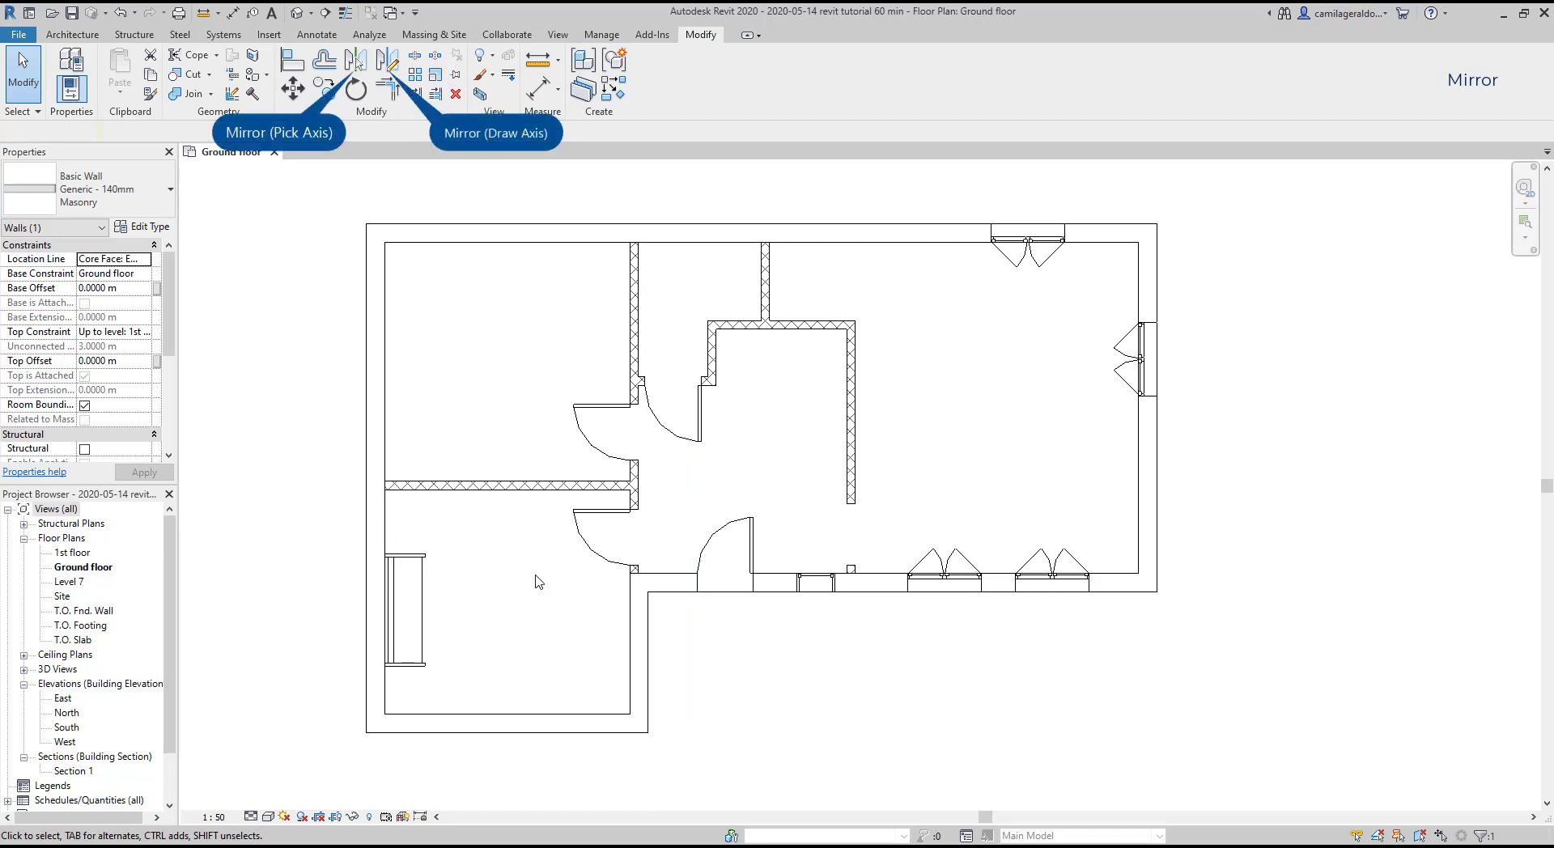
key(Escape)
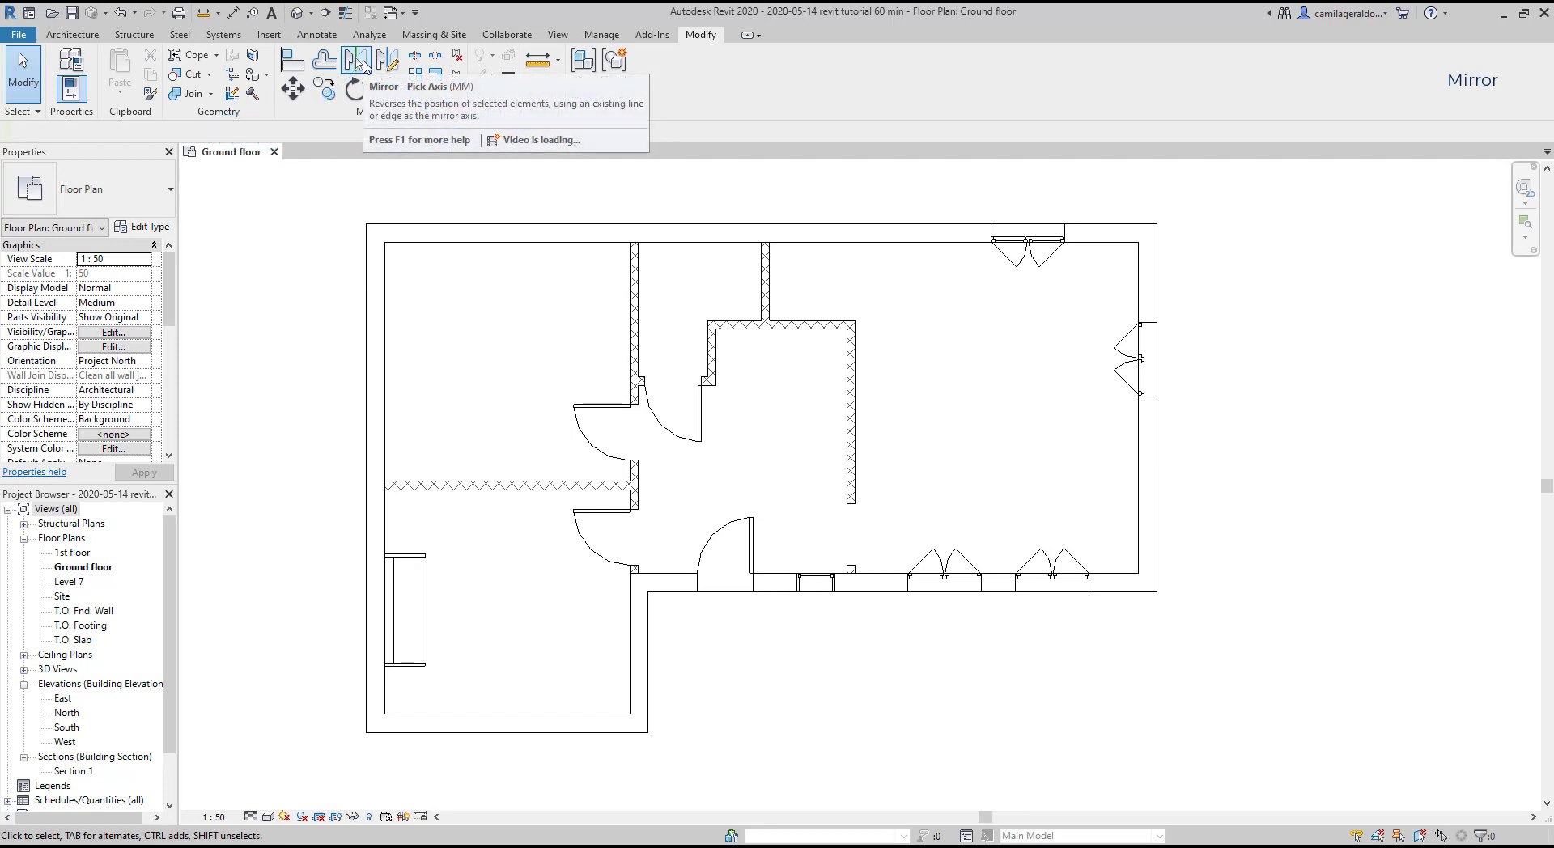
Step: Mirror a copy of the sofa into the upper left room, picking the horizontal dividing wall as the mirror axis
click(357, 61)
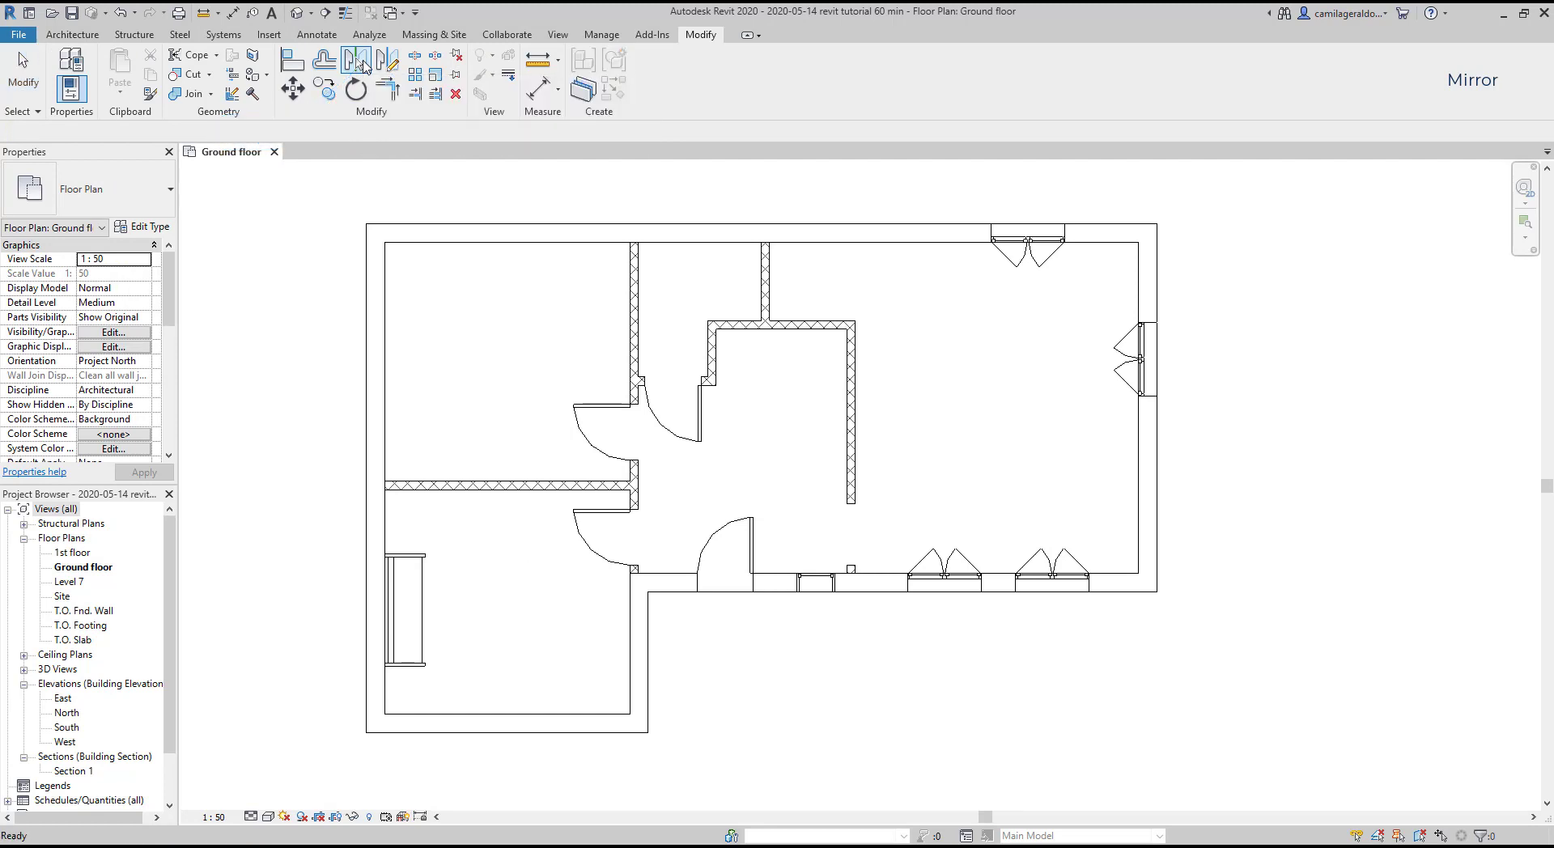
click(361, 64)
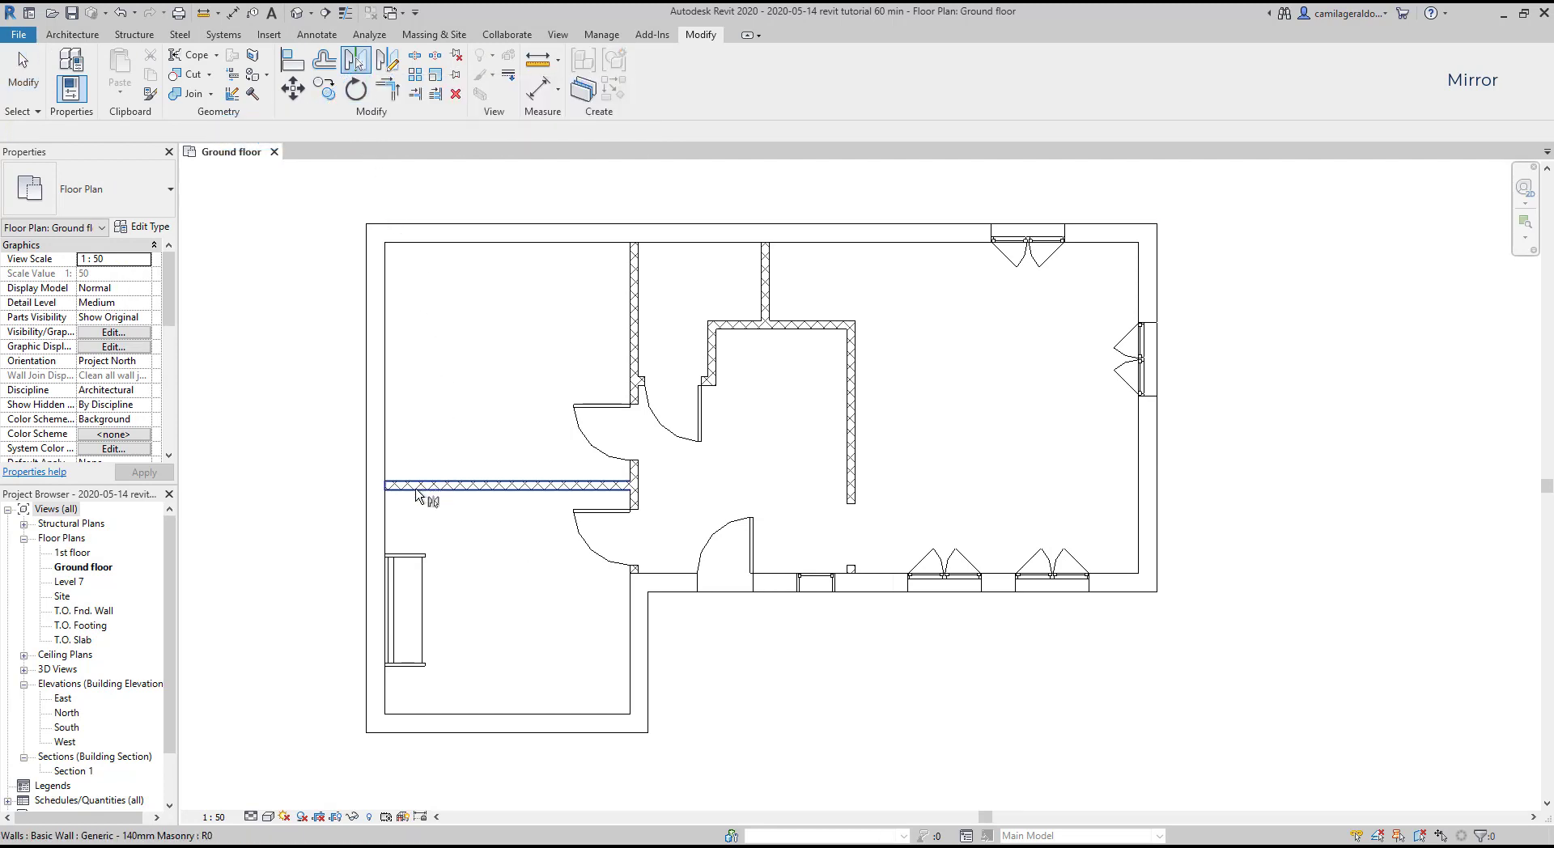
click(414, 555)
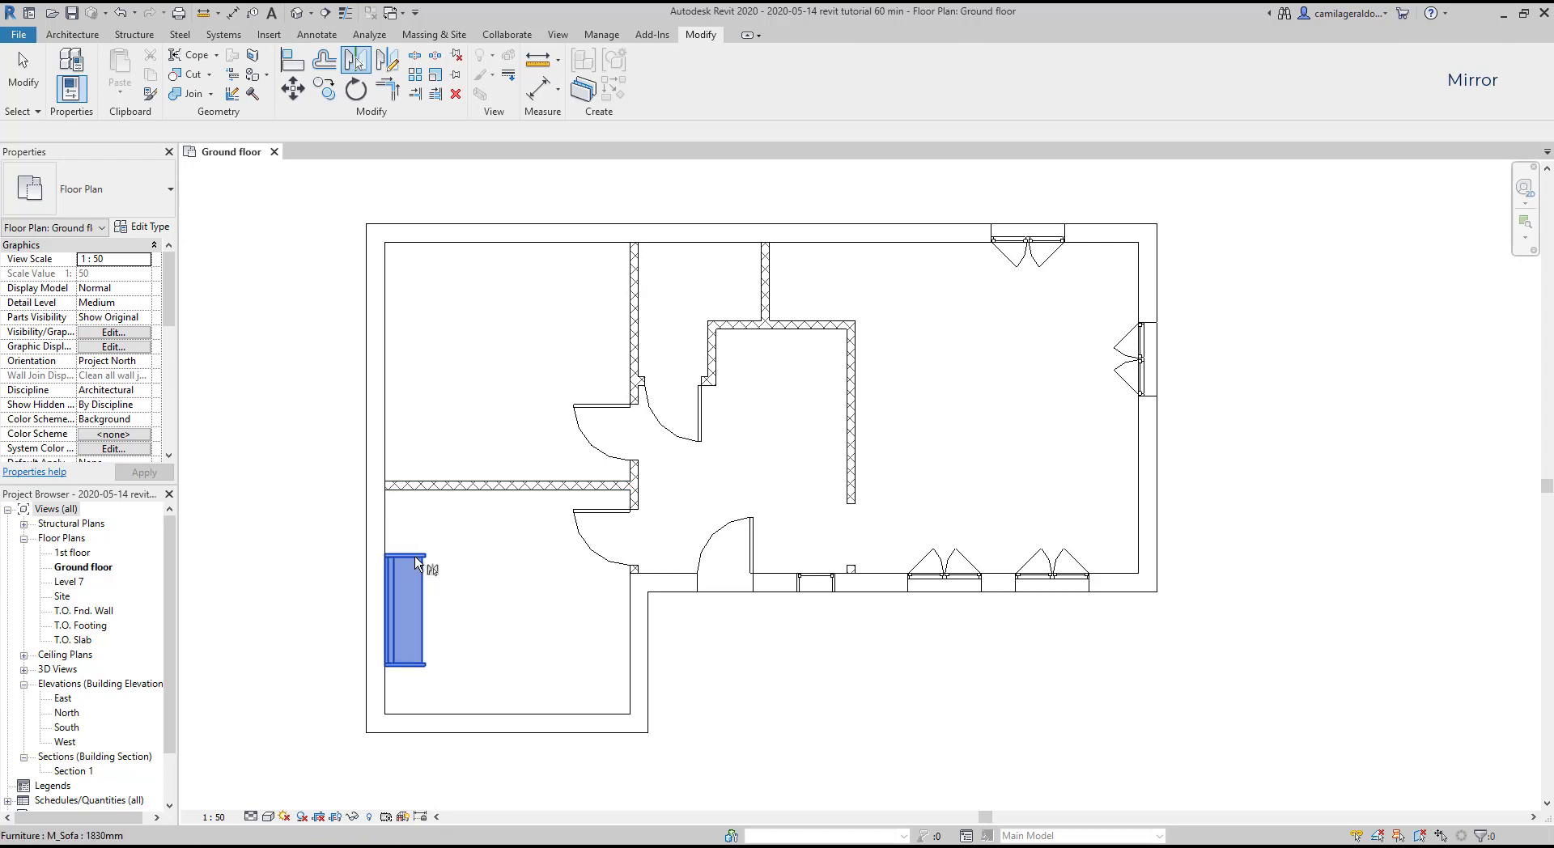
key(Return)
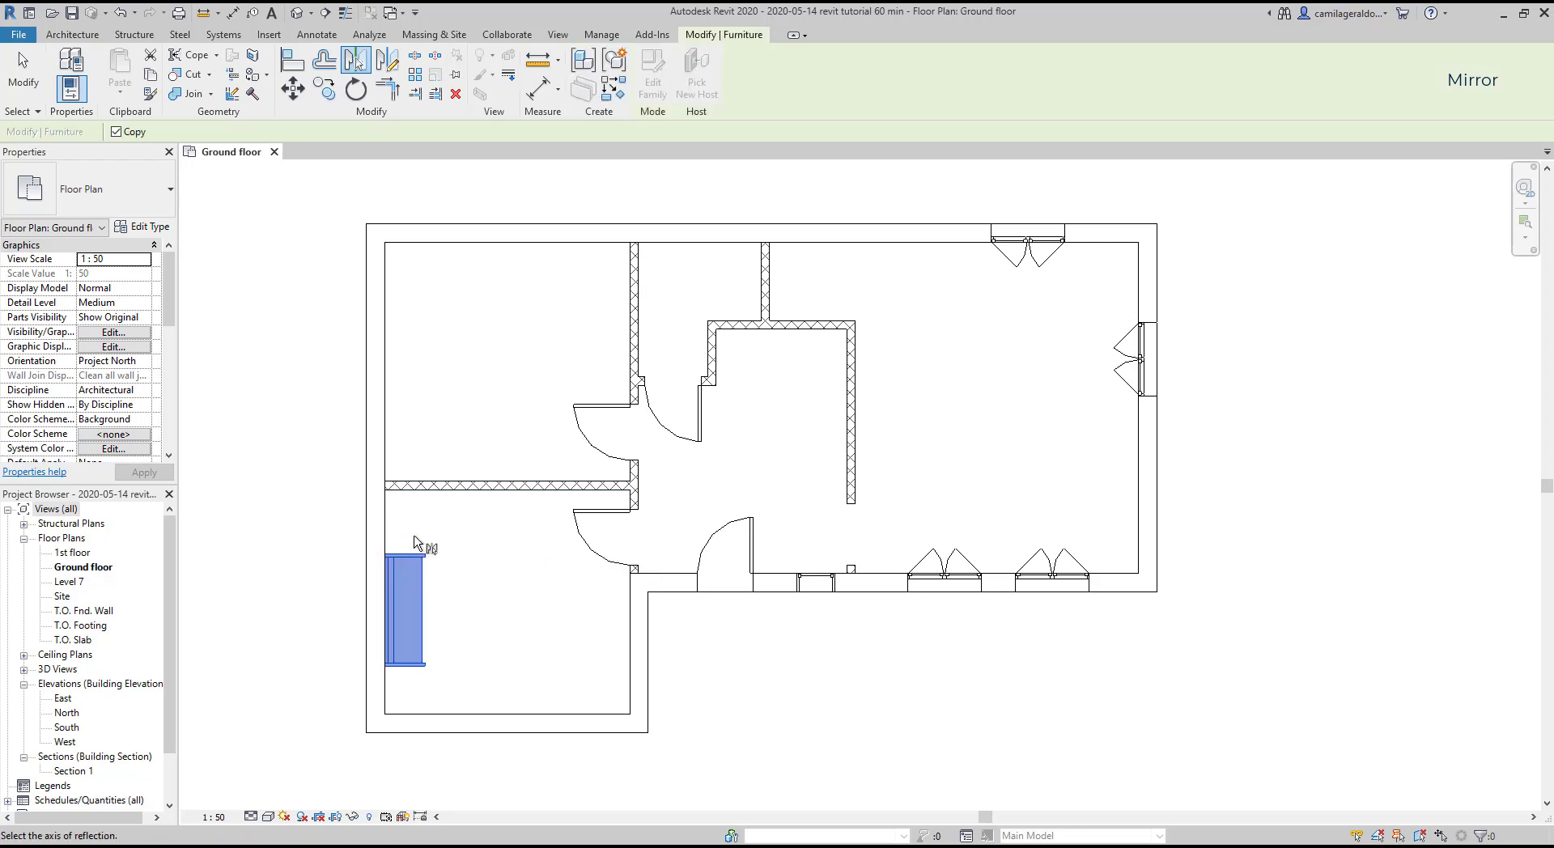
scroll(395, 527, up, 1)
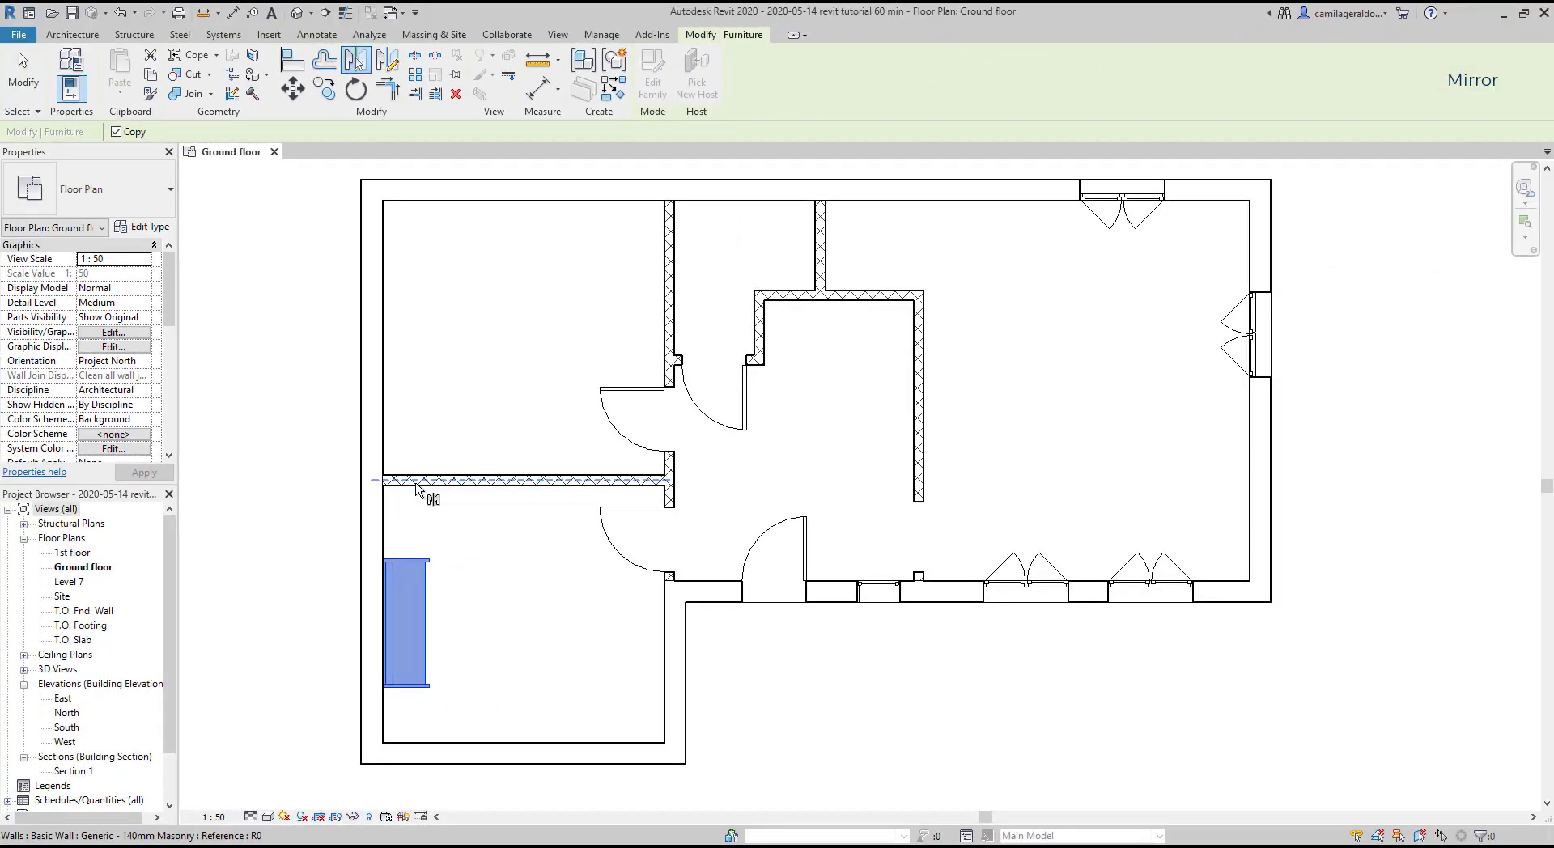
click(417, 484)
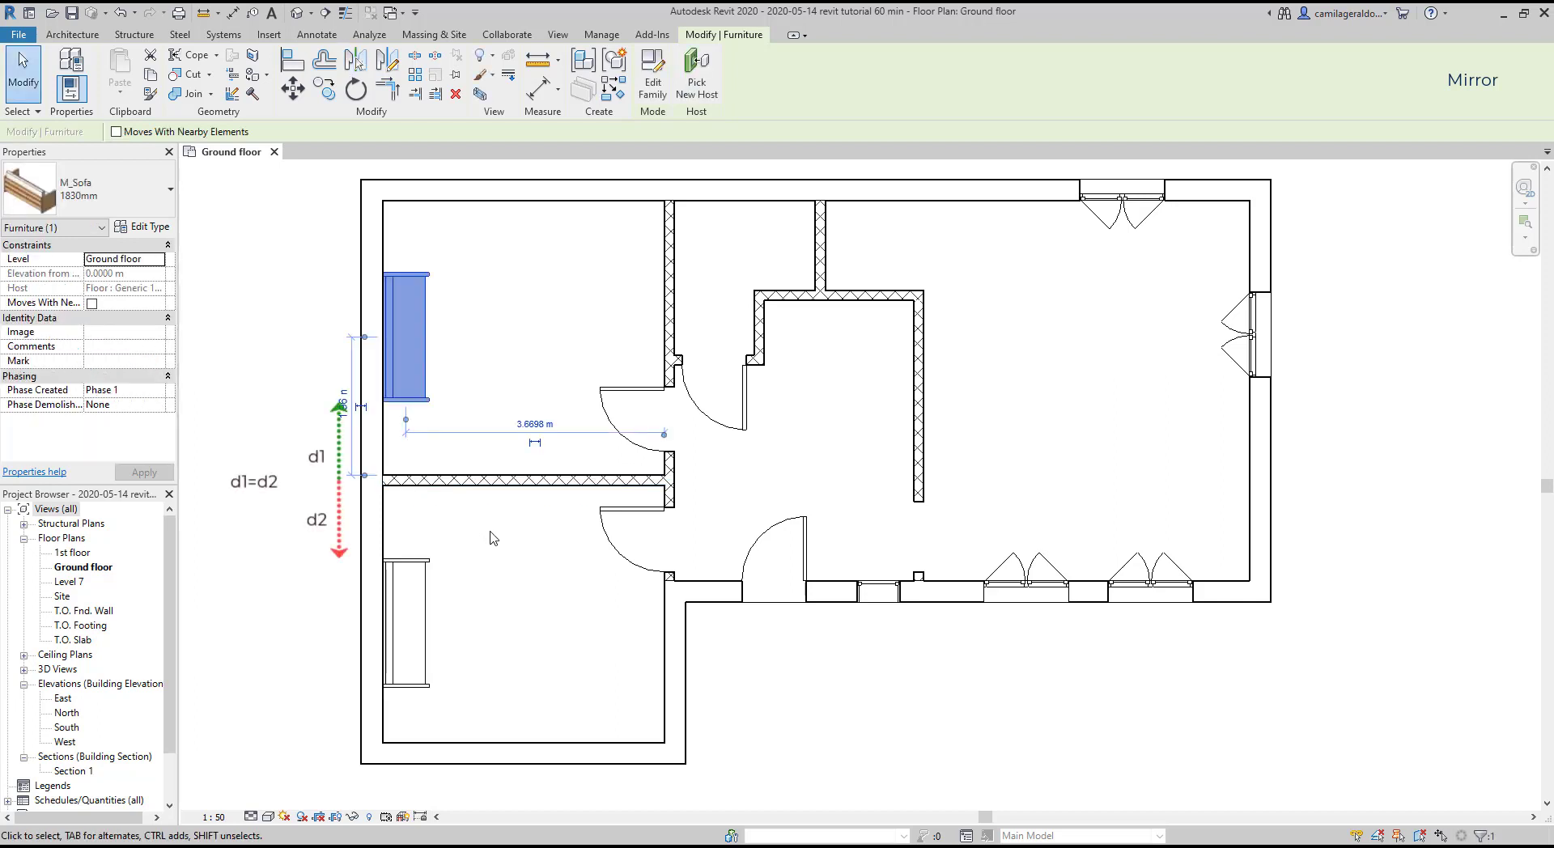
key(Escape)
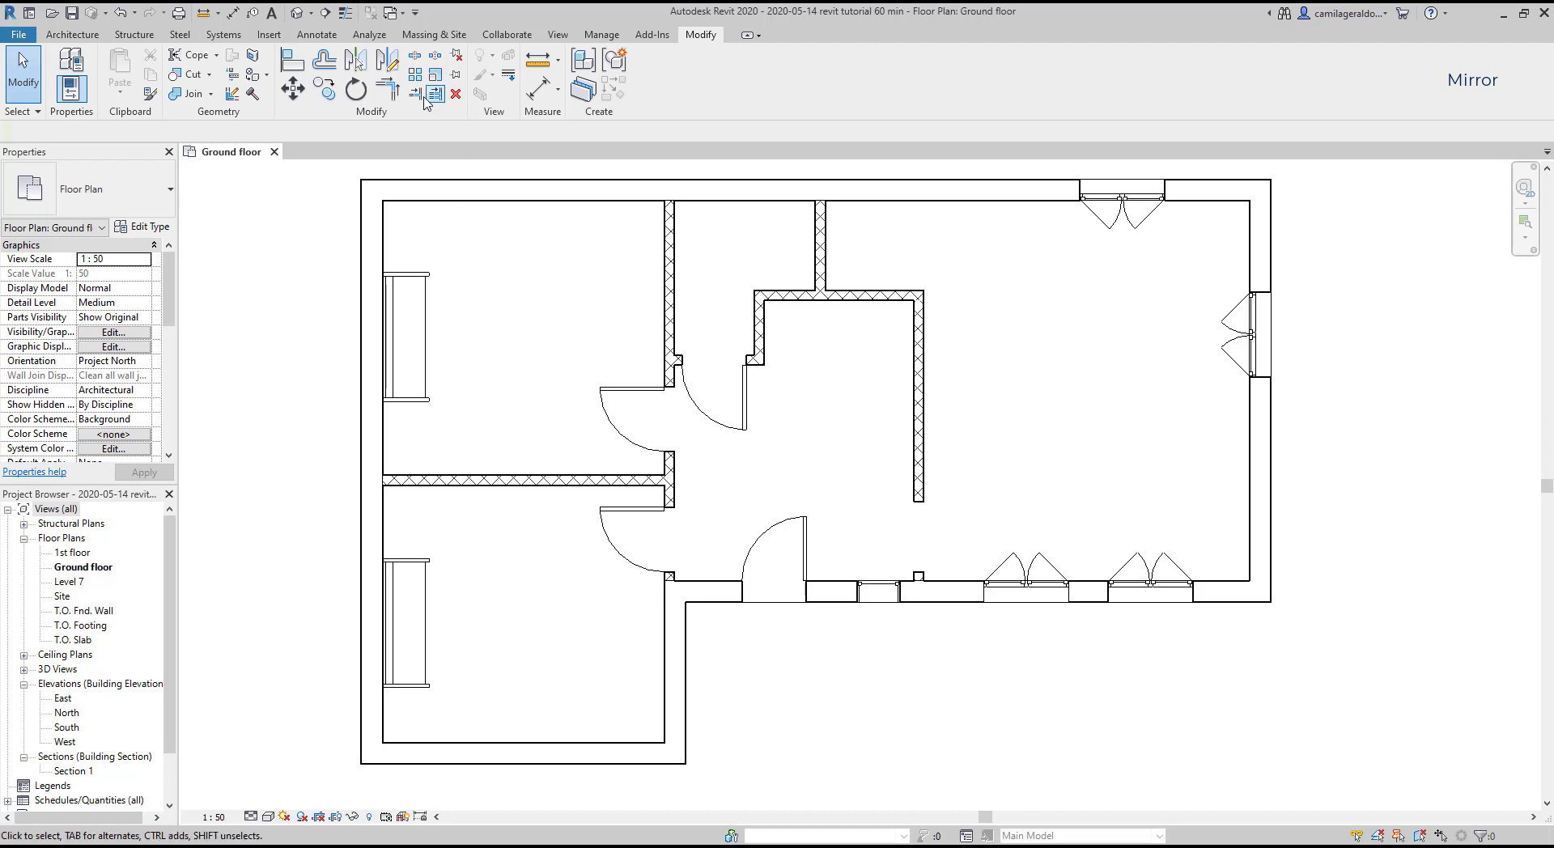
Step: Mirror a copy of the lower room's sofa about a vertical axis drawn from the midpoint of the lower exterior wall
click(391, 63)
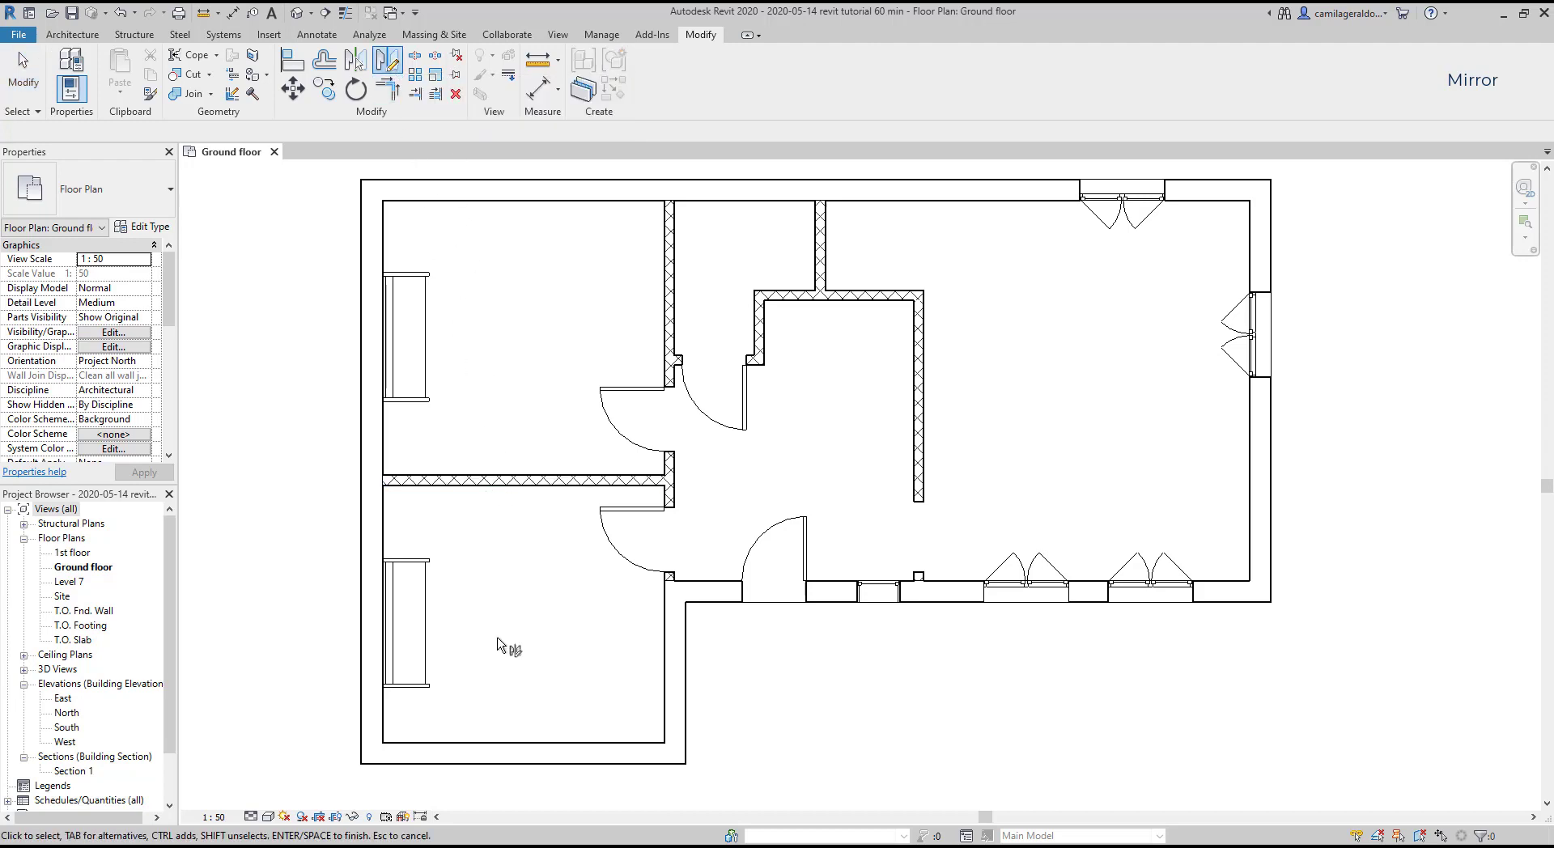
click(429, 686)
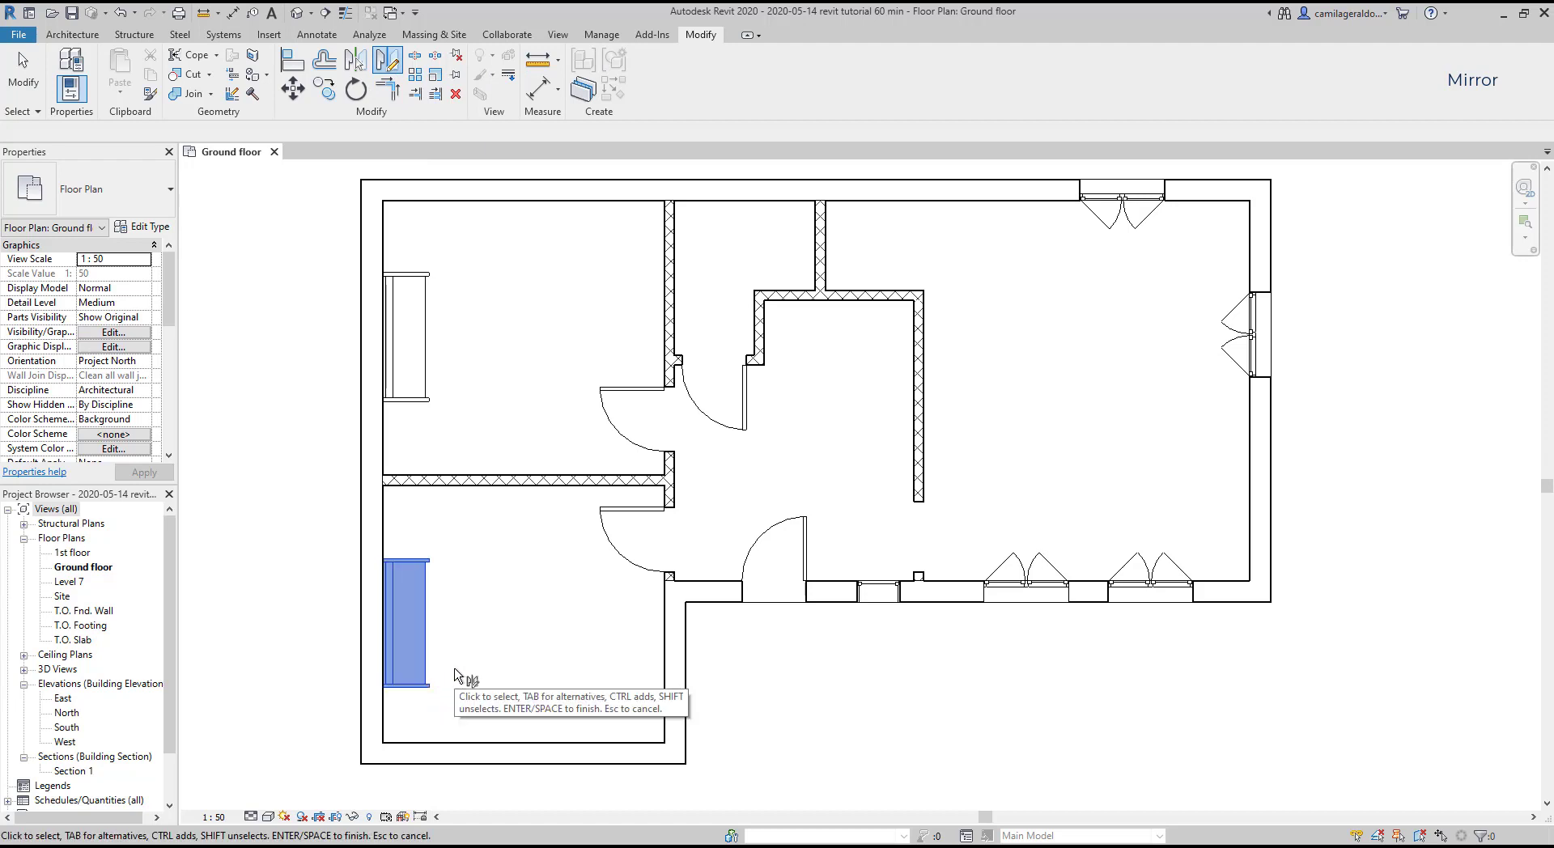
key(Return)
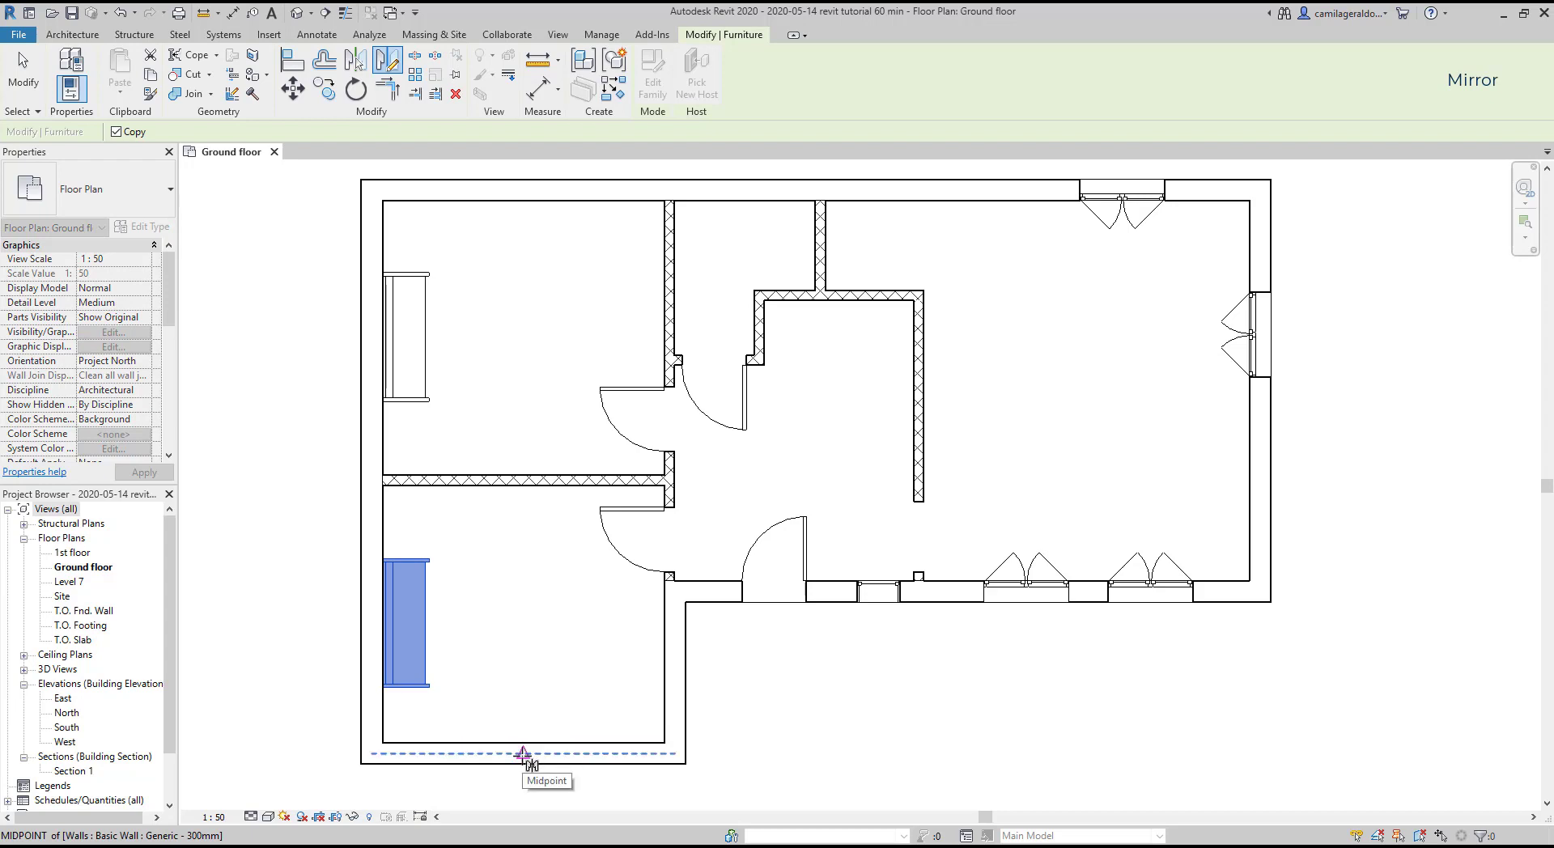
click(524, 755)
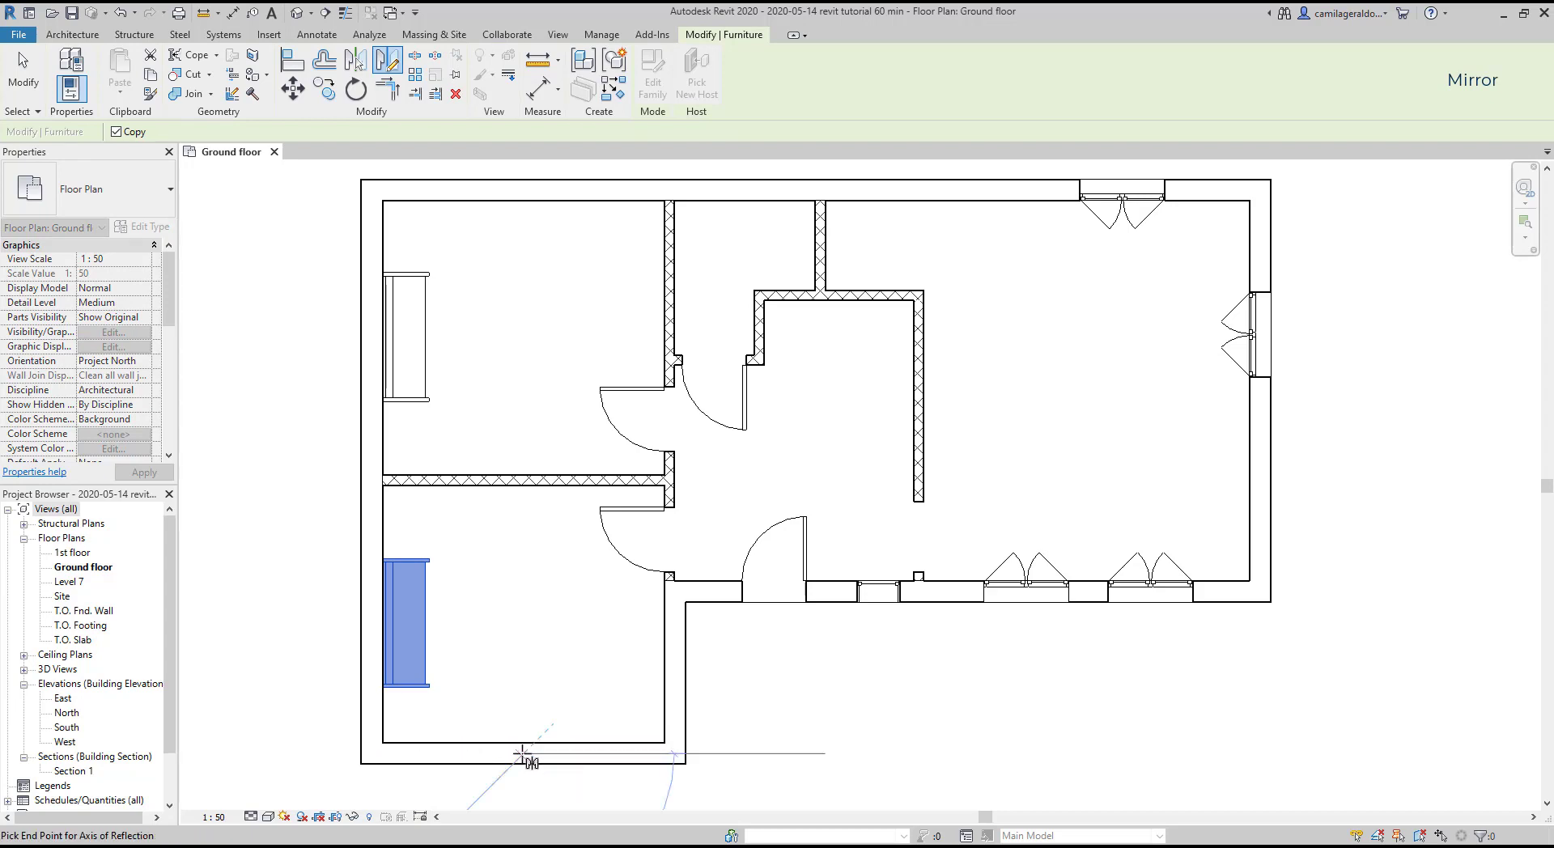
click(523, 579)
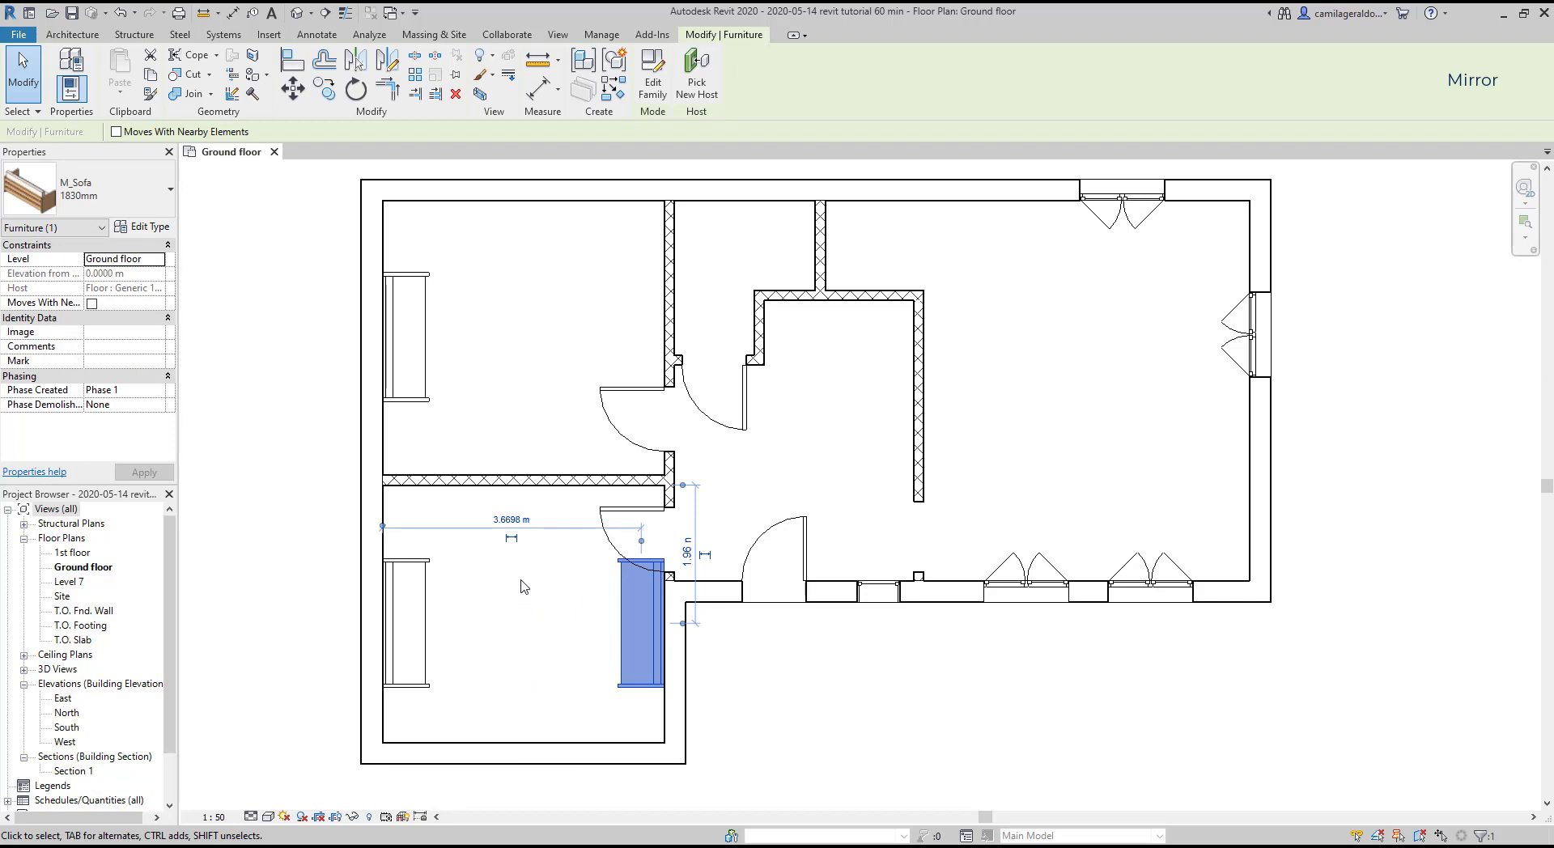
key(Escape)
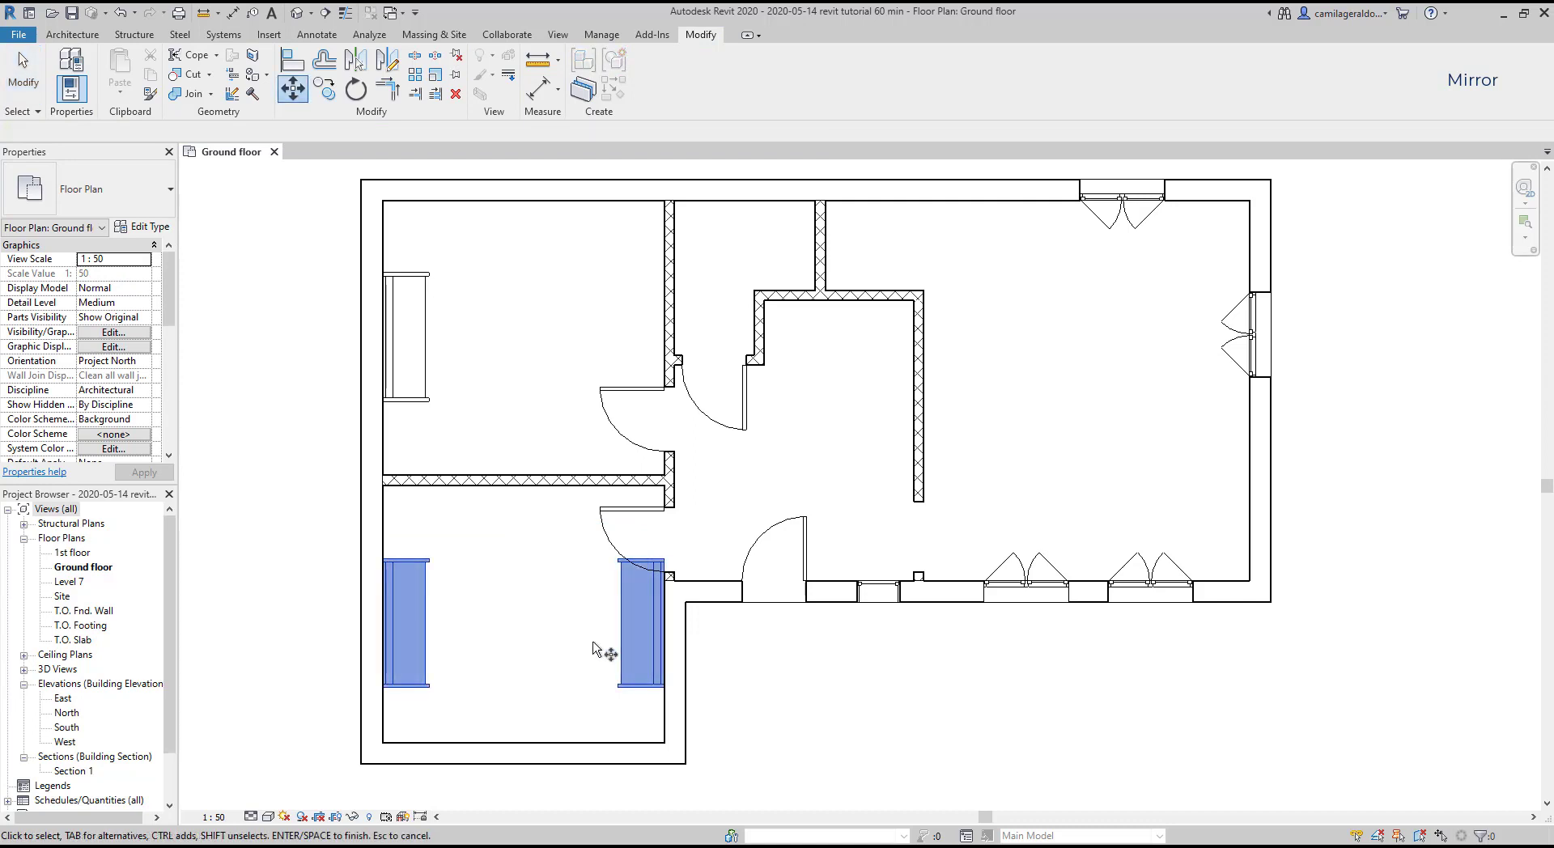
Step: Move both sofas in the lower left room straight down by about 0.3 m, starting from the right sofa's lower corner
scroll(618, 690, up, 4)
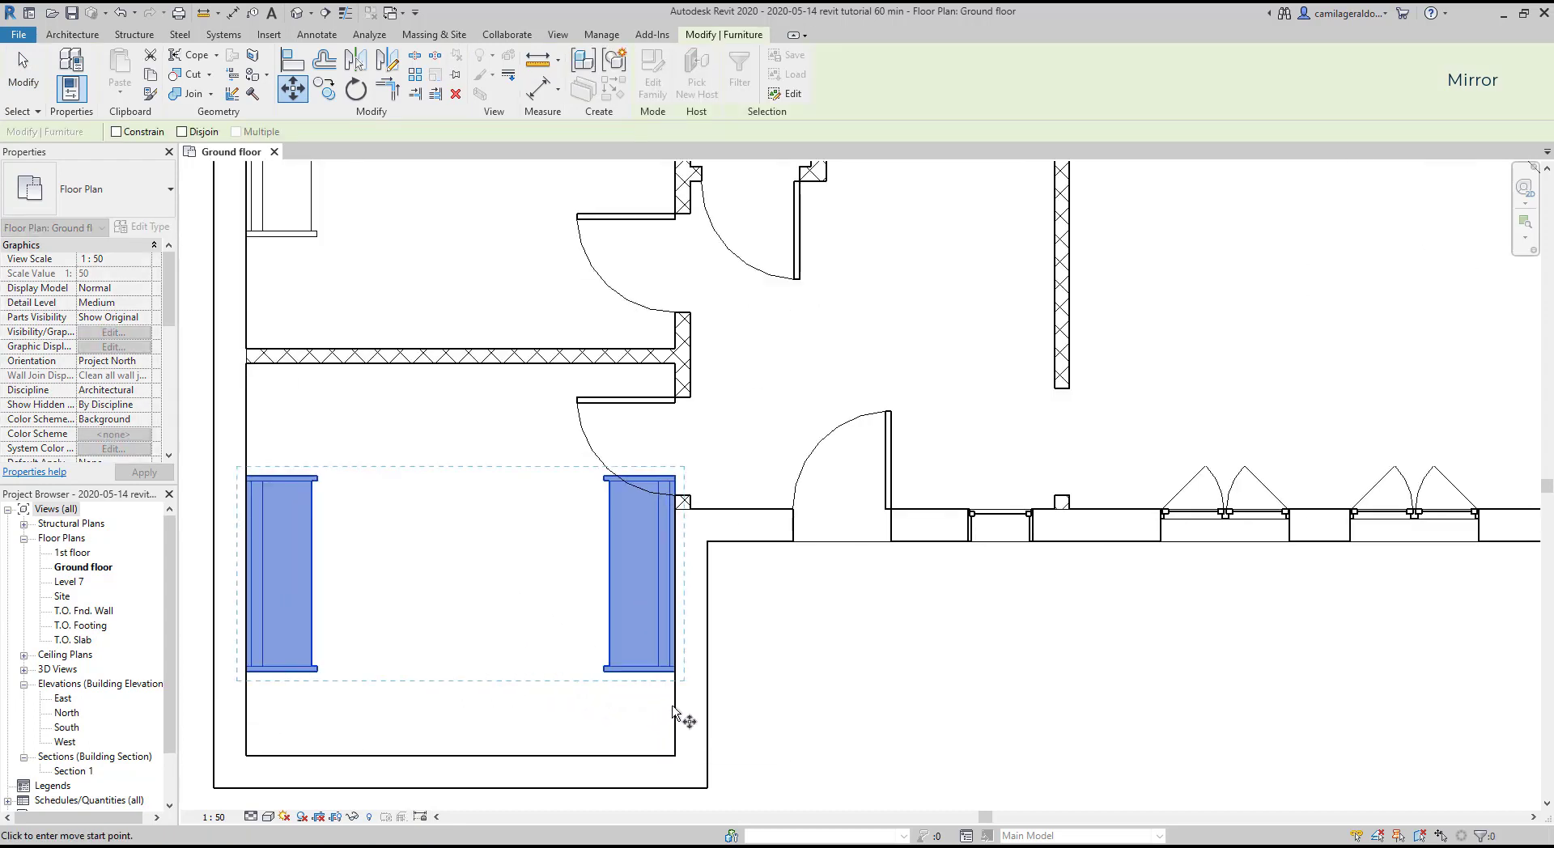
click(674, 672)
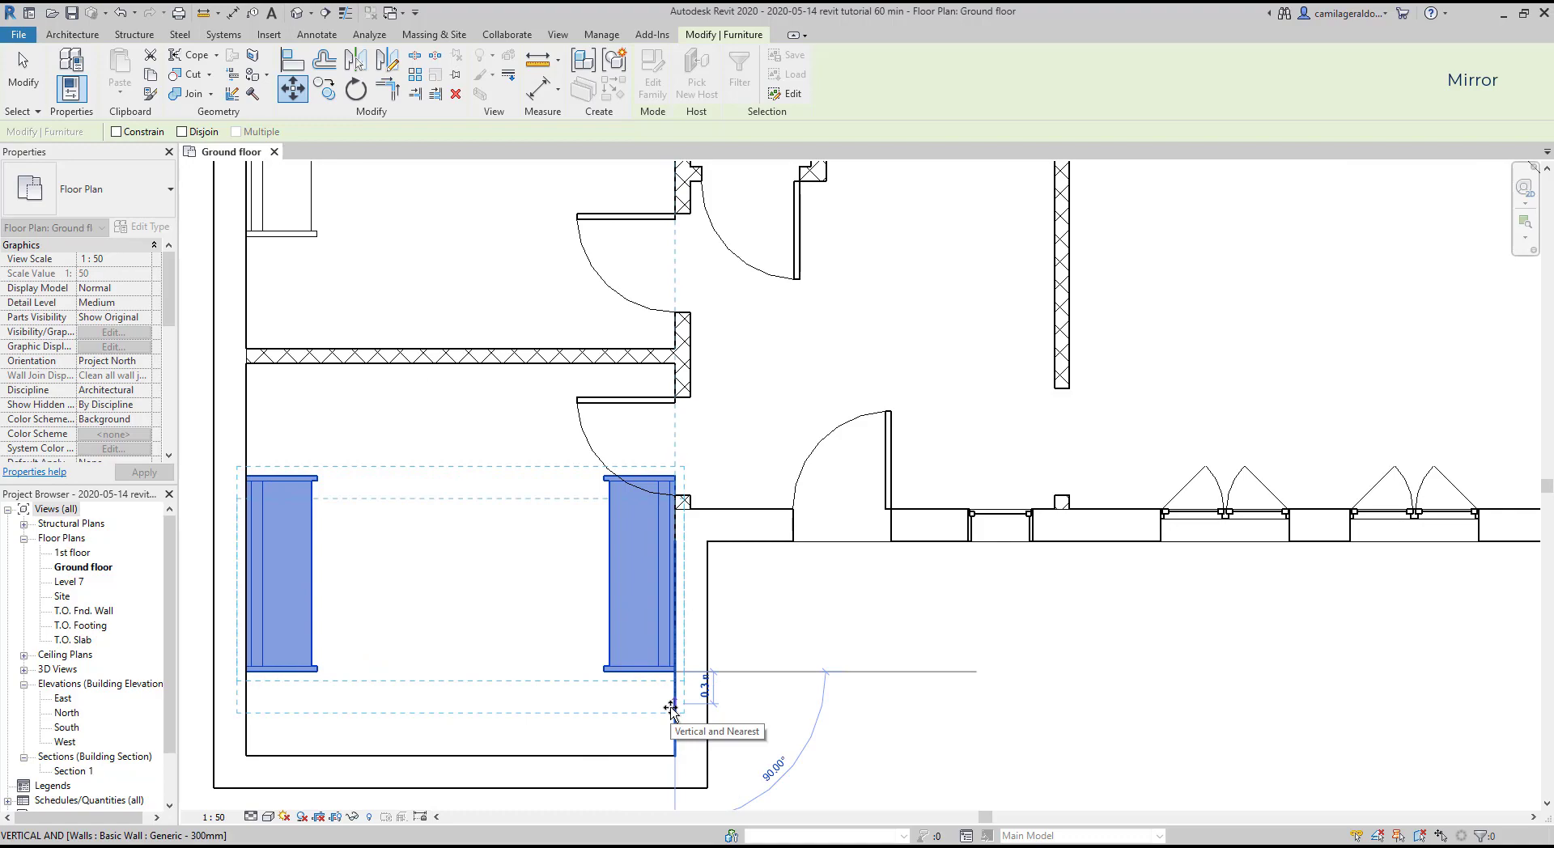
click(671, 709)
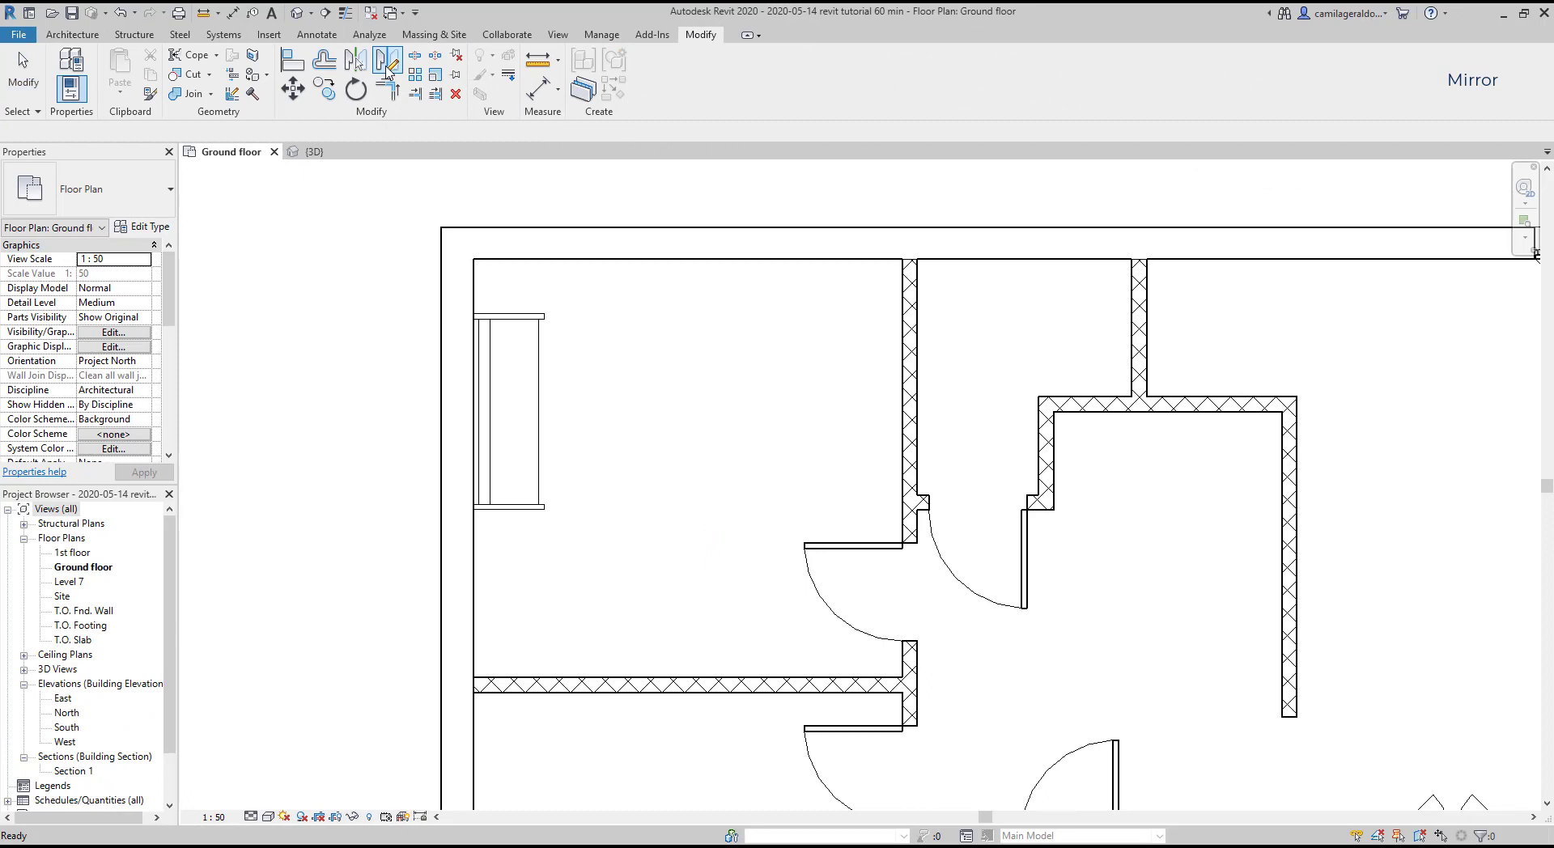
Step: Mirror the upper left room's sofa without keeping the original, about a vertical axis drawn from the horizontal dividing wall's midpoint
key(d)
key(m)
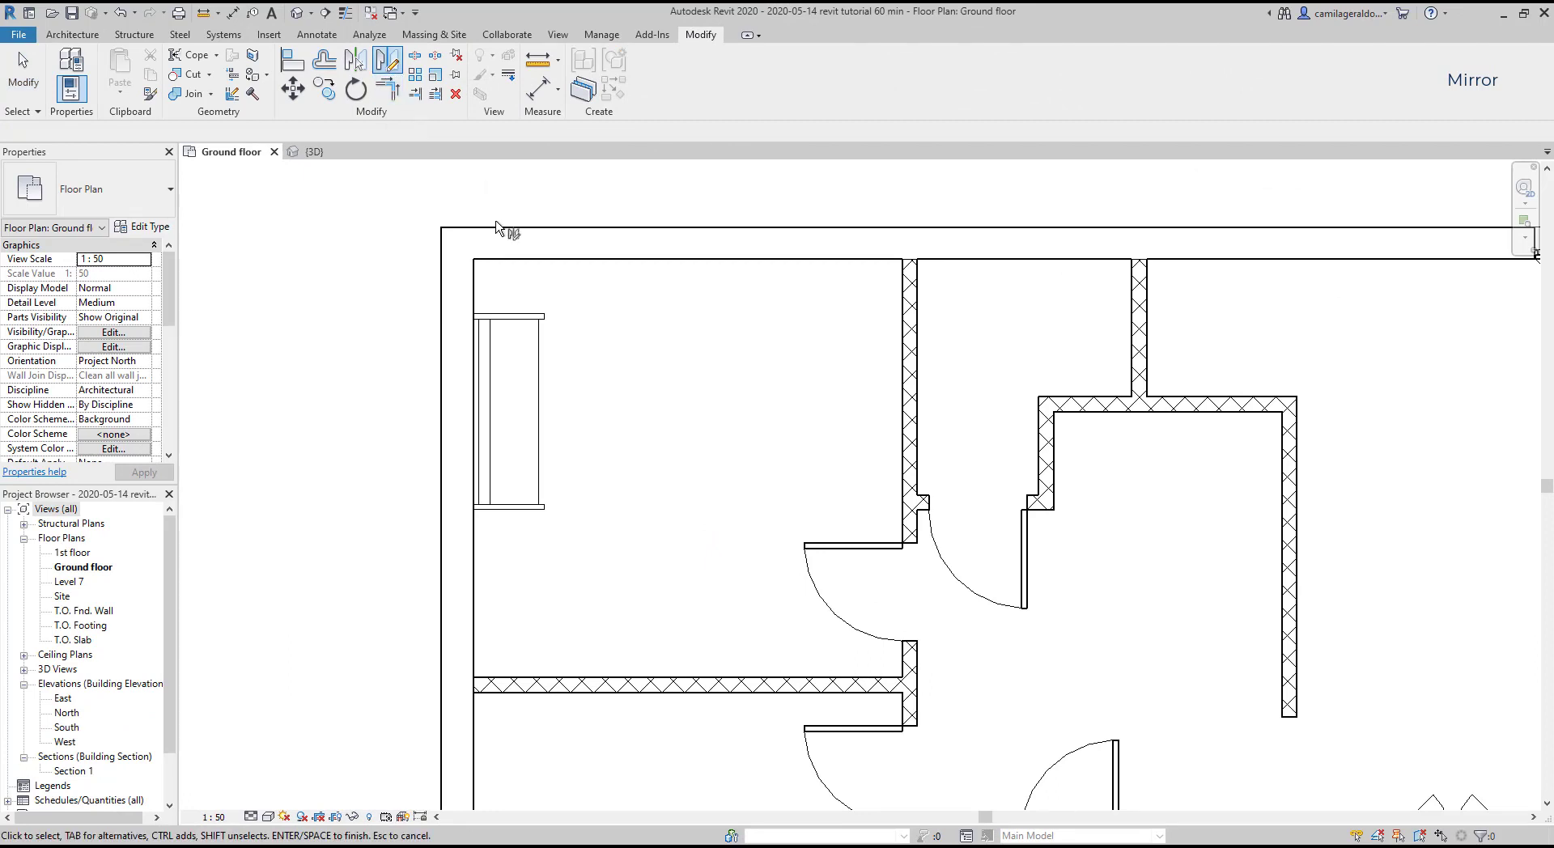
click(525, 315)
key(Return)
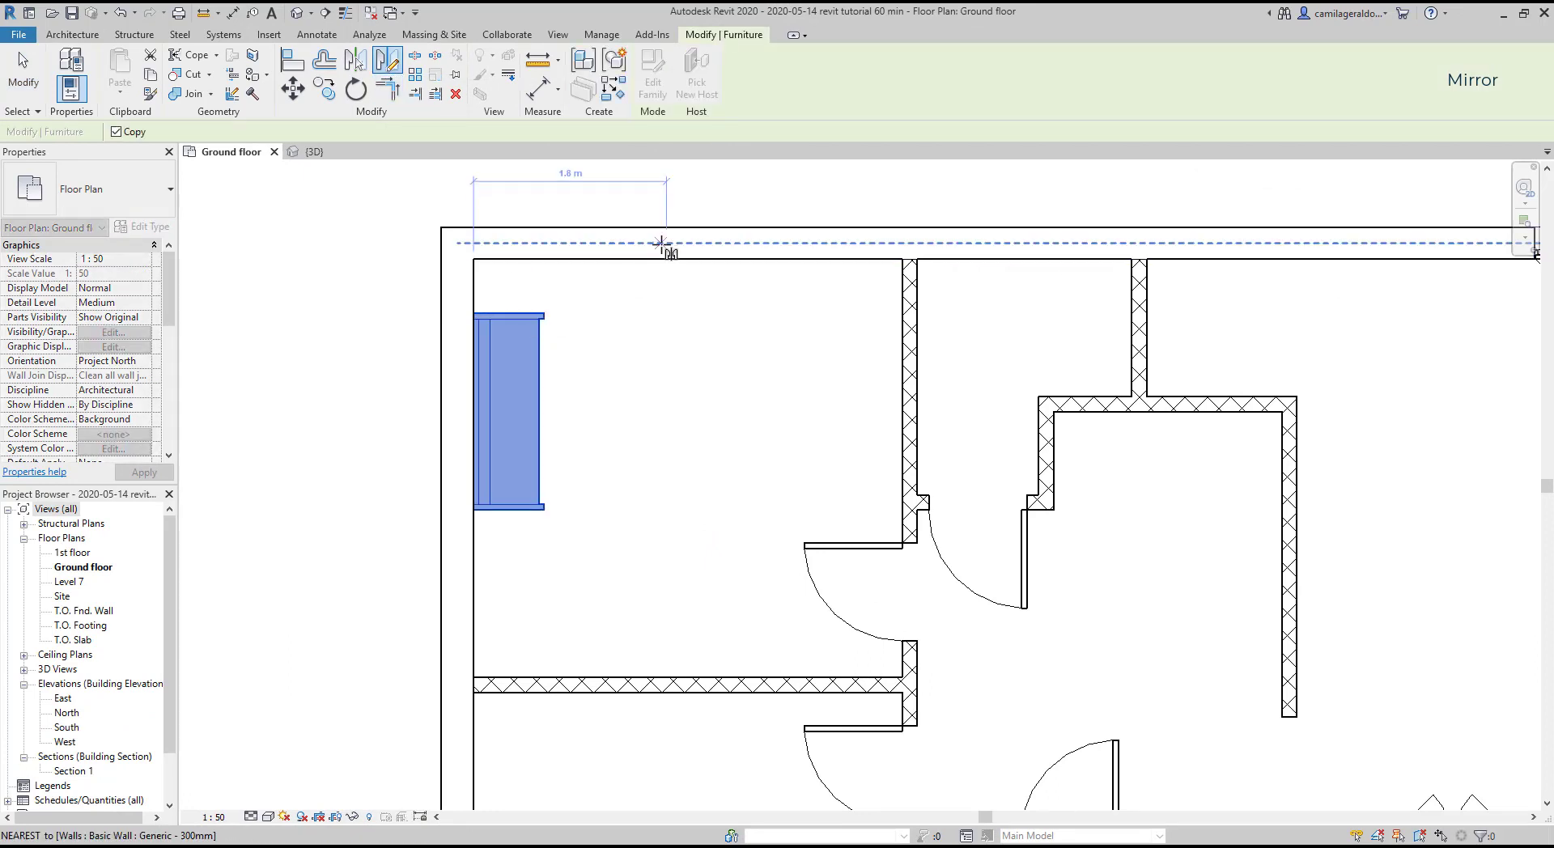
click(692, 687)
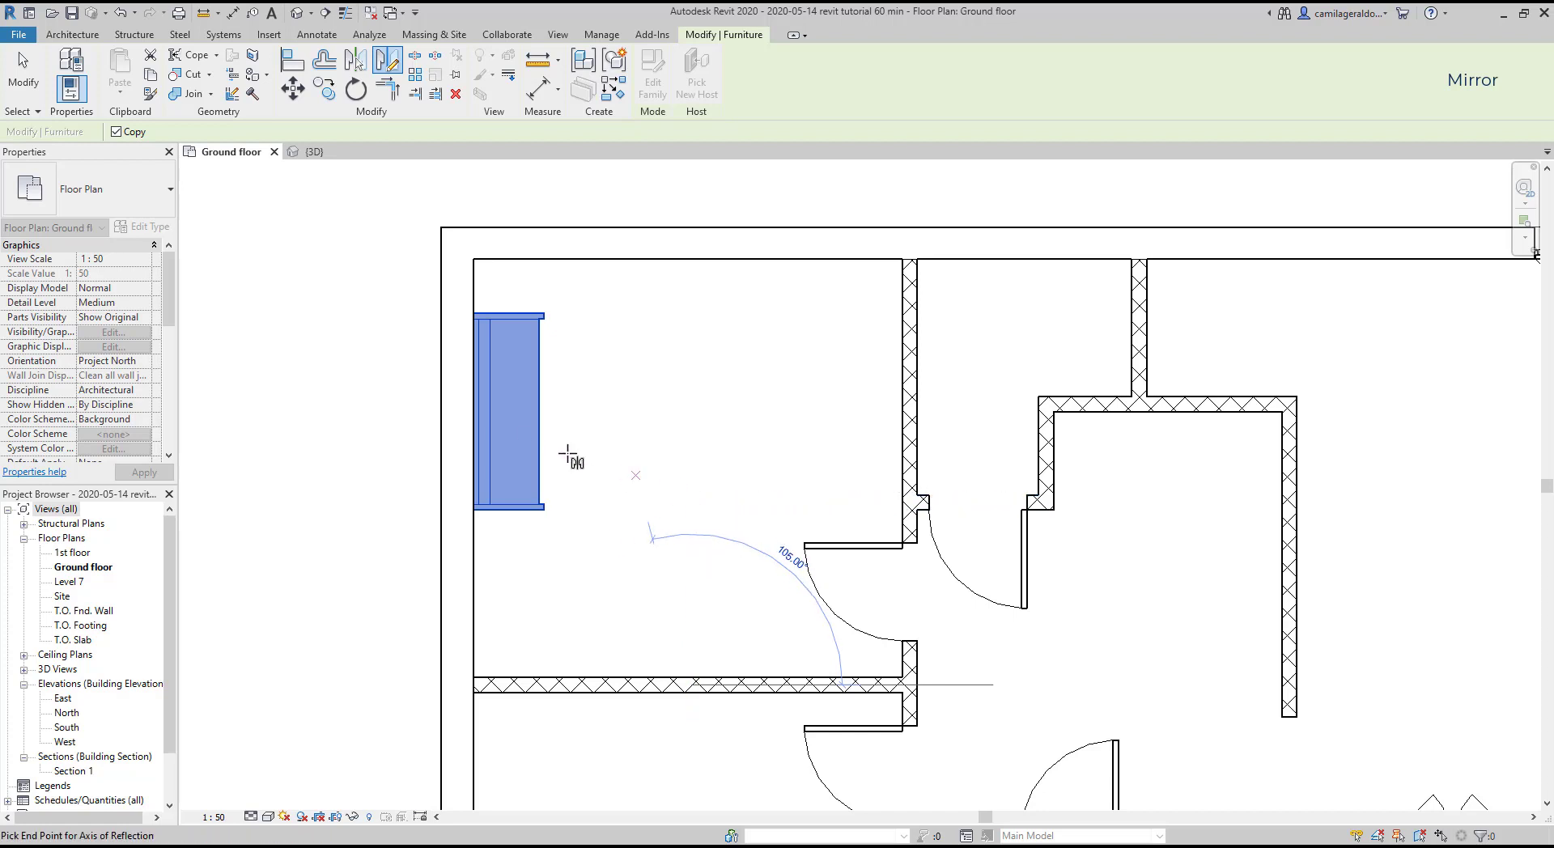
click(117, 133)
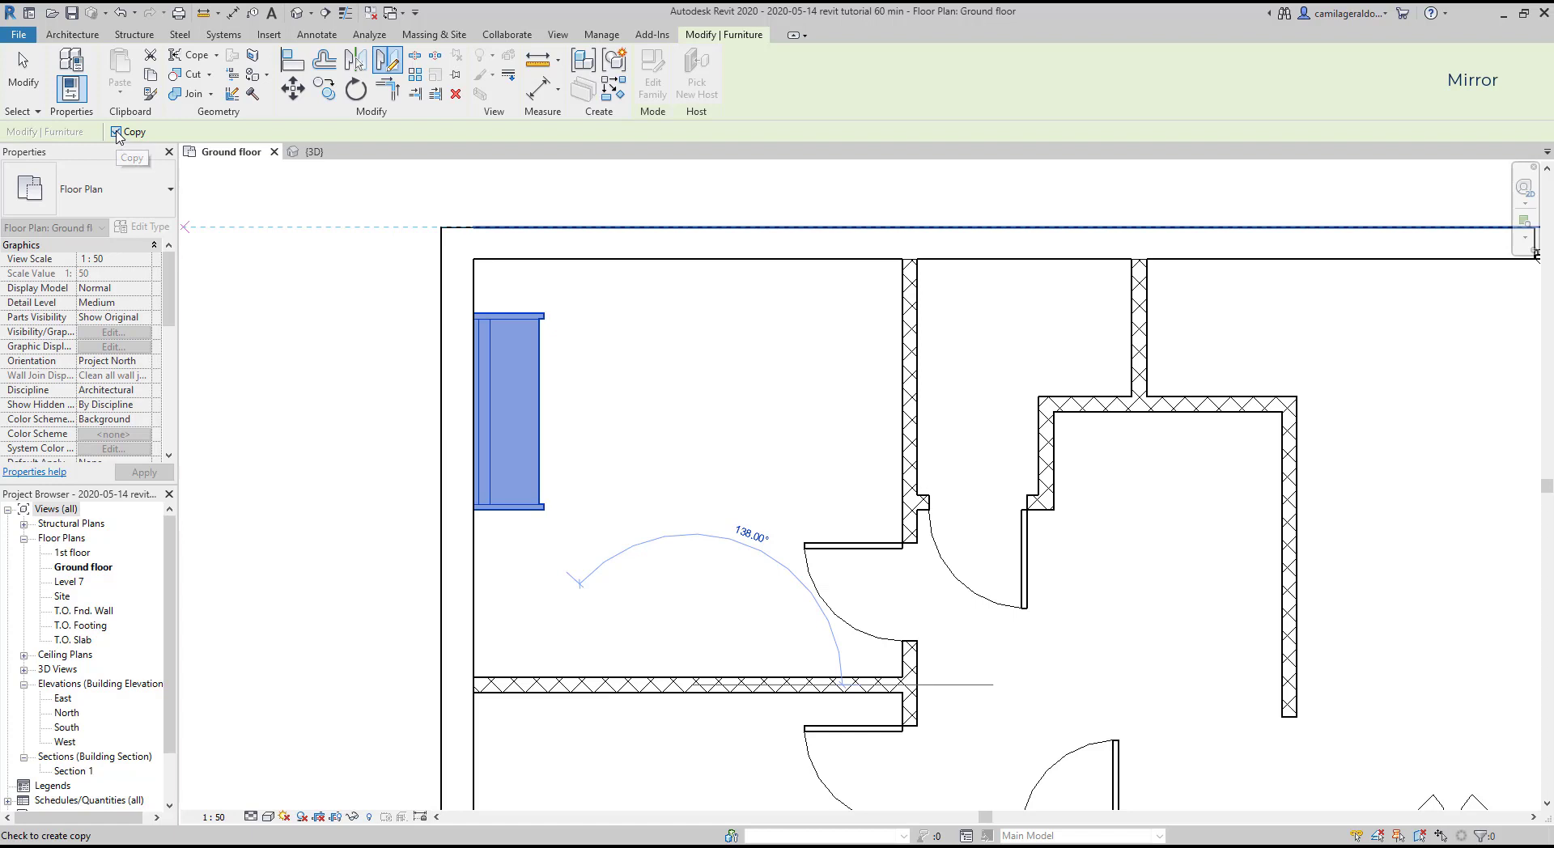
click(688, 475)
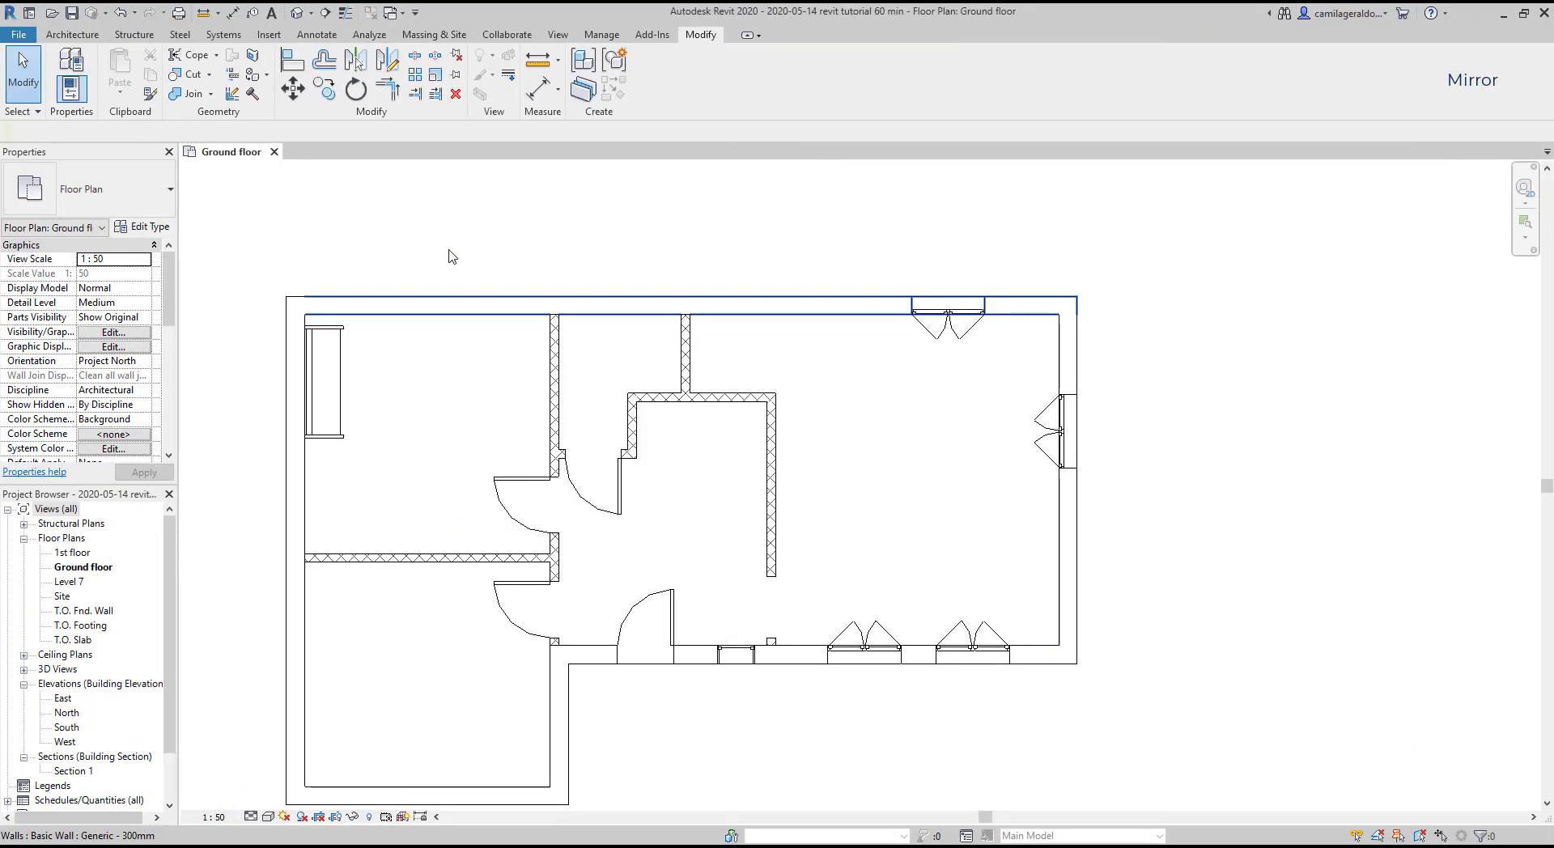
click(440, 220)
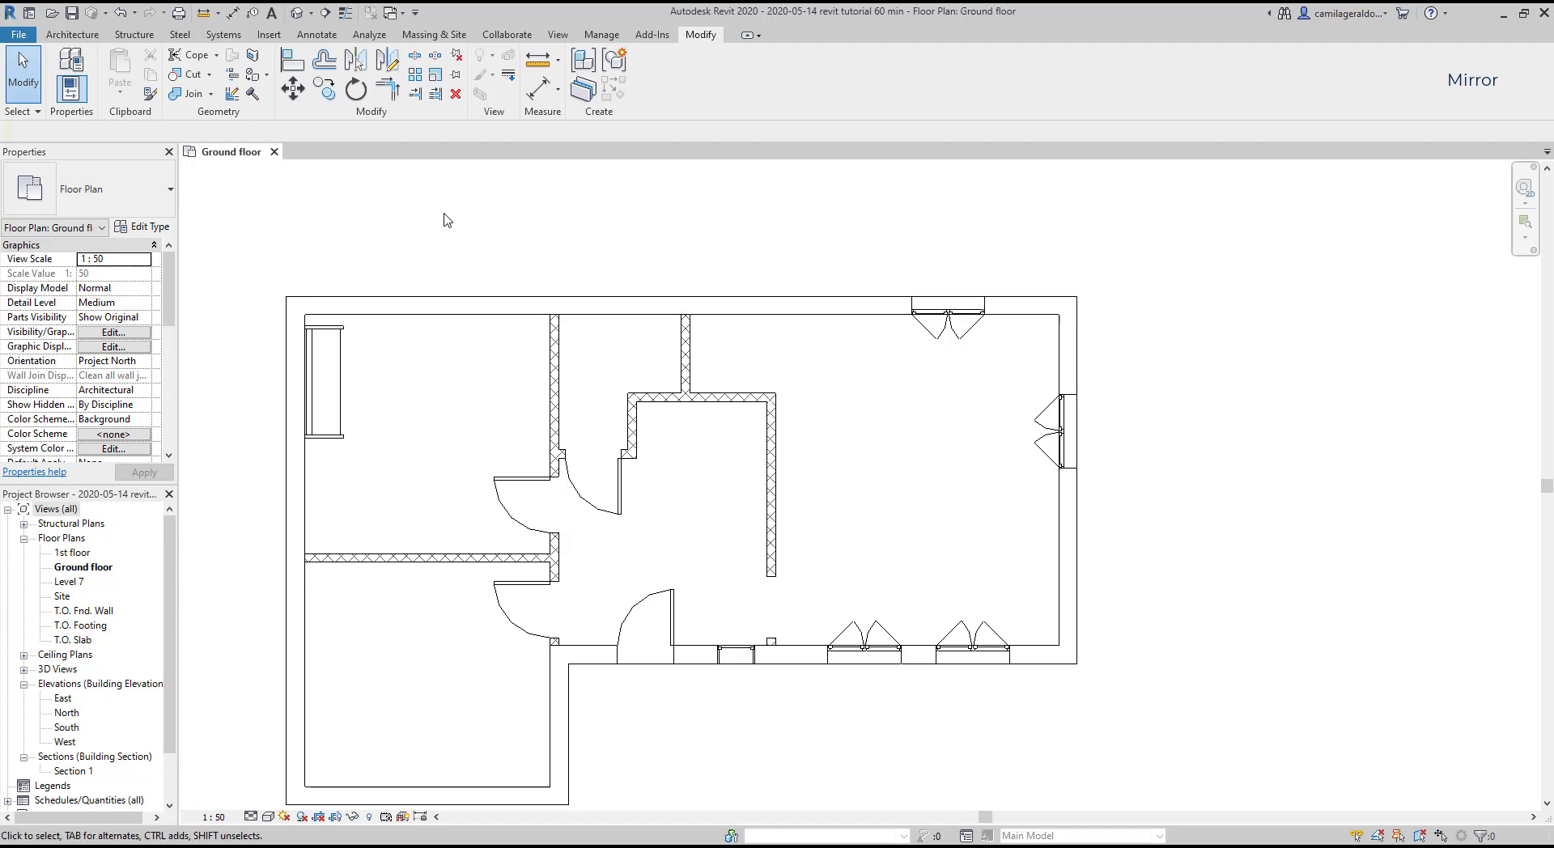
Step: Mirror copies of the two left rooms' doors onto the left exterior wall about a vertical axis drawn from the dividing wall's midpoint
click(387, 61)
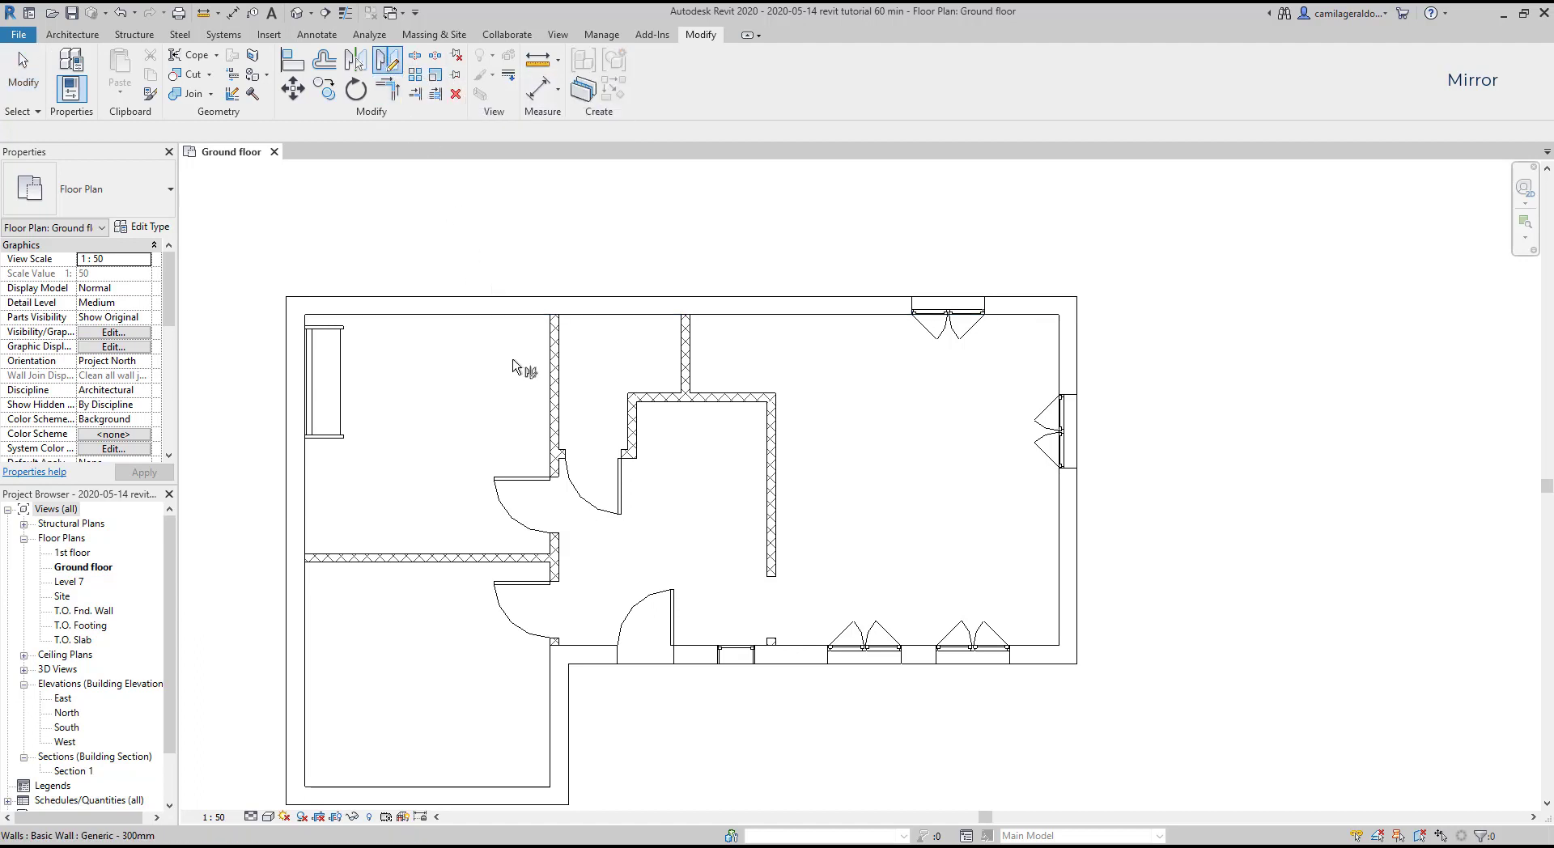
click(538, 498)
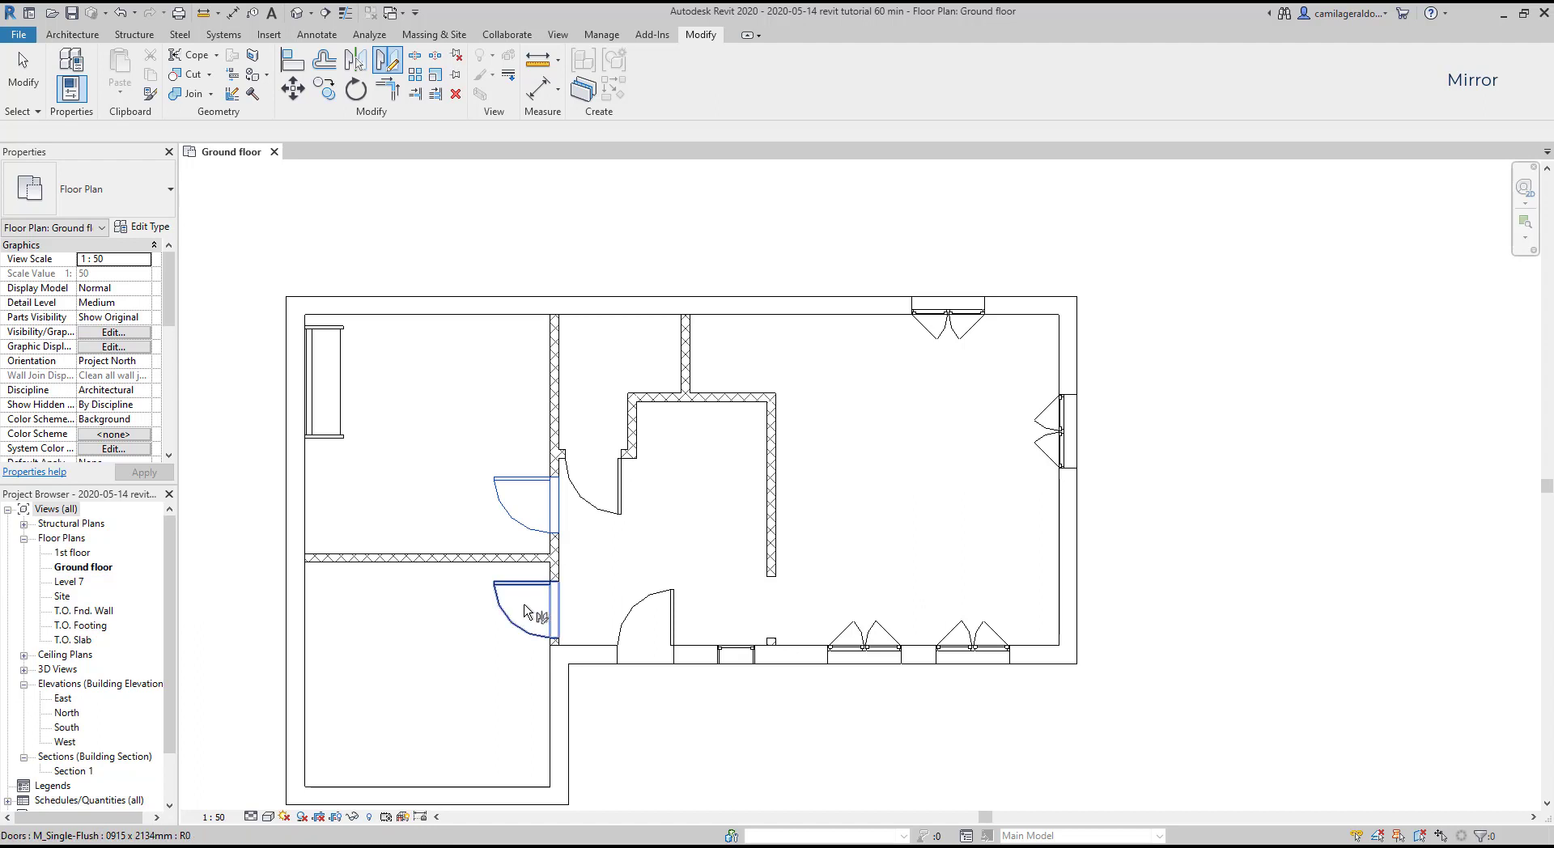
ctrl+click(522, 617)
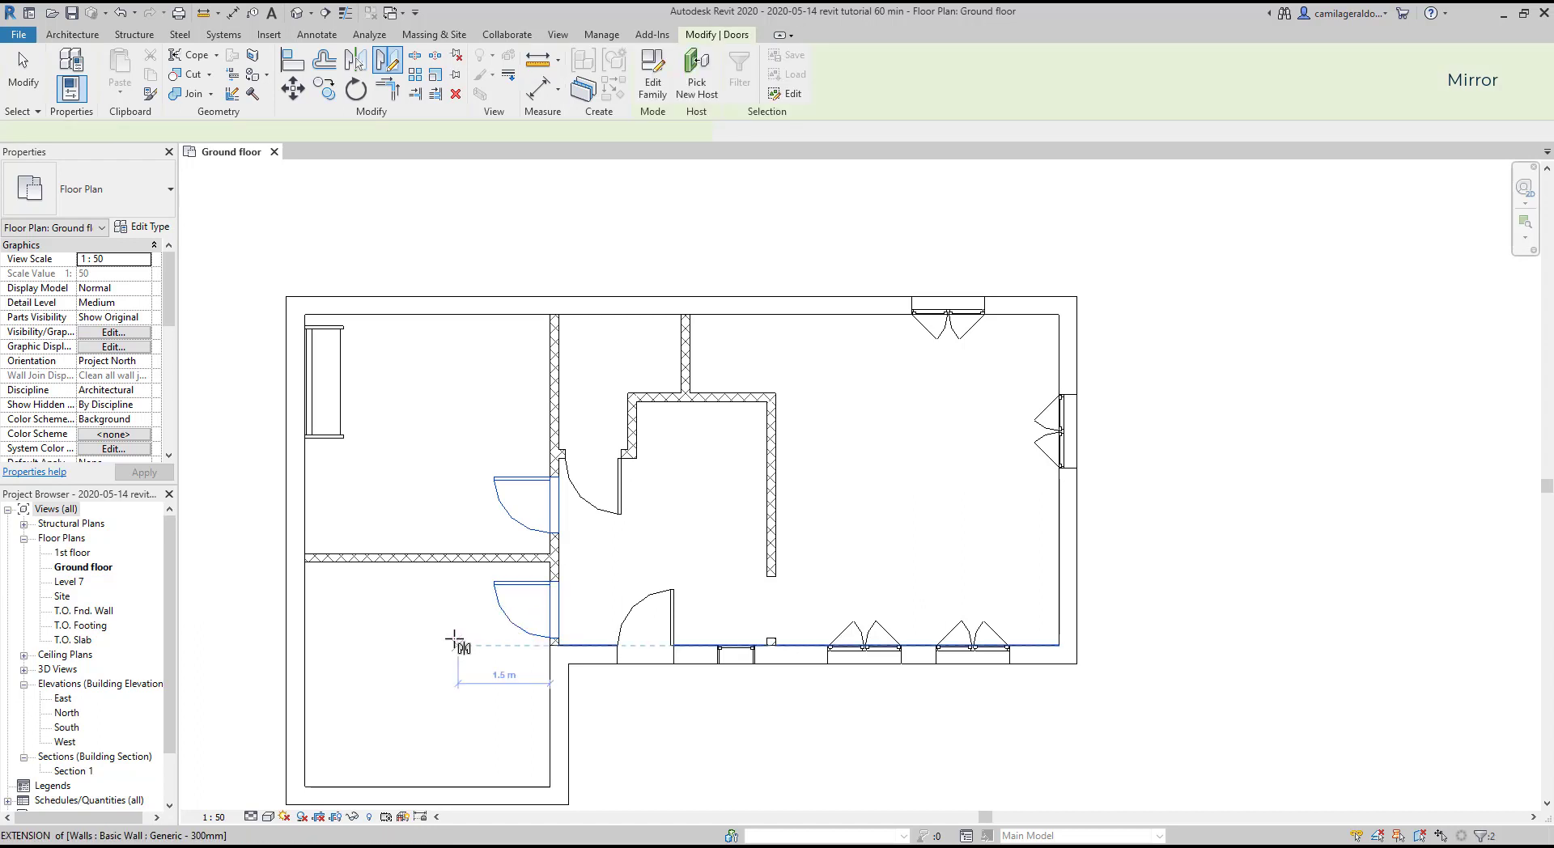
key(Return)
click(429, 558)
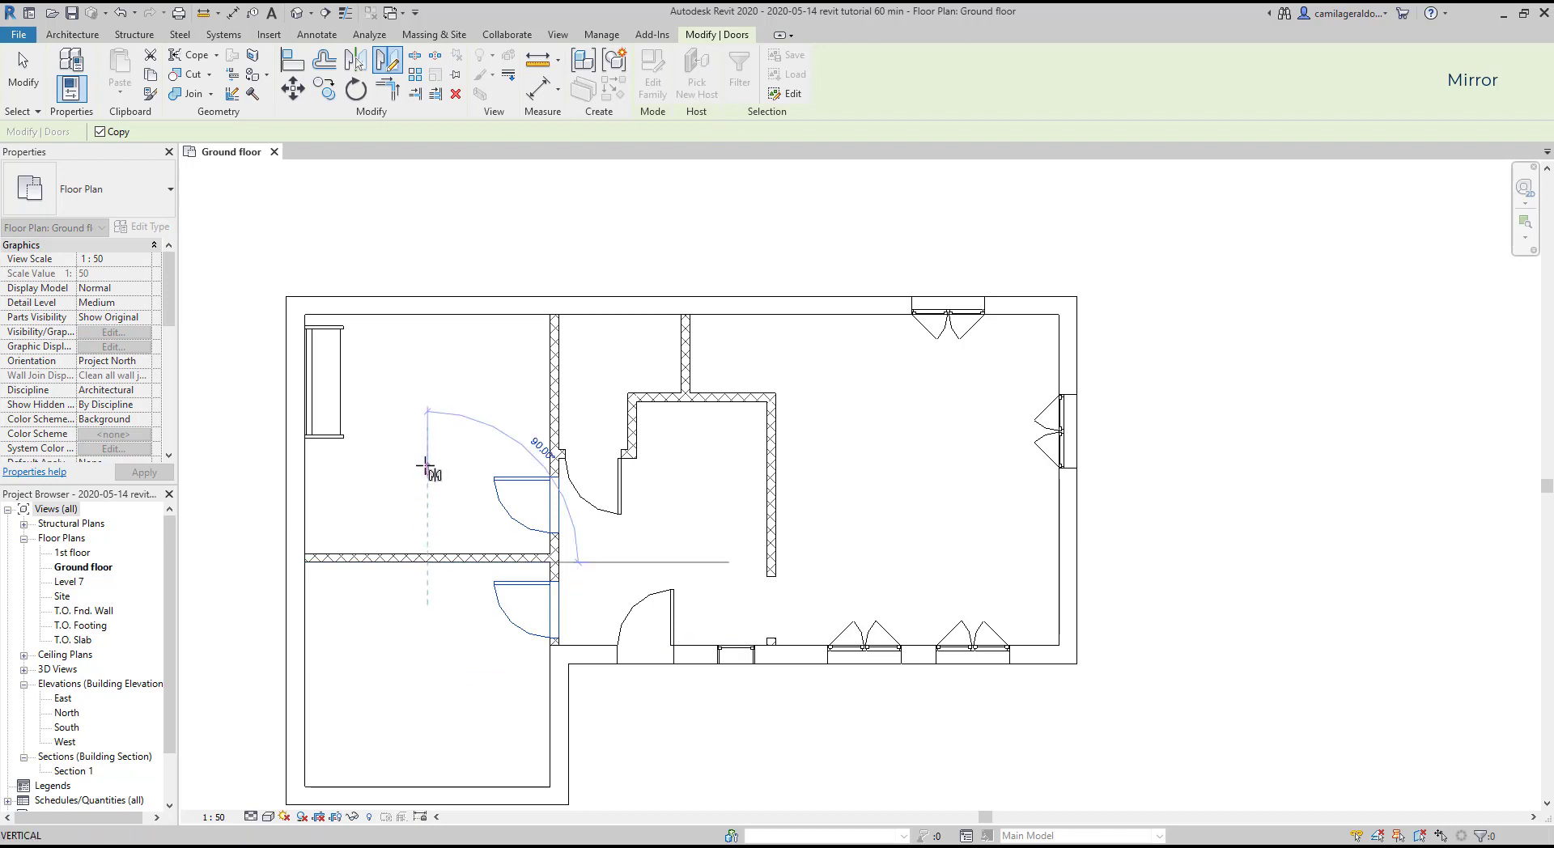
click(429, 448)
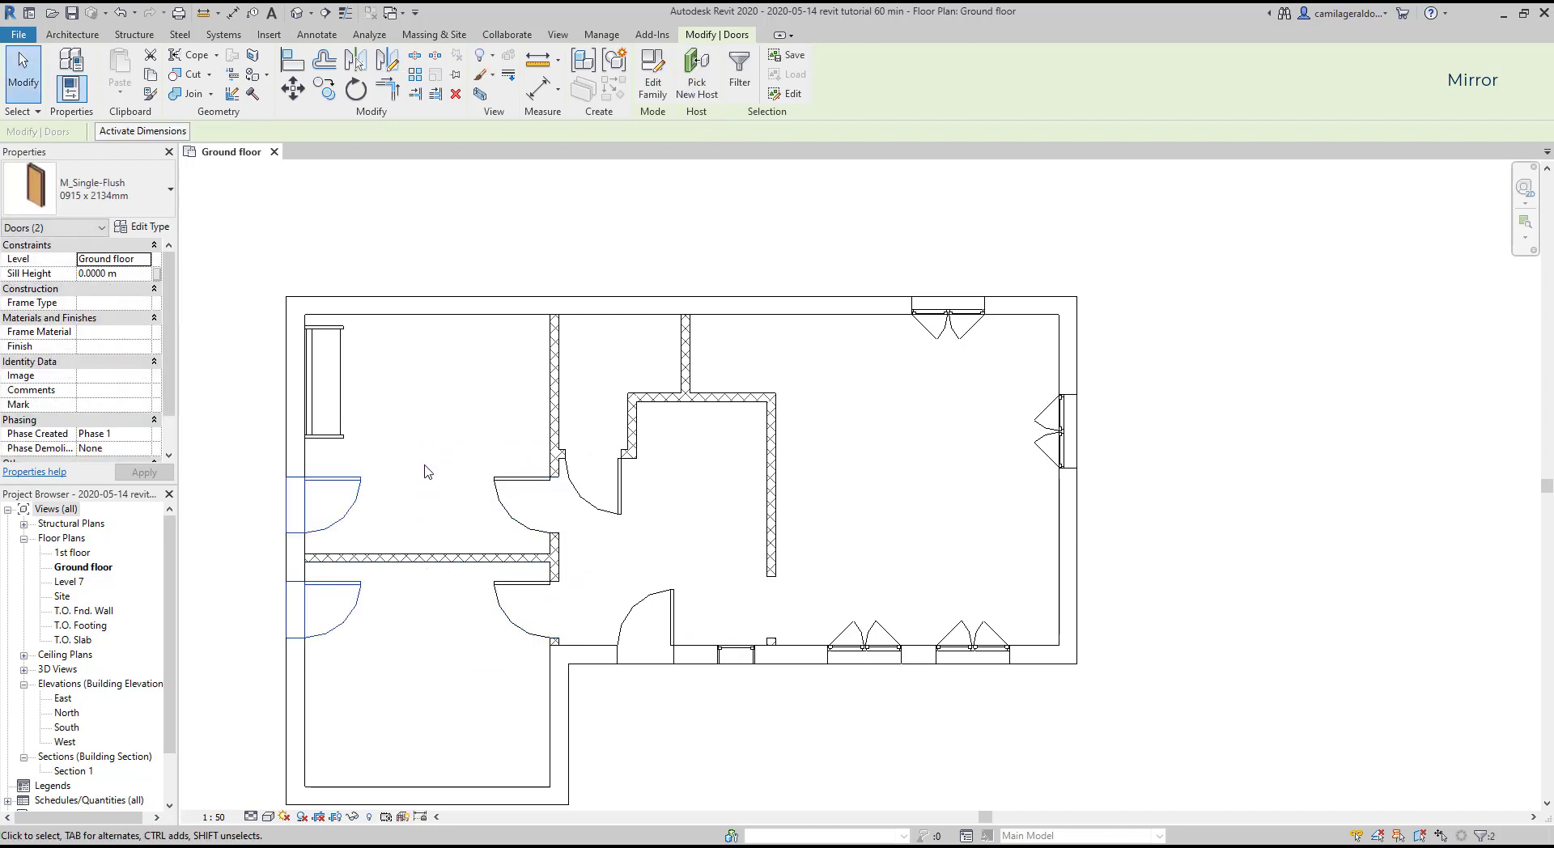
key(d)
key(m)
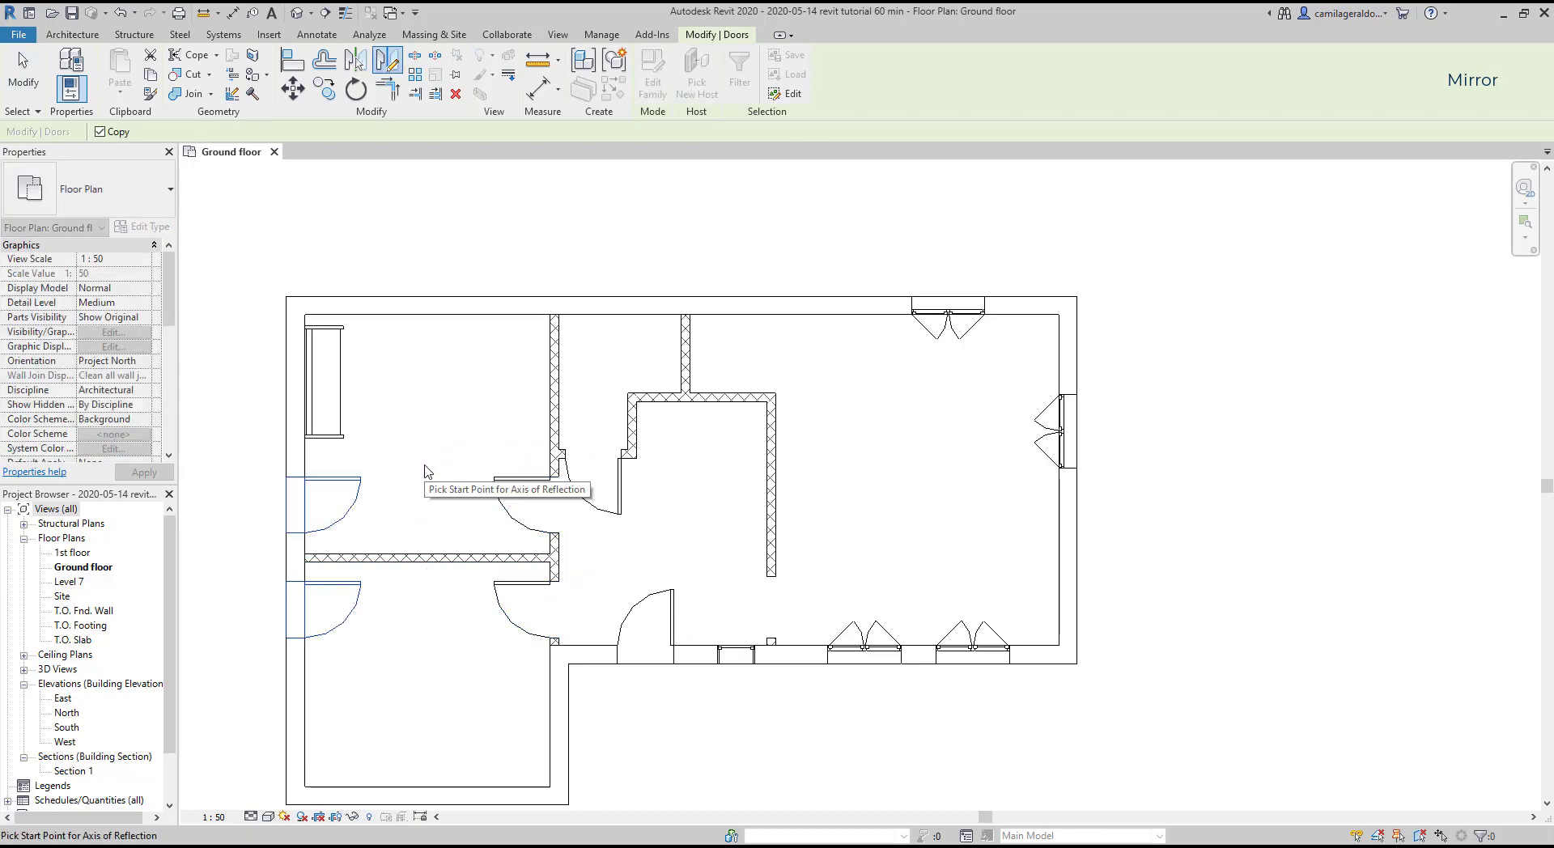
key(Escape)
key(Escape)
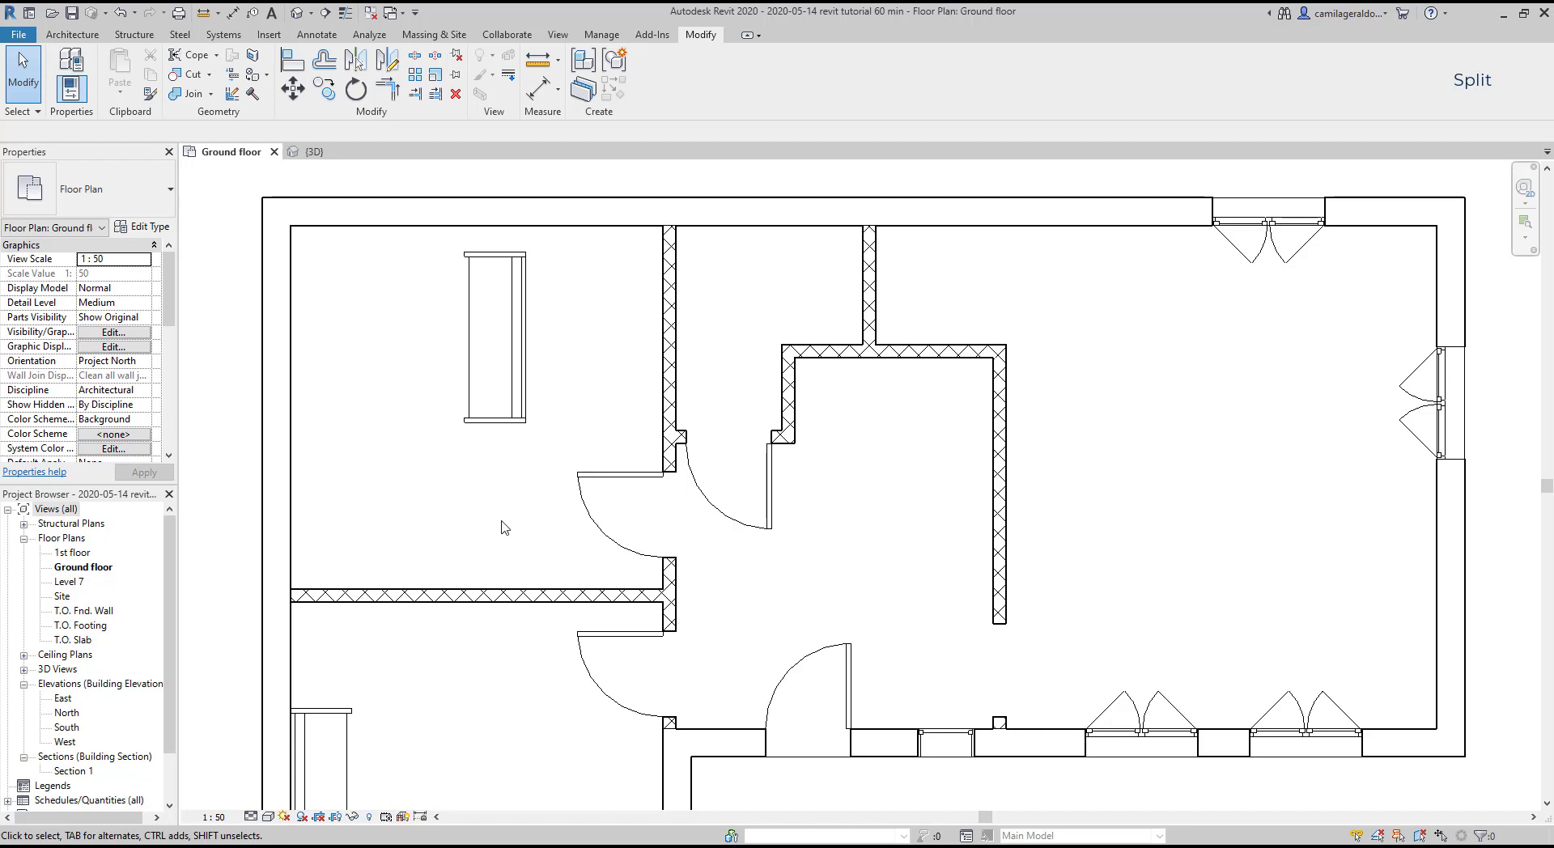
Step: Rotate the upper left room's sofa about half a turn so its back faces the left exterior wall
click(529, 399)
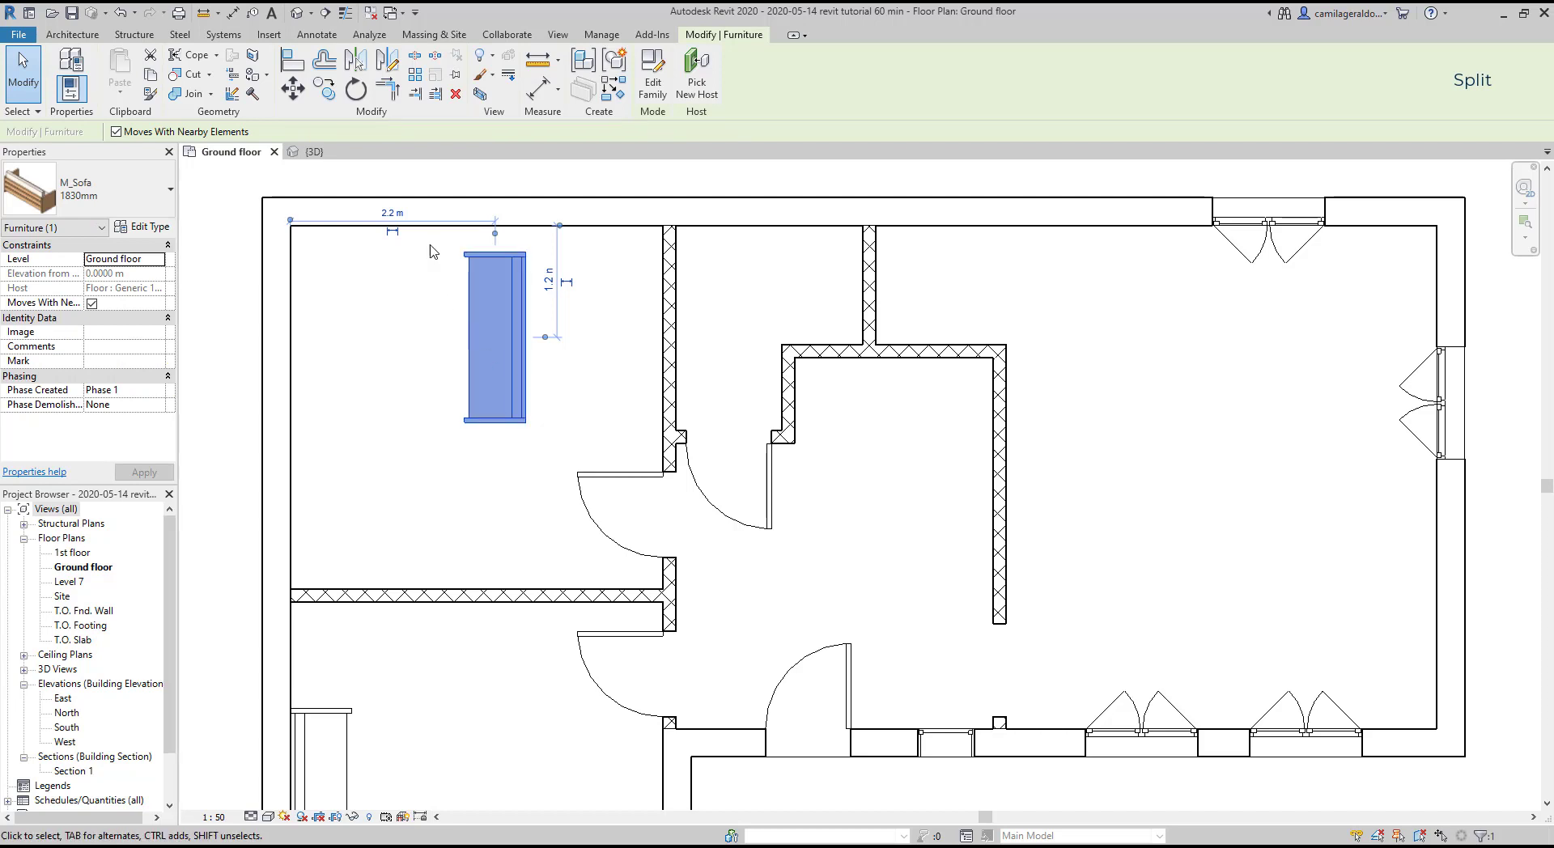
click(357, 89)
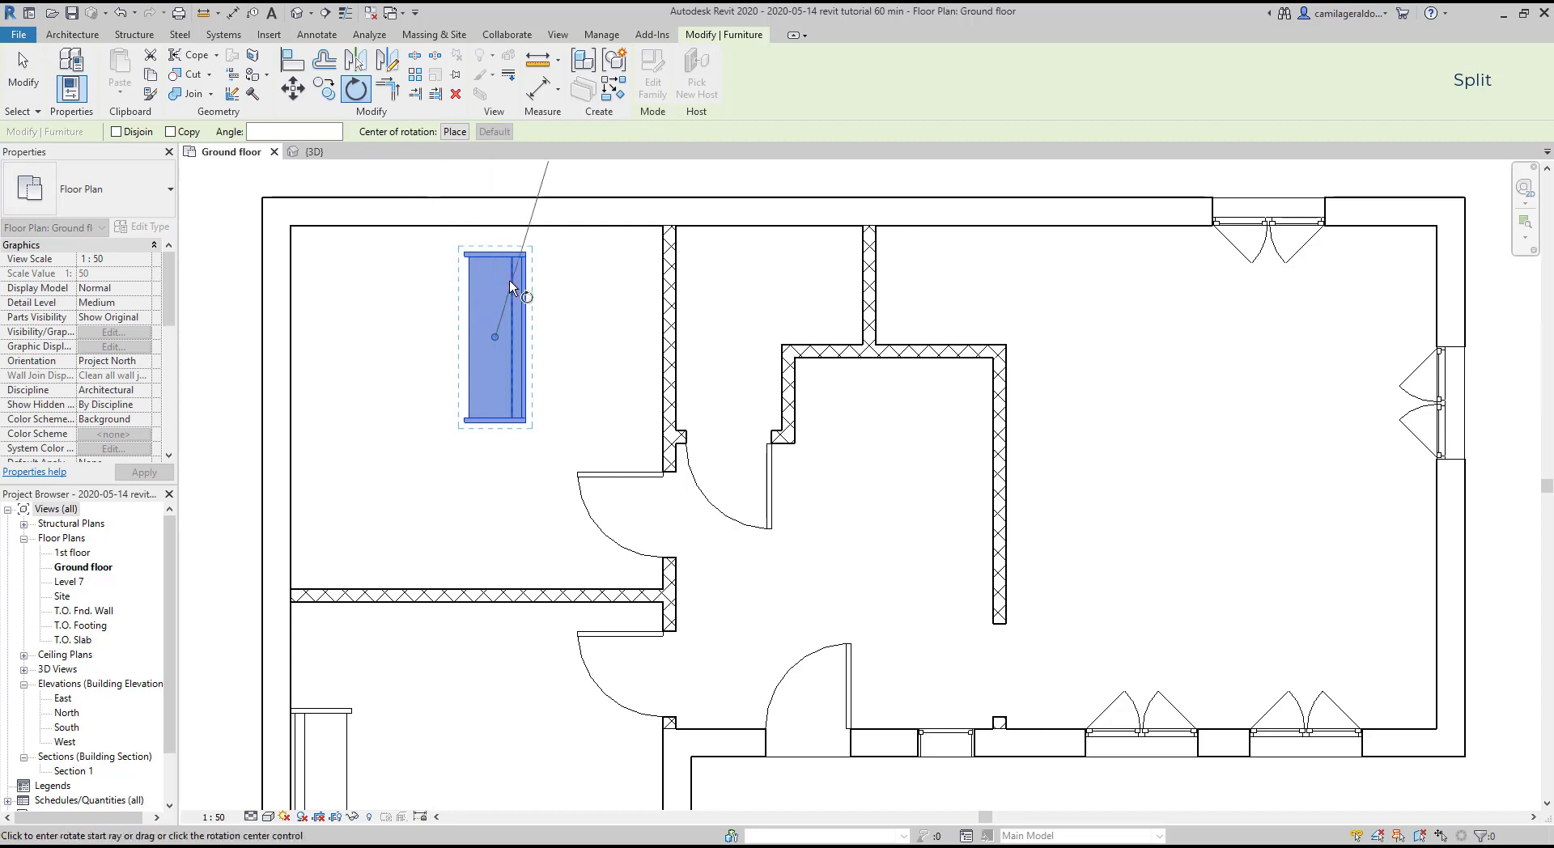
click(493, 229)
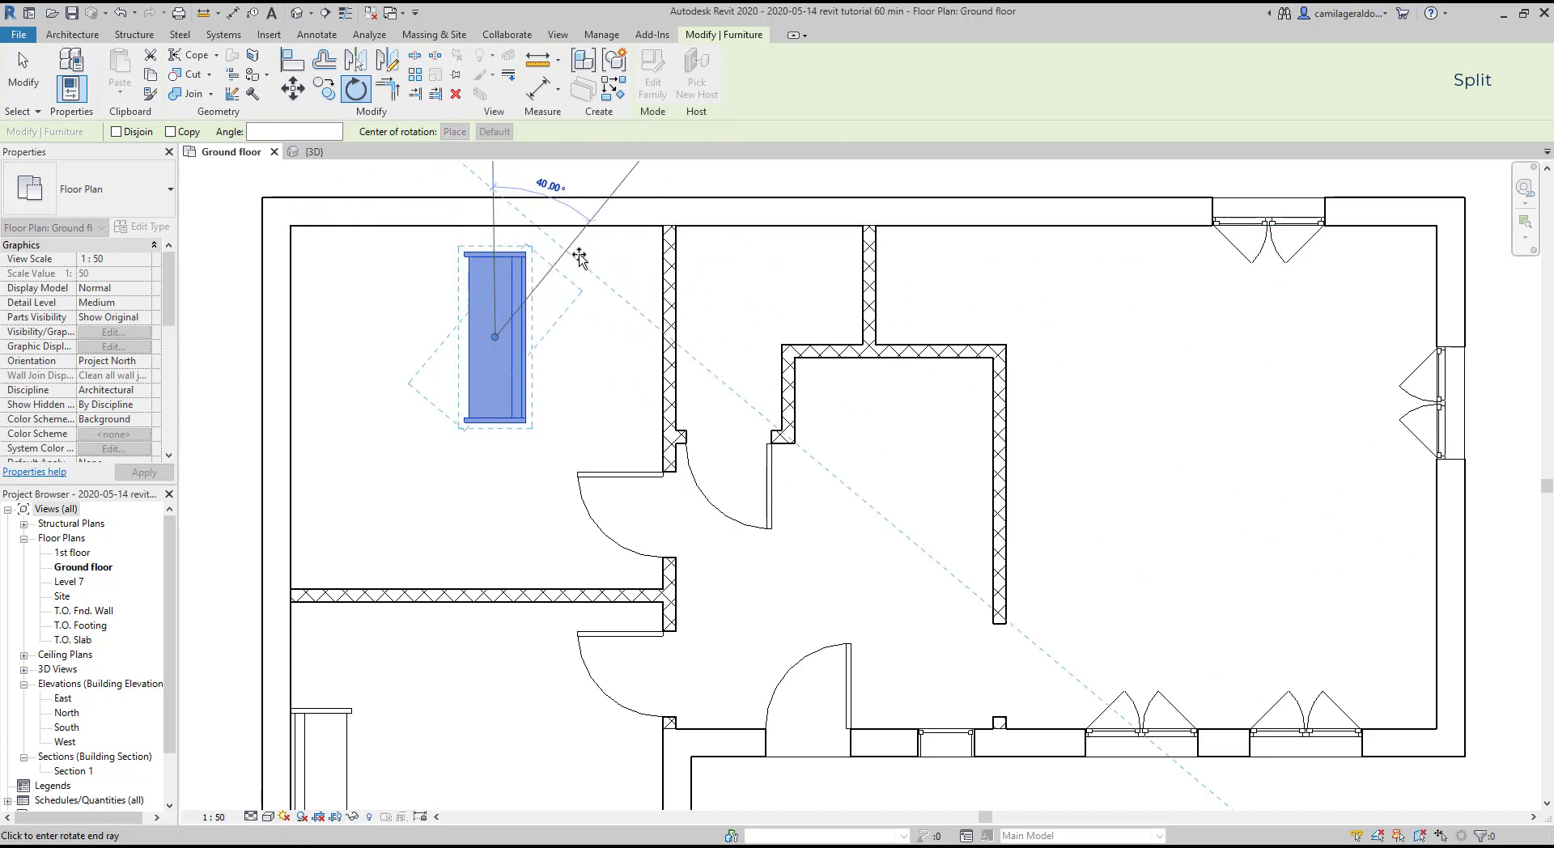
click(502, 555)
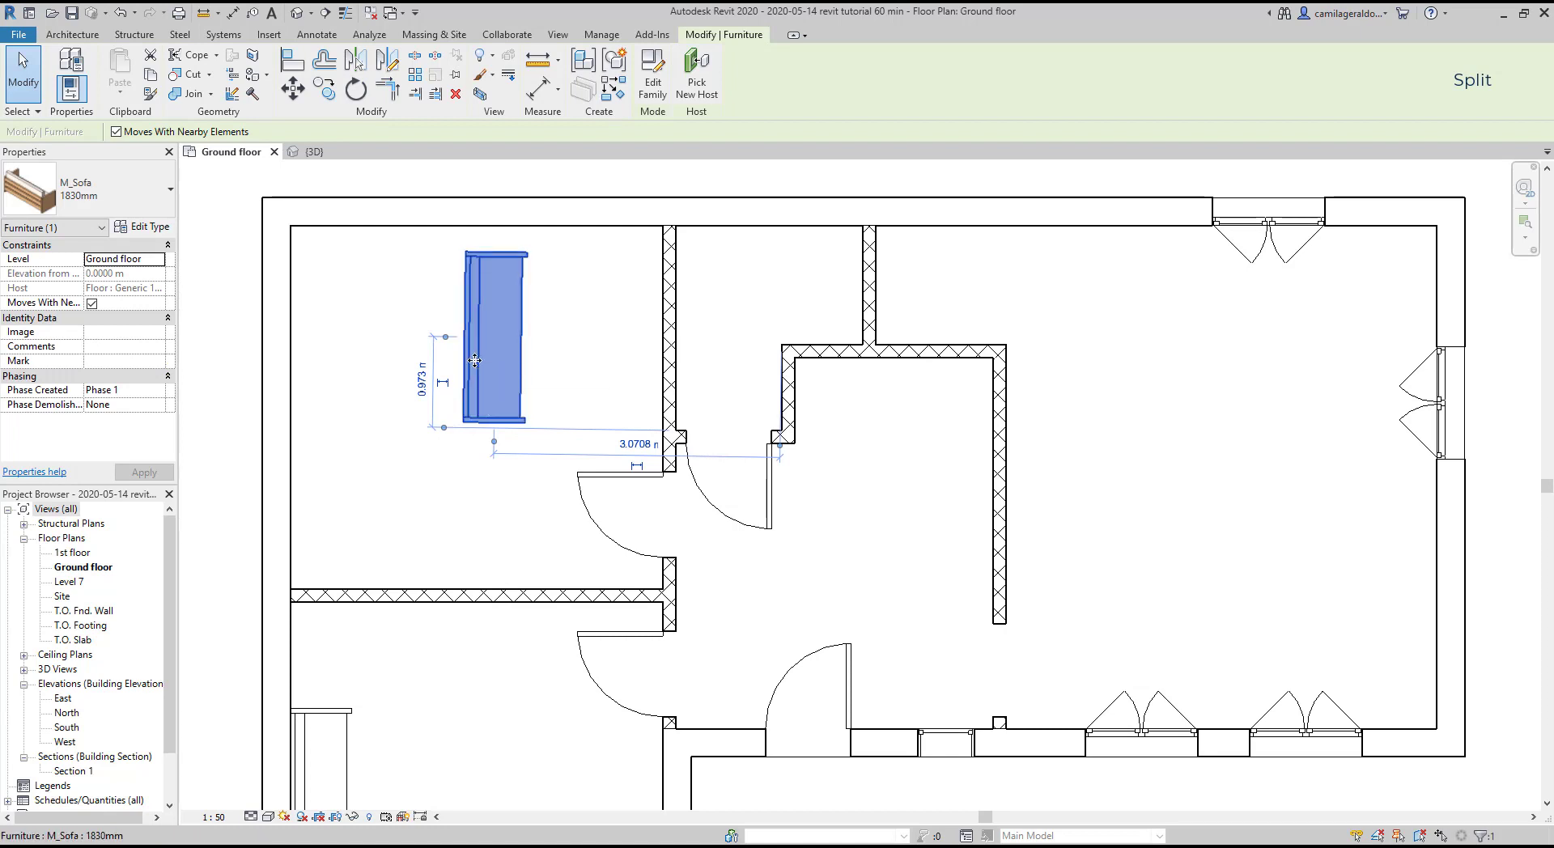
Step: Move the rotated sofa closer to the left exterior wall and align its back with the wall's inner face
drag(475, 360, 314, 384)
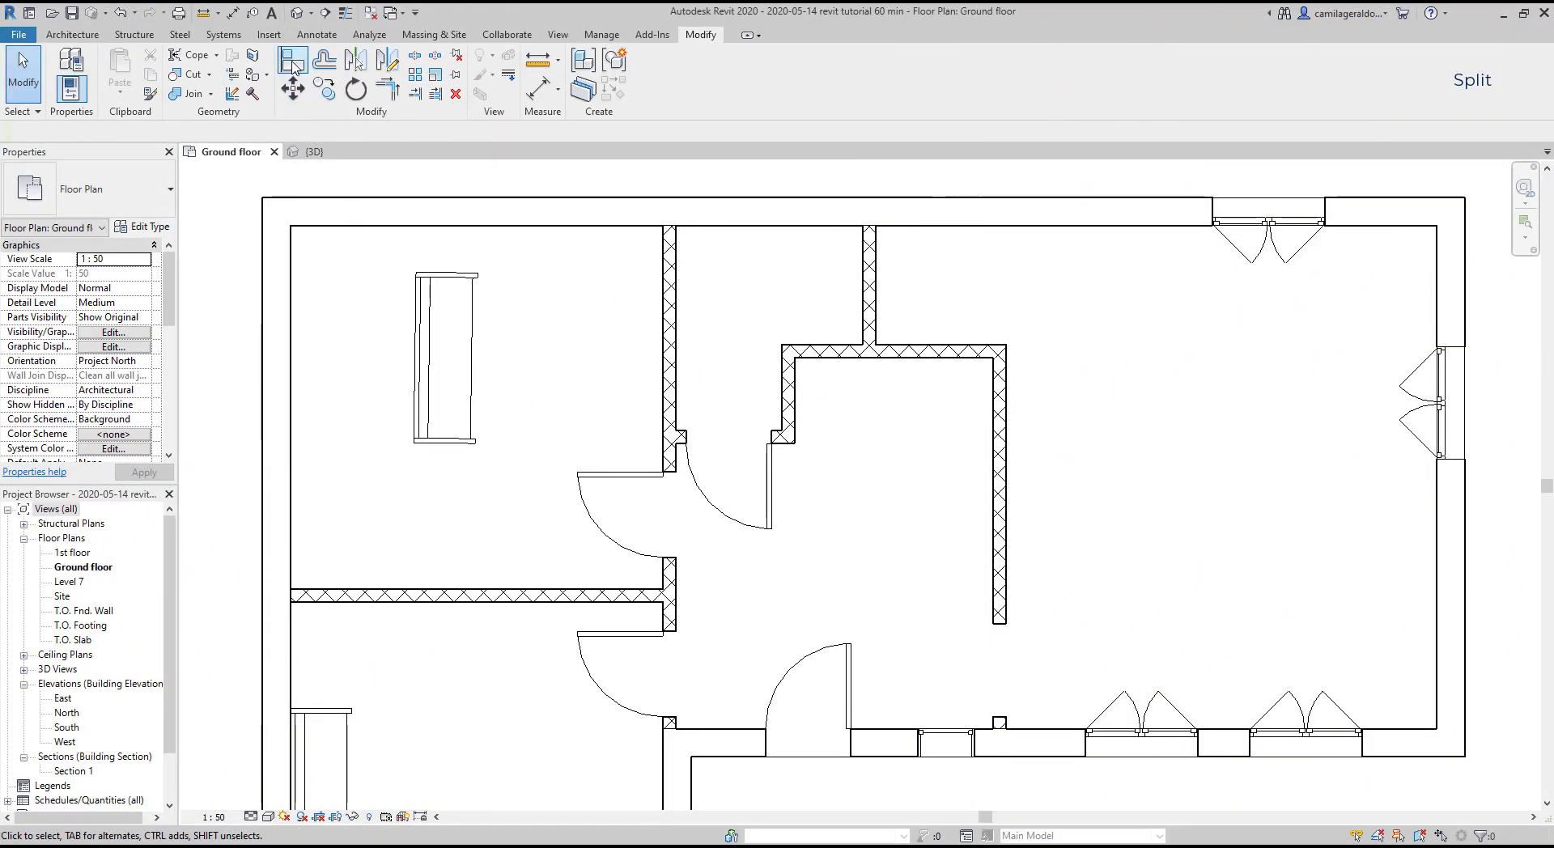
click(293, 66)
click(304, 319)
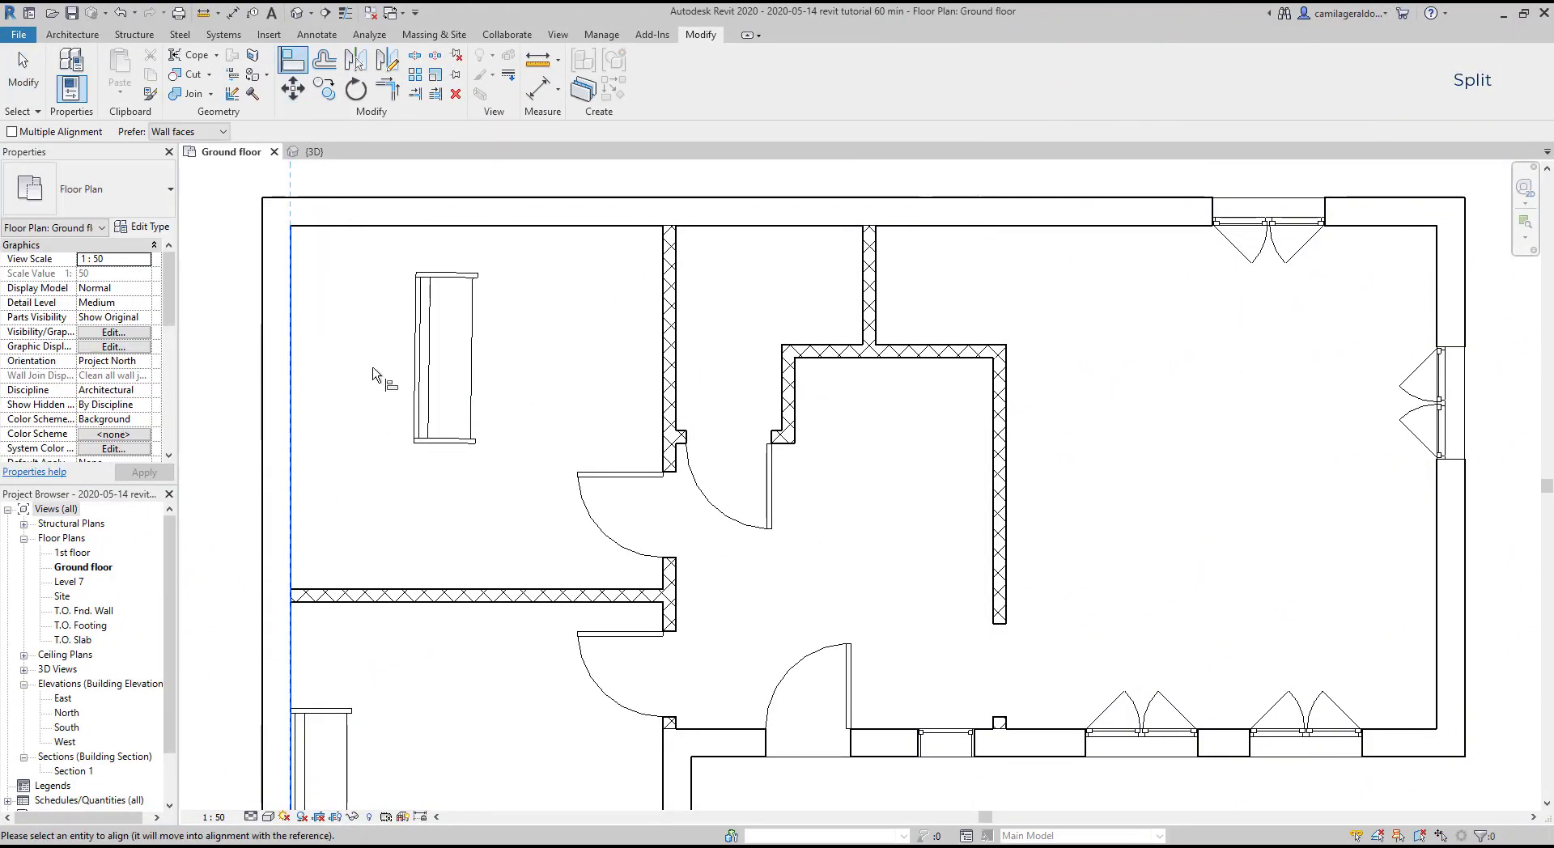
click(416, 421)
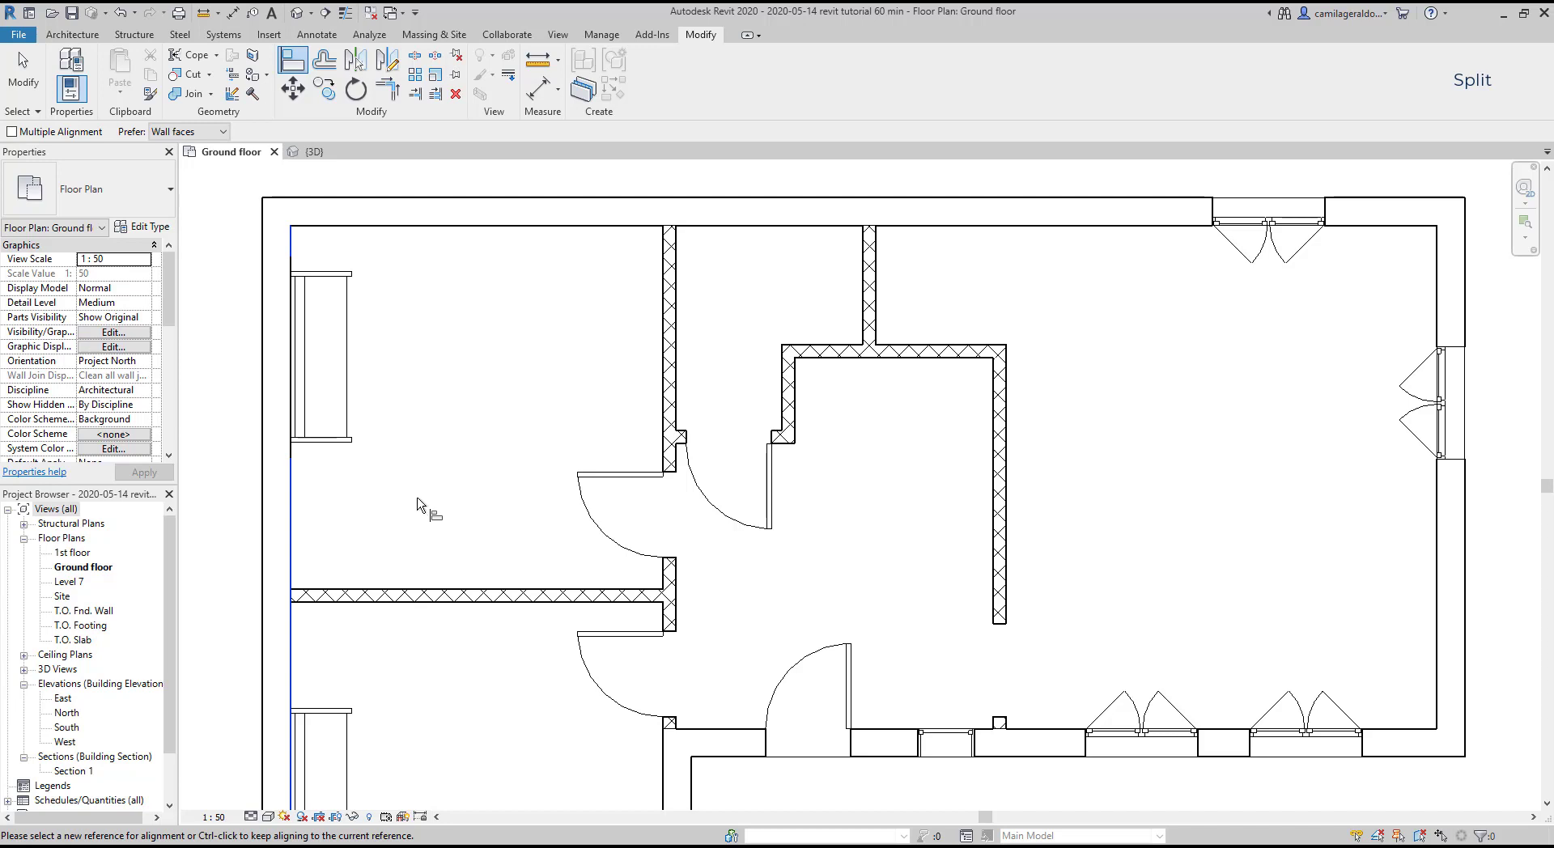
key(Escape)
key(Escape)
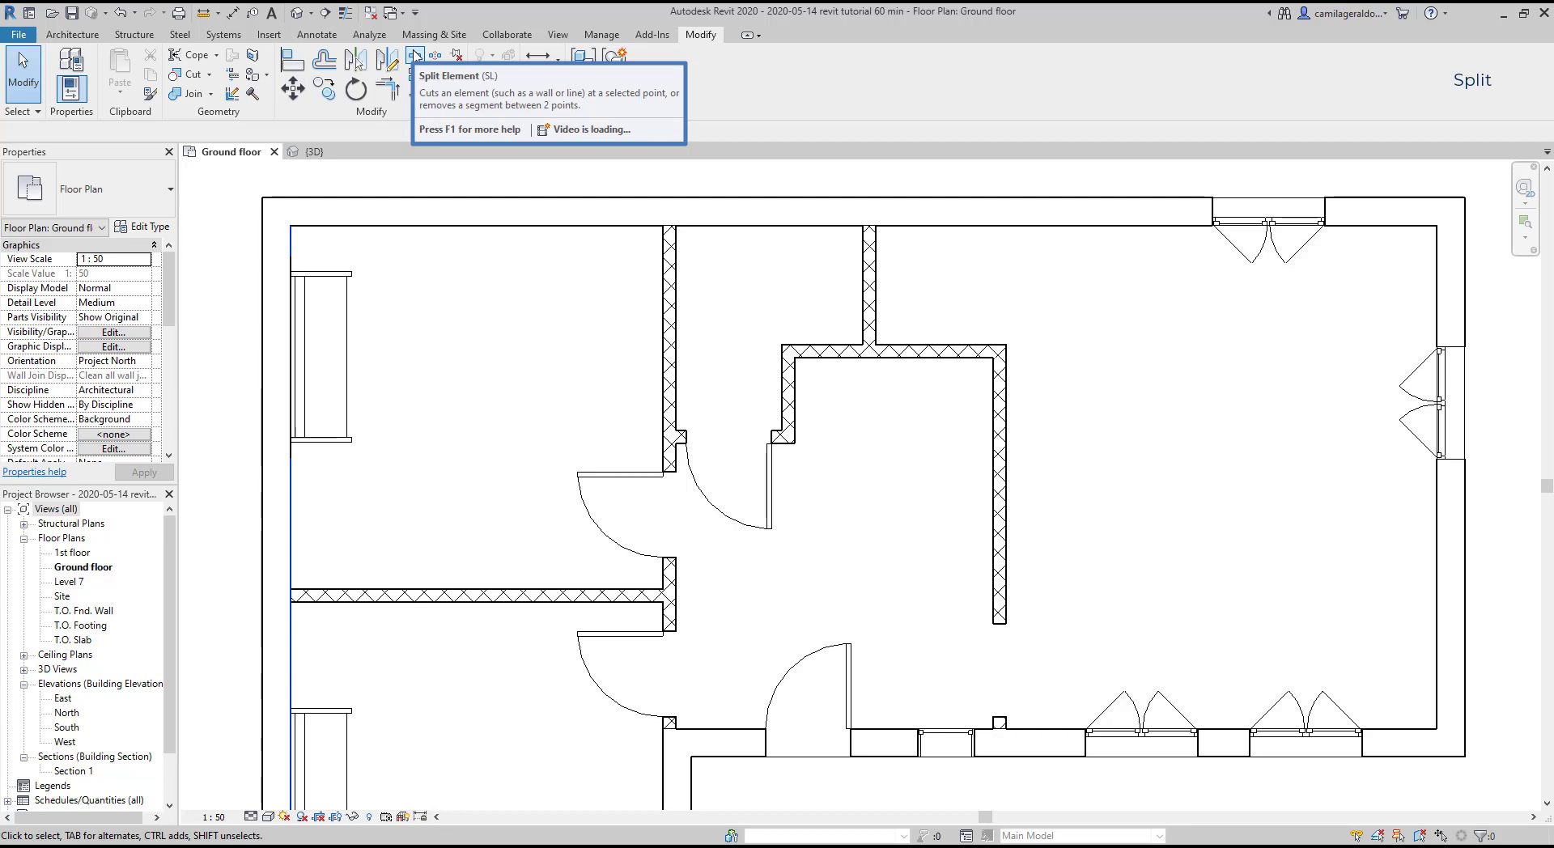
Step: Split the left rooms' horizontal dividing wall about 1 m from the left exterior wall and again about 1.5 m further along
click(414, 55)
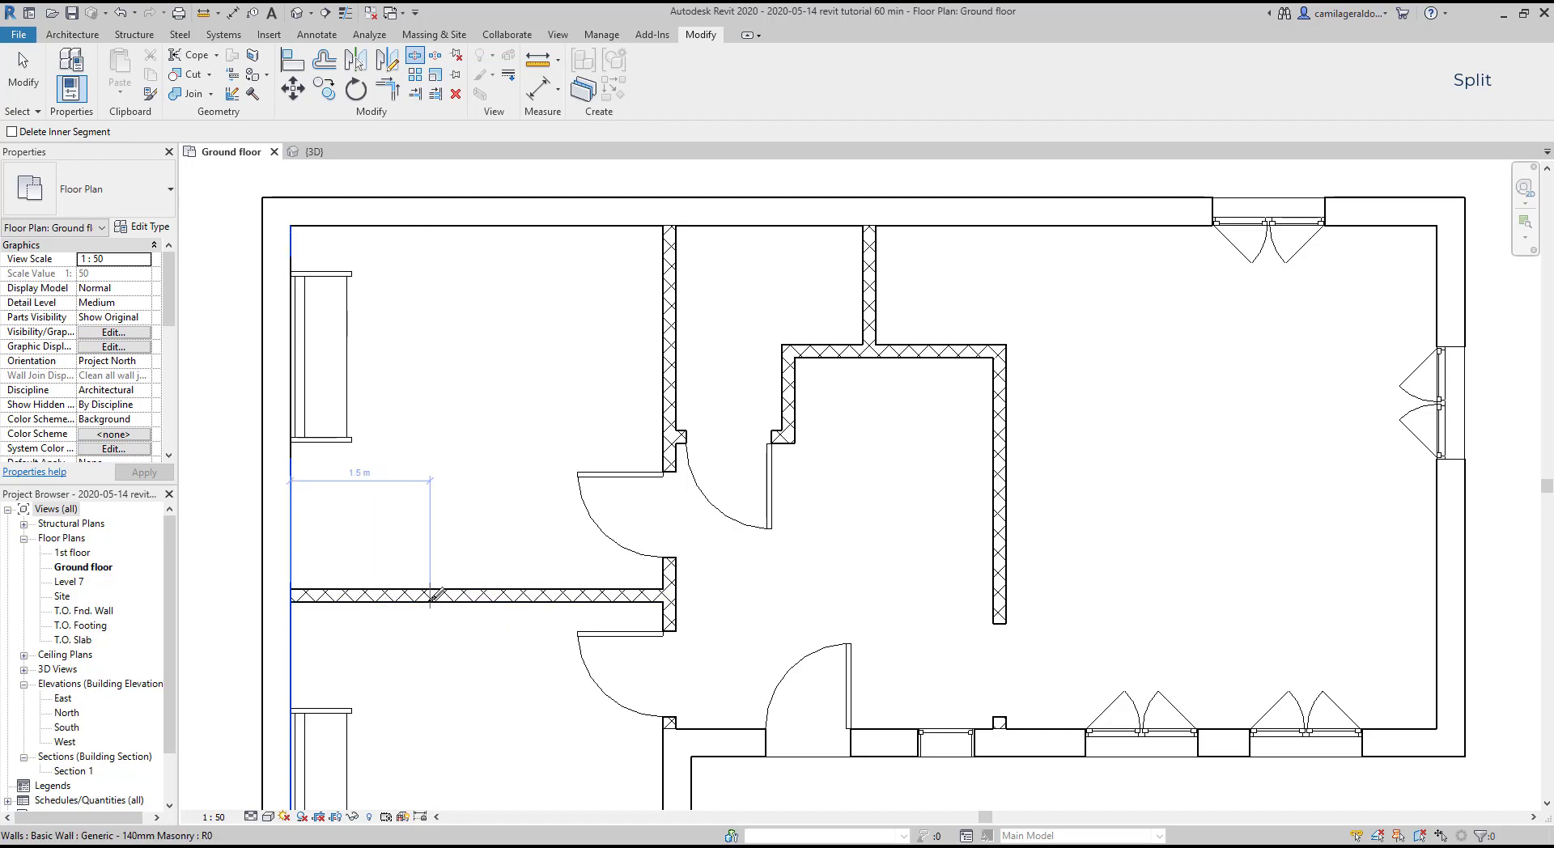
click(385, 596)
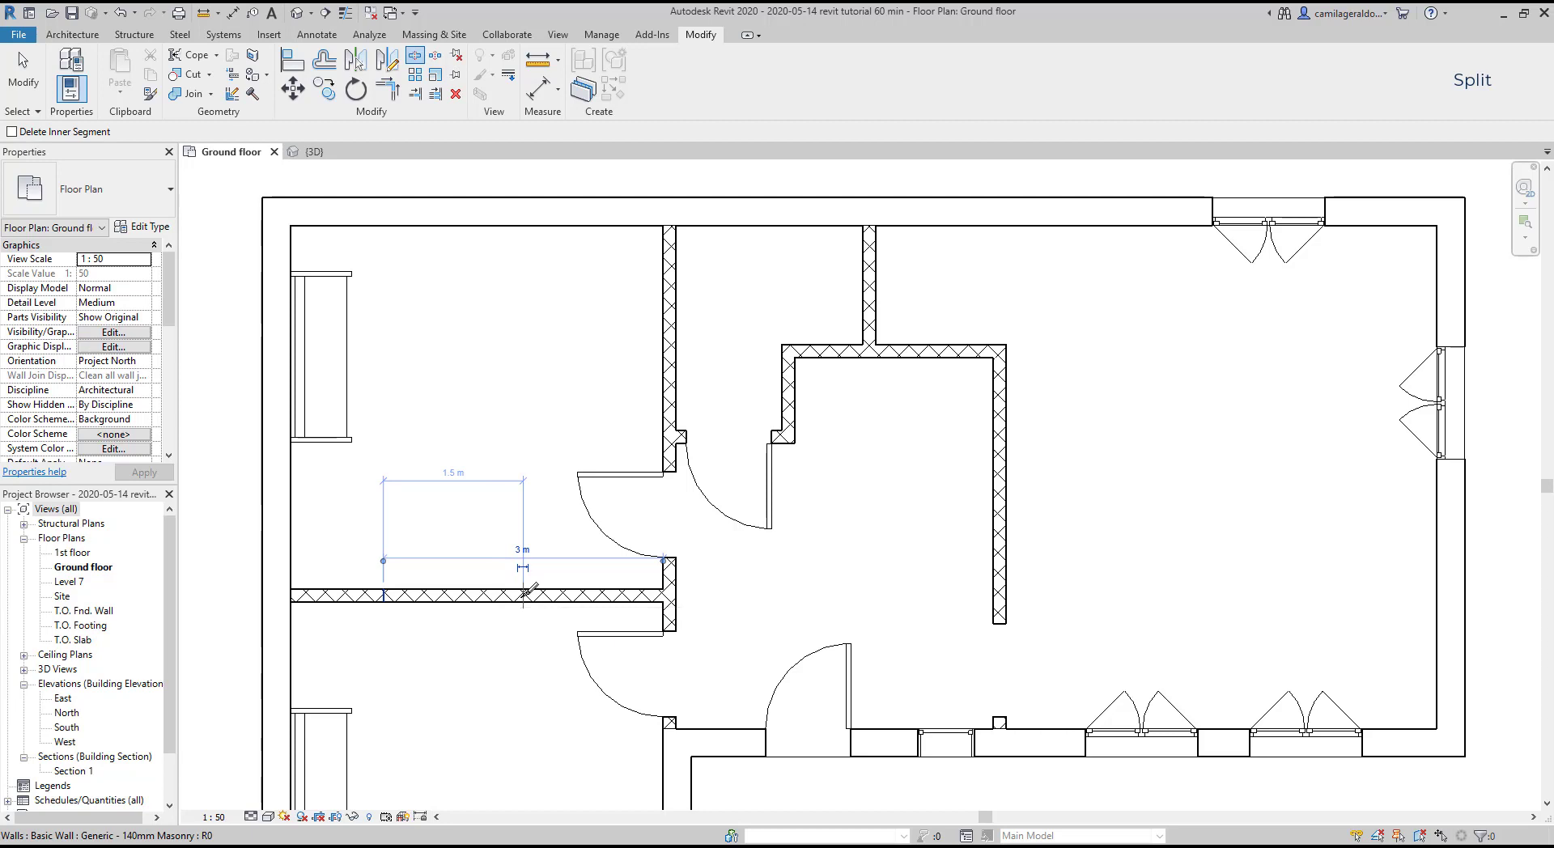
click(524, 595)
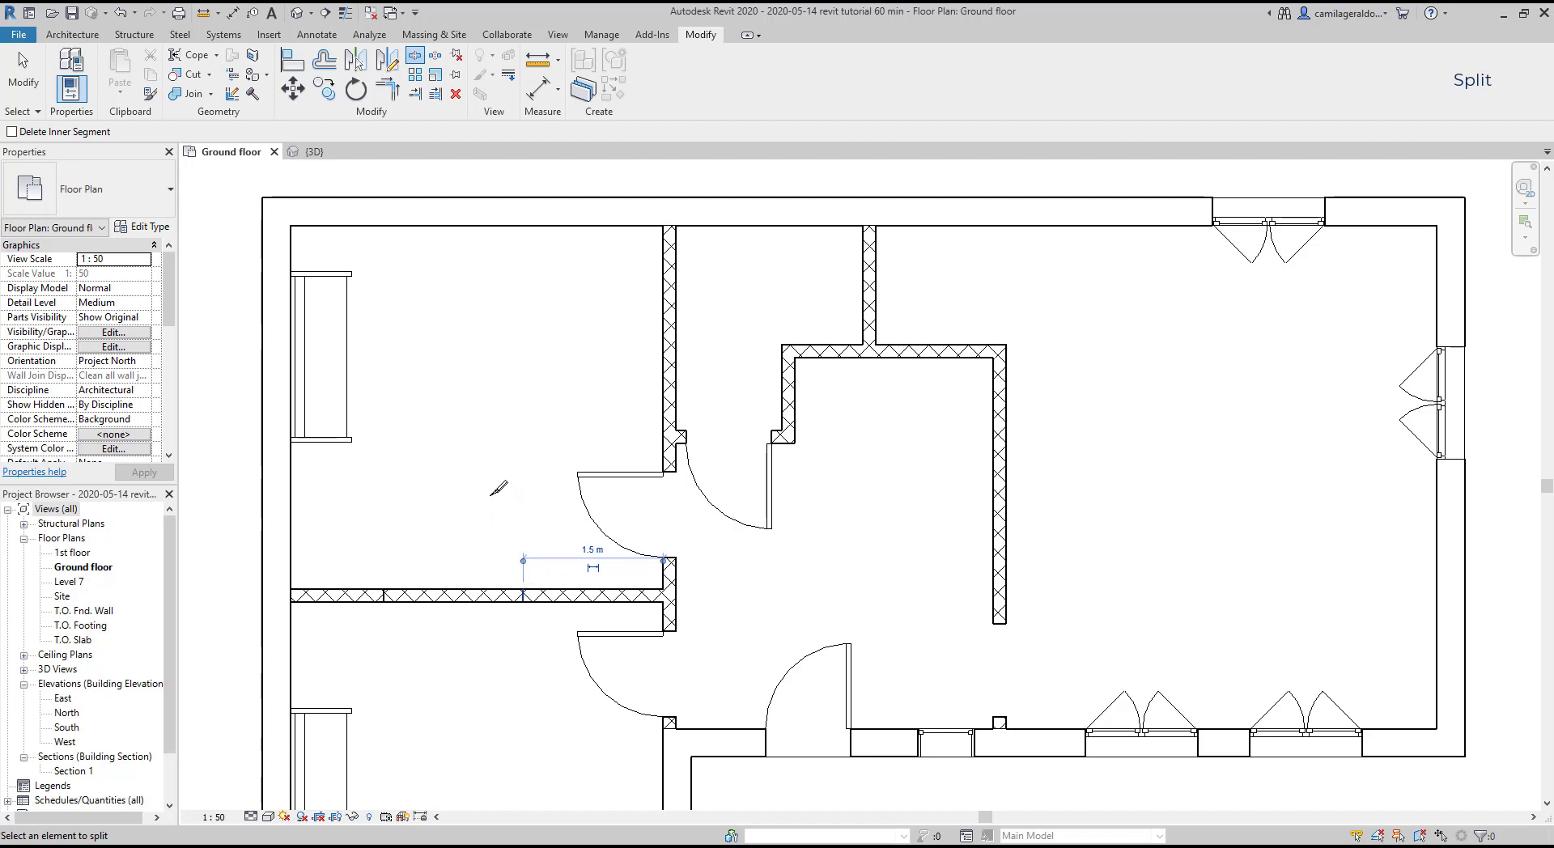
key(Escape)
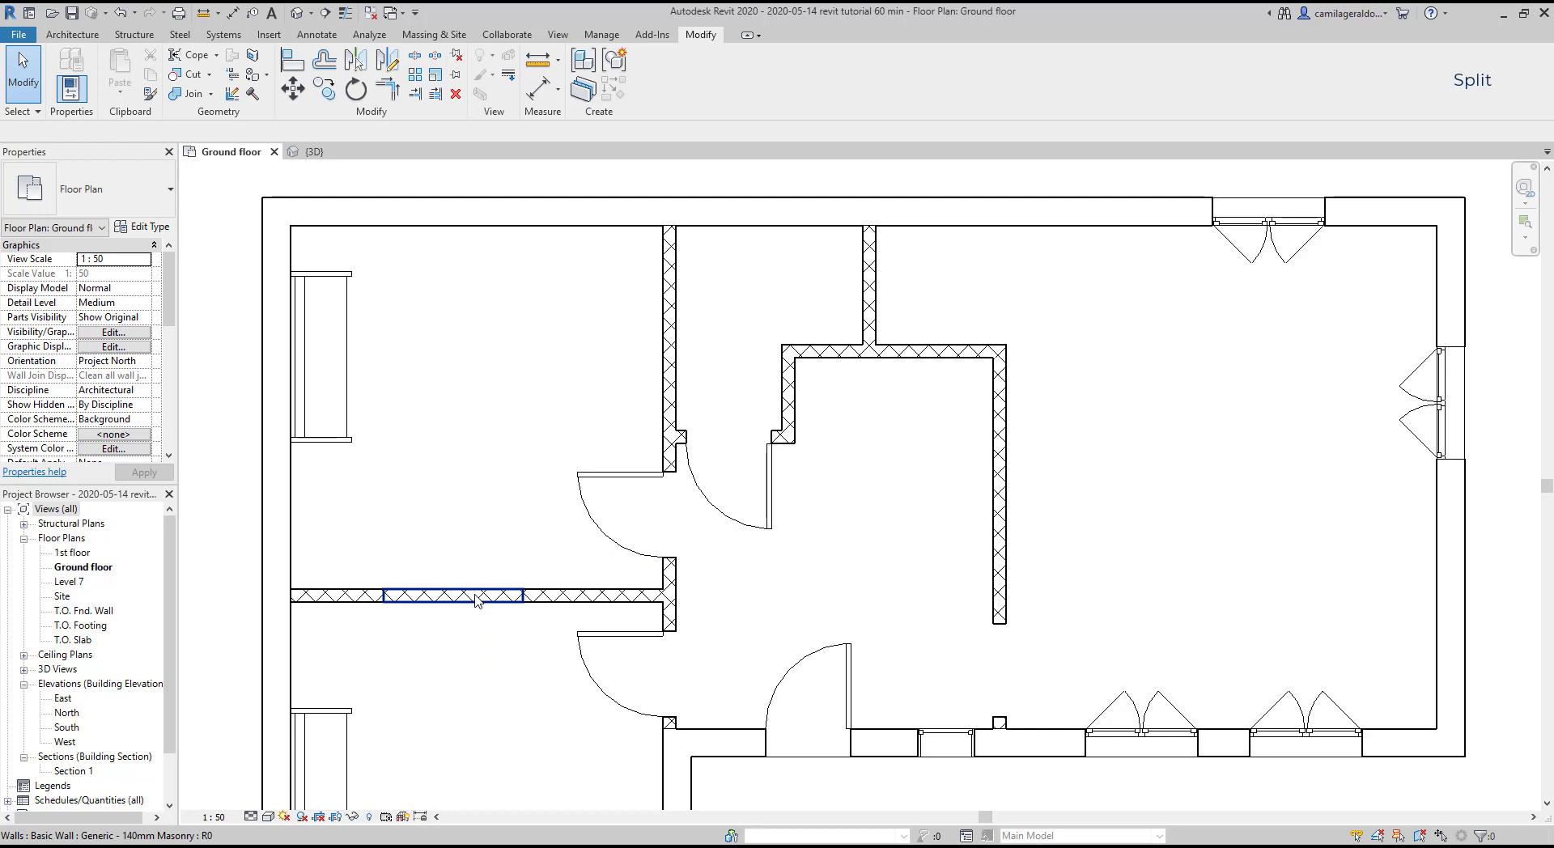
Step: Delete the middle segment of the split dividing wall
click(476, 600)
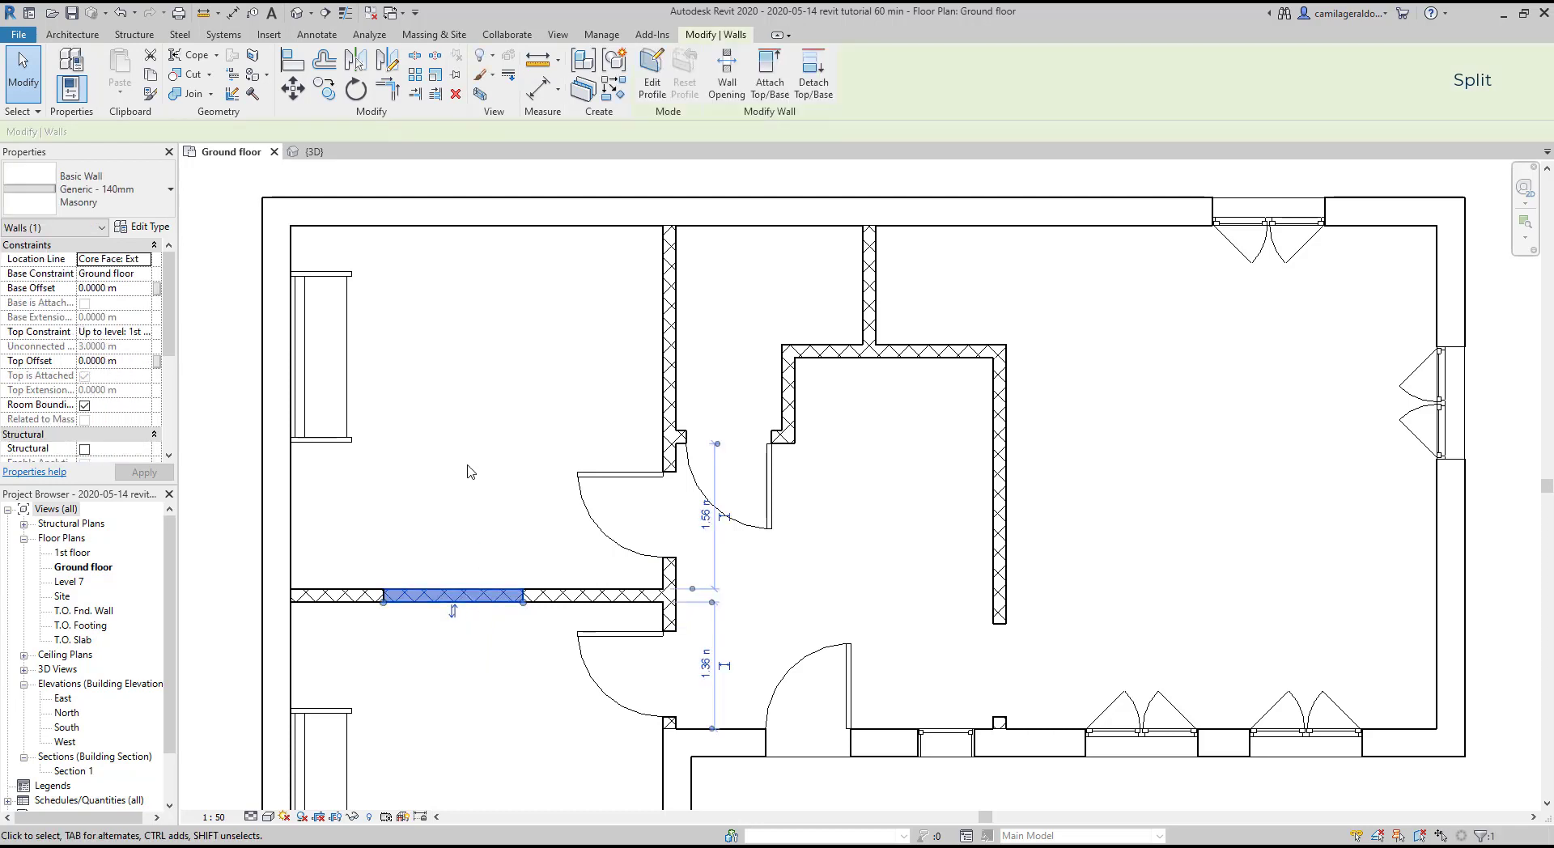
key(Delete)
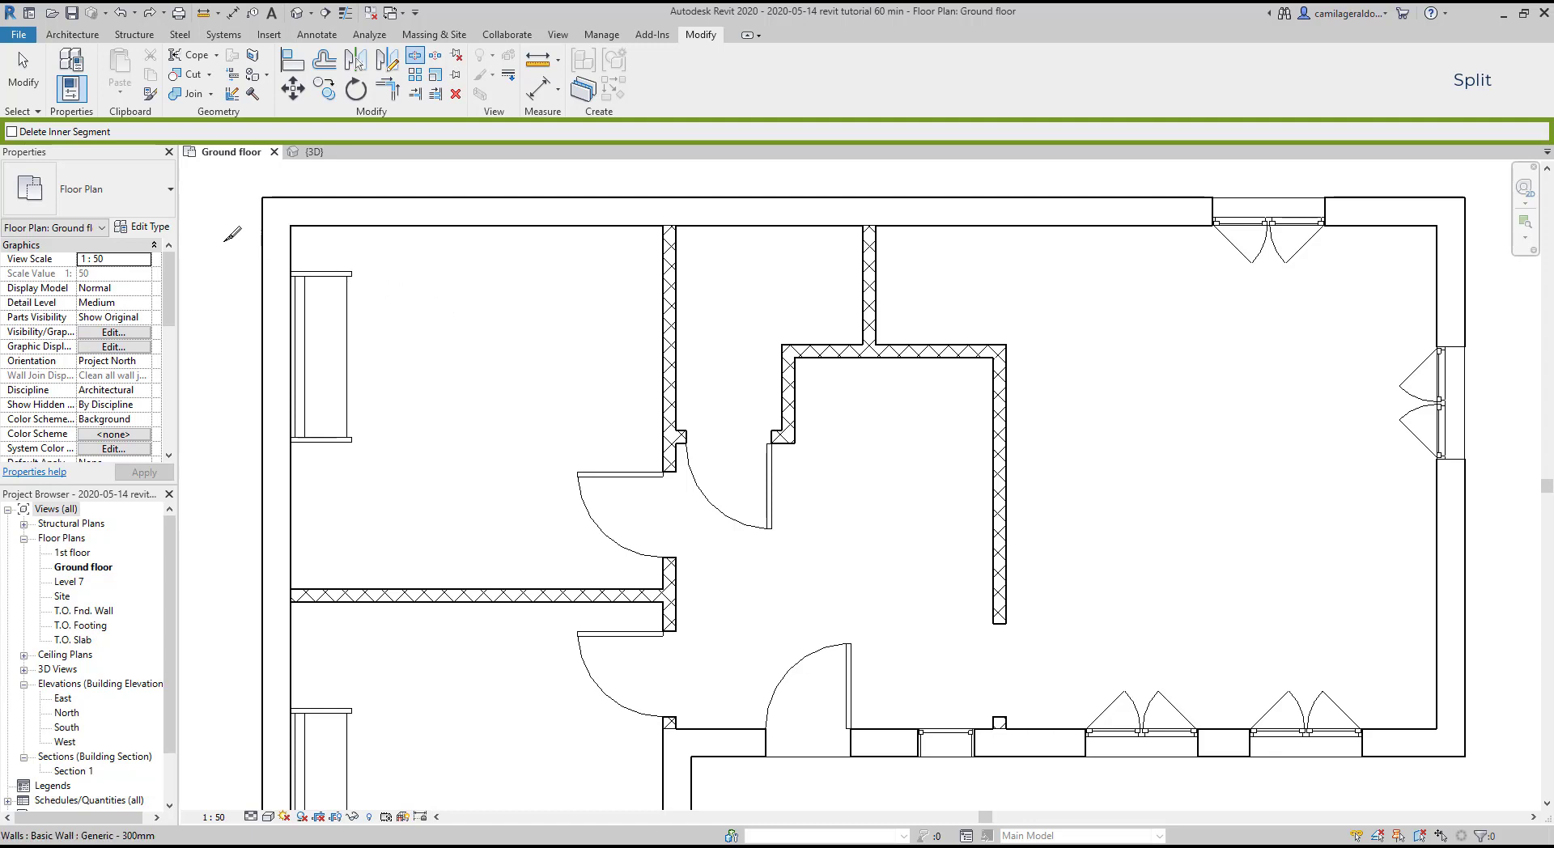
Step: Split the dividing wall with Delete Inner Segment enabled, removing the part from about 1 m to 2.5 m from the left exterior wall
click(13, 131)
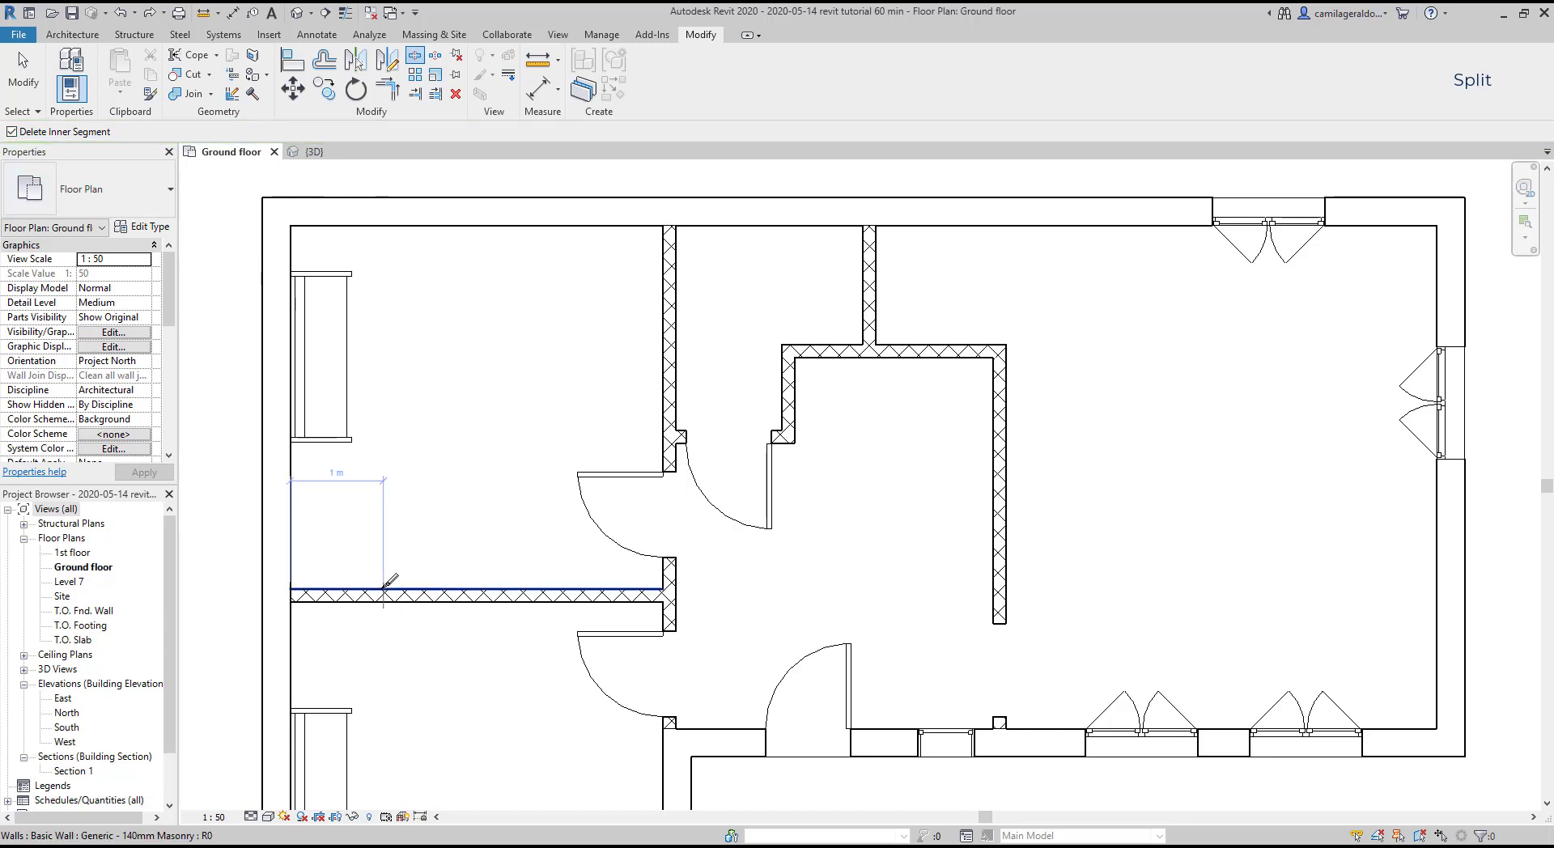
click(384, 590)
click(522, 596)
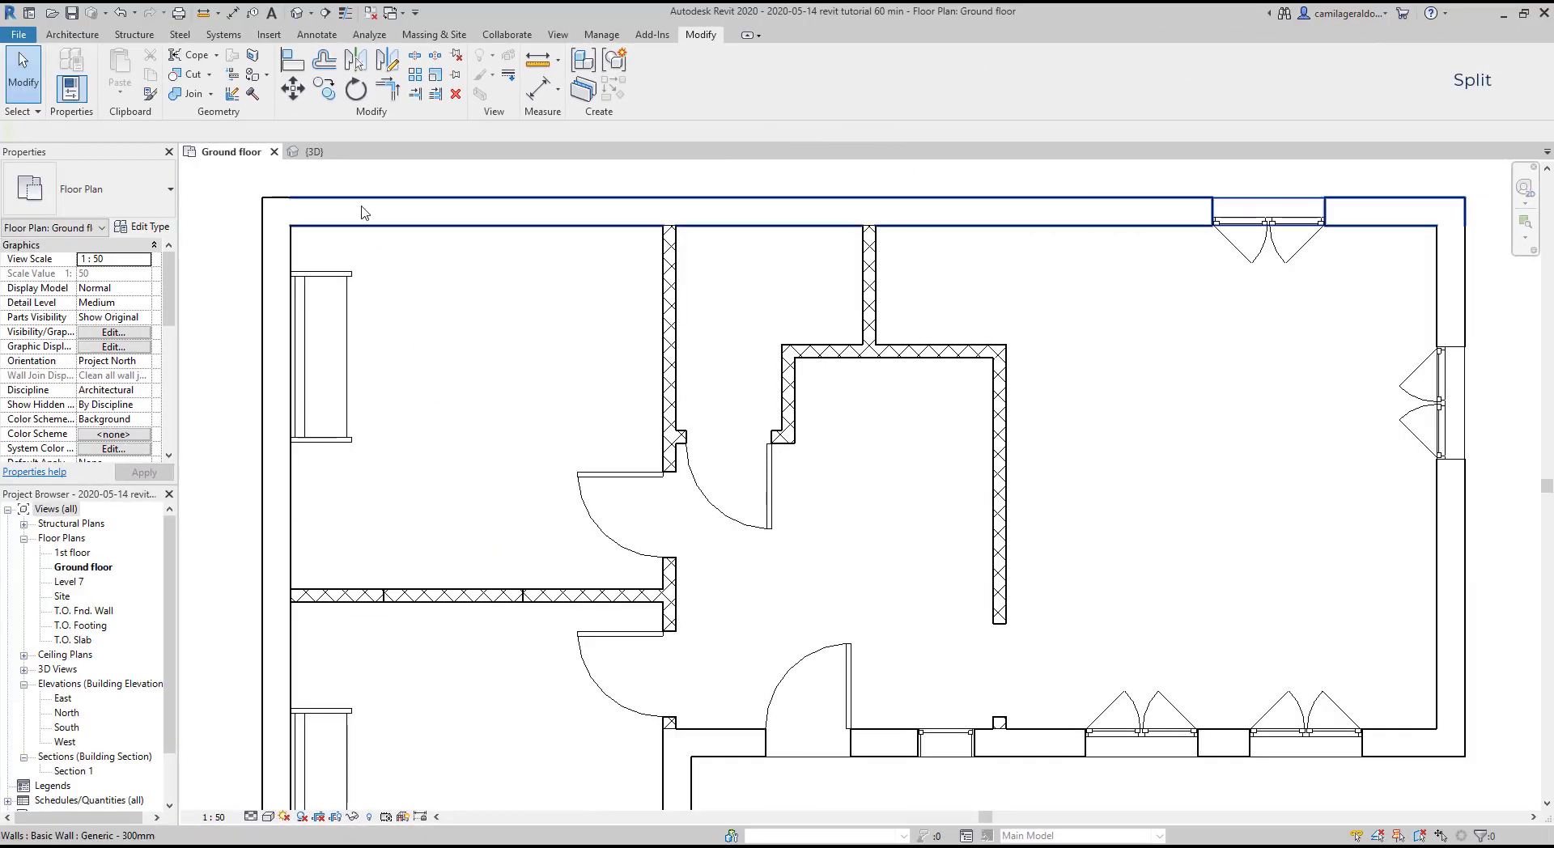
Step: Examine the split dividing wall in the 3D view, selecting its middle segment to check the separate pieces
click(330, 154)
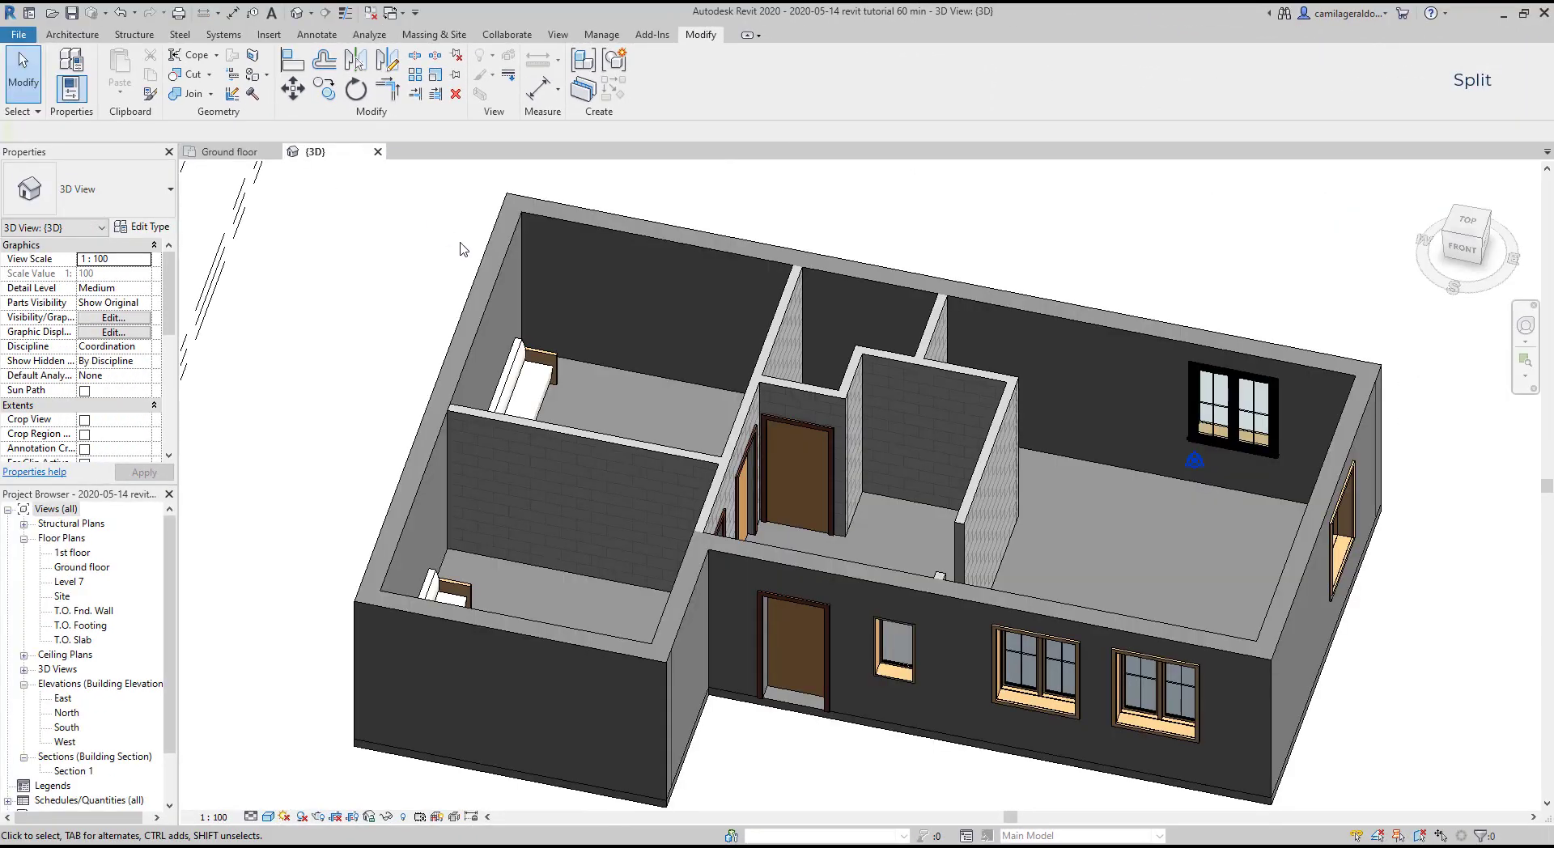
middle_drag(625, 608, 583, 524)
scroll(437, 420, up, 2)
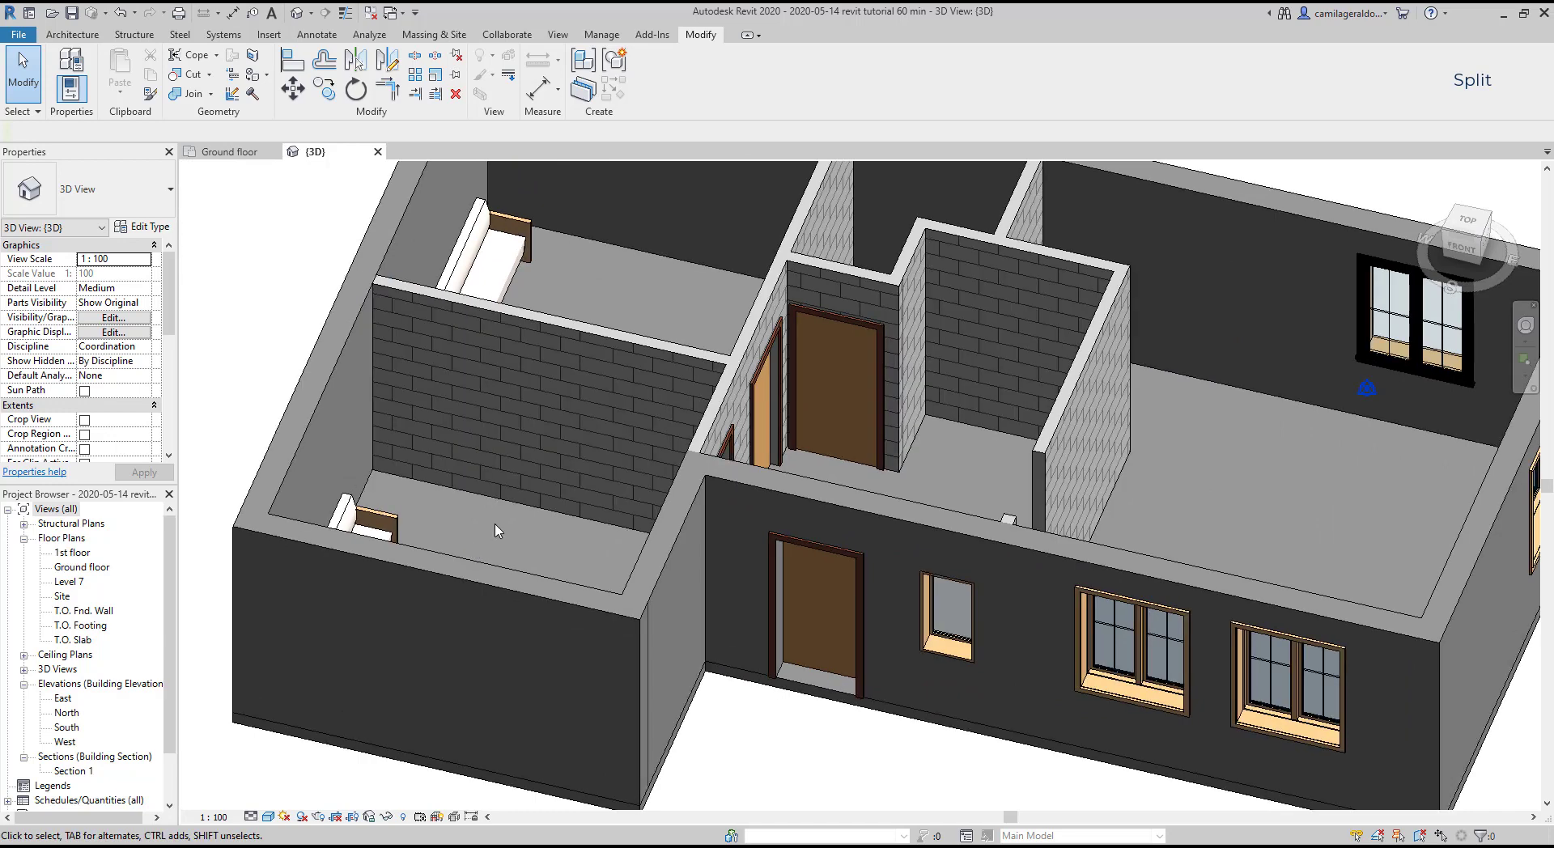
click(520, 470)
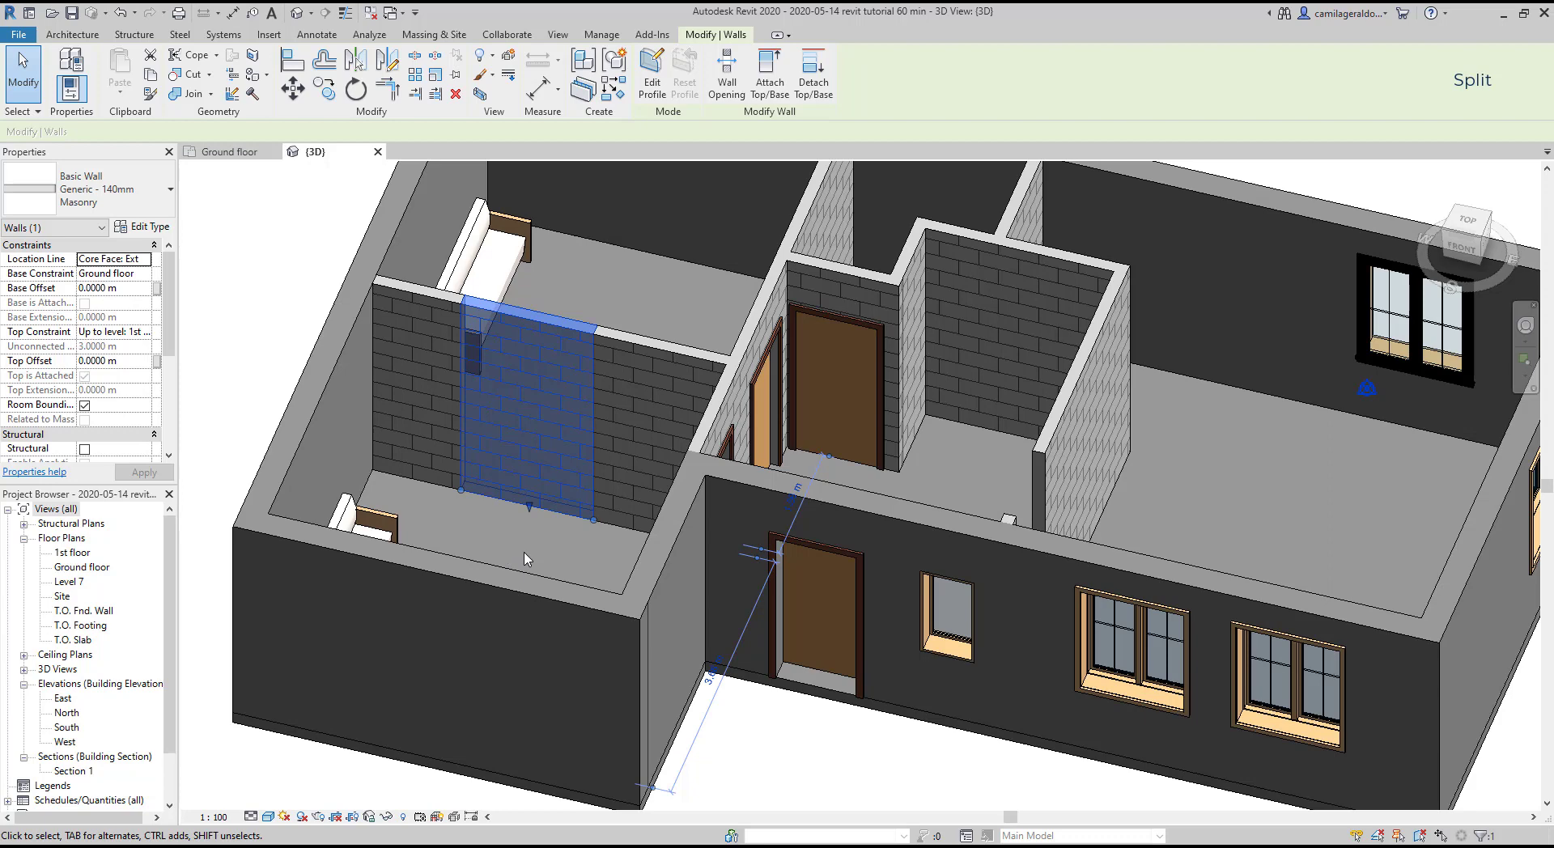
key(Escape)
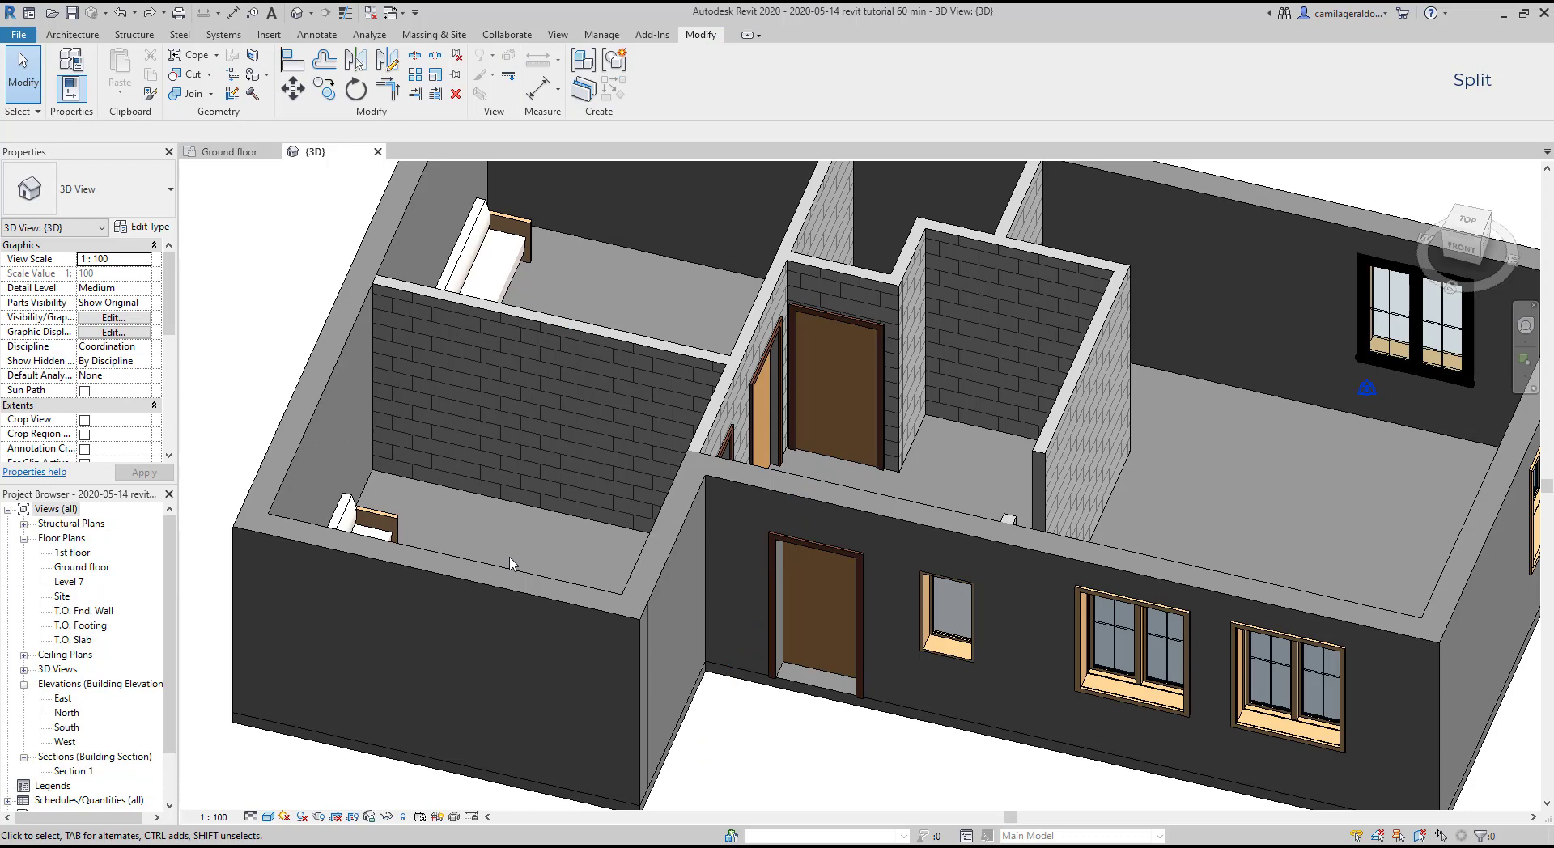
Step: Split the dividing wall horizontally in the 3D view, above mid-height at the middle segment's joint nearer the left exterior wall
click(417, 58)
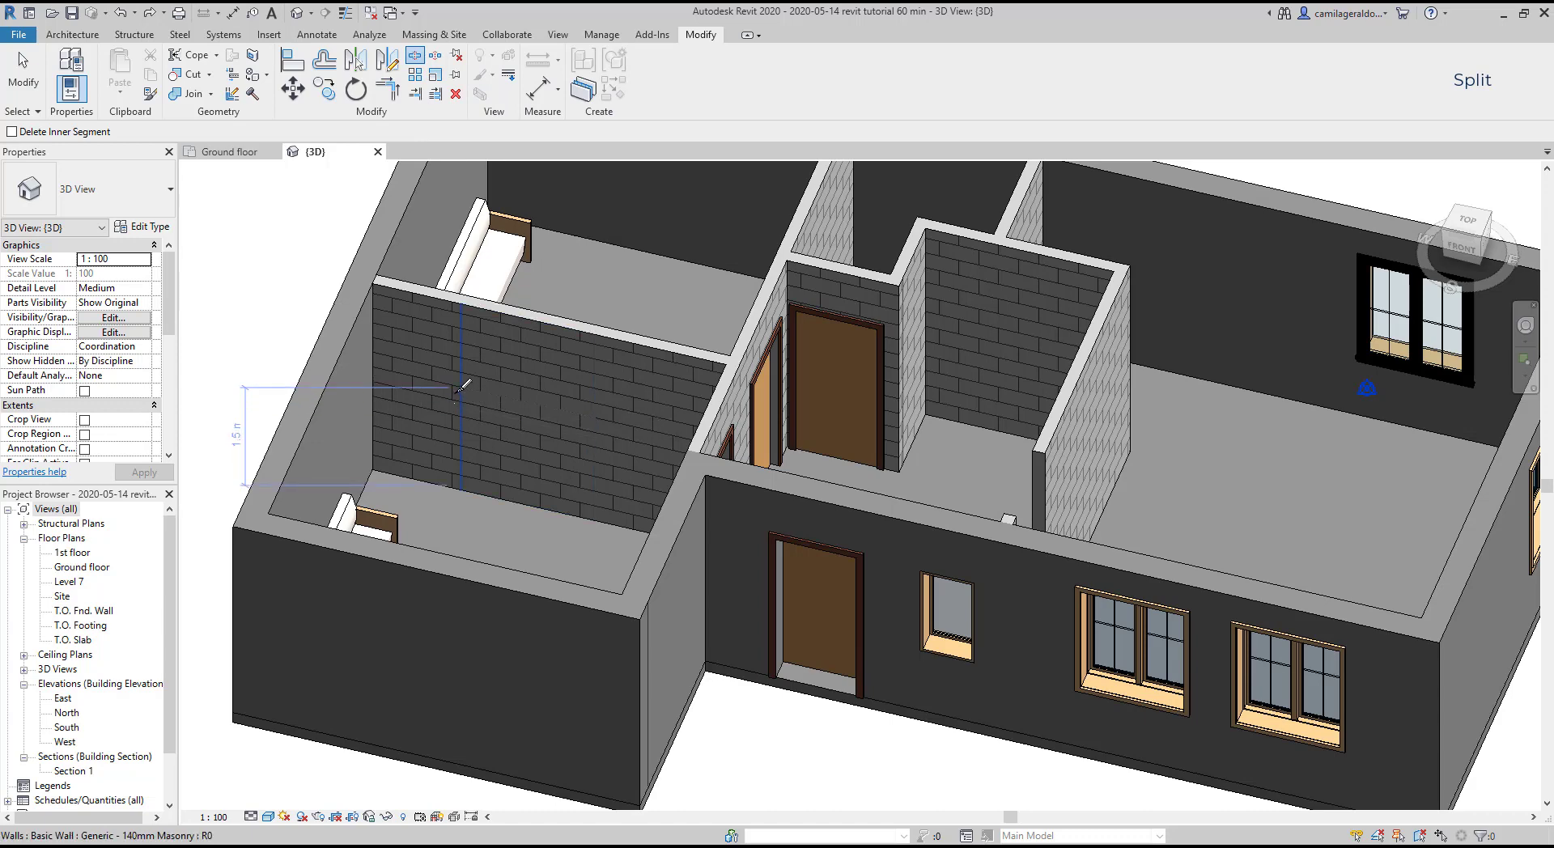
click(463, 353)
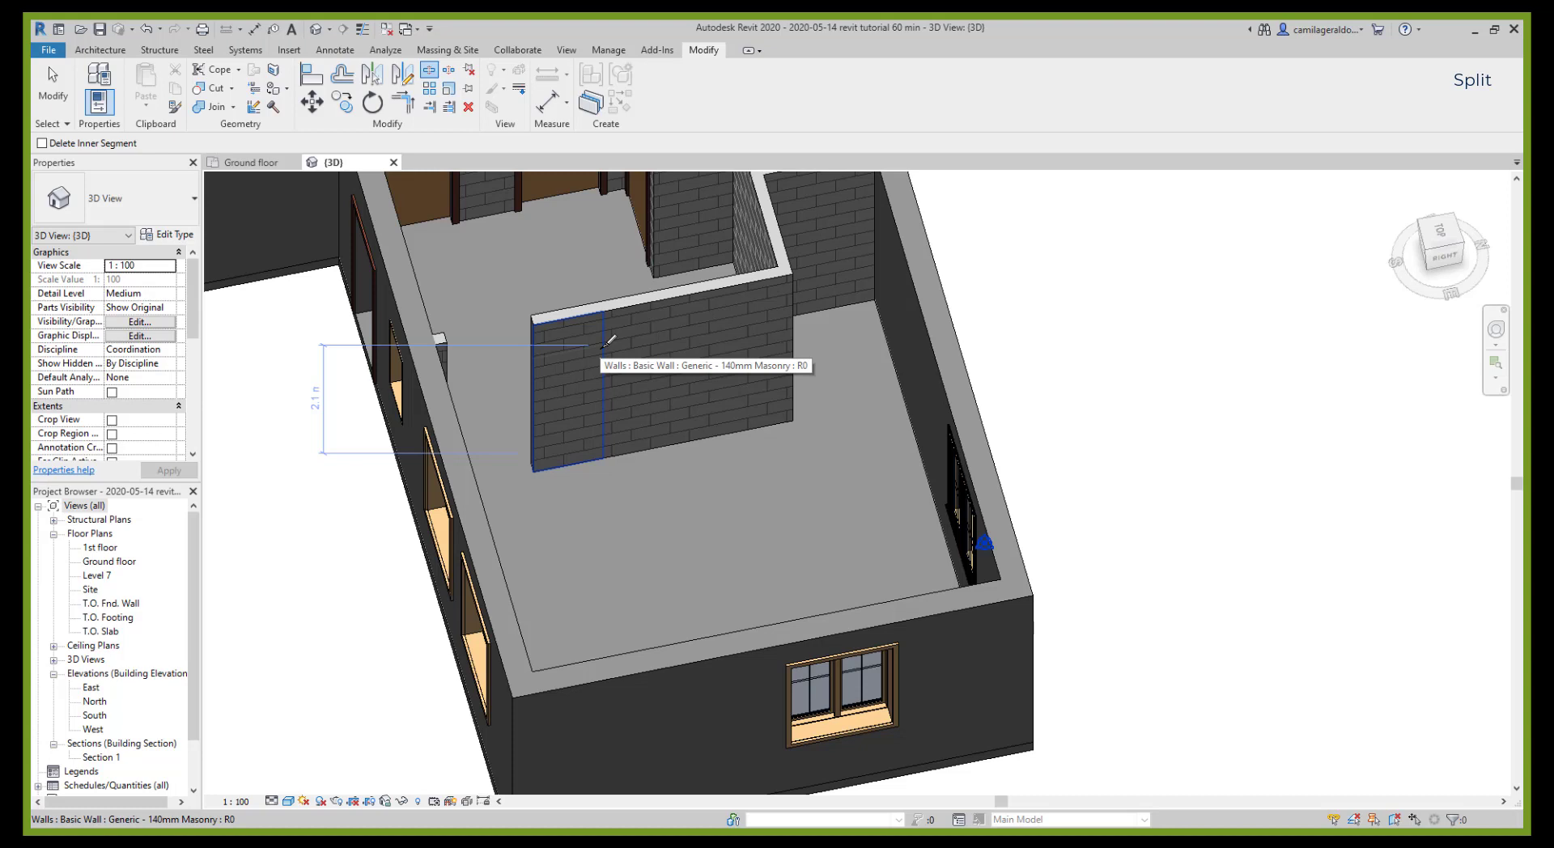
Step: Split the middle segment of the dividing wall horizontally about 2.1 m above the floor and delete its lower piece
click(603, 344)
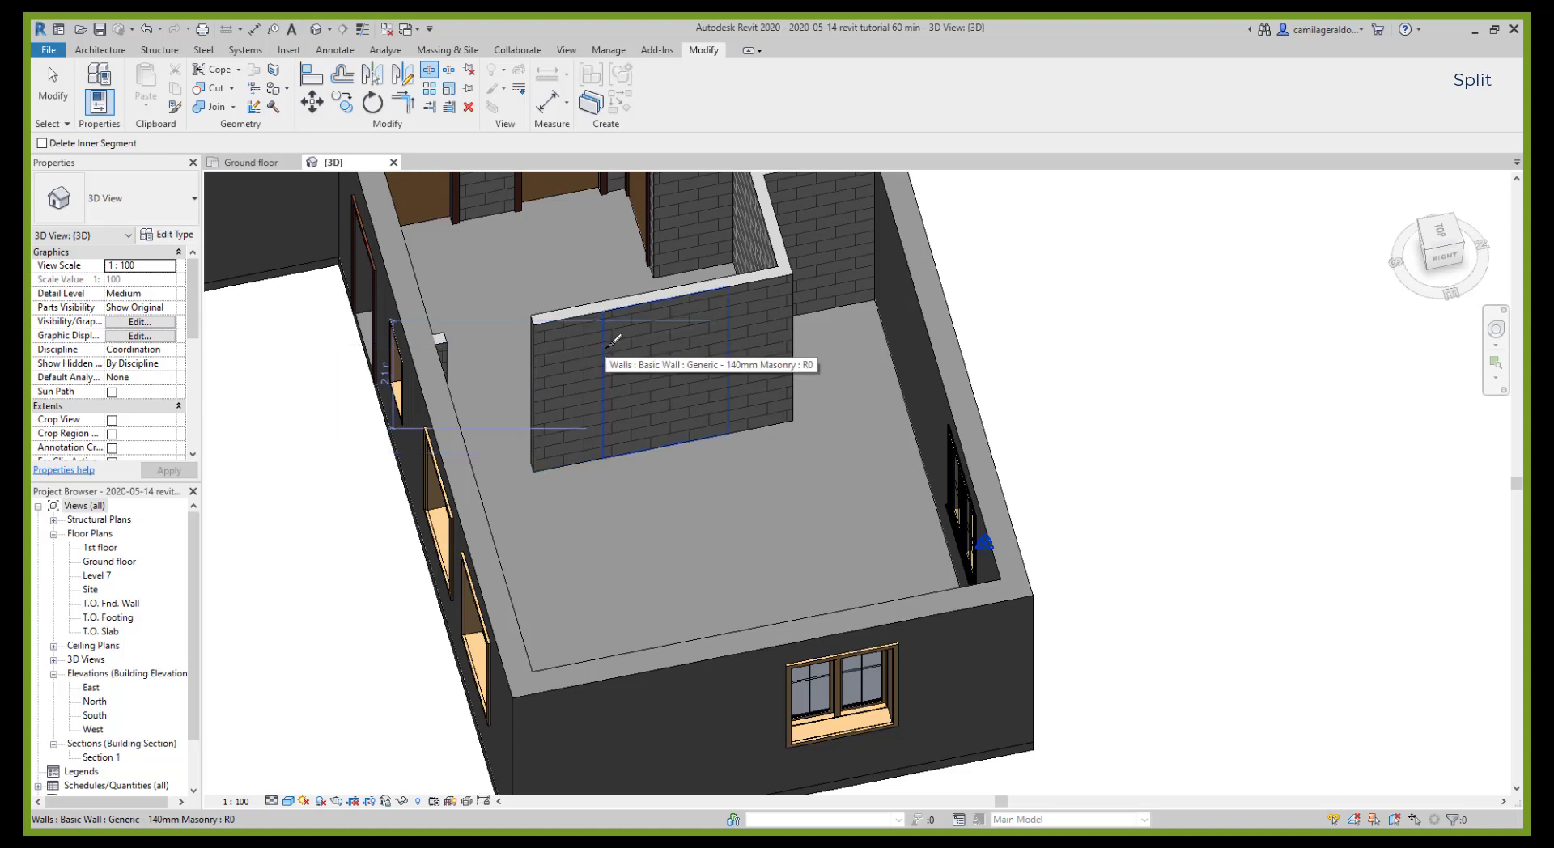
click(609, 345)
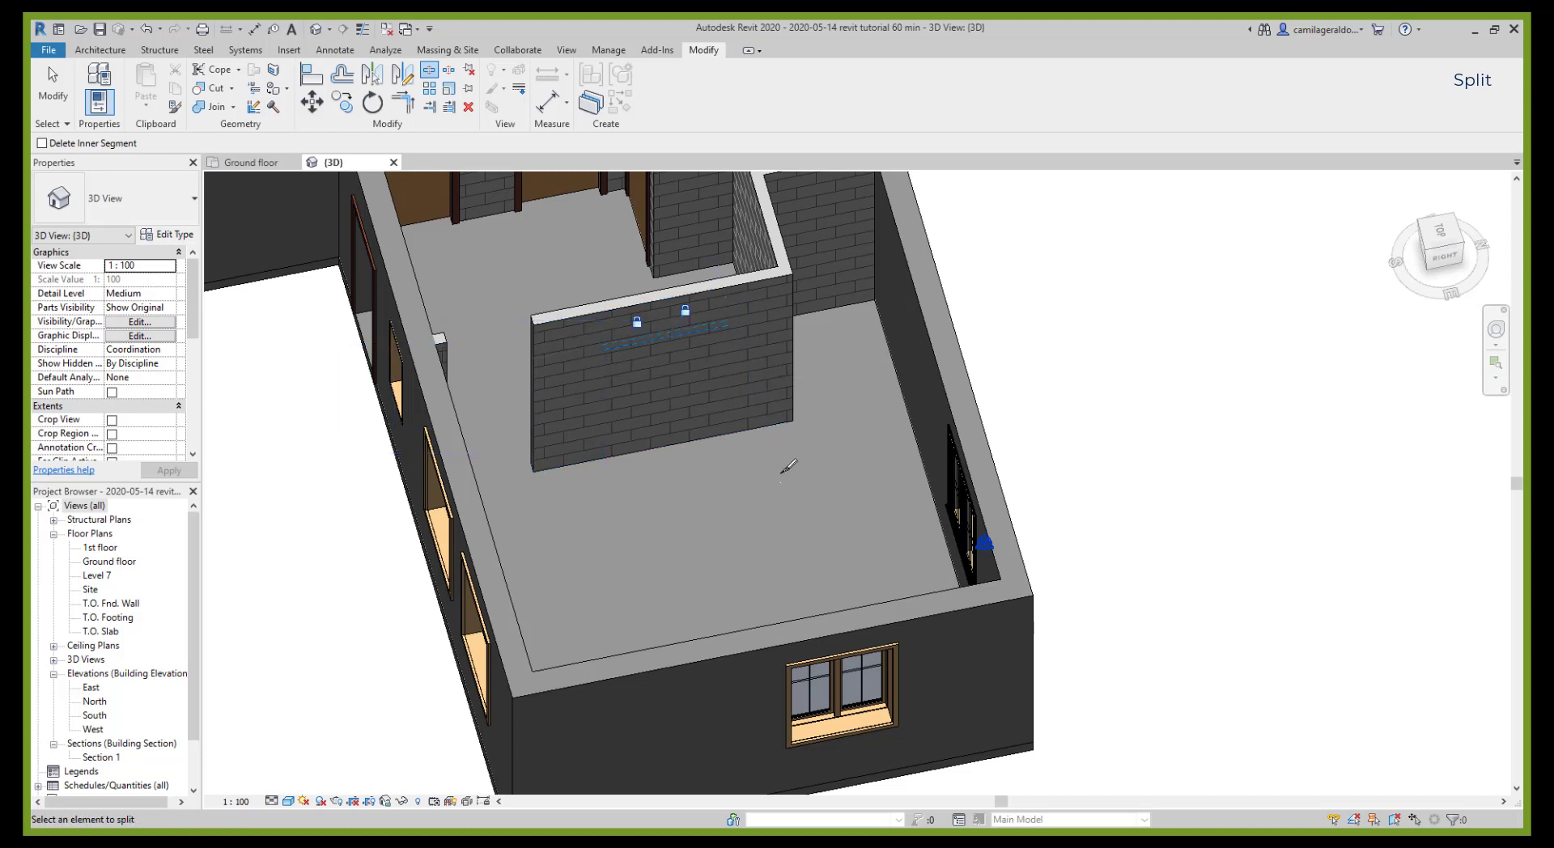
key(Escape)
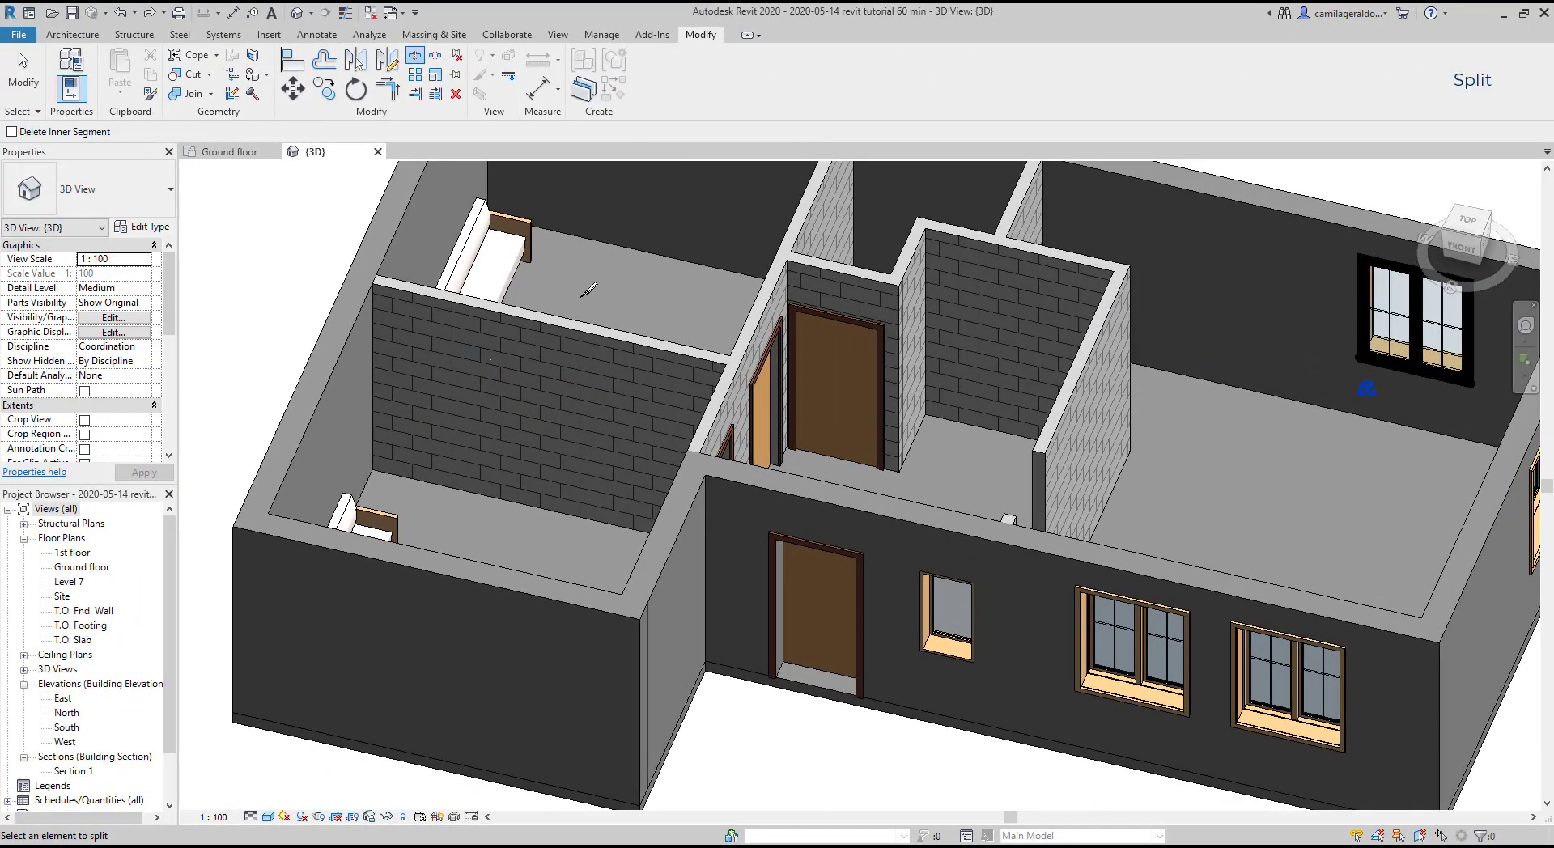
key(Escape)
click(529, 408)
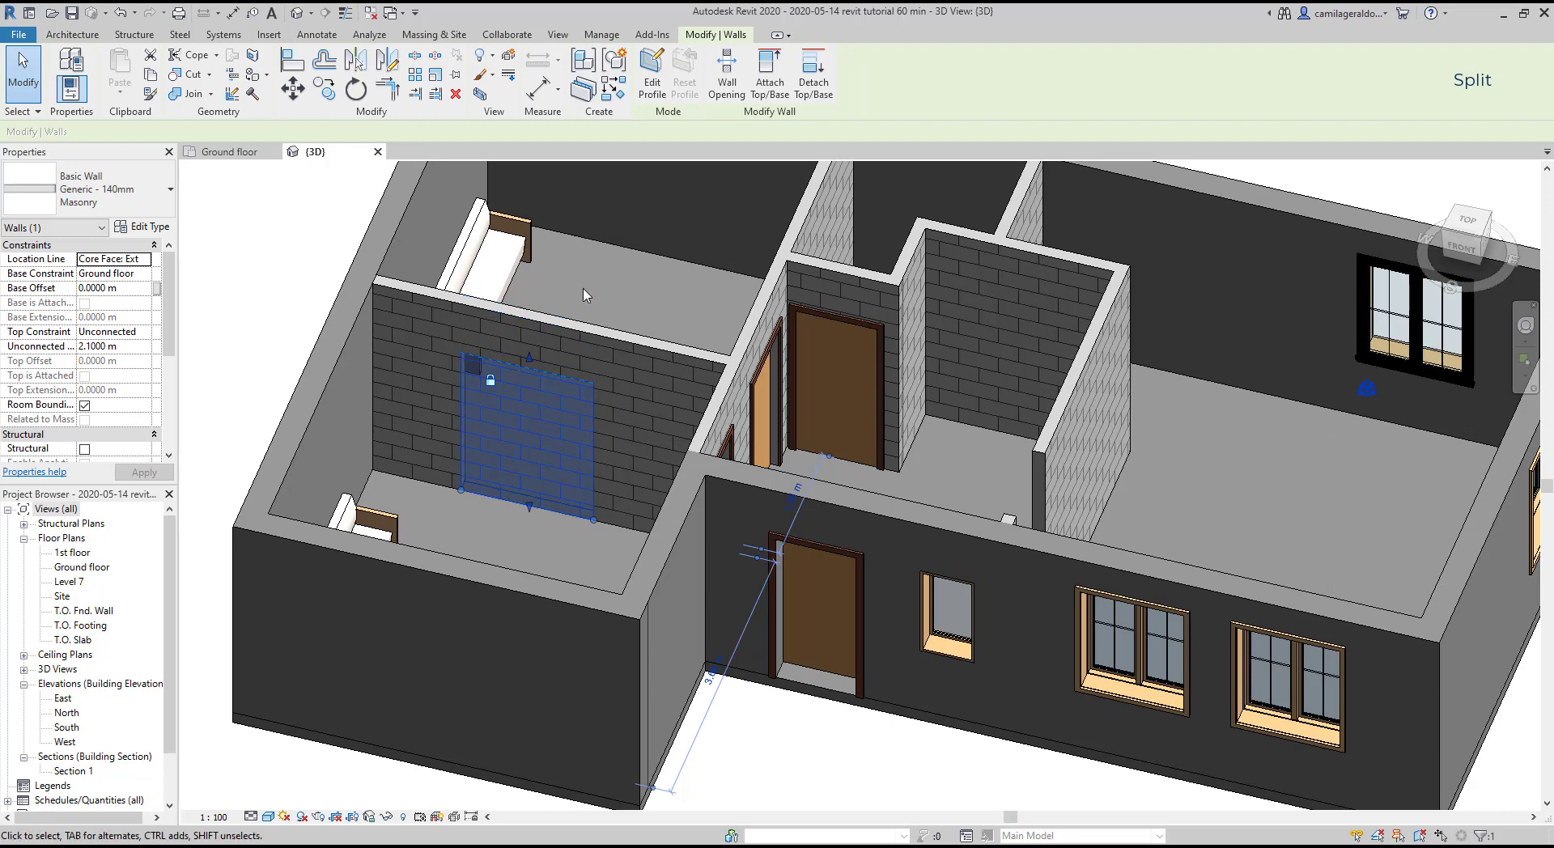
key(Delete)
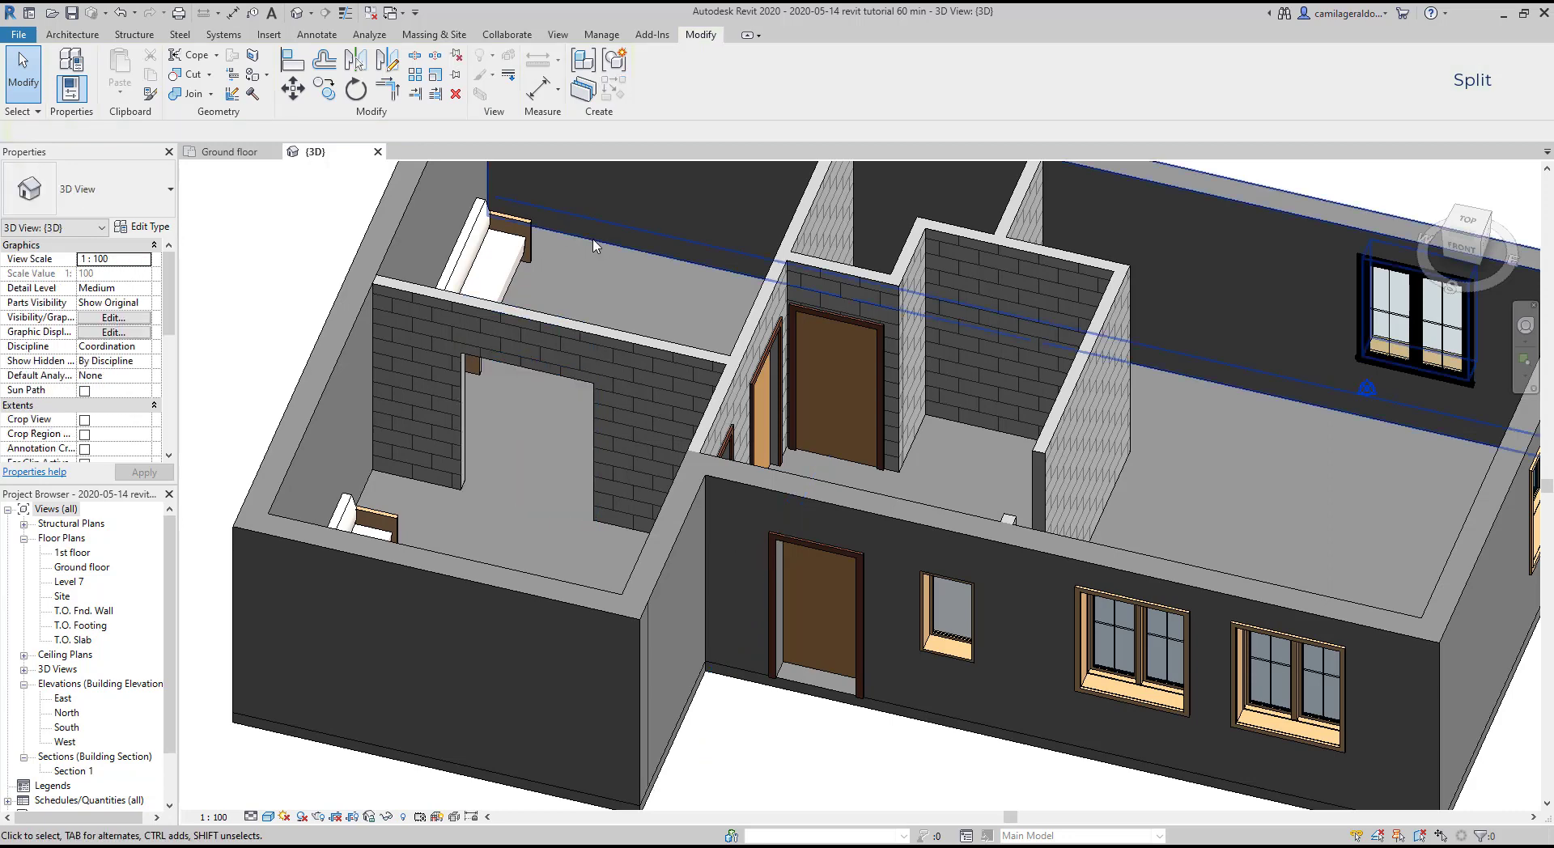
Step: Set the base offset of the wall piece above the dividing wall's opening to 2 m
mouse_move(555, 451)
shift+middle_down()
mouse_move(566, 465)
mouse_move(514, 505)
mouse_move(497, 409)
mouse_move(680, 408)
mouse_move(867, 506)
mouse_move(651, 477)
mouse_move(555, 493)
mouse_move(596, 461)
mouse_move(680, 260)
mouse_move(698, 293)
mouse_move(729, 291)
mouse_move(721, 271)
shift+middle_up()
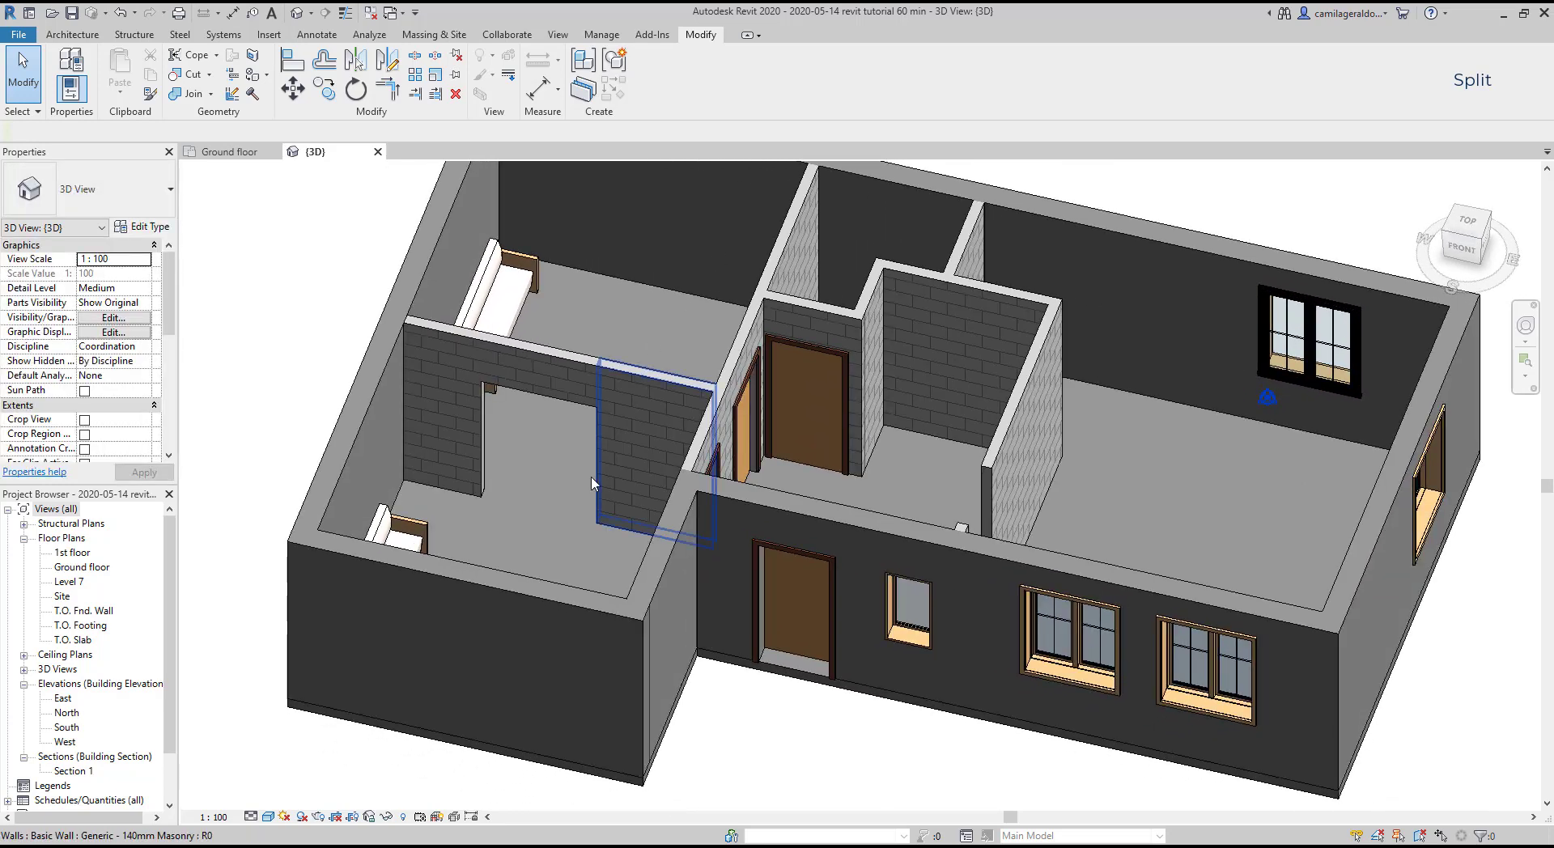
scroll(591, 483, up, 3)
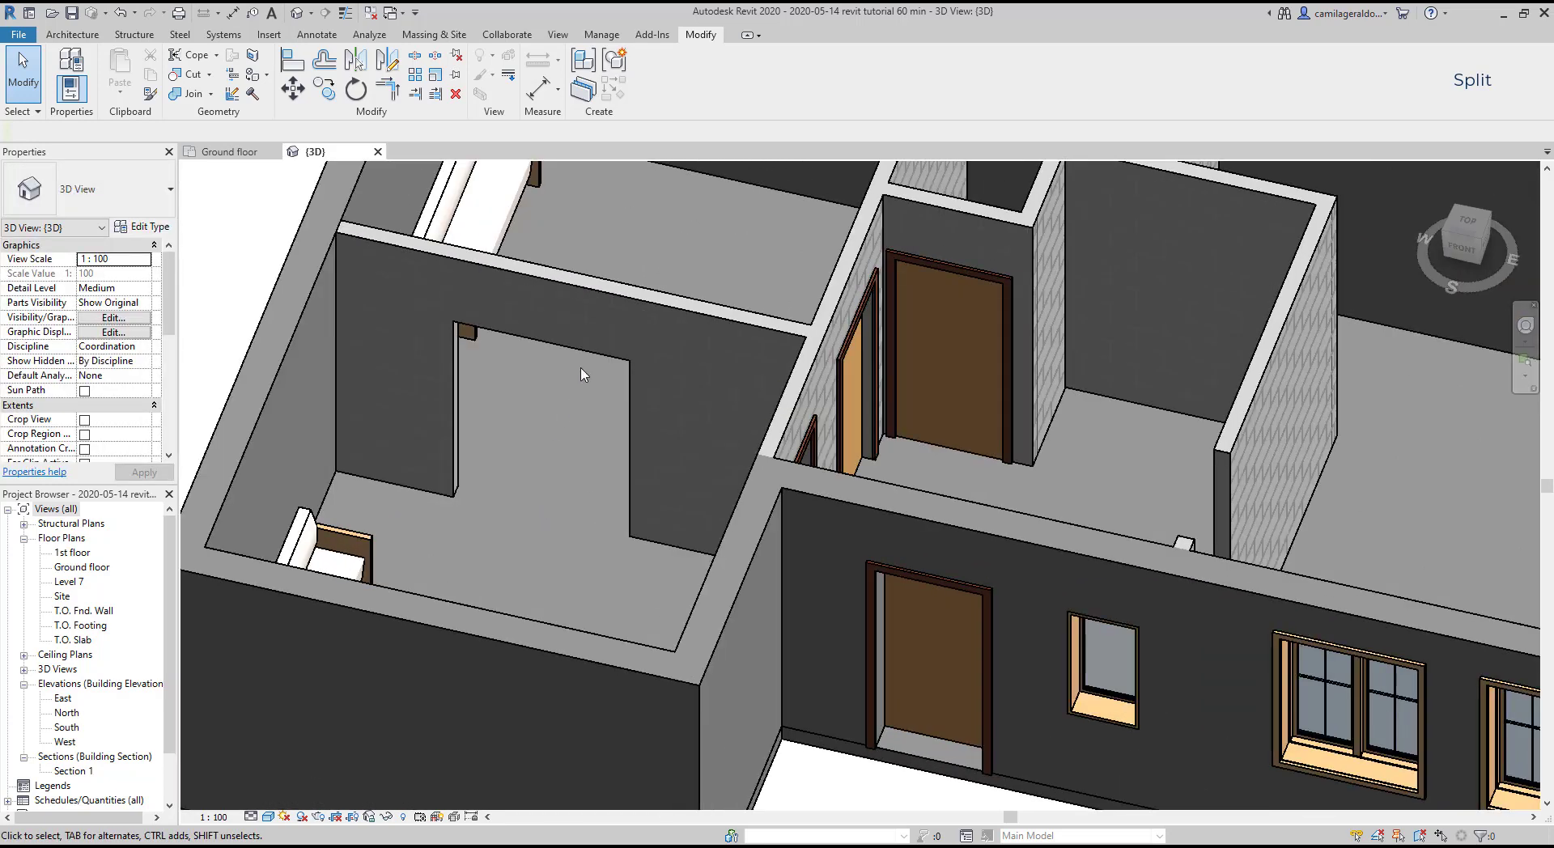
click(546, 319)
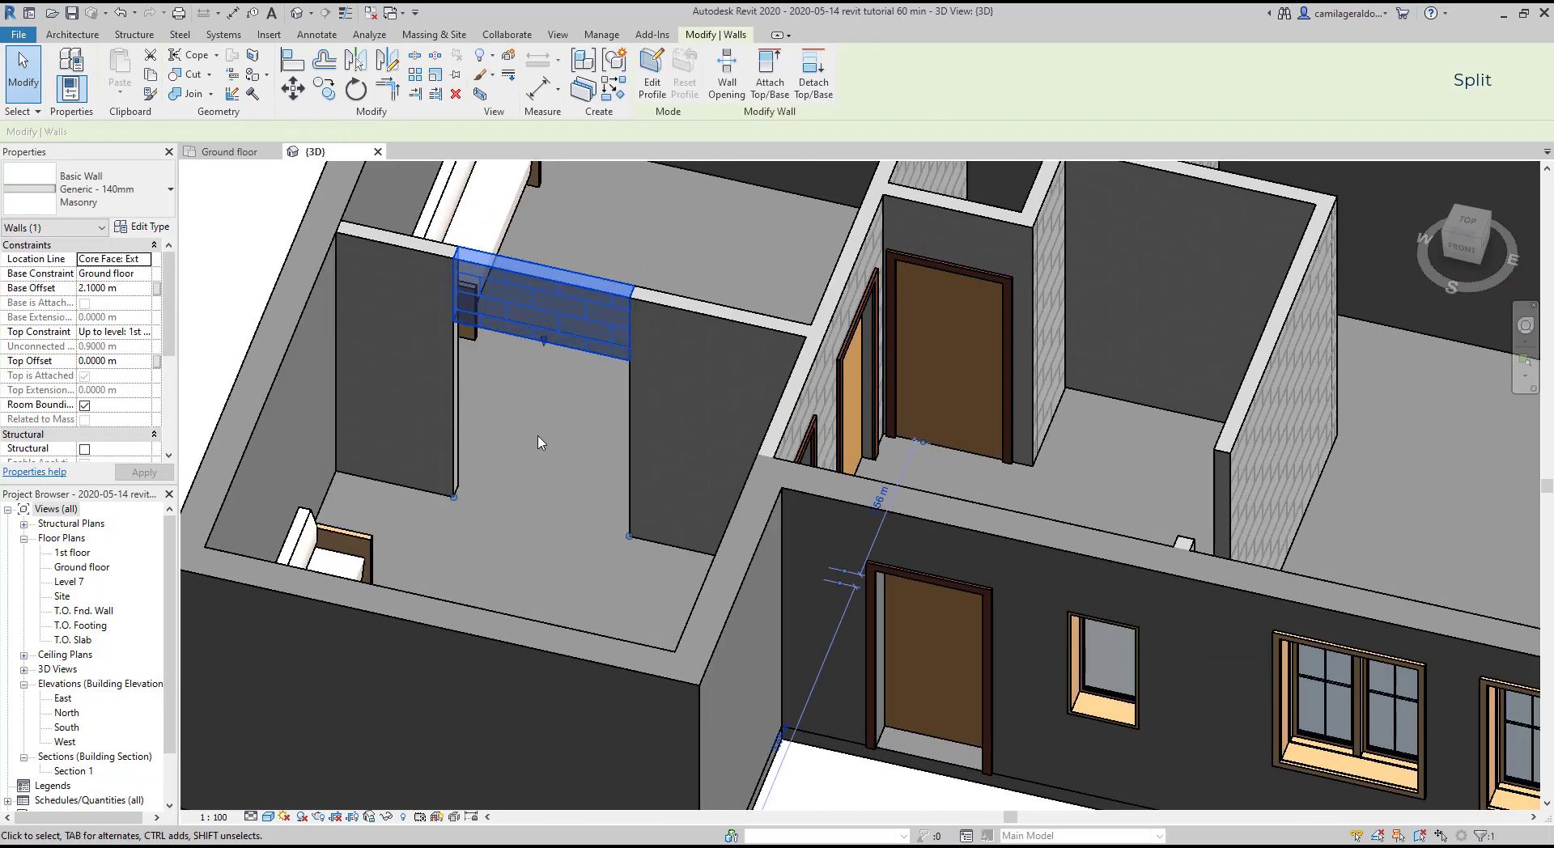
click(91, 290)
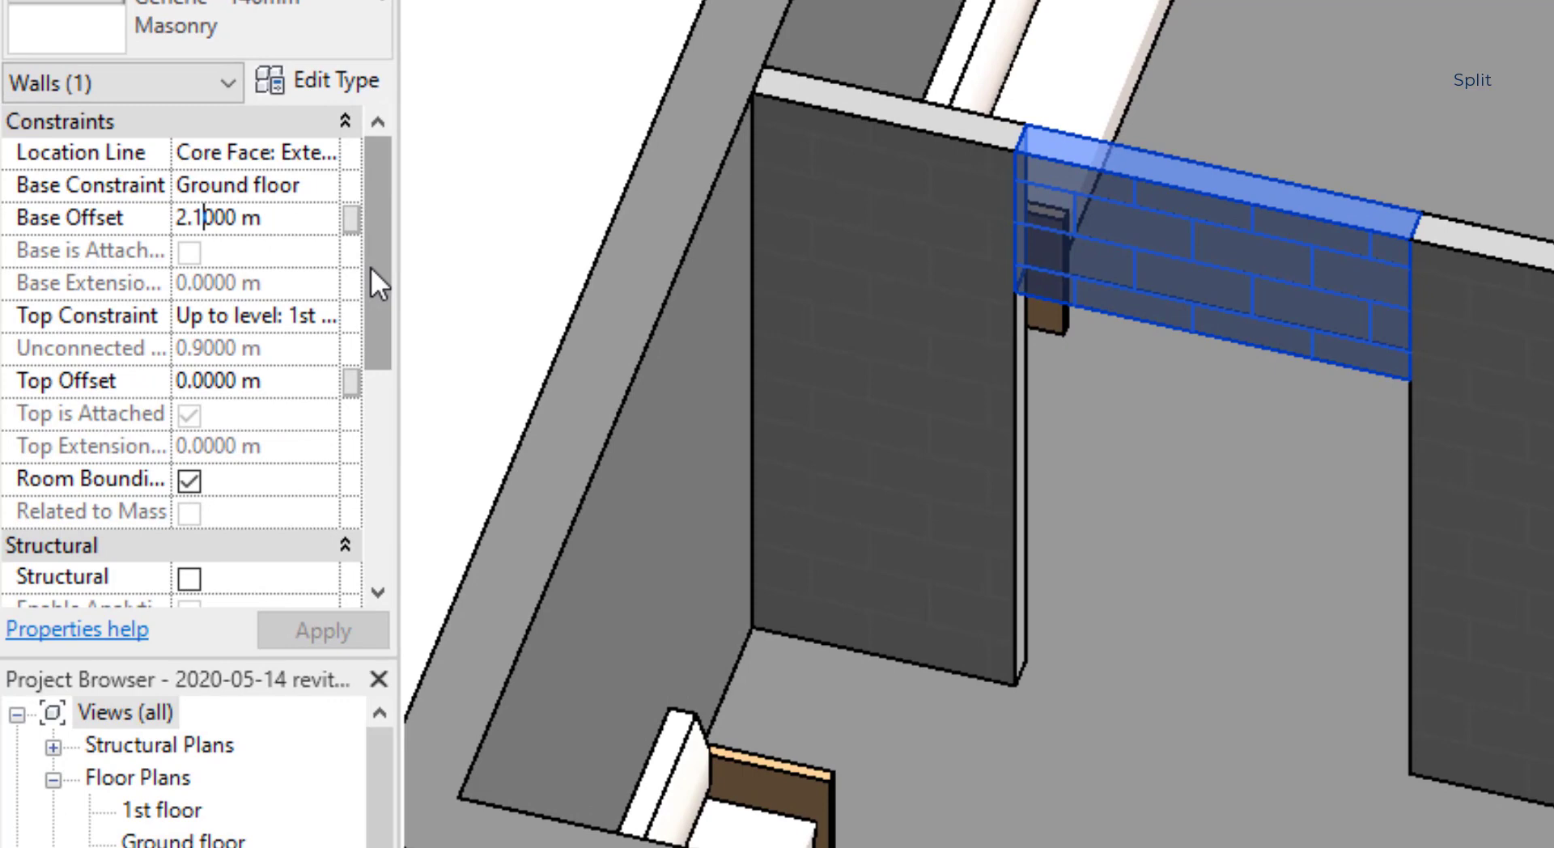
key(BackSpace)
text(0)
key(Return)
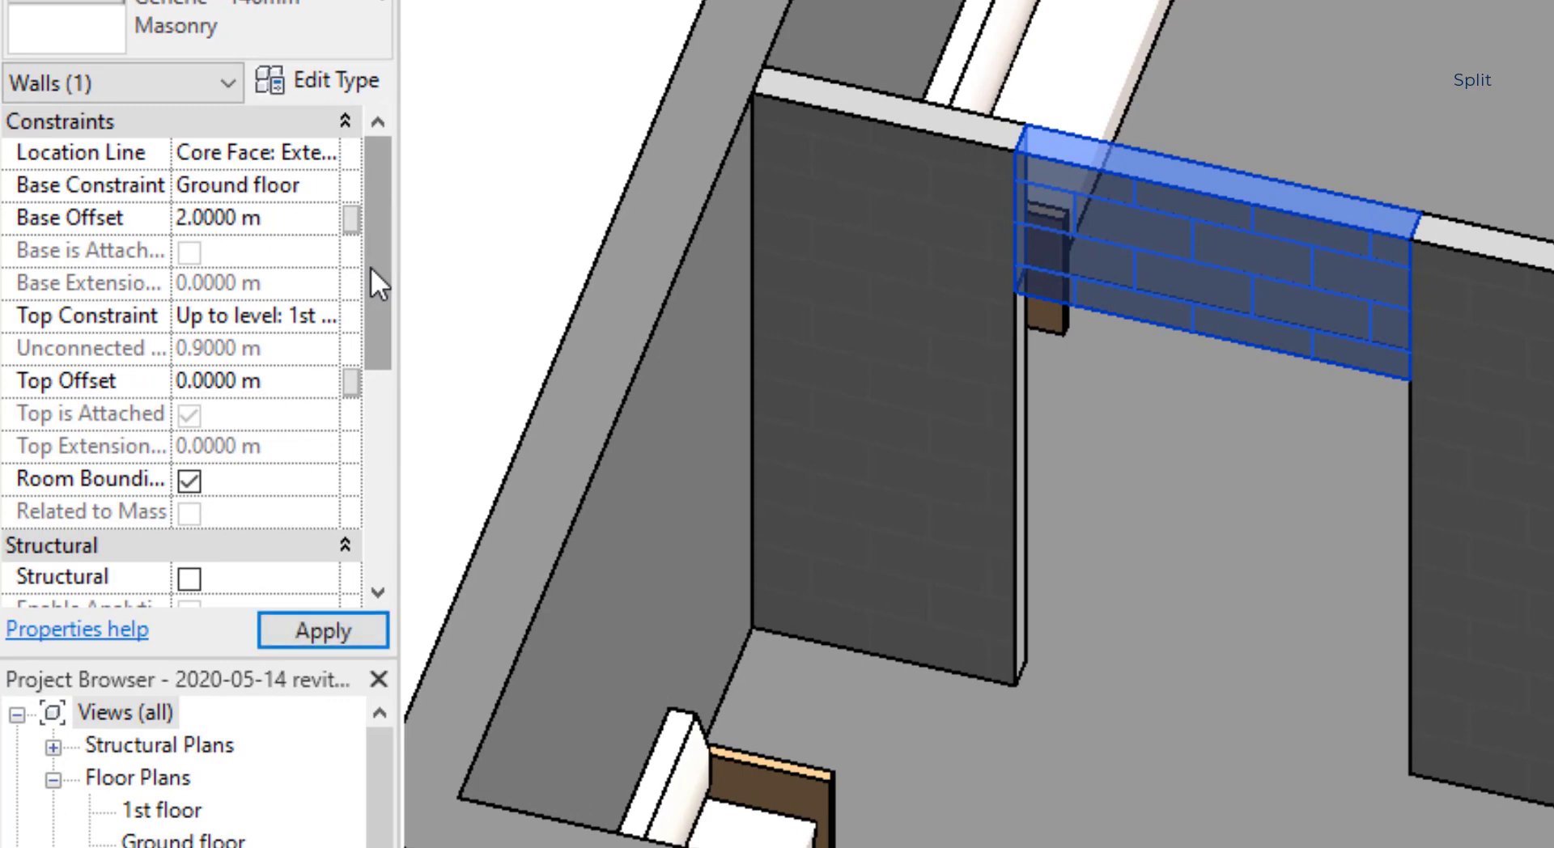
click(352, 638)
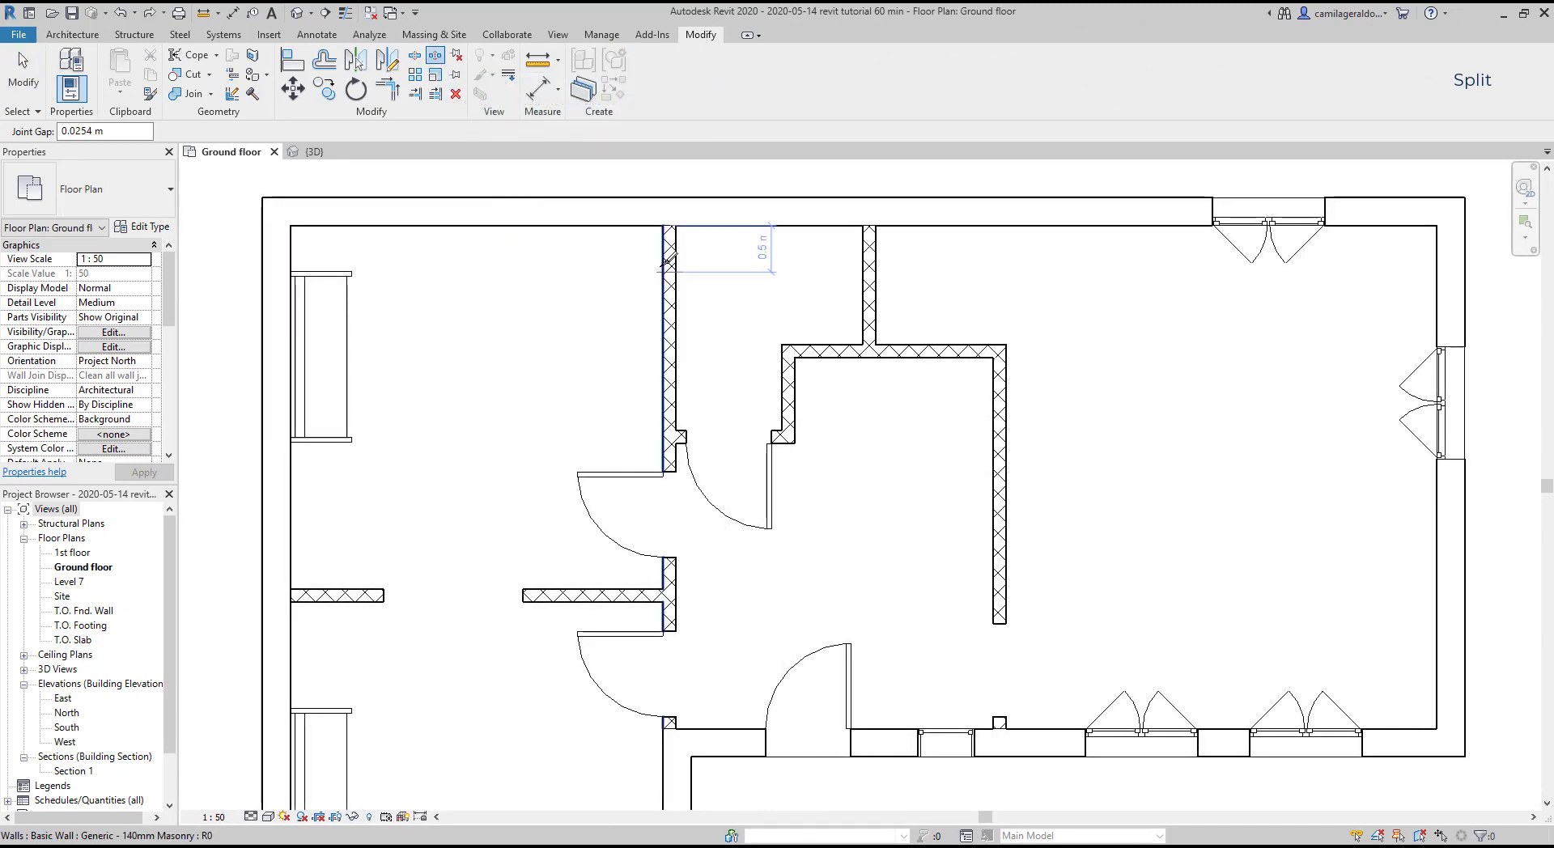
Step: Split the long vertical interior wall with a 0.0254 m joint gap, about 0.5 m below the upper exterior wall and about 1 m further down
click(670, 271)
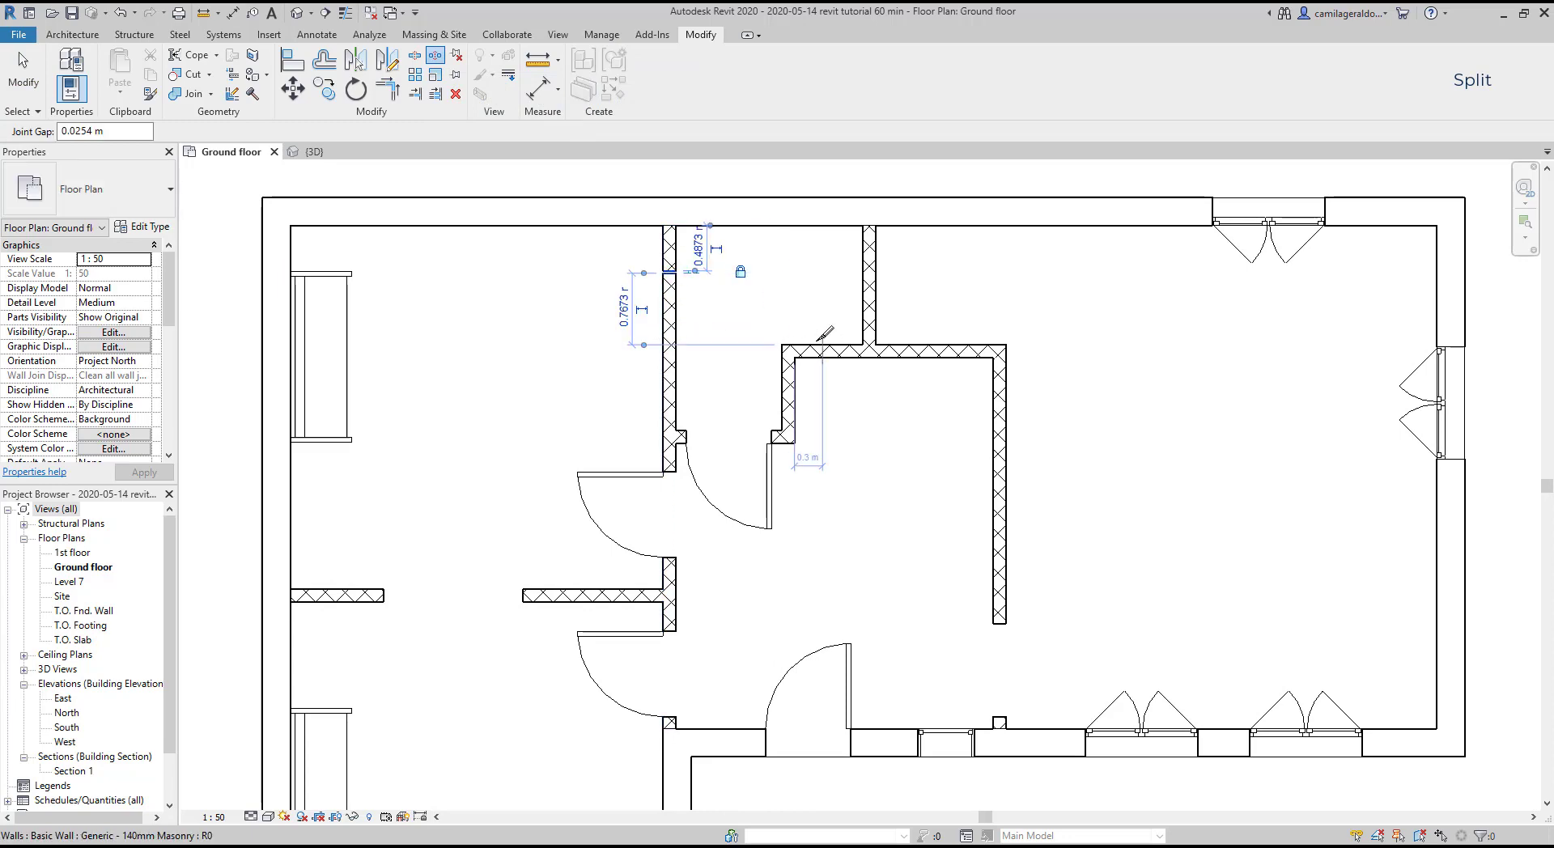
scroll(682, 333, up, 2)
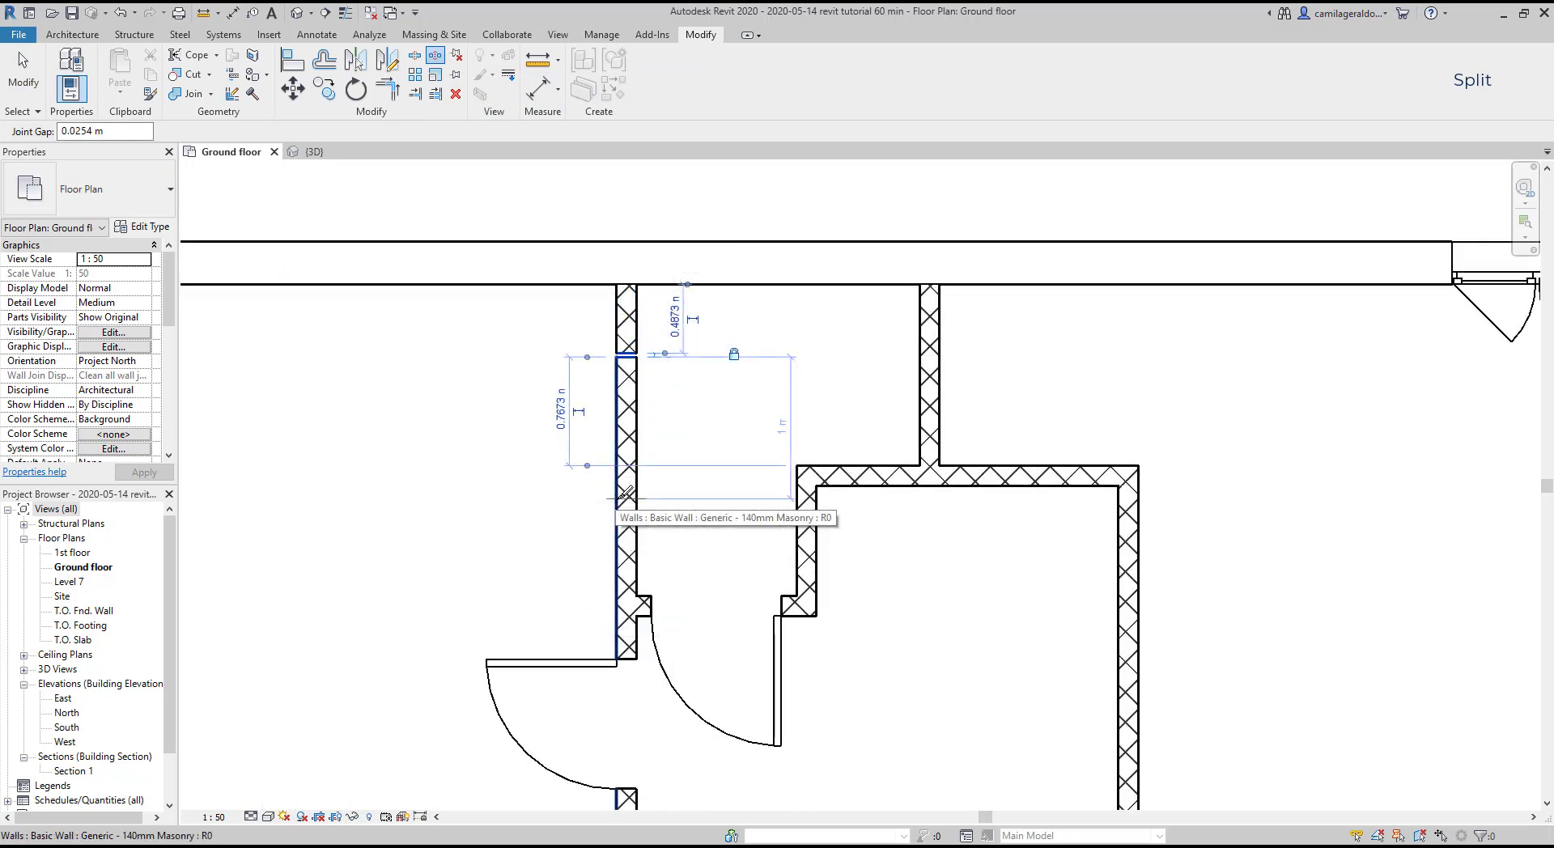
click(623, 497)
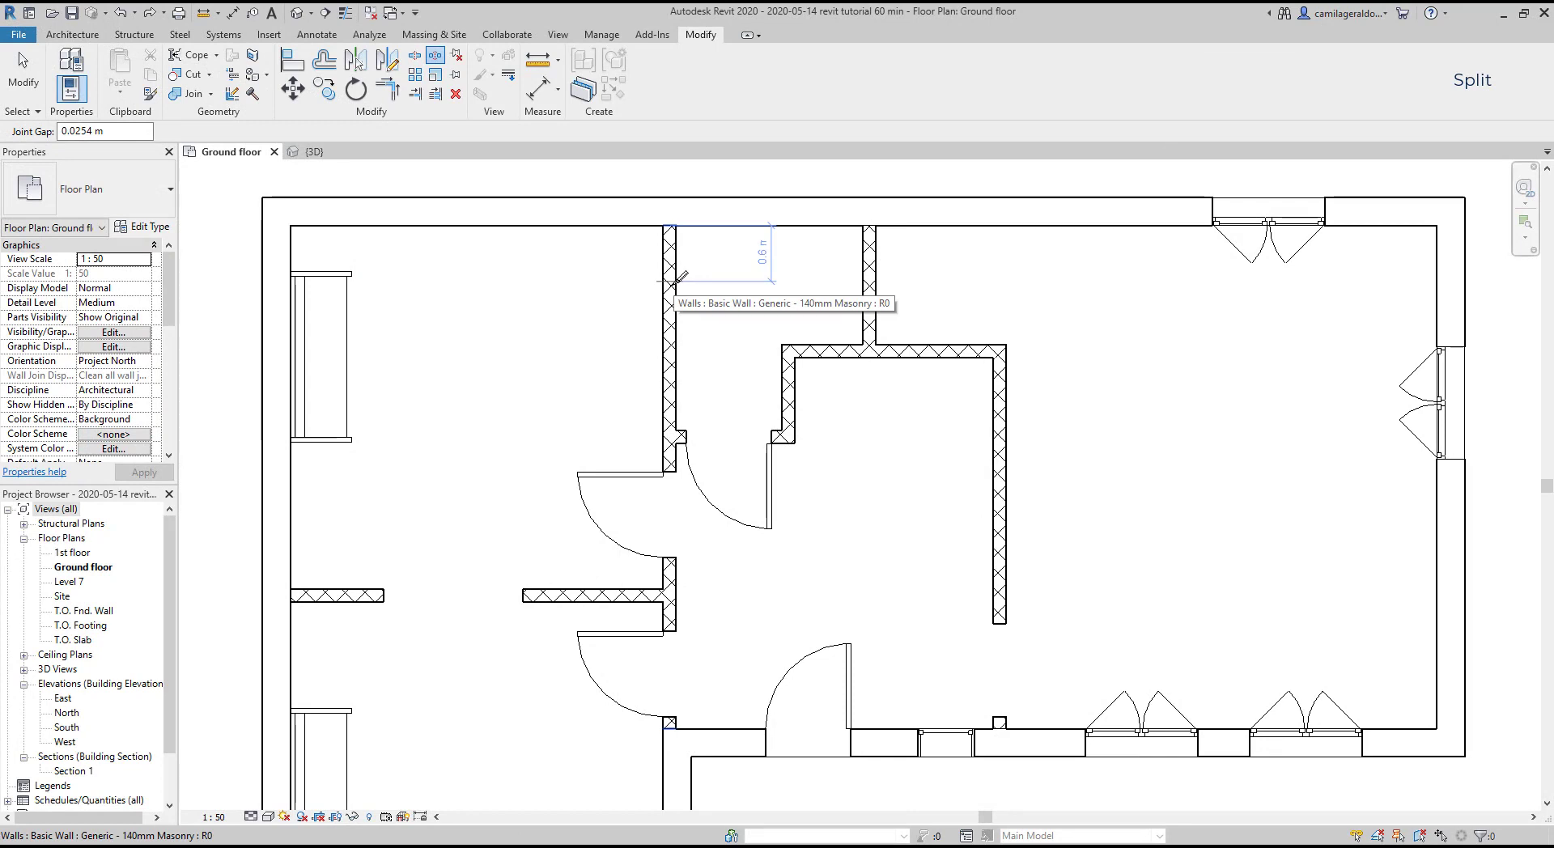
Step: Set the joint gap to 0.1 m and split the same vertical interior wall about 0.75 m below the upper exterior wall
click(126, 128)
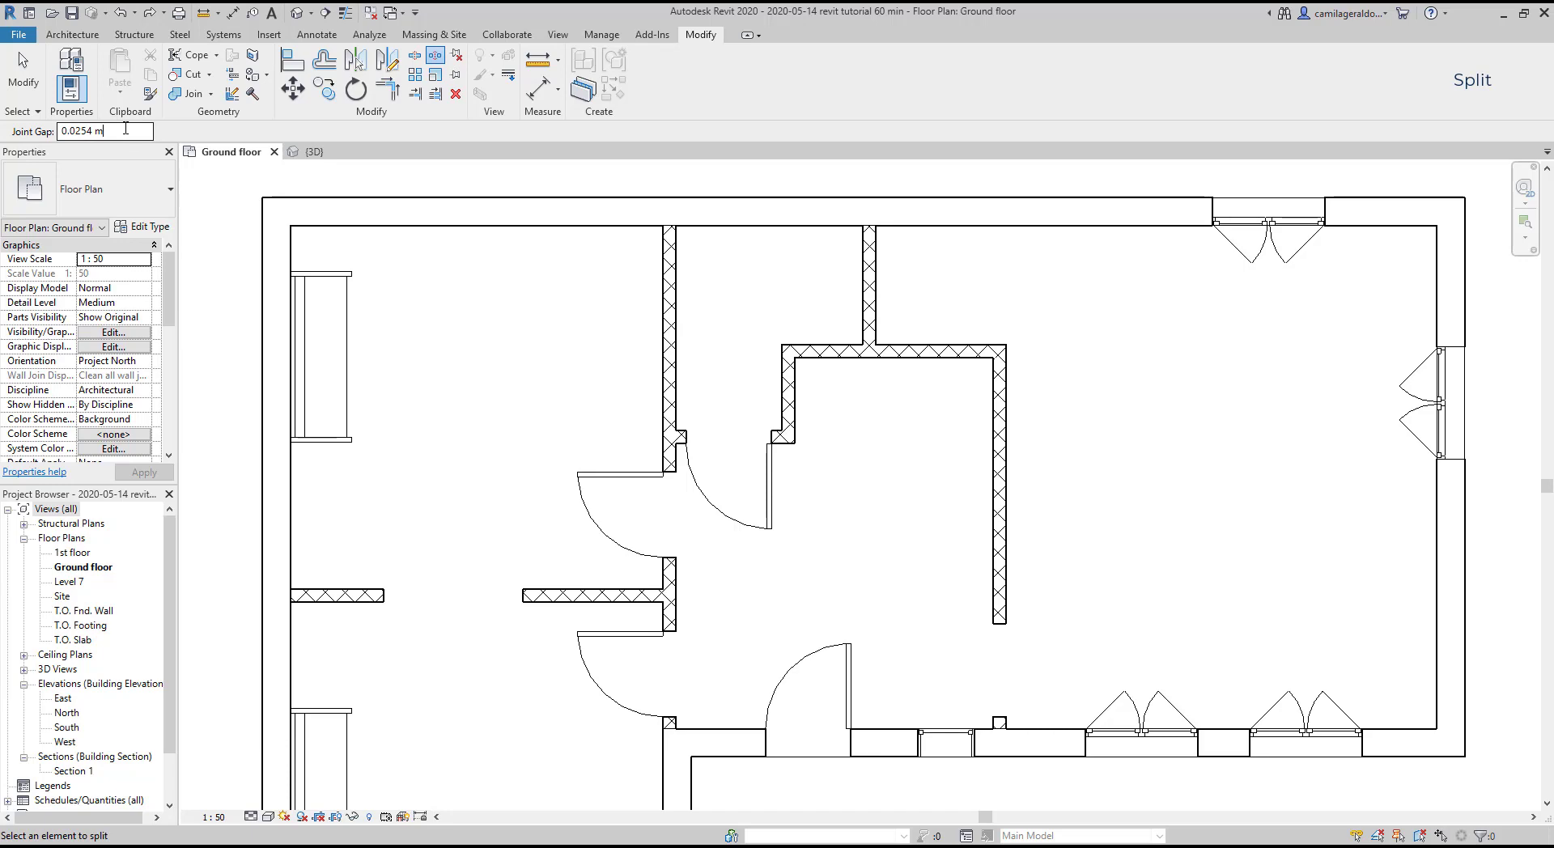
drag(126, 129, 32, 127)
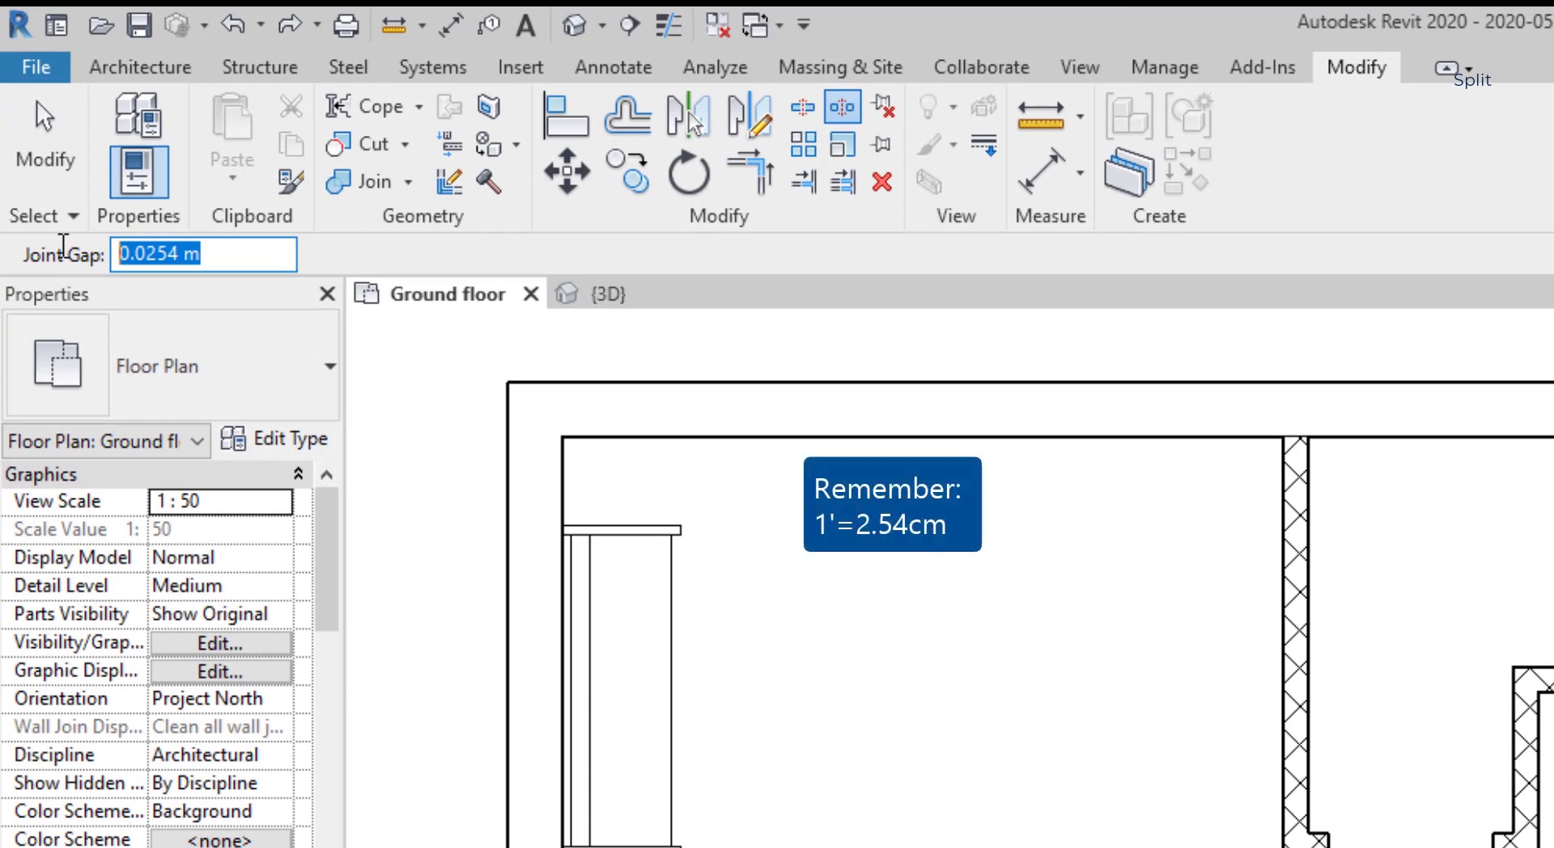
text(0.1)
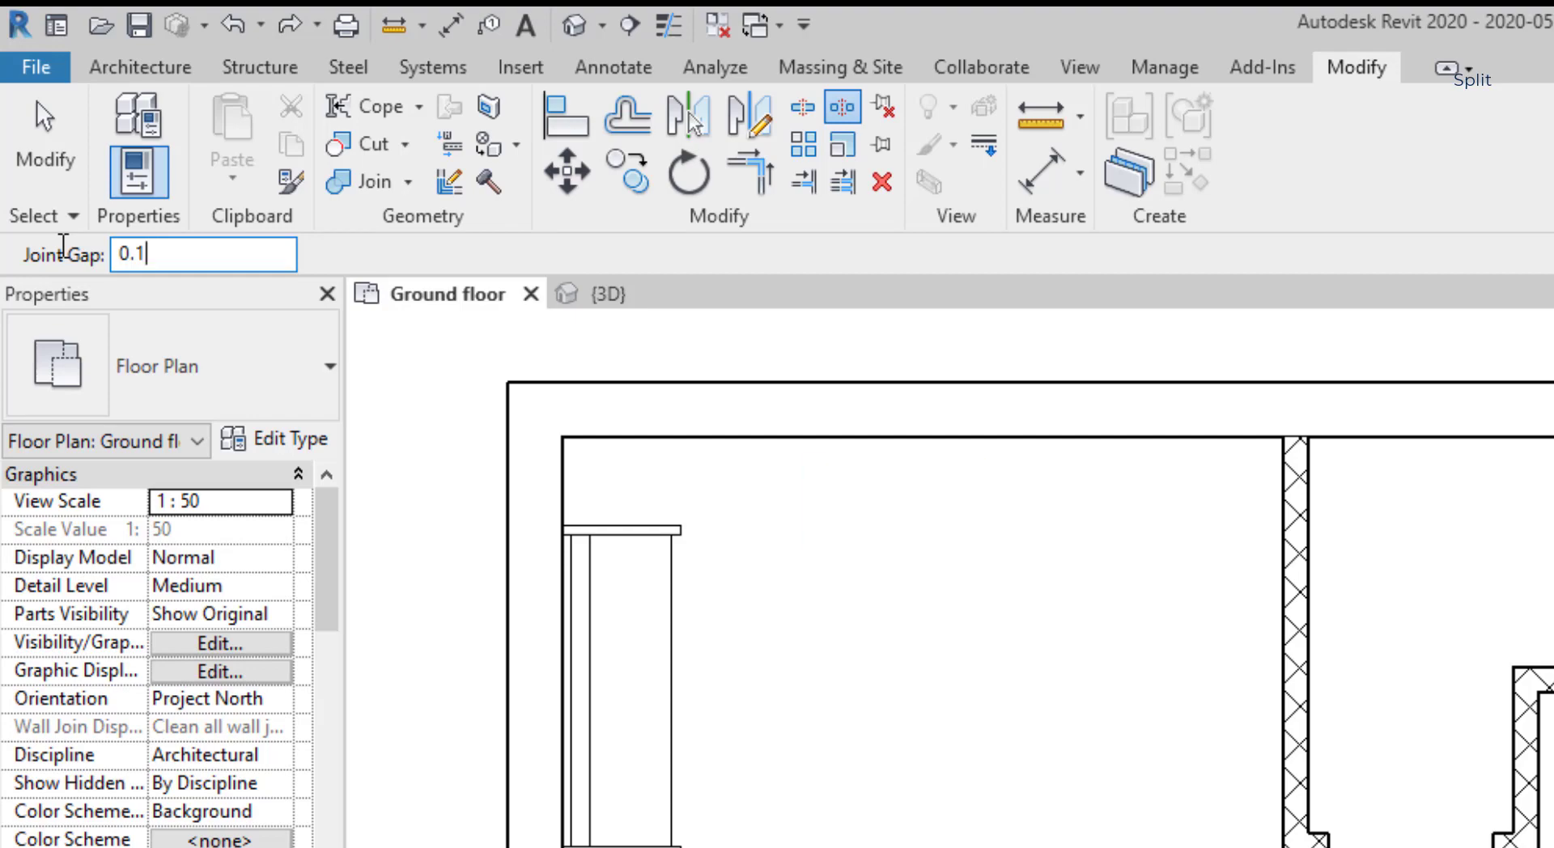
key(Return)
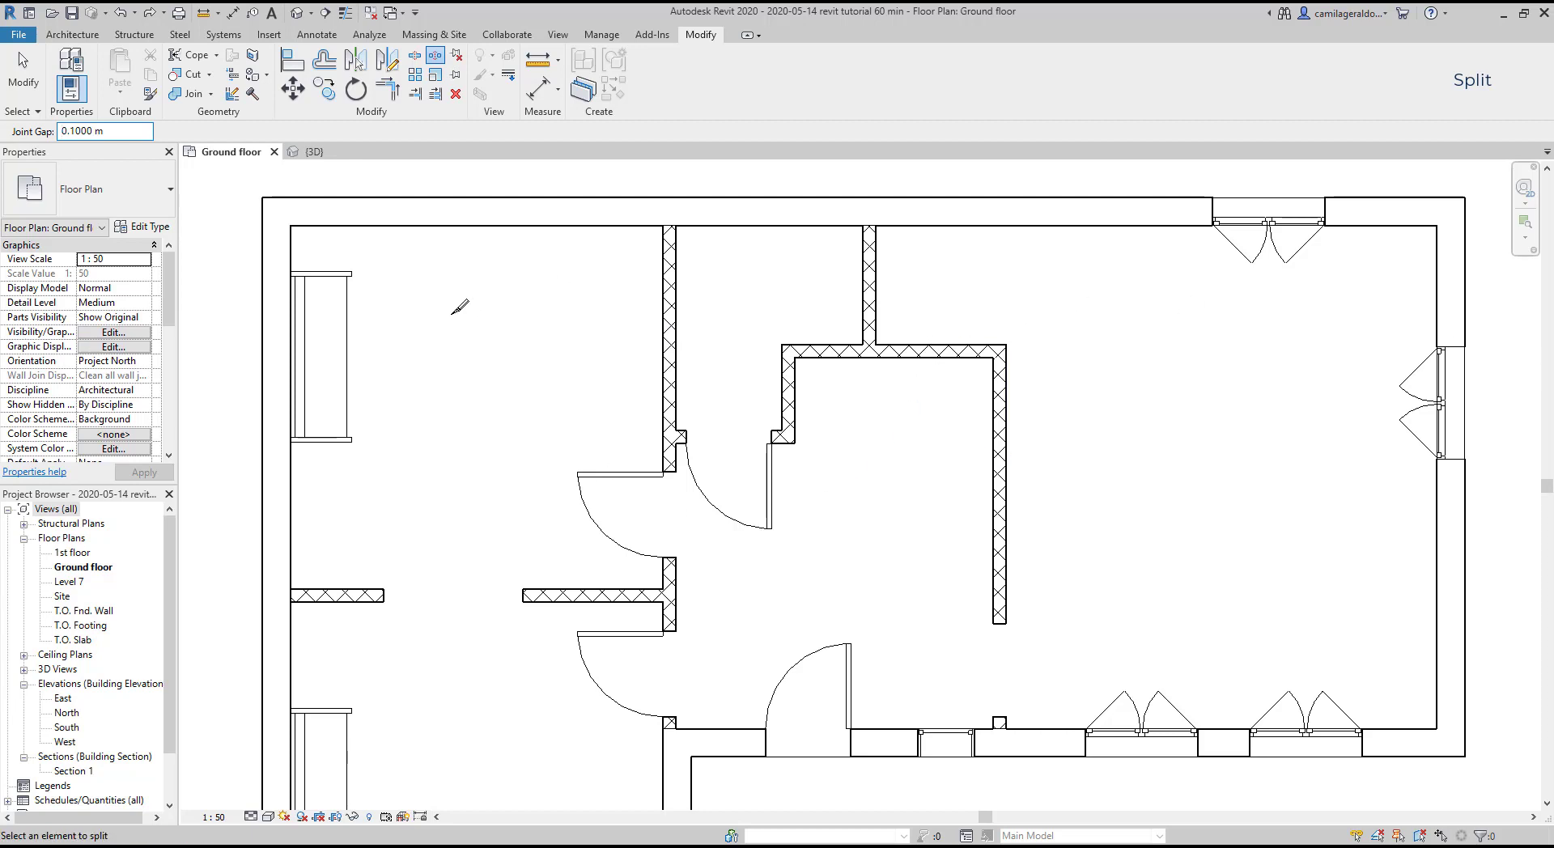
click(673, 299)
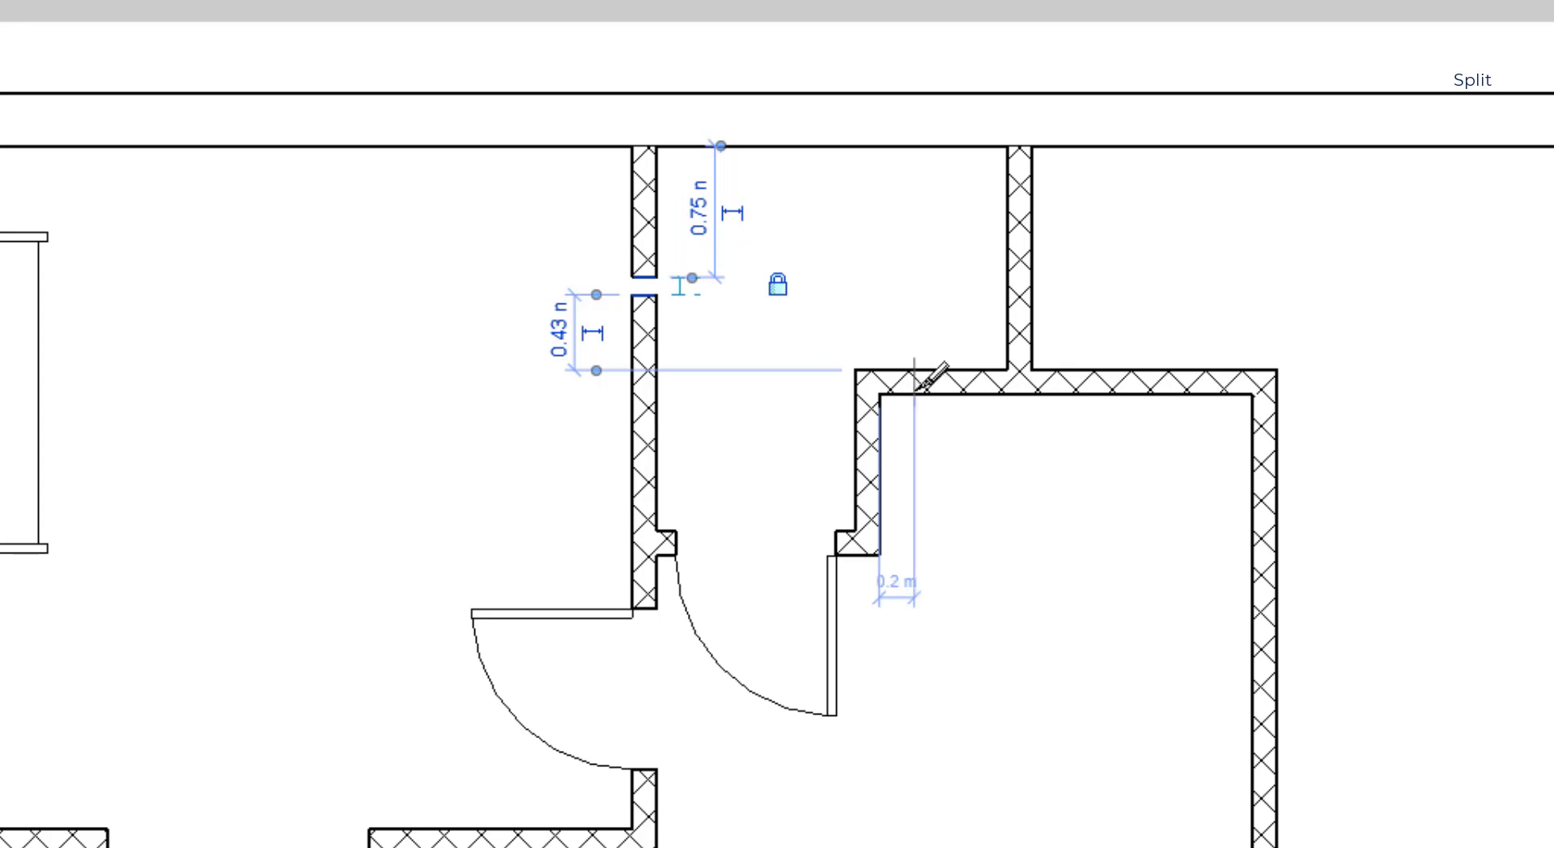
scroll(672, 259, up, 3)
scroll(662, 267, up, 2)
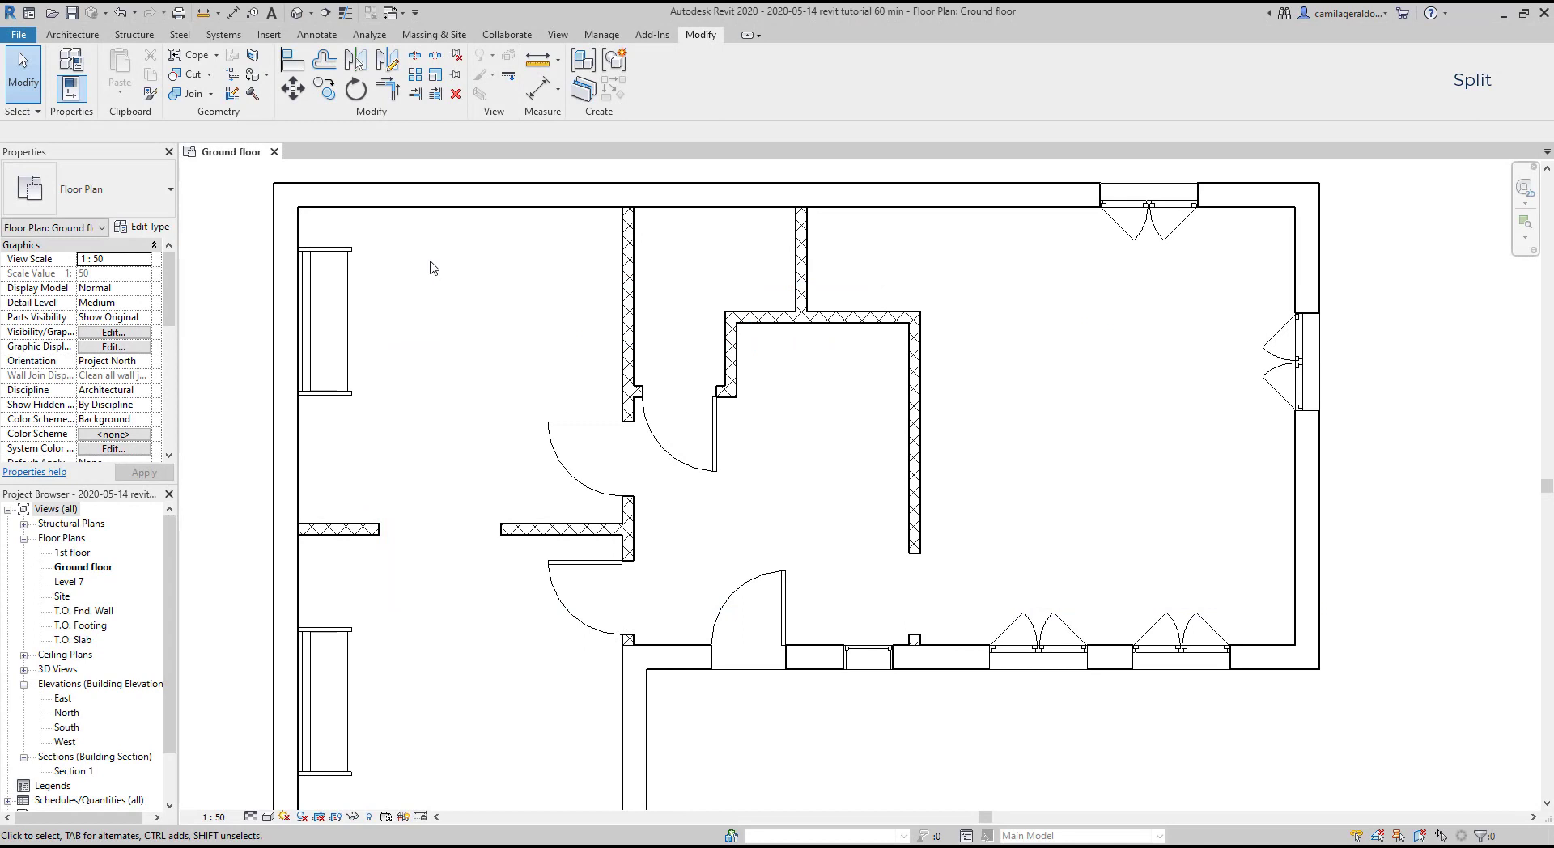
Step: Extend the vertical interior wall beside the large room down to its stub at the lower exterior wall with Trim/Extend Single Element
click(415, 55)
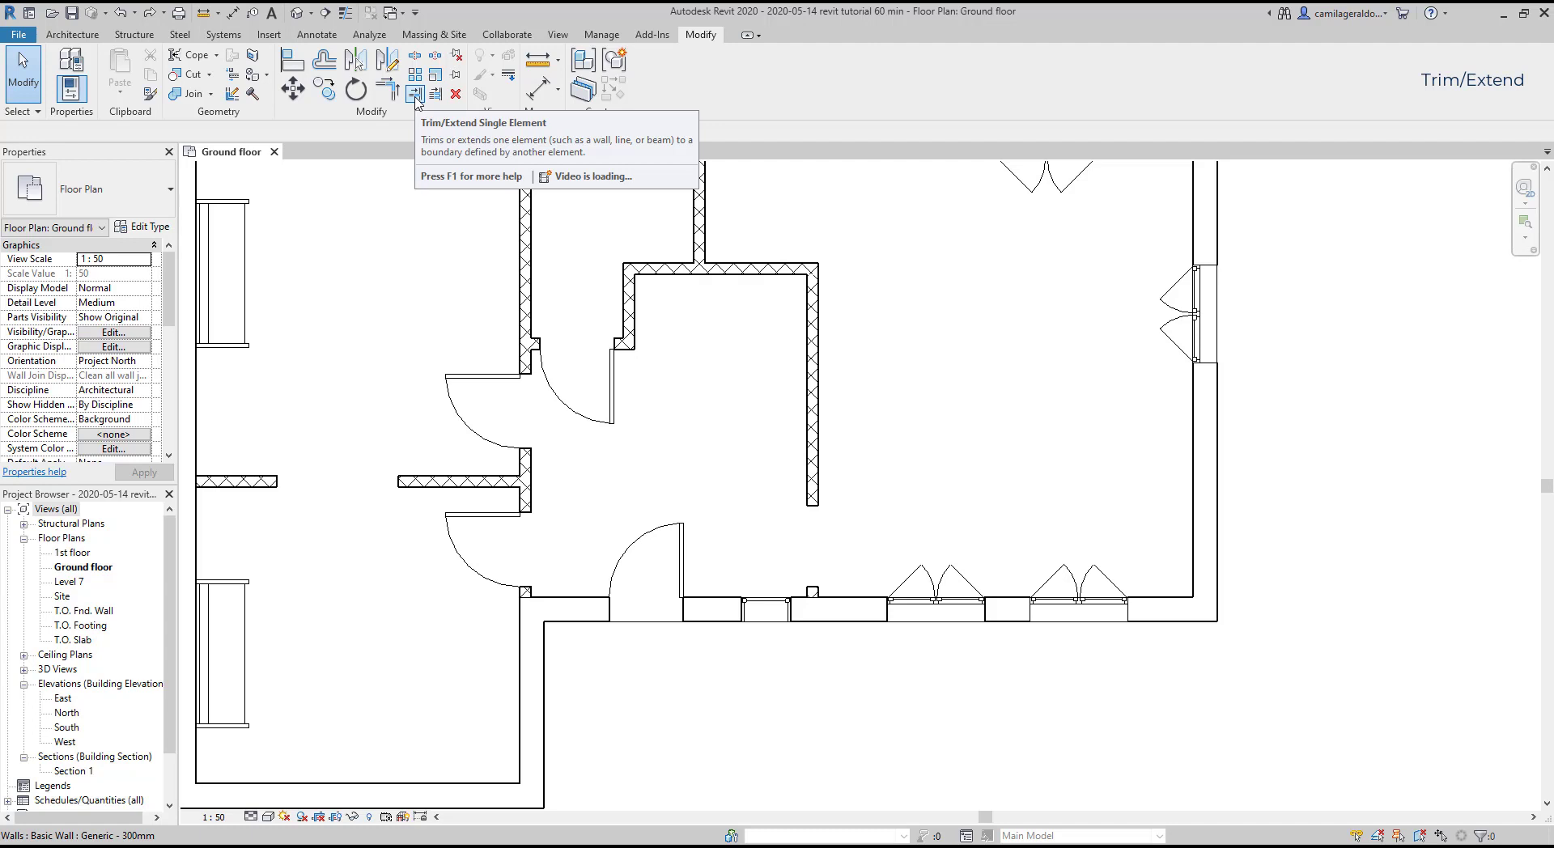
click(415, 95)
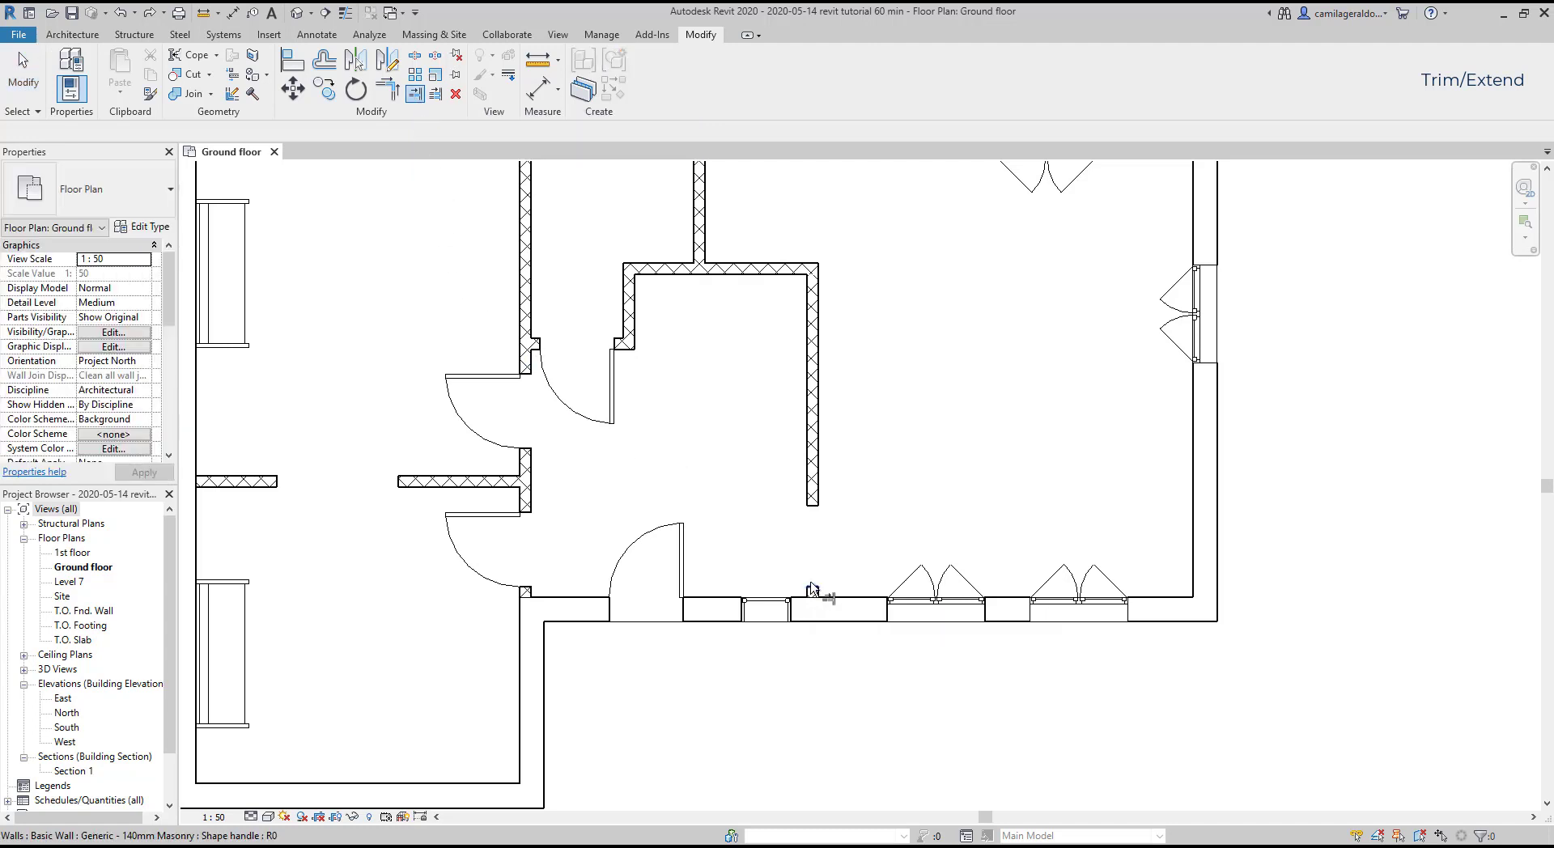
click(816, 509)
click(814, 593)
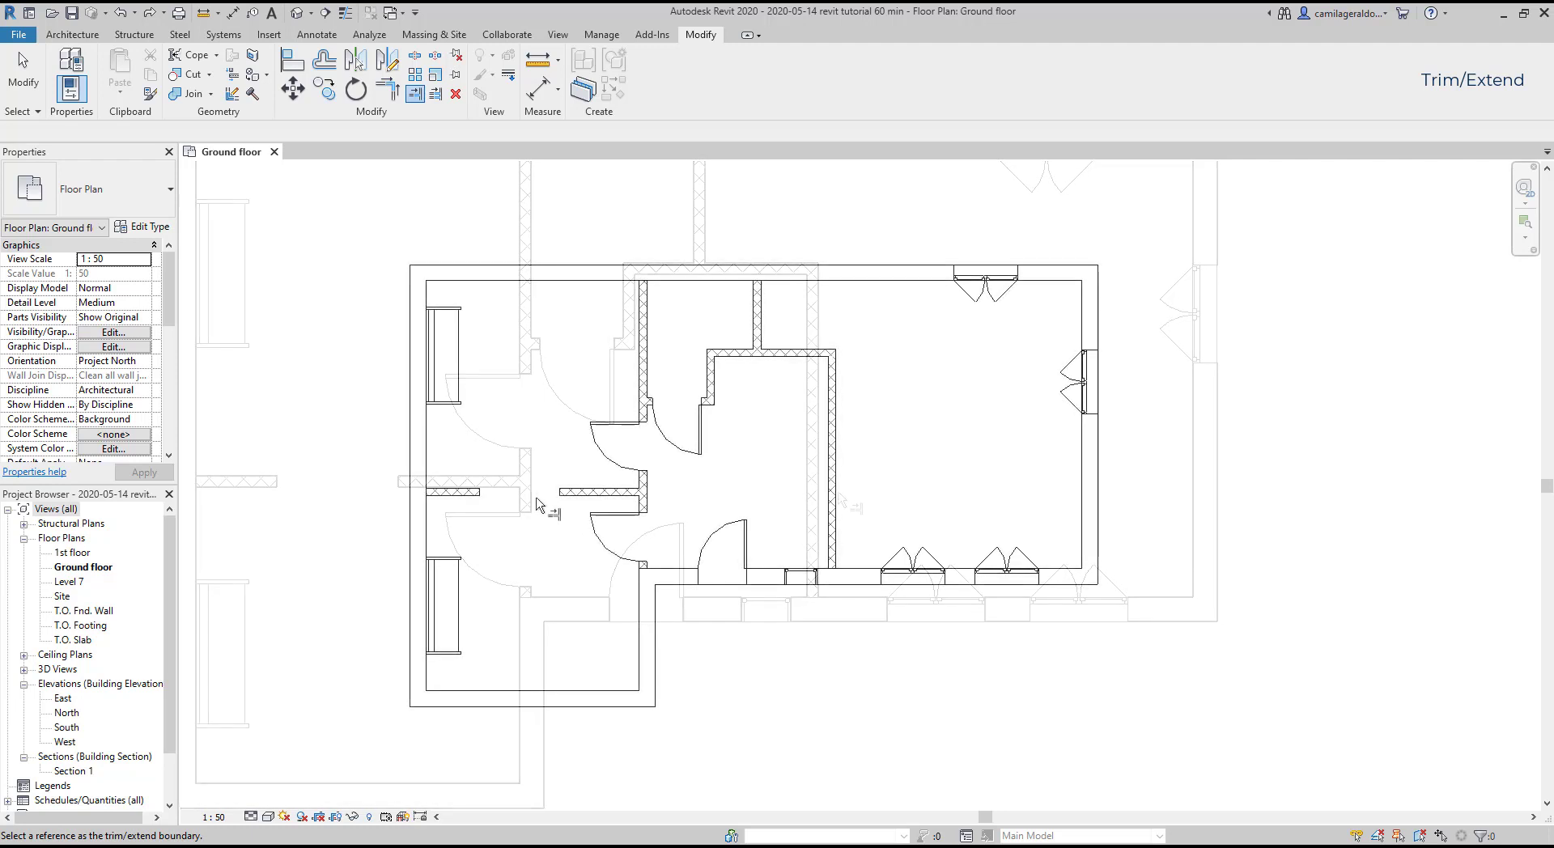
Step: Try to extend the left part of the dividing wall across its opening, and examine the piece above the opening in 3D
scroll(513, 410, up, 5)
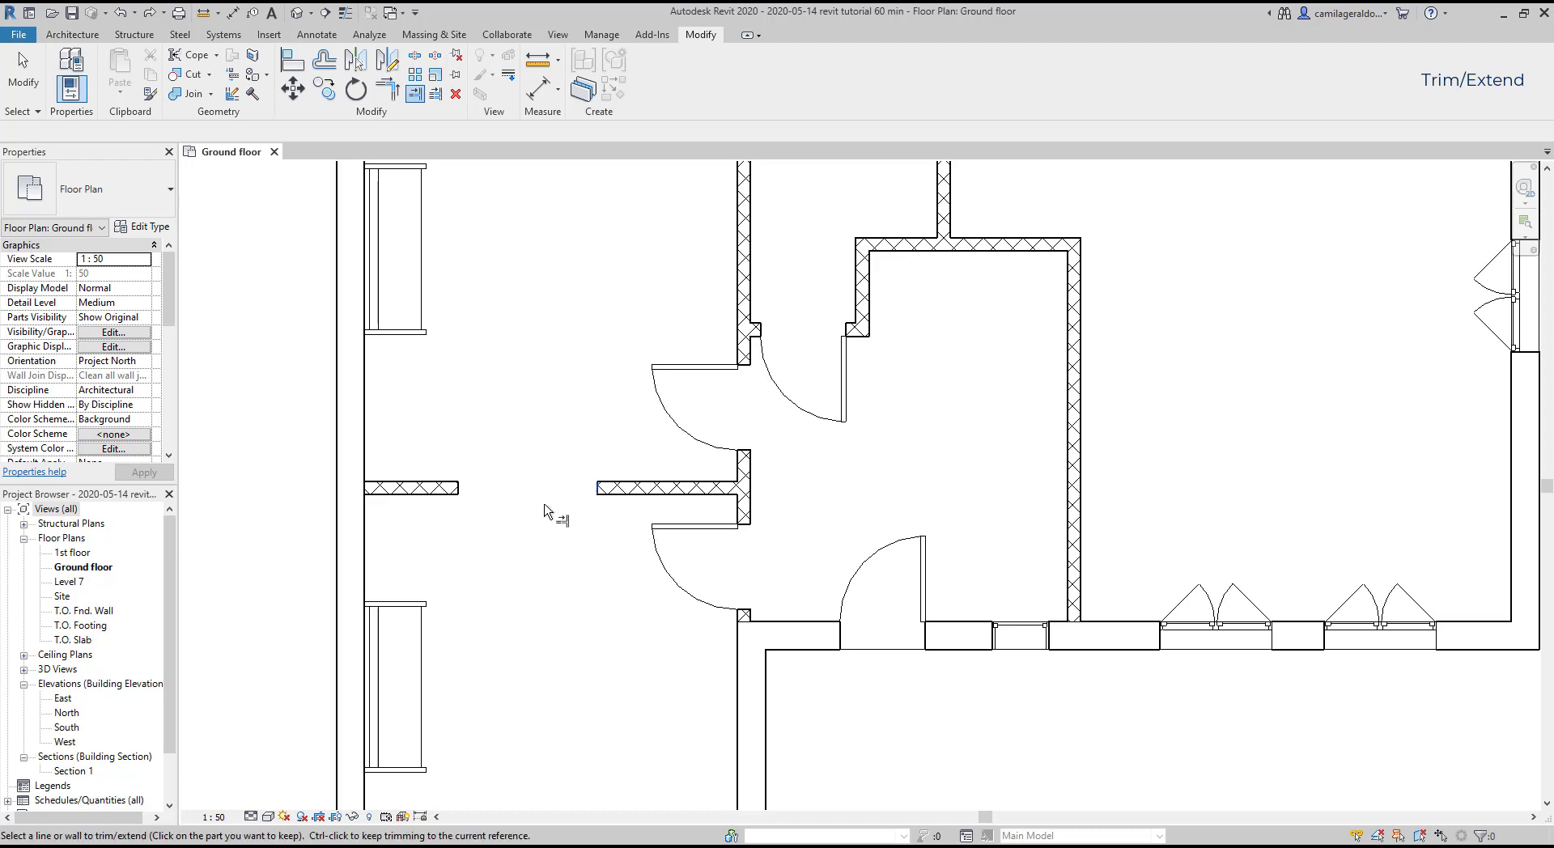
click(459, 490)
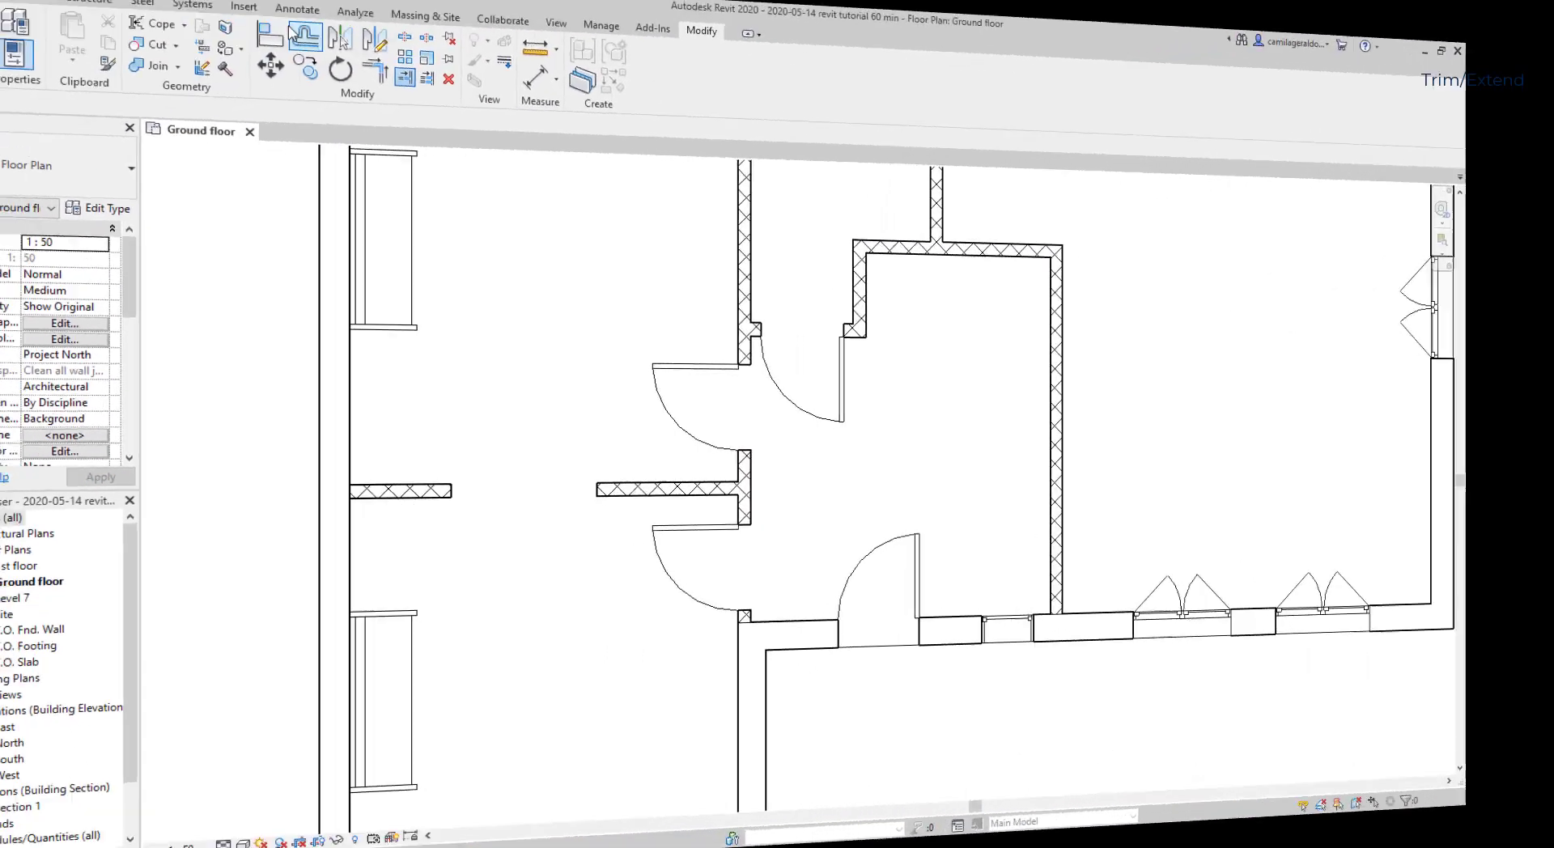
click(296, 13)
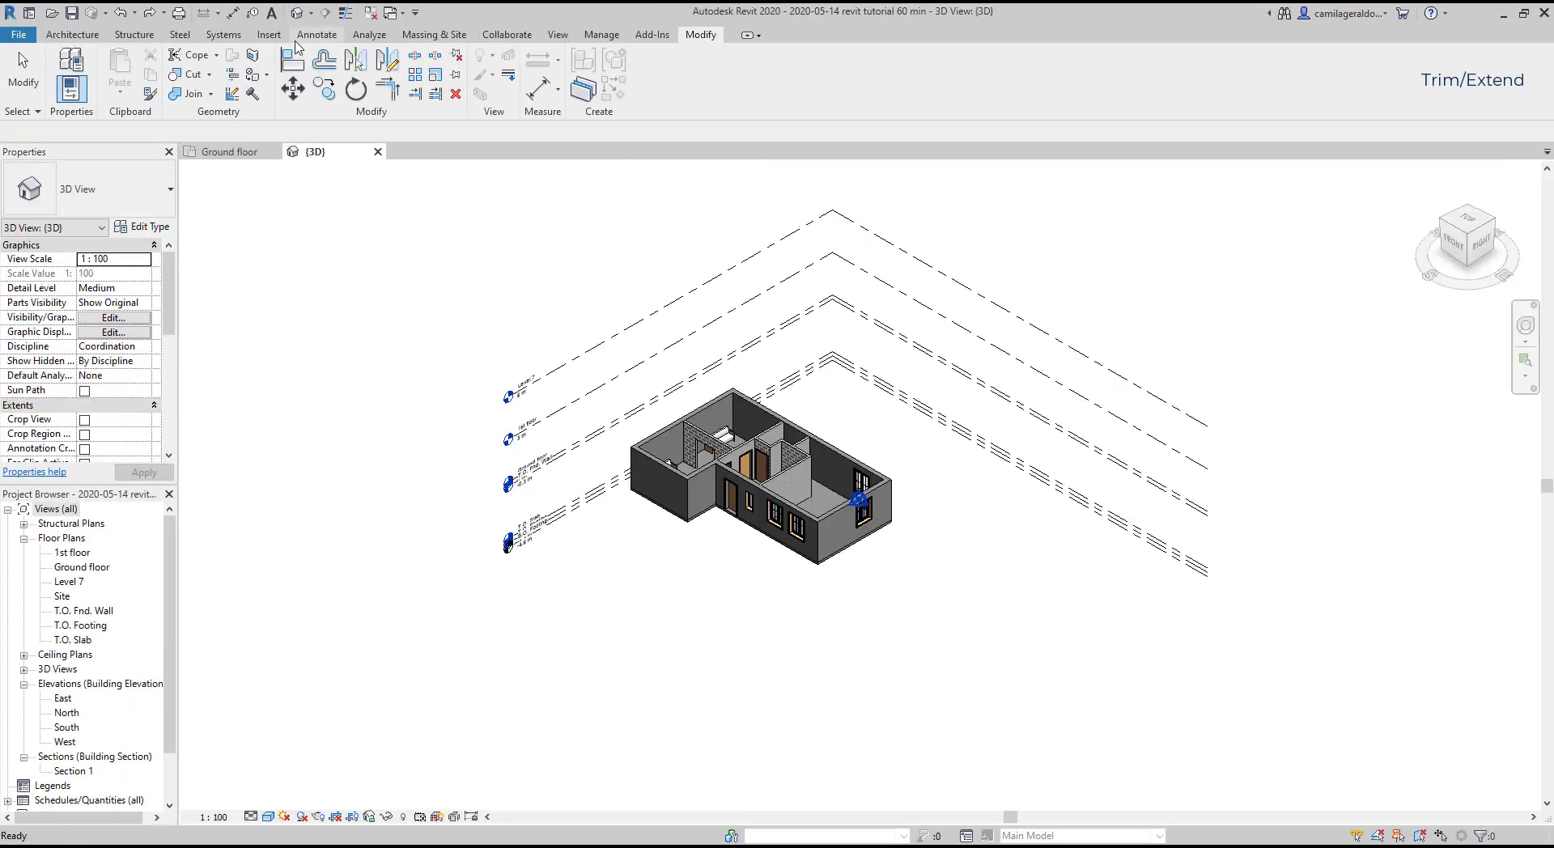
scroll(690, 429, up, 5)
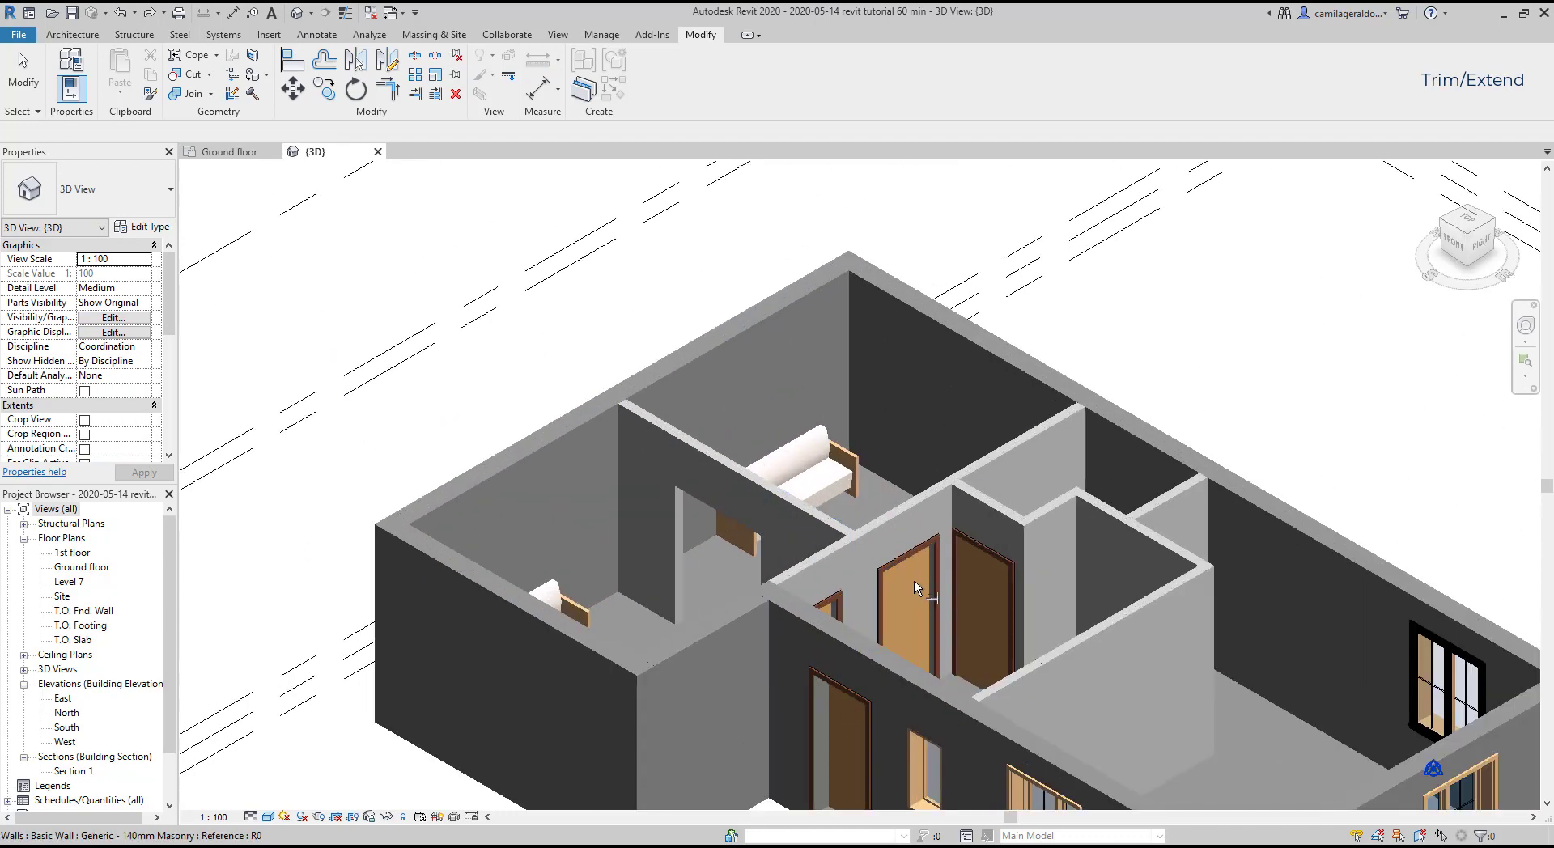
scroll(737, 583, up, 2)
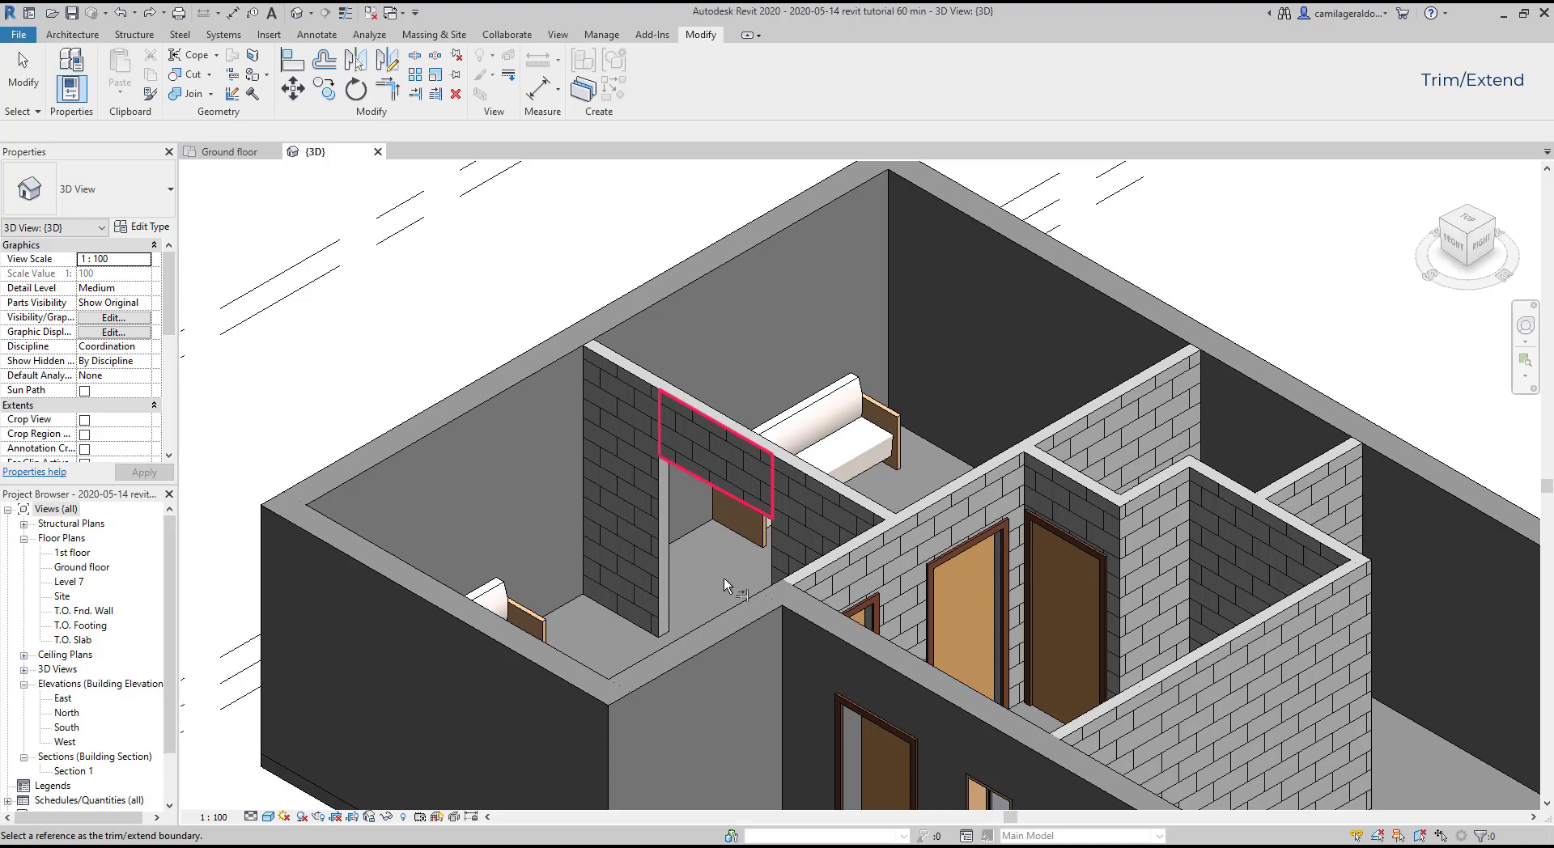
click(724, 578)
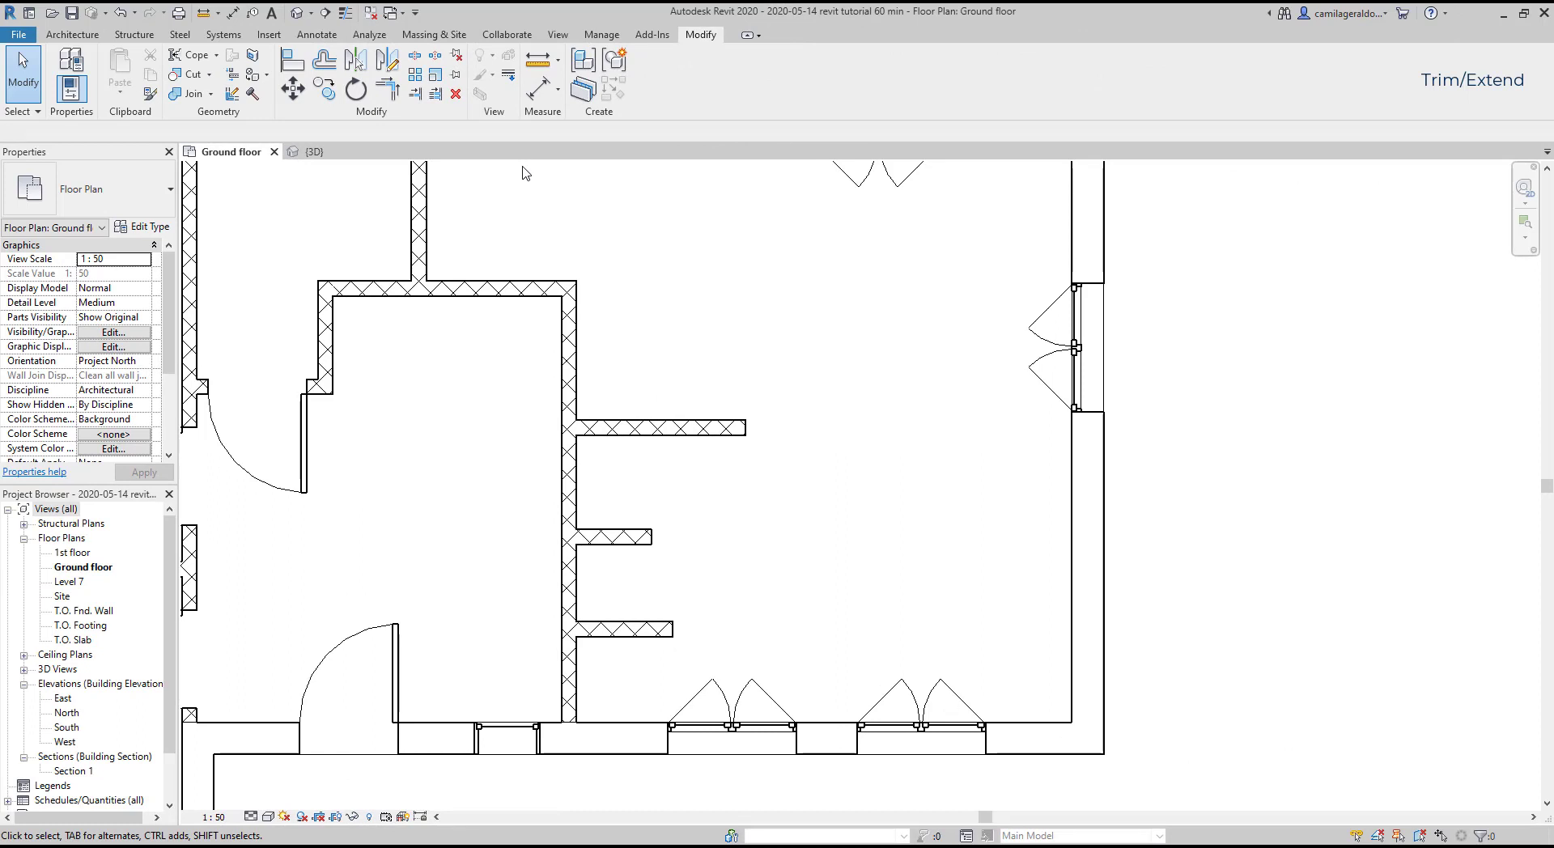
Step: Extend the three short horizontal walls in the large room to the right exterior wall one at a time with Trim/Extend Single Element
click(417, 95)
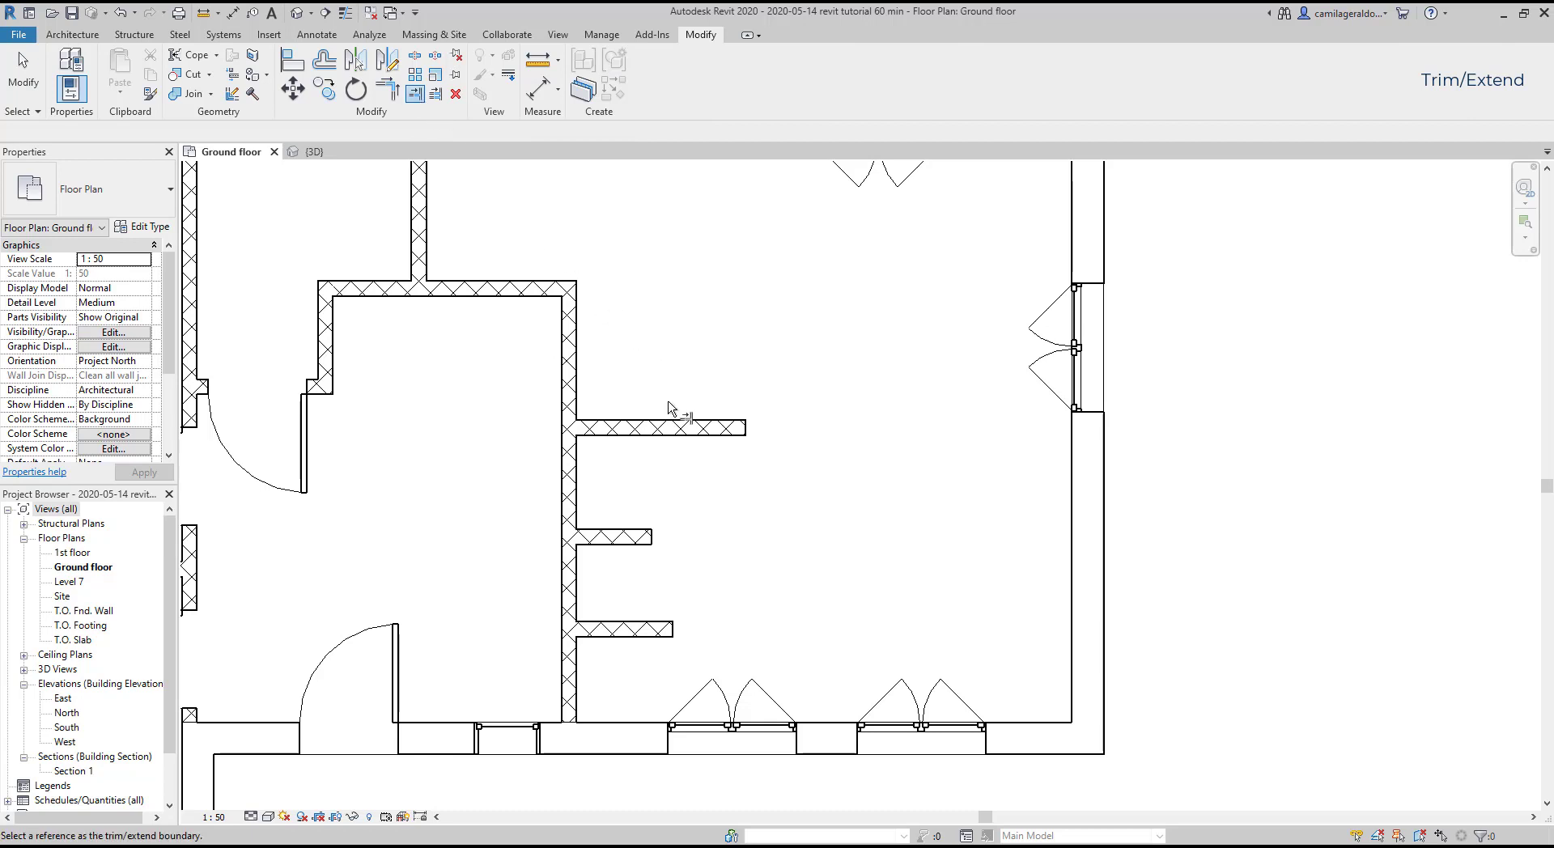
click(1073, 591)
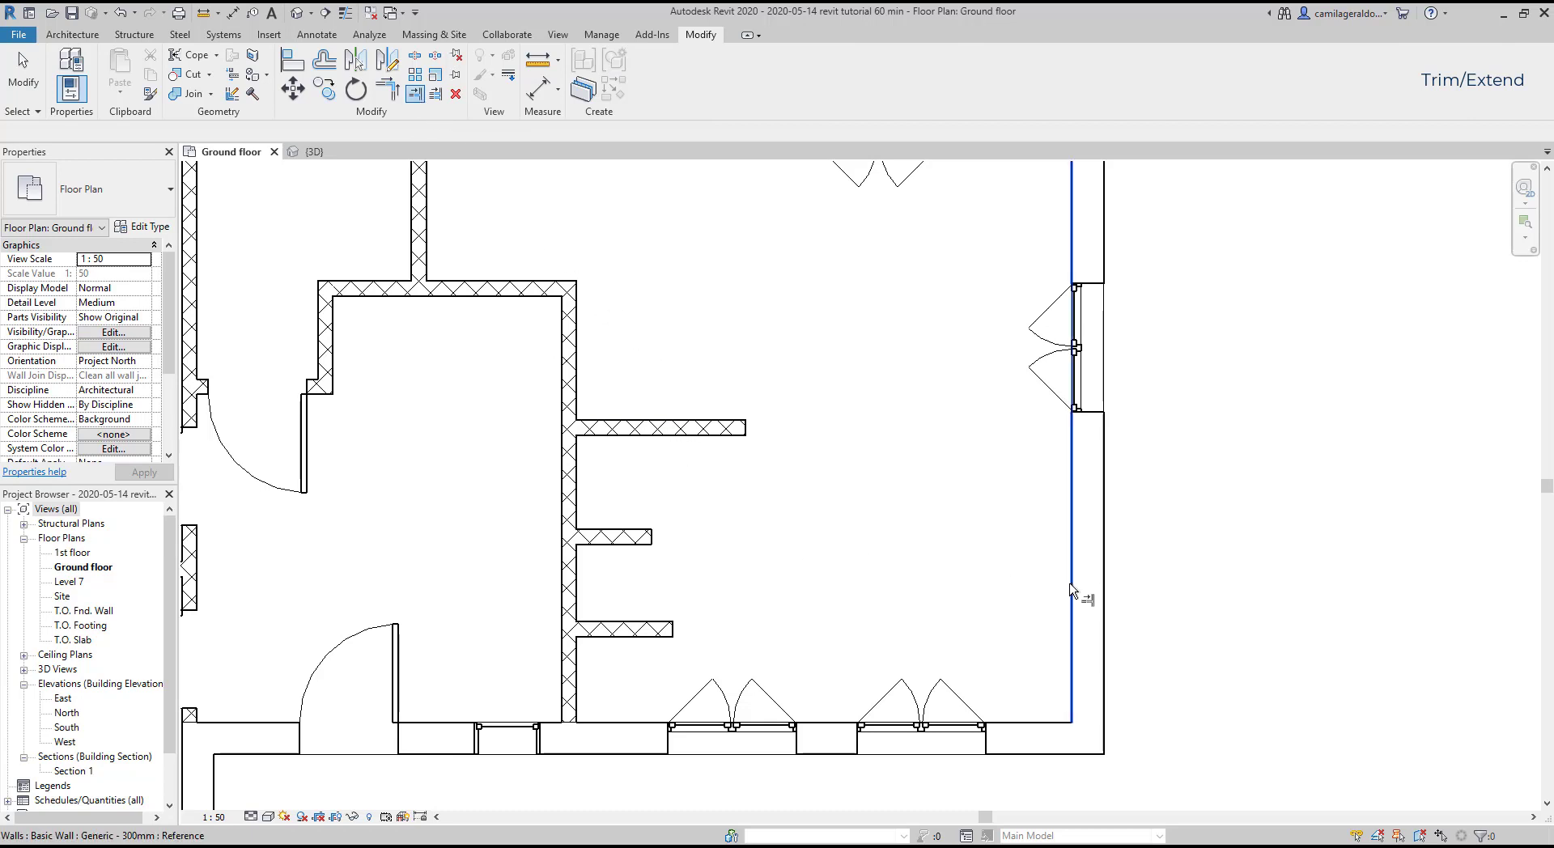
click(665, 629)
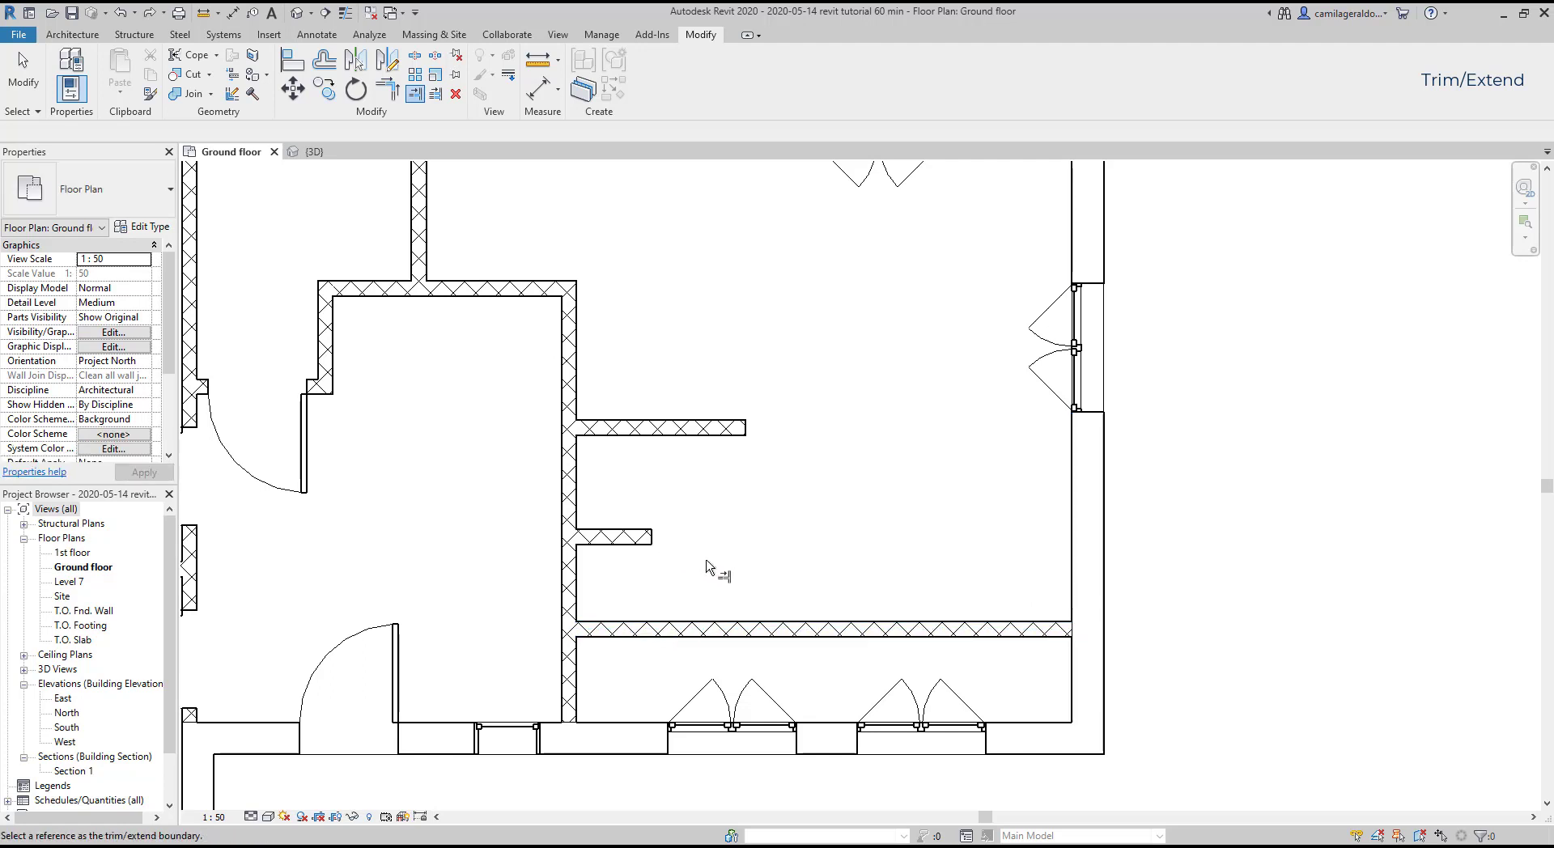
click(1074, 577)
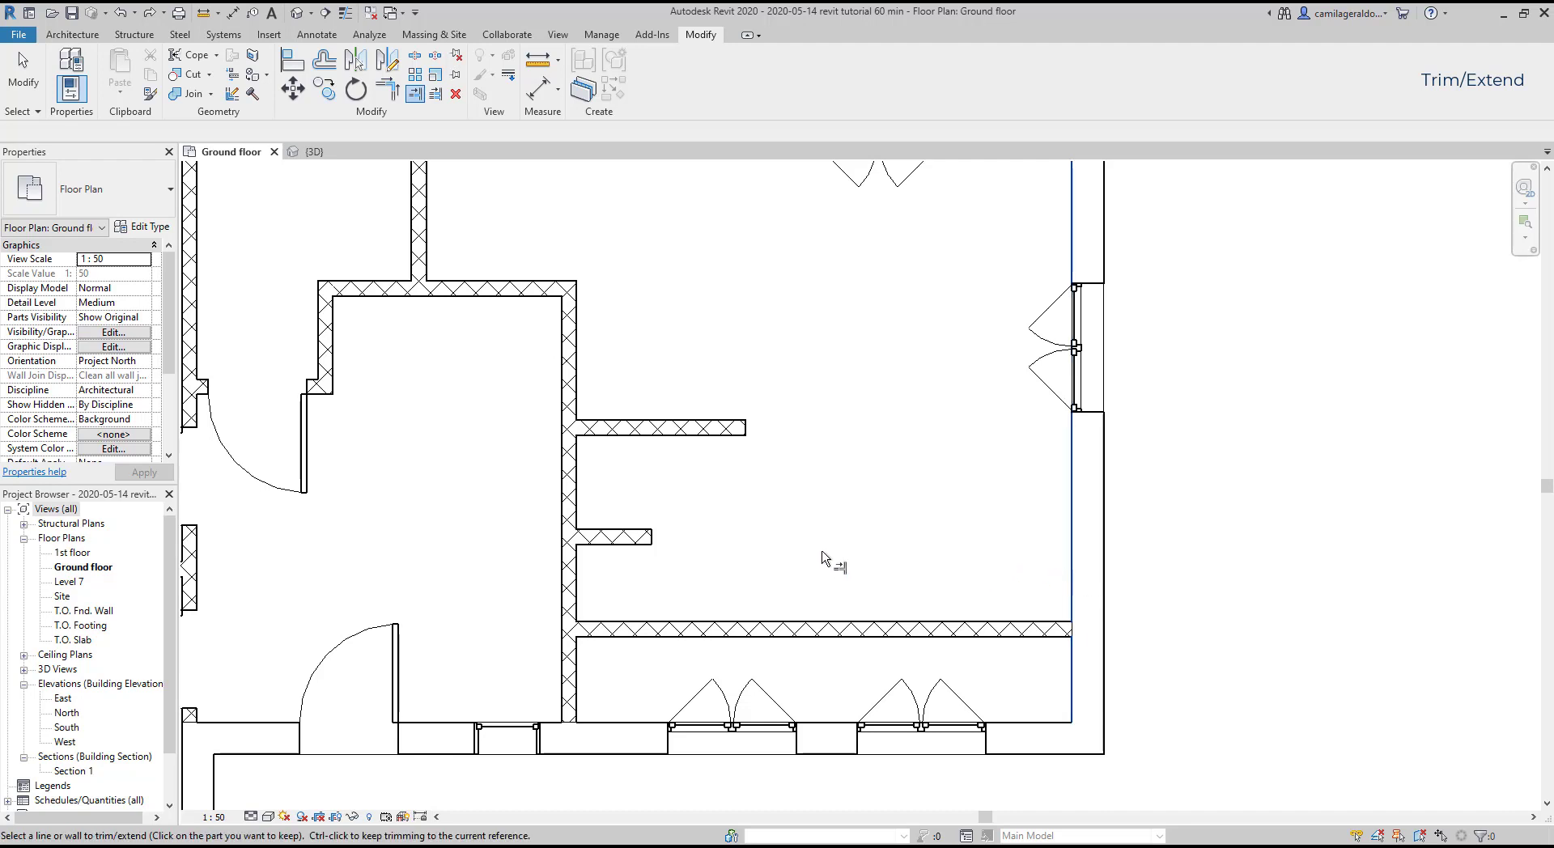
click(648, 537)
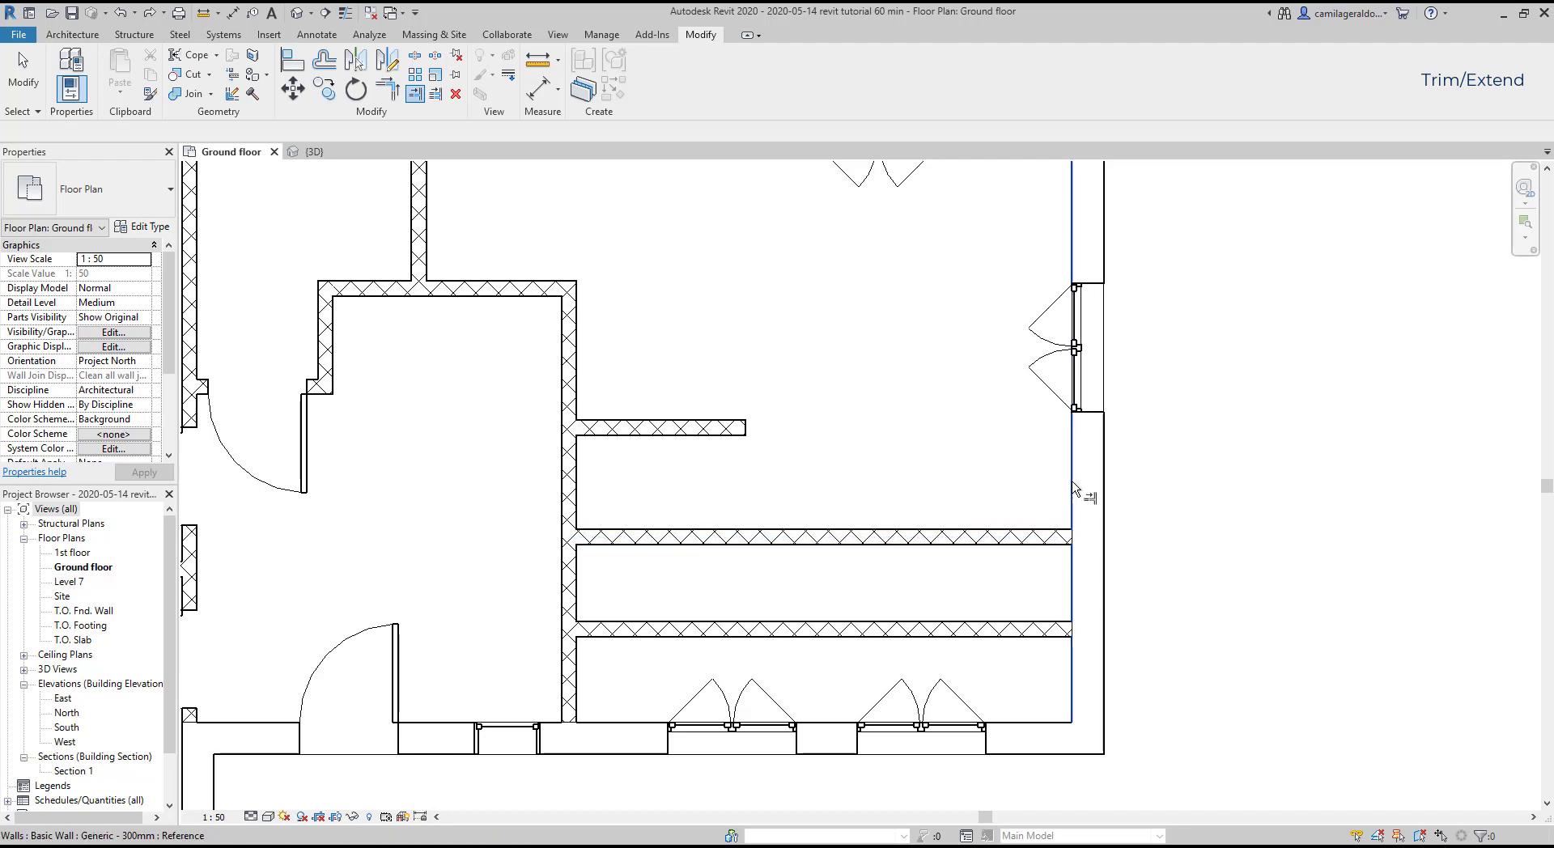
click(747, 428)
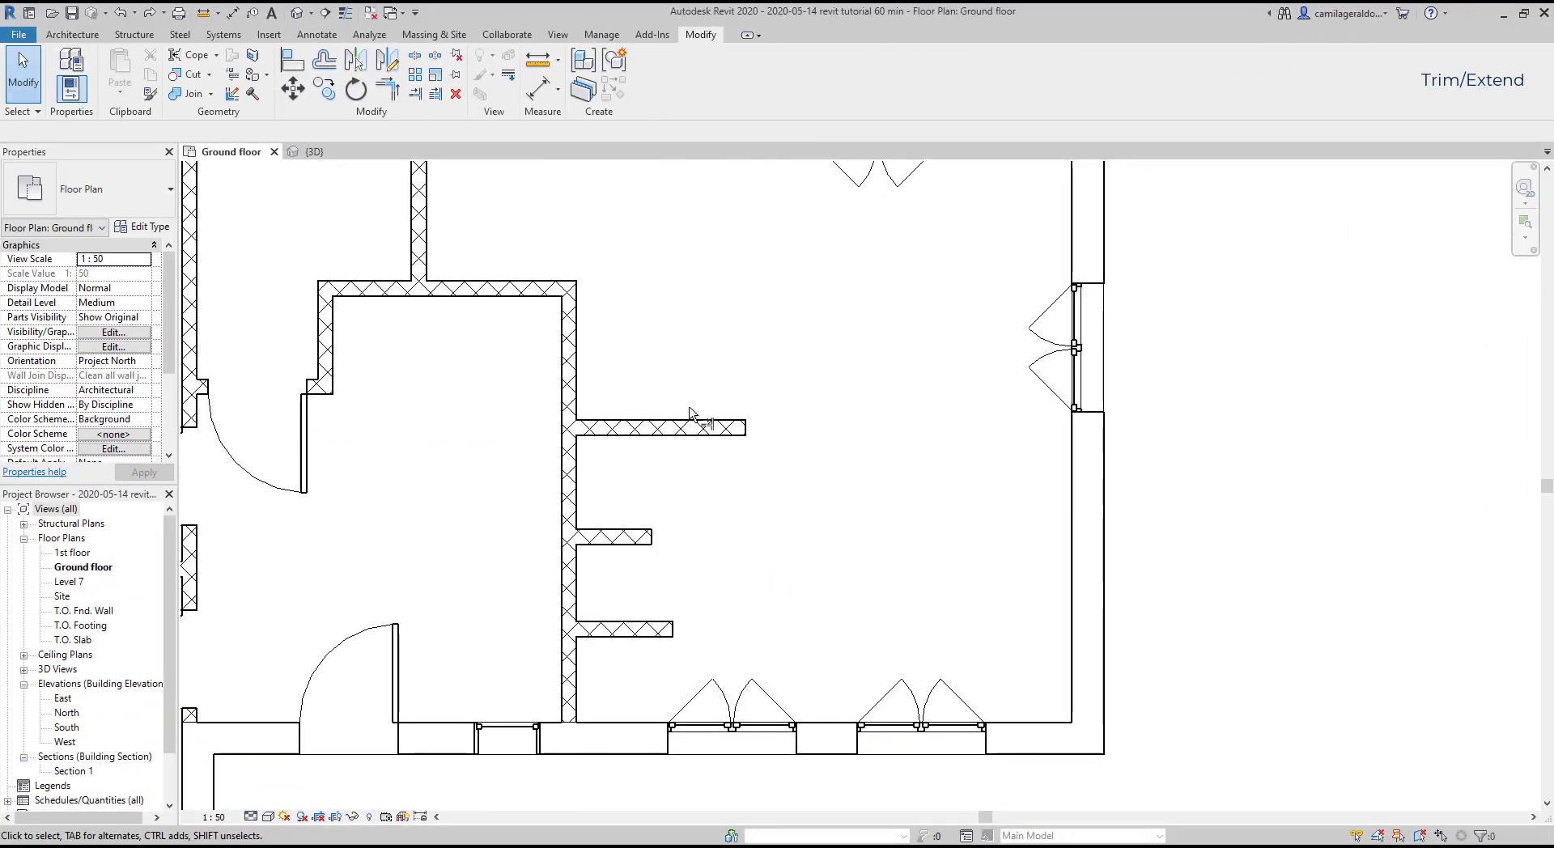
Step: Extend the three short horizontal walls in the large room to the right exterior wall together with Trim/Extend Multiple Elements
click(436, 95)
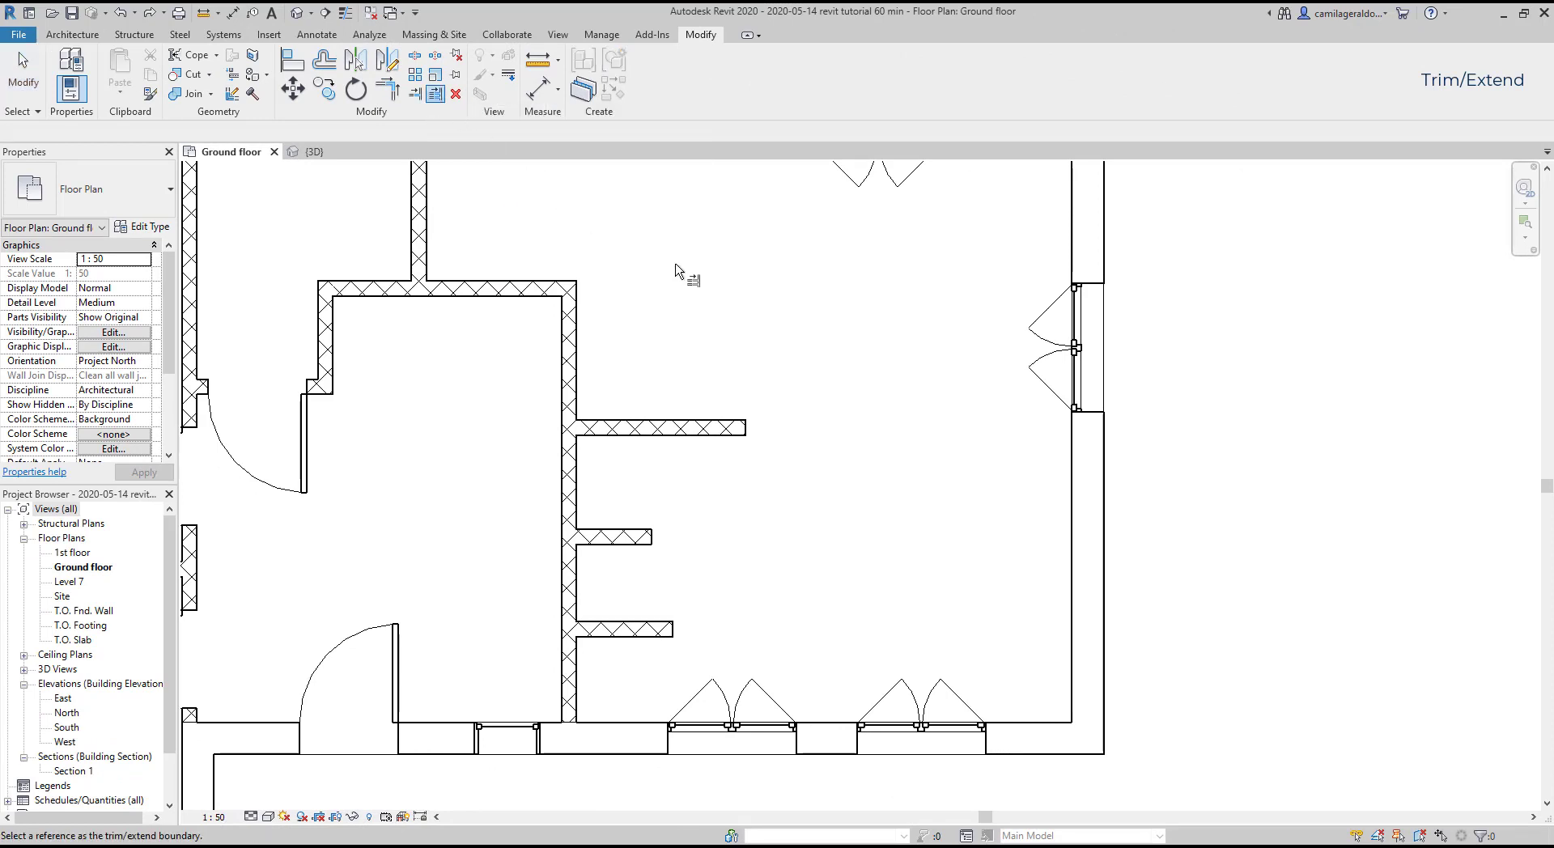
click(1070, 580)
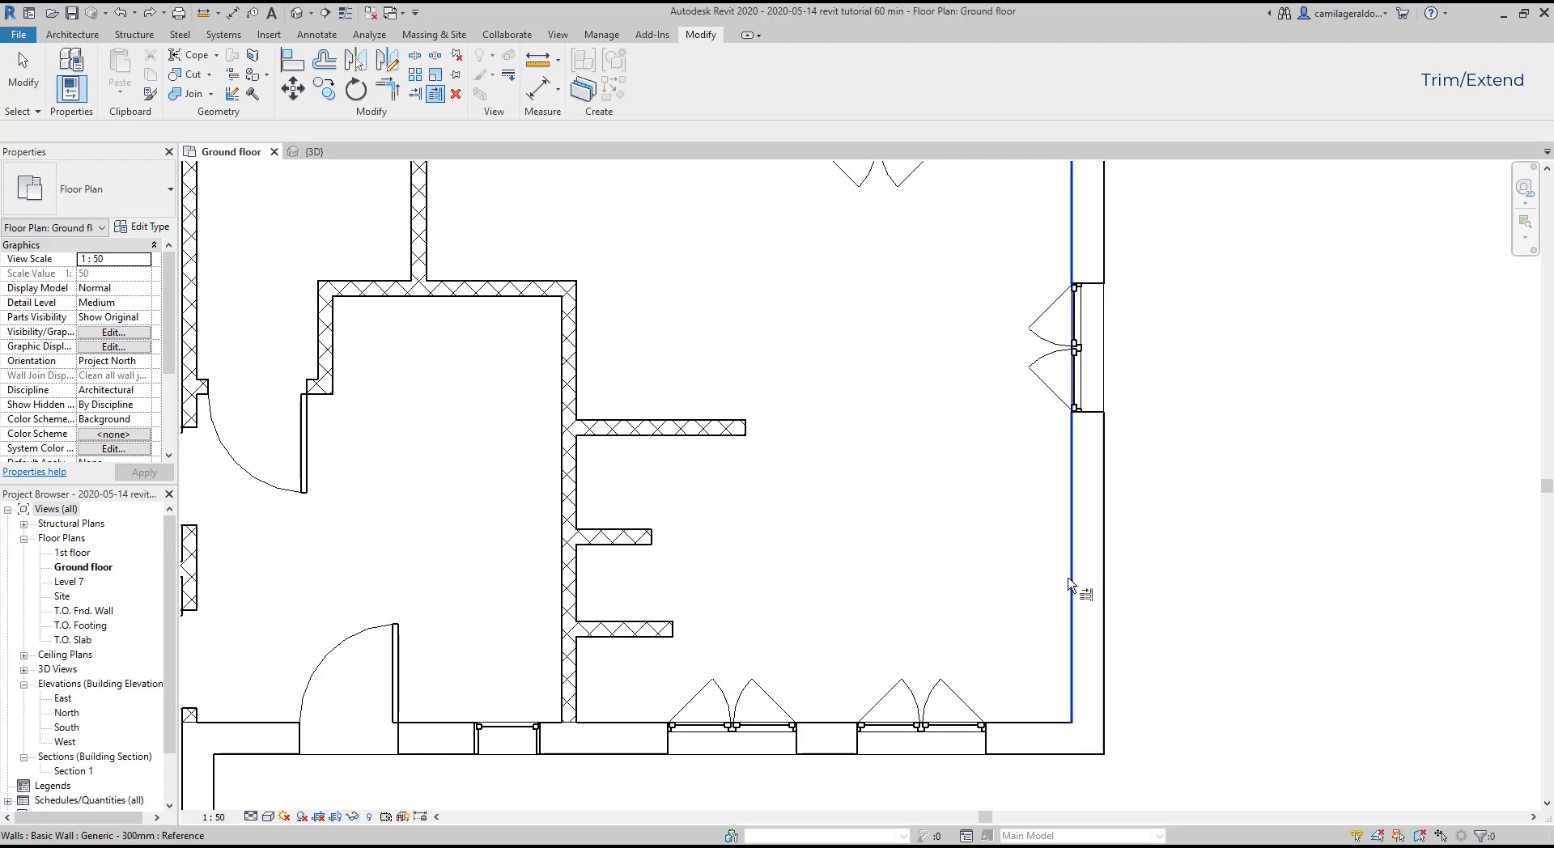
click(690, 631)
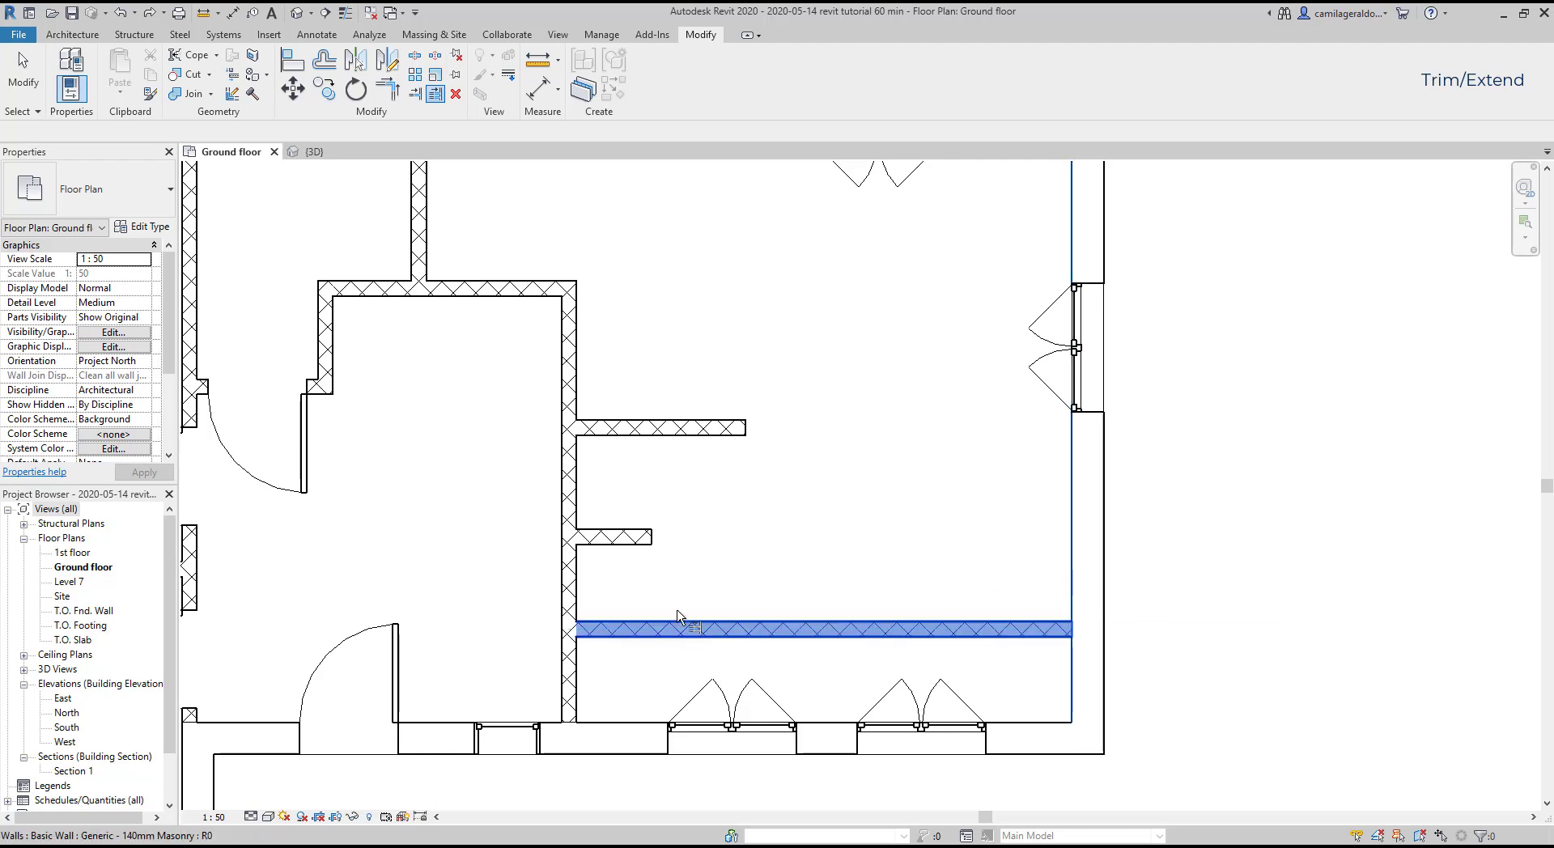
click(652, 541)
click(742, 429)
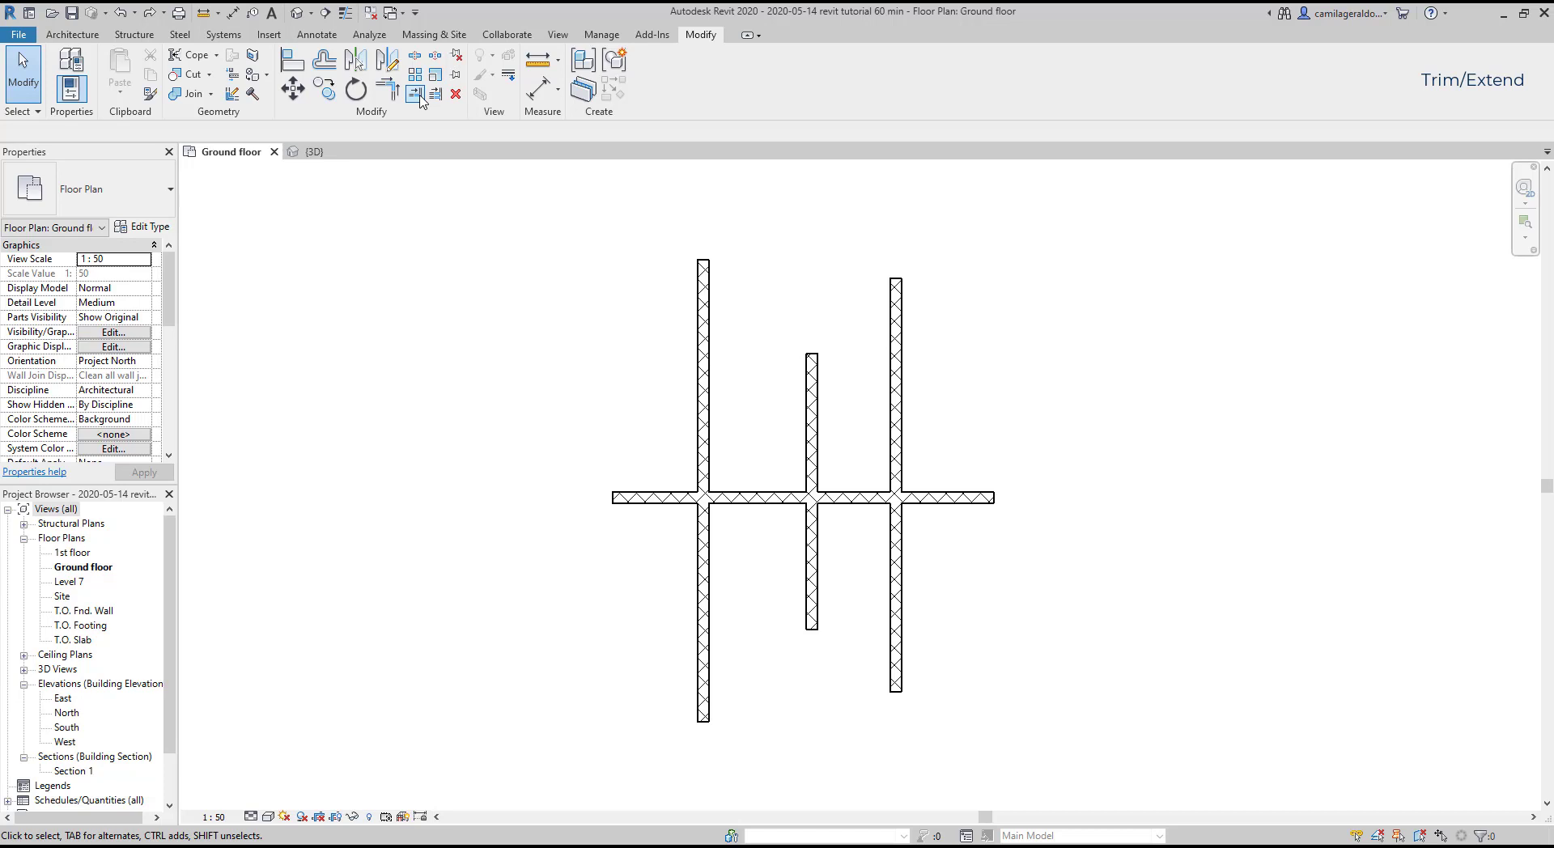
Step: Trim the right and middle crossing walls at the horizontal wall with Trim/Extend Single Element, keeping their lower parts
click(420, 101)
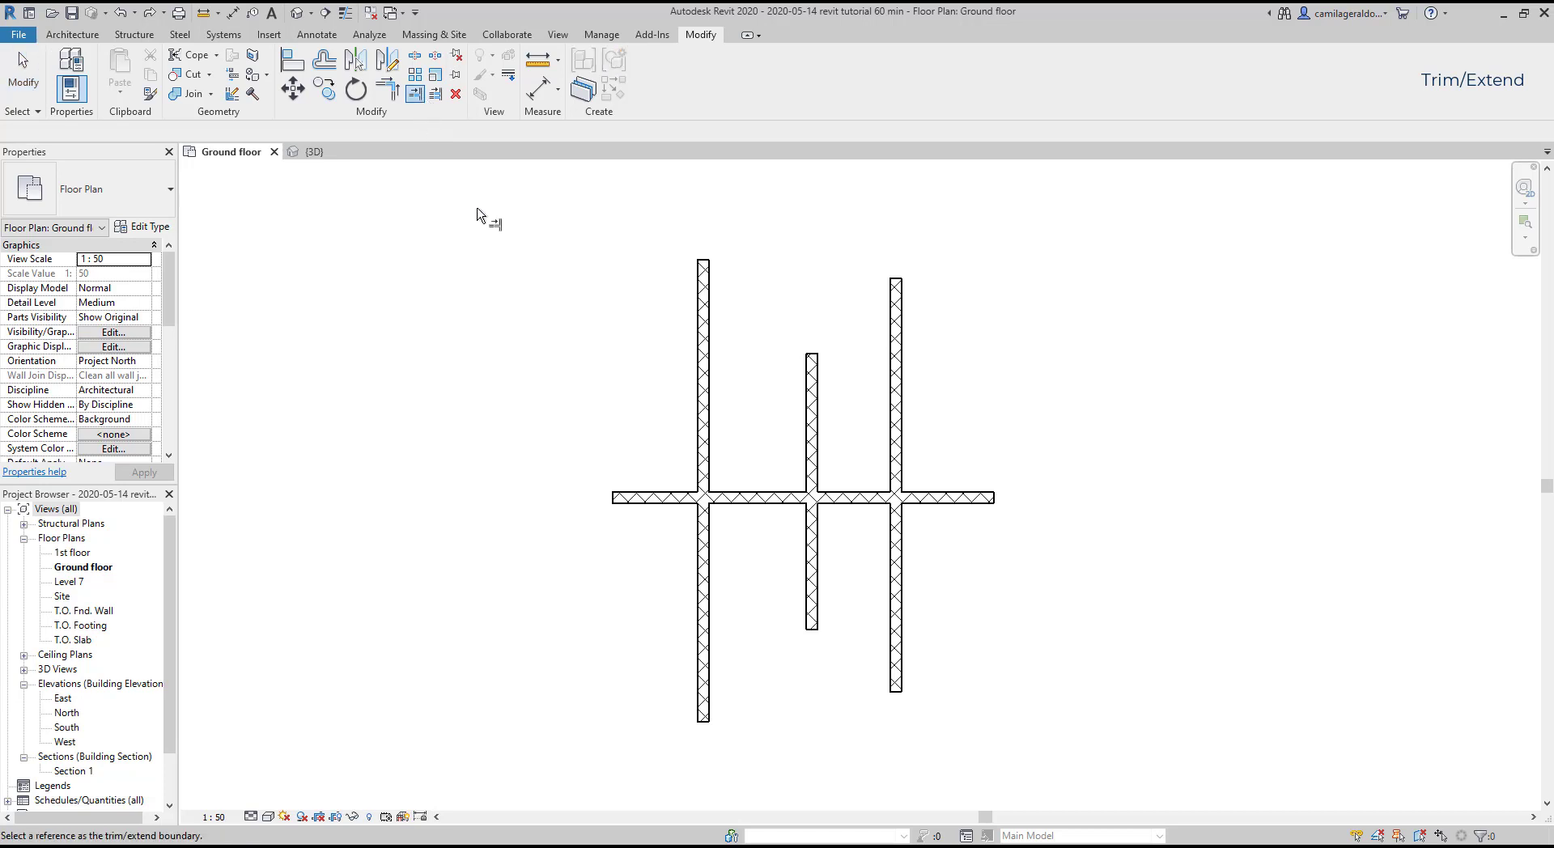
click(753, 496)
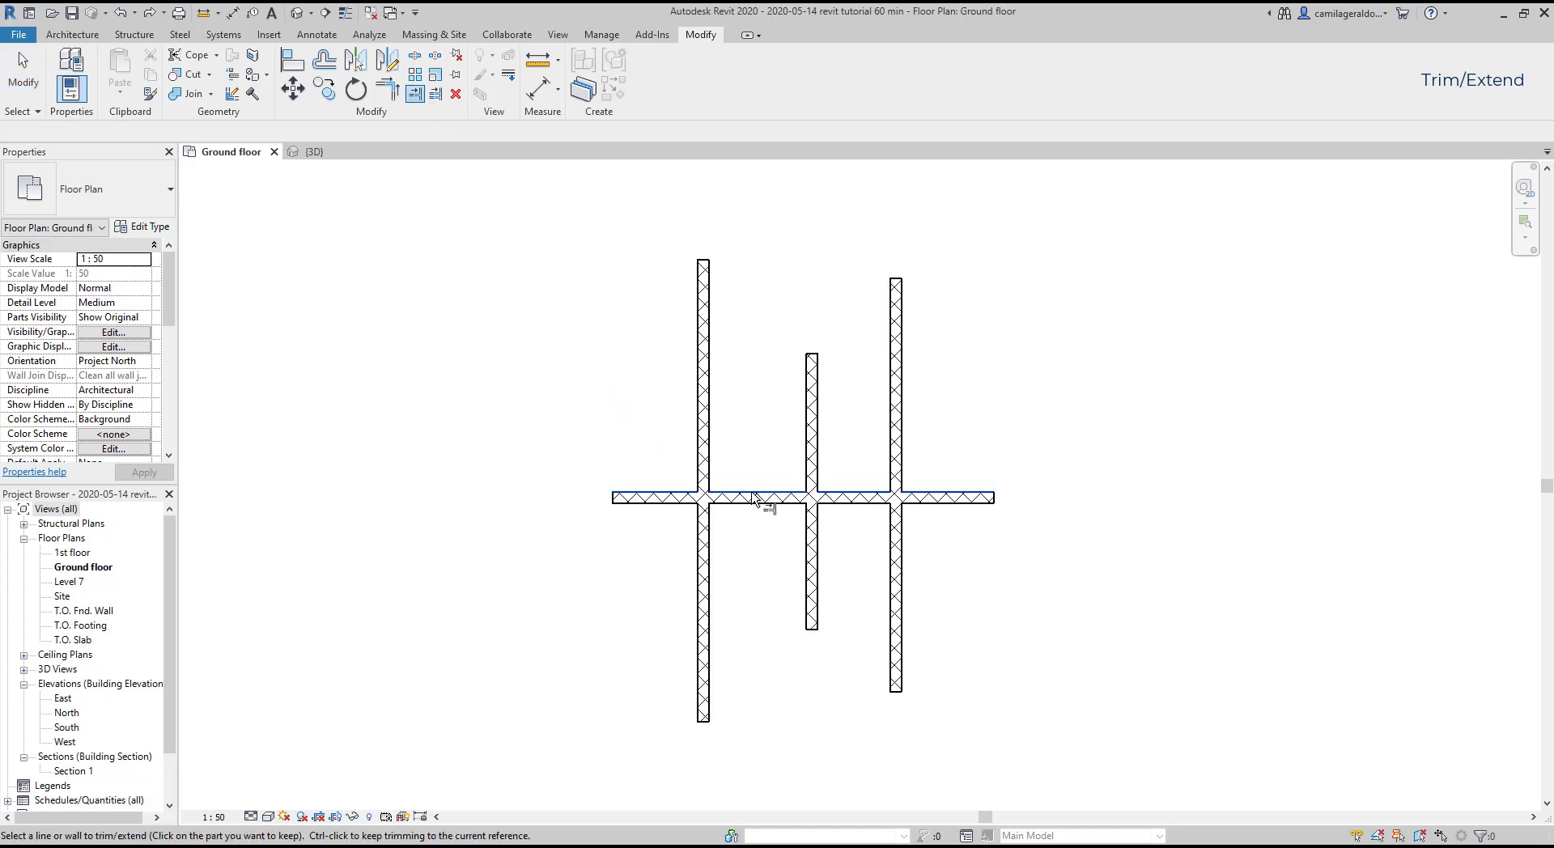
click(895, 557)
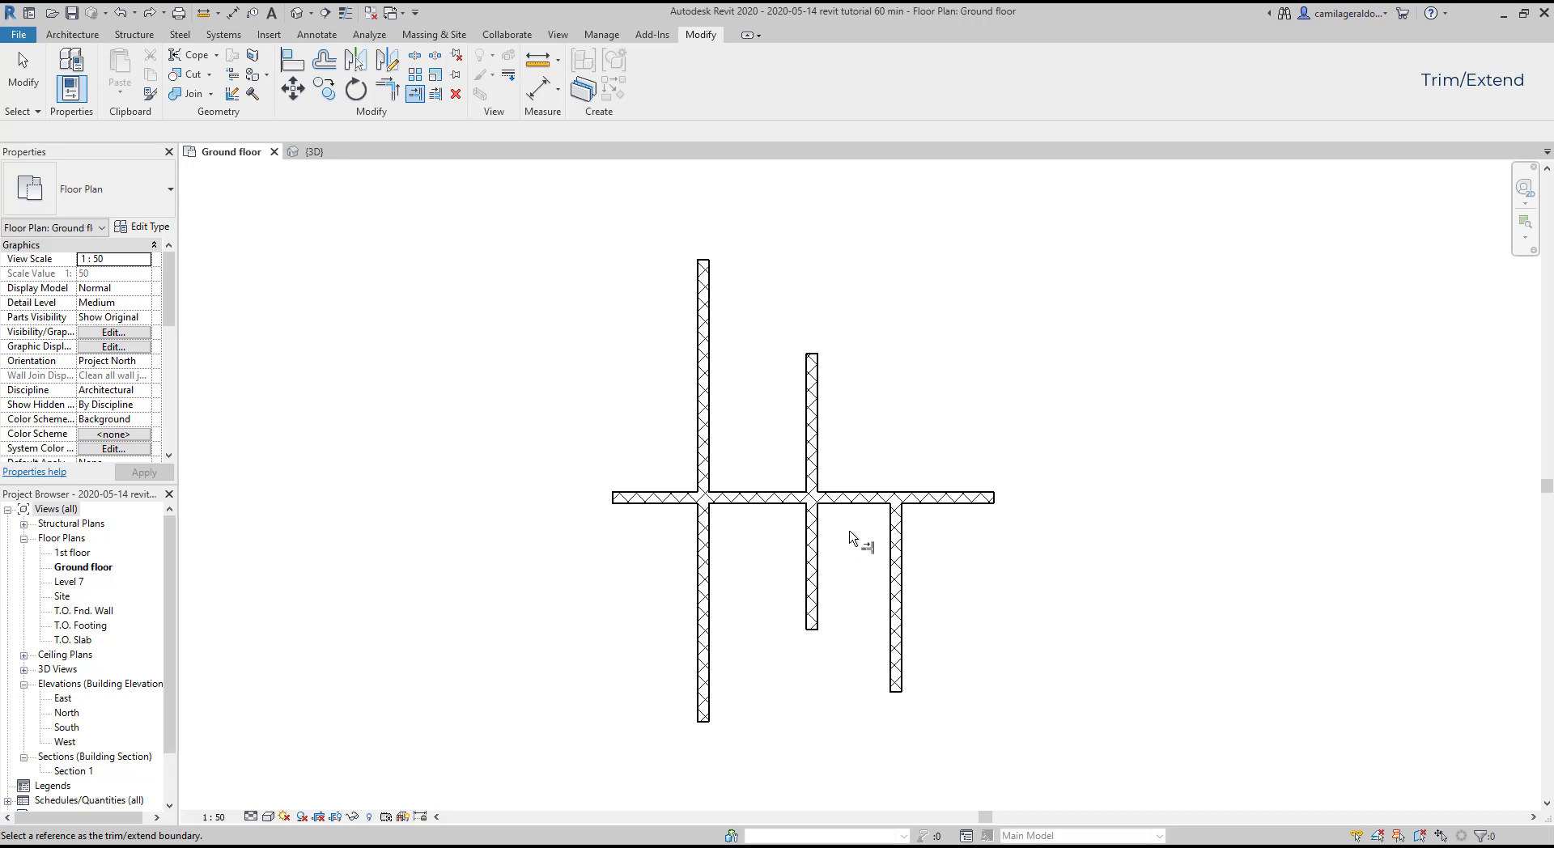
click(791, 505)
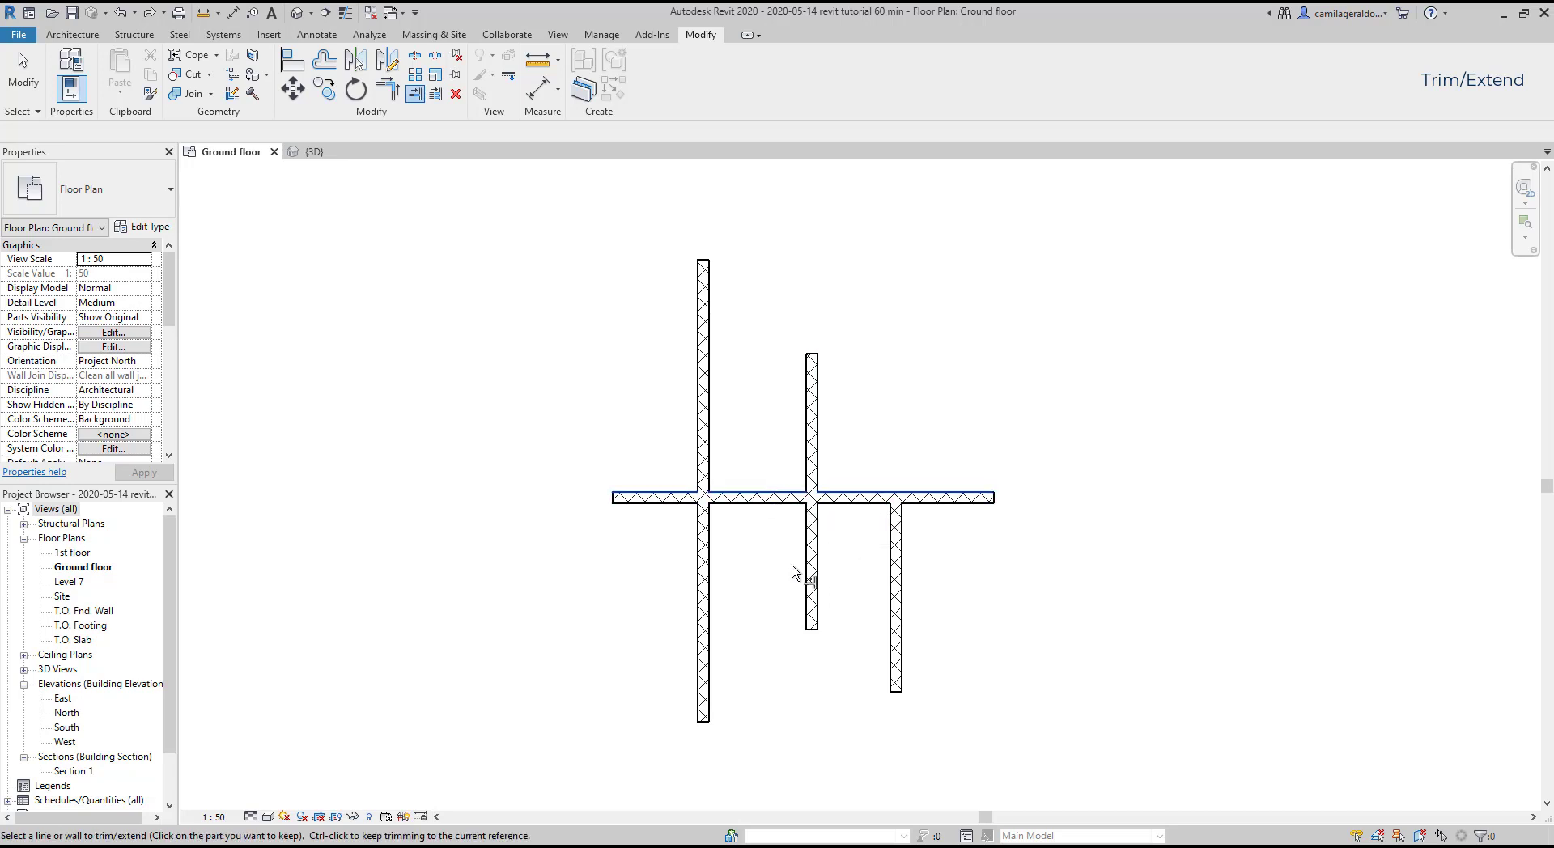
click(812, 581)
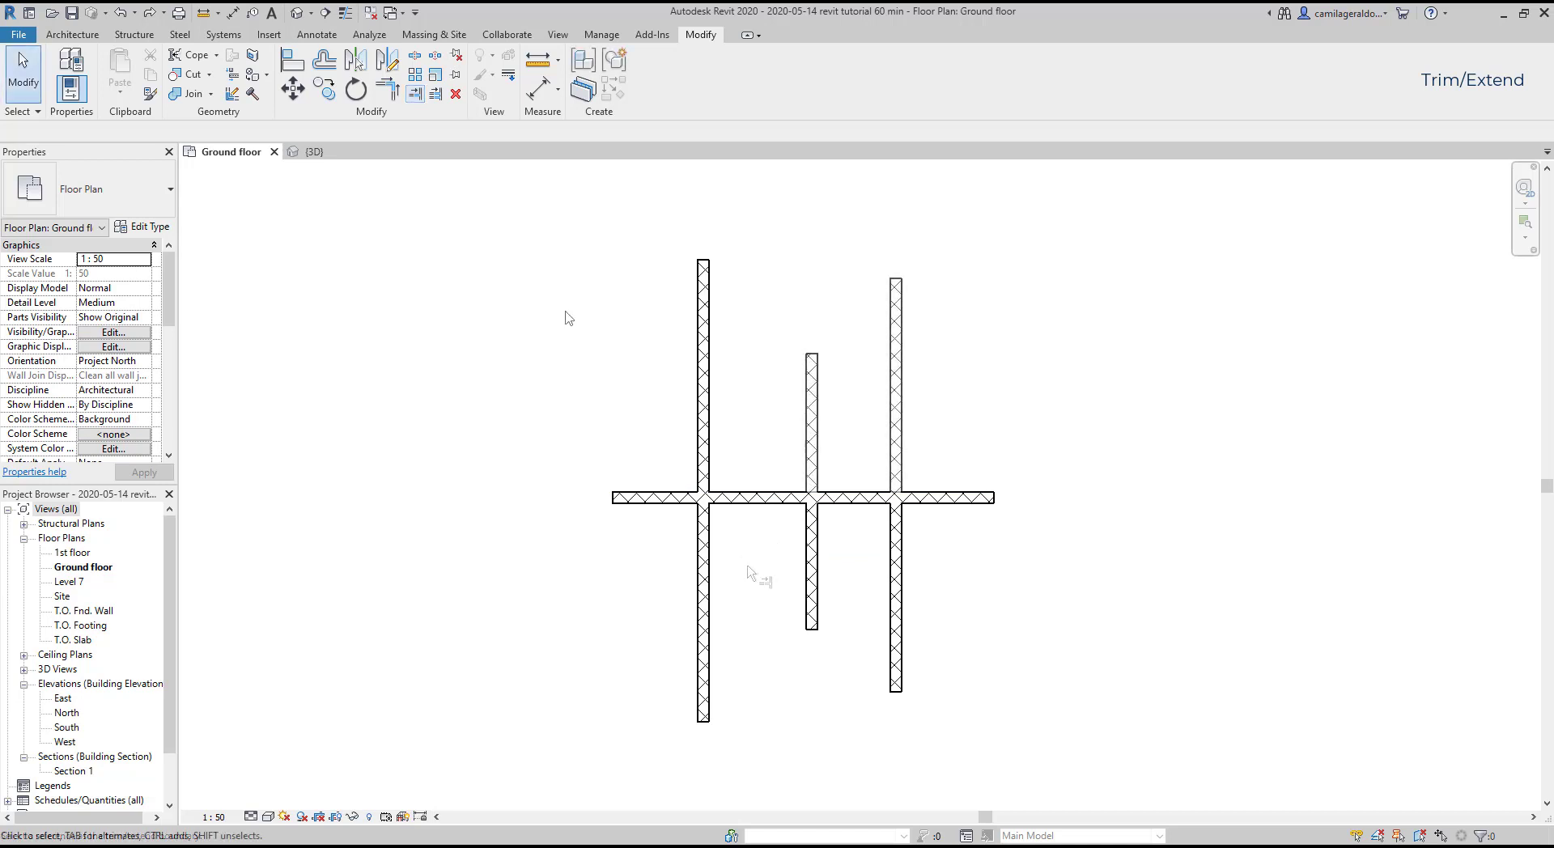
key(Escape)
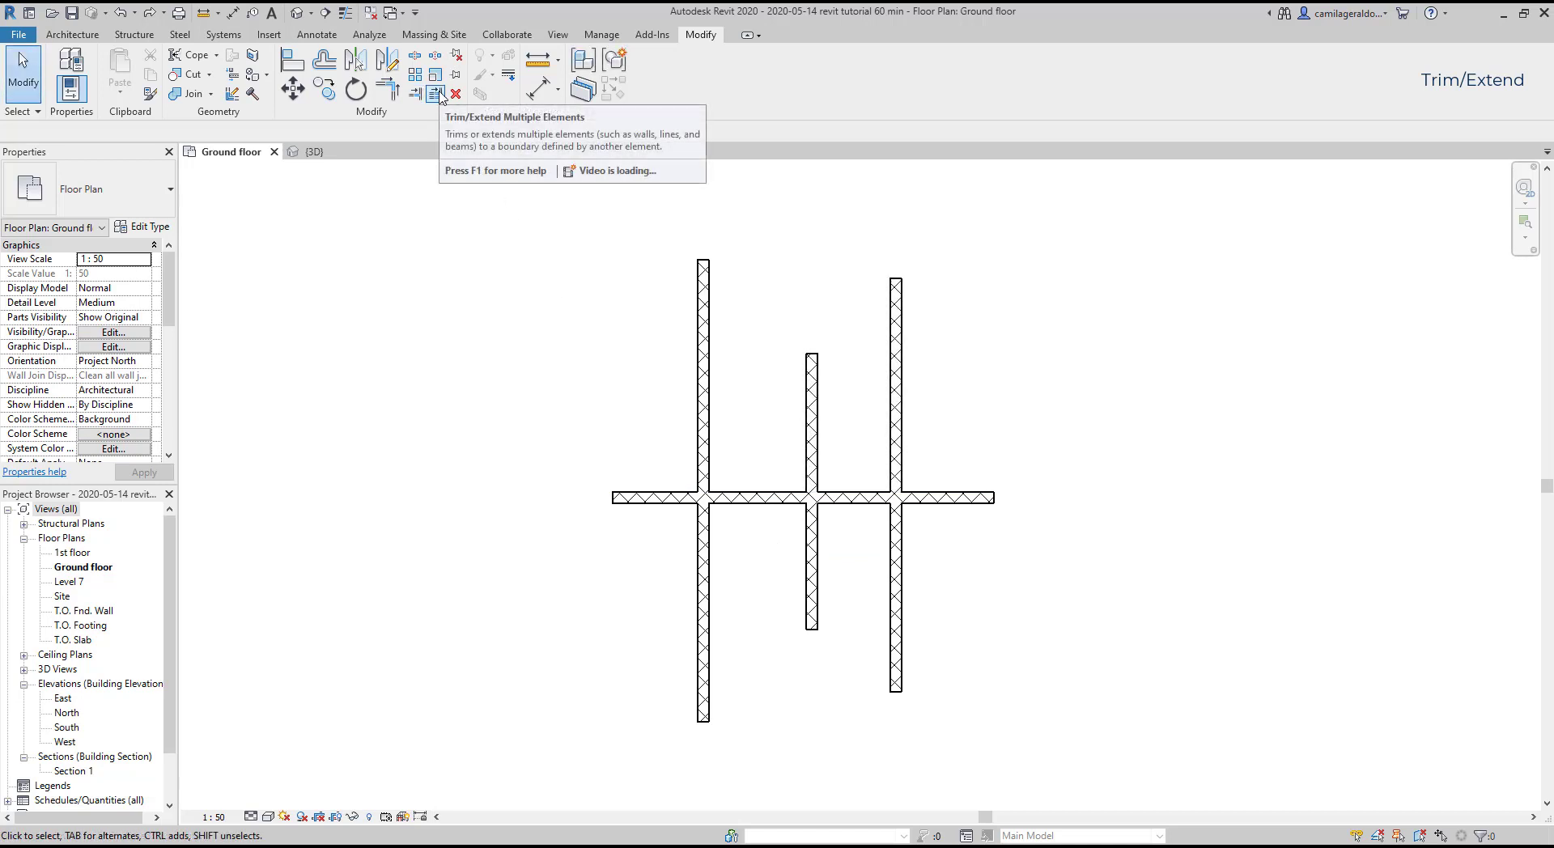
Step: Trim all three vertical walls at the horizontal wall with Trim/Extend Multiple Elements, keeping their upper parts
click(438, 94)
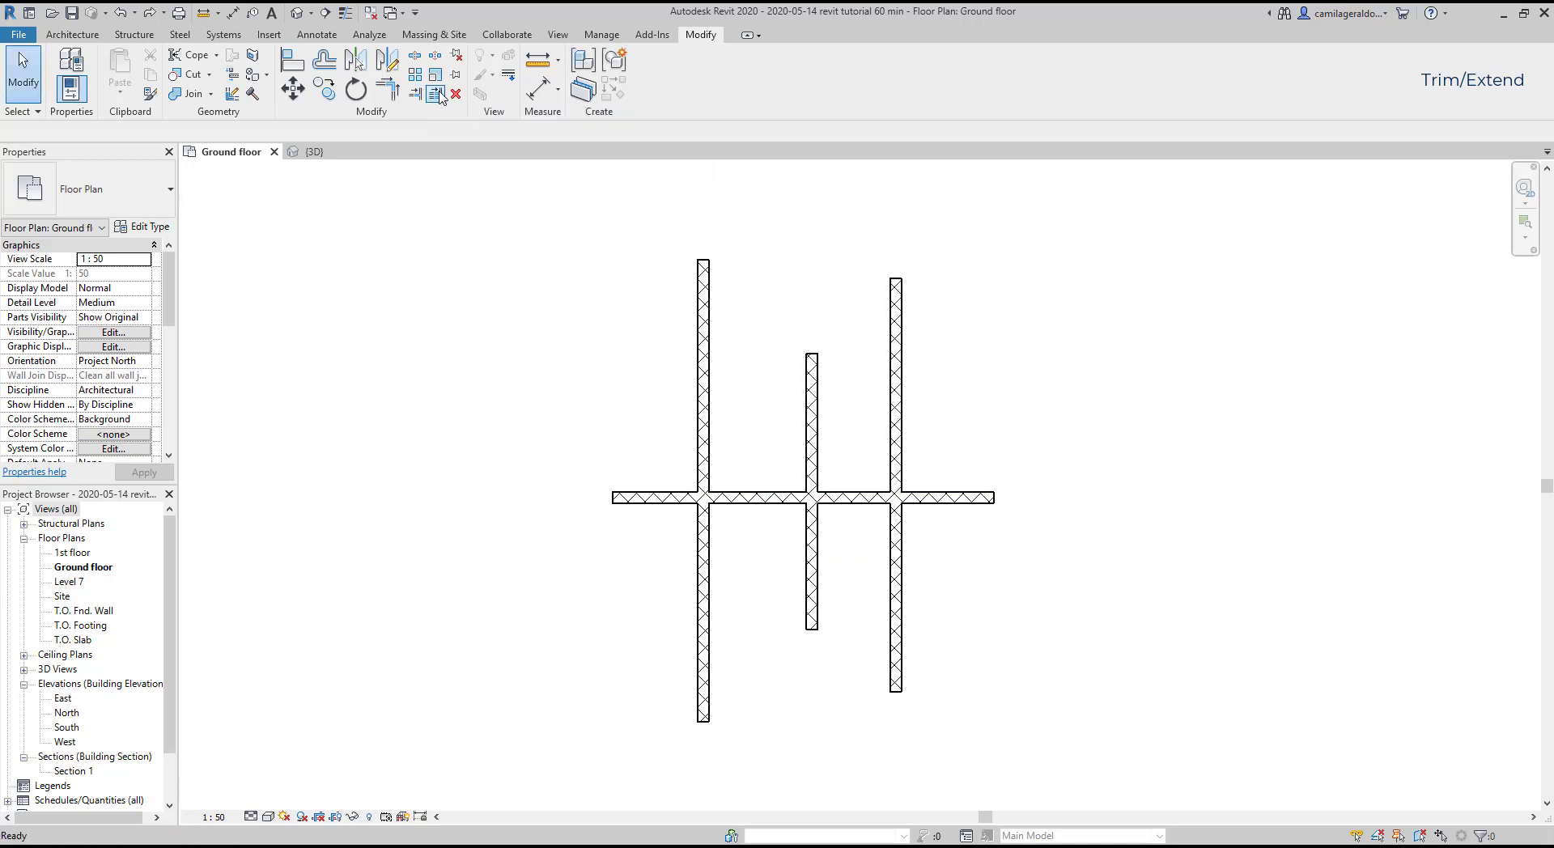
click(751, 498)
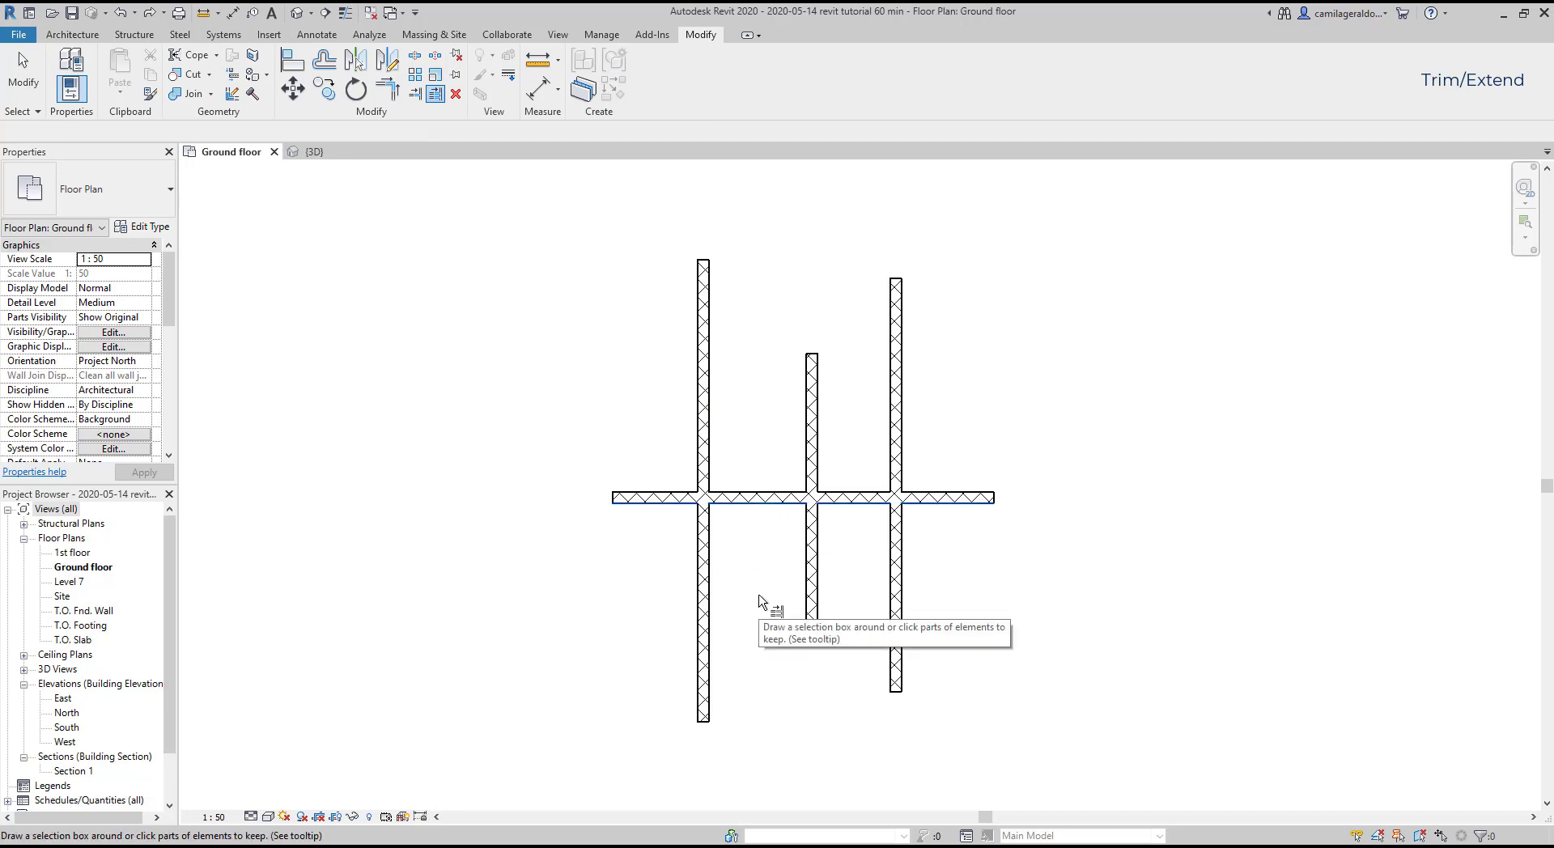
click(705, 472)
click(812, 386)
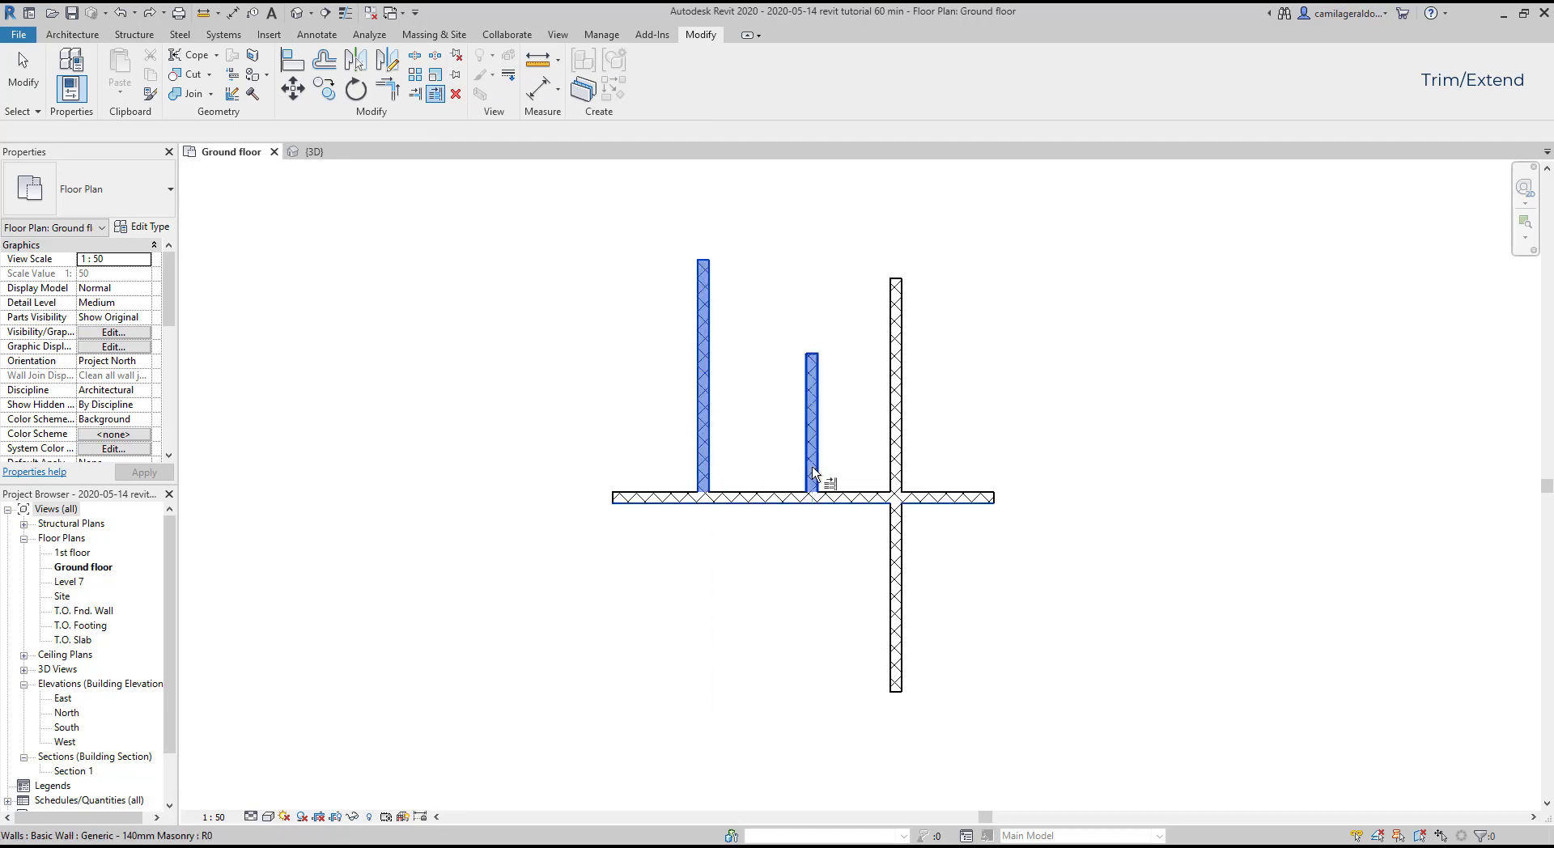
click(897, 457)
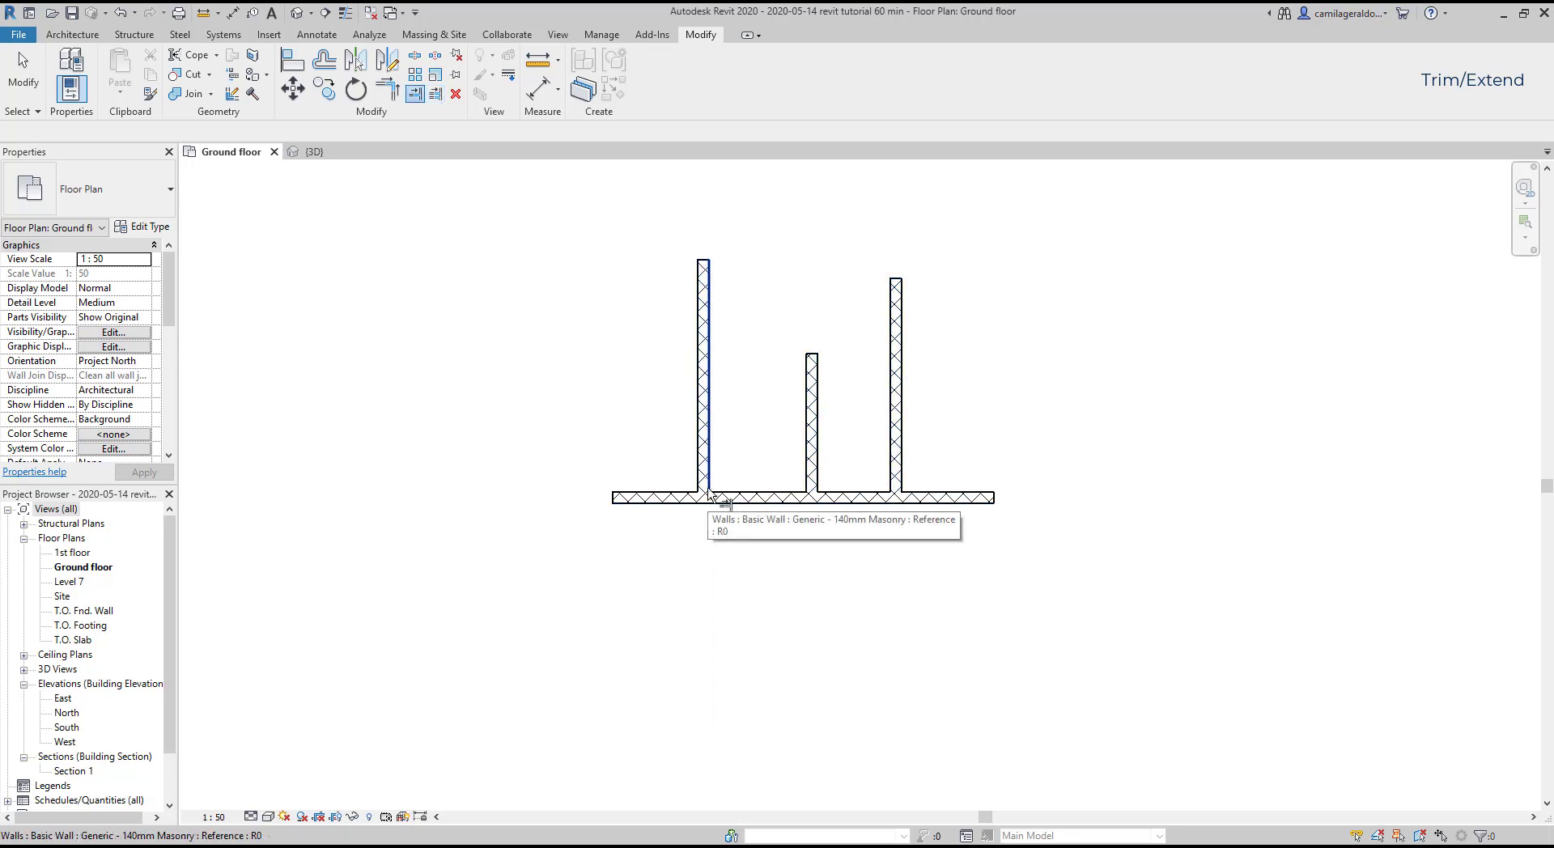
click(709, 490)
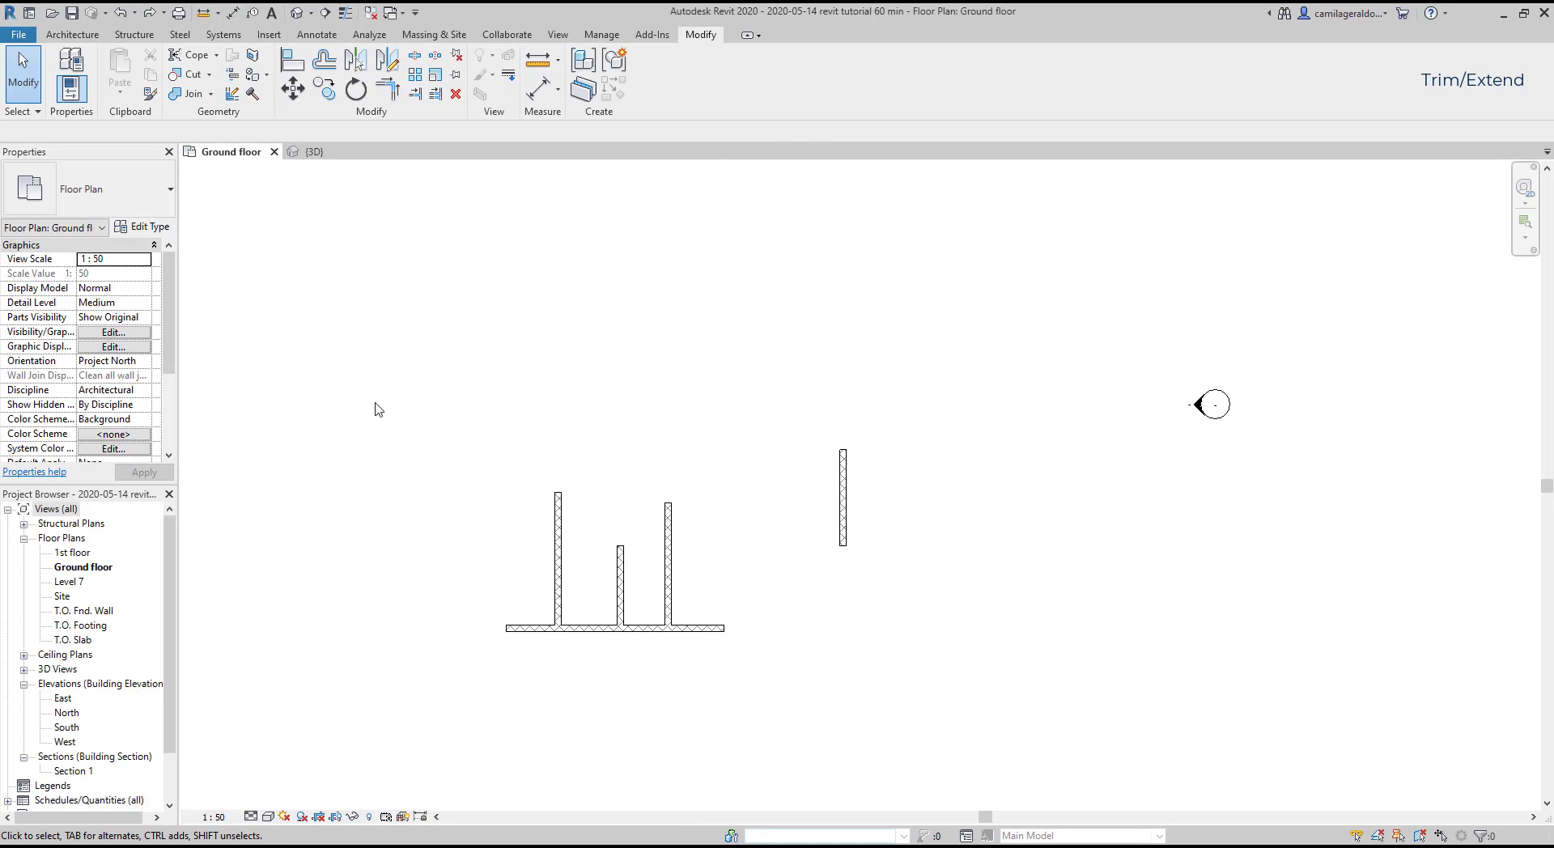
Step: Join the horizontal wall and the separate vertical wall to its right into a corner with Trim/Extend to Corner
click(396, 95)
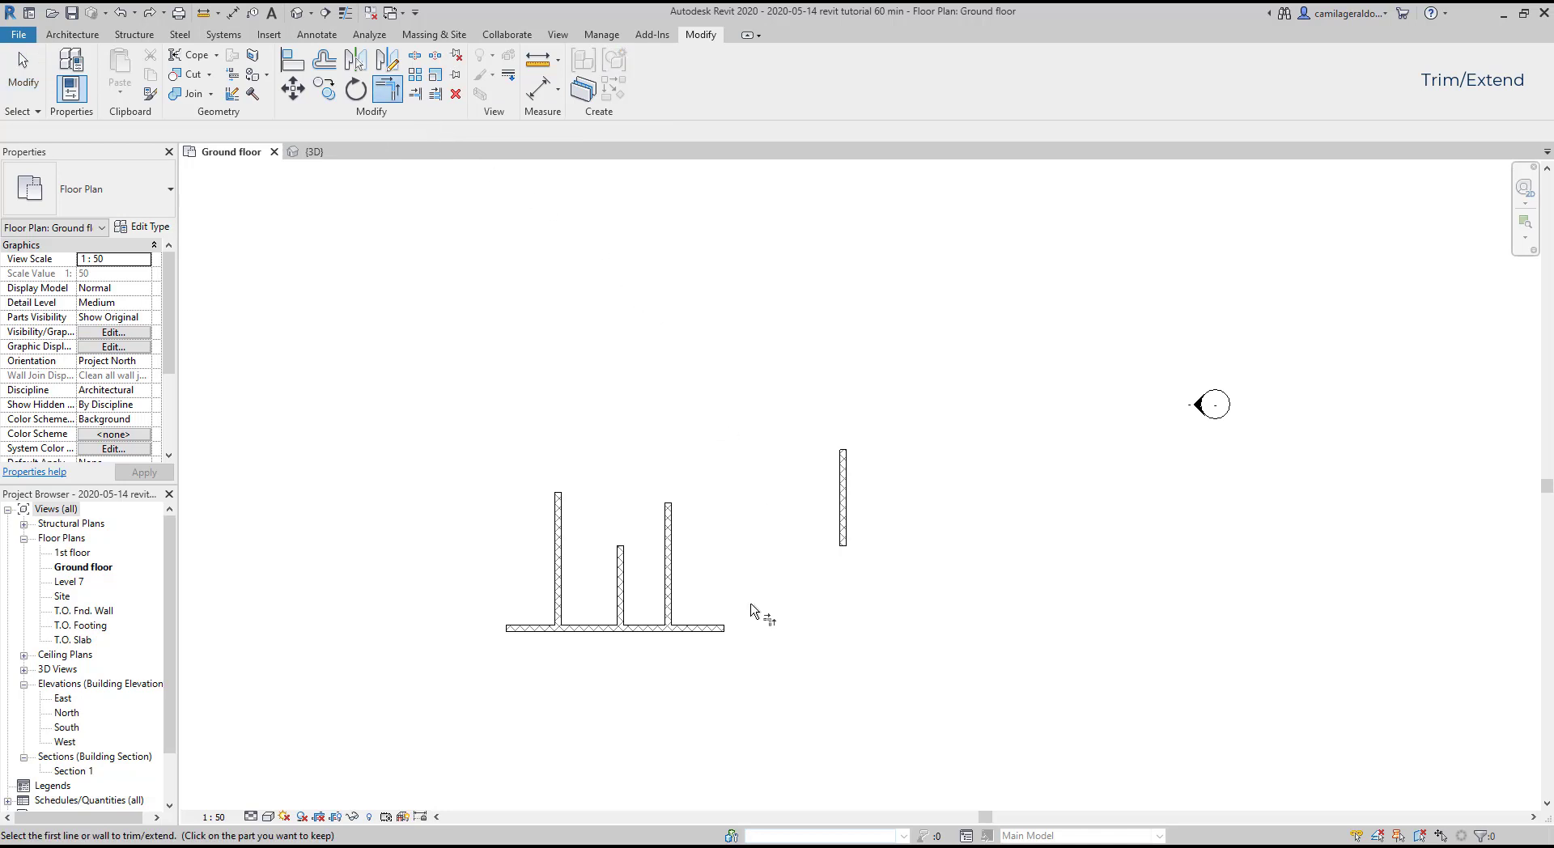
click(723, 629)
click(845, 544)
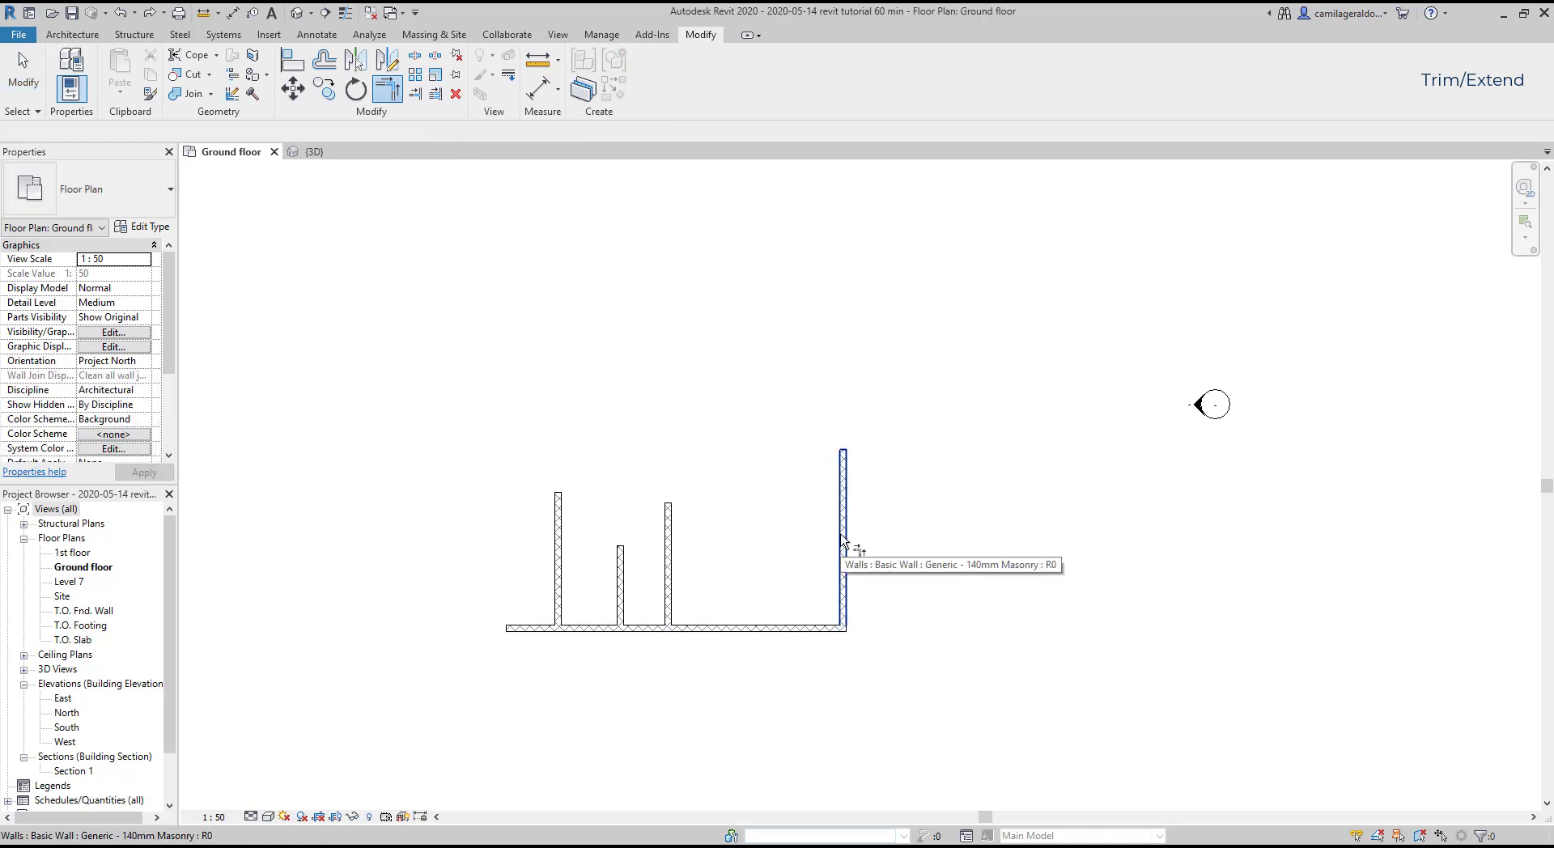
key(Escape)
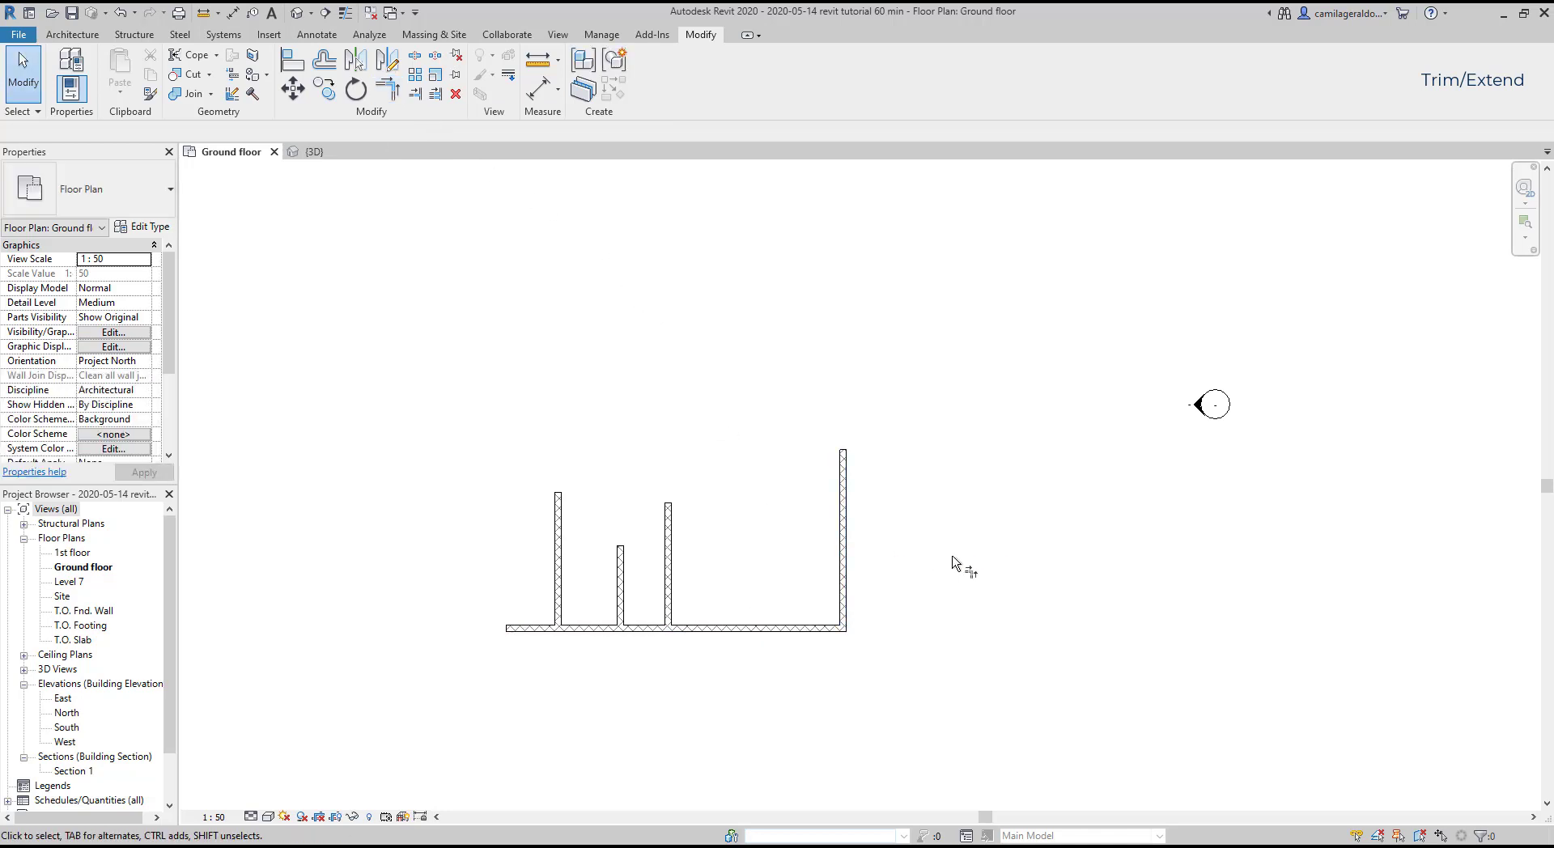
Step: Try to join the large room's vertical interior wall with the lower exterior wall using Trim/Extend to Corner, keeping the exterior wall's right part
scroll(1012, 534, down, 2)
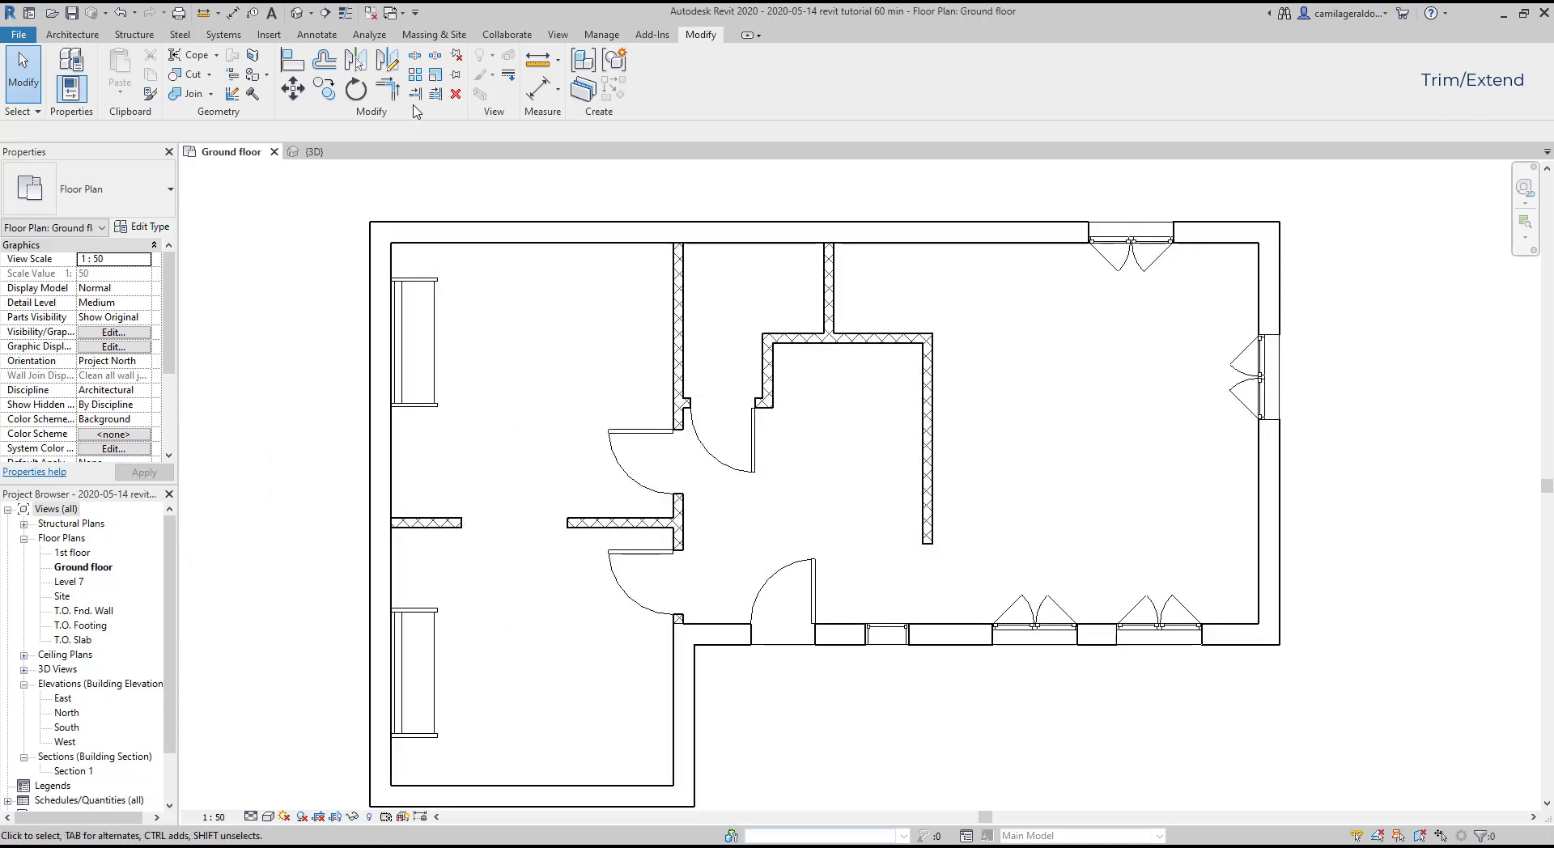
click(389, 89)
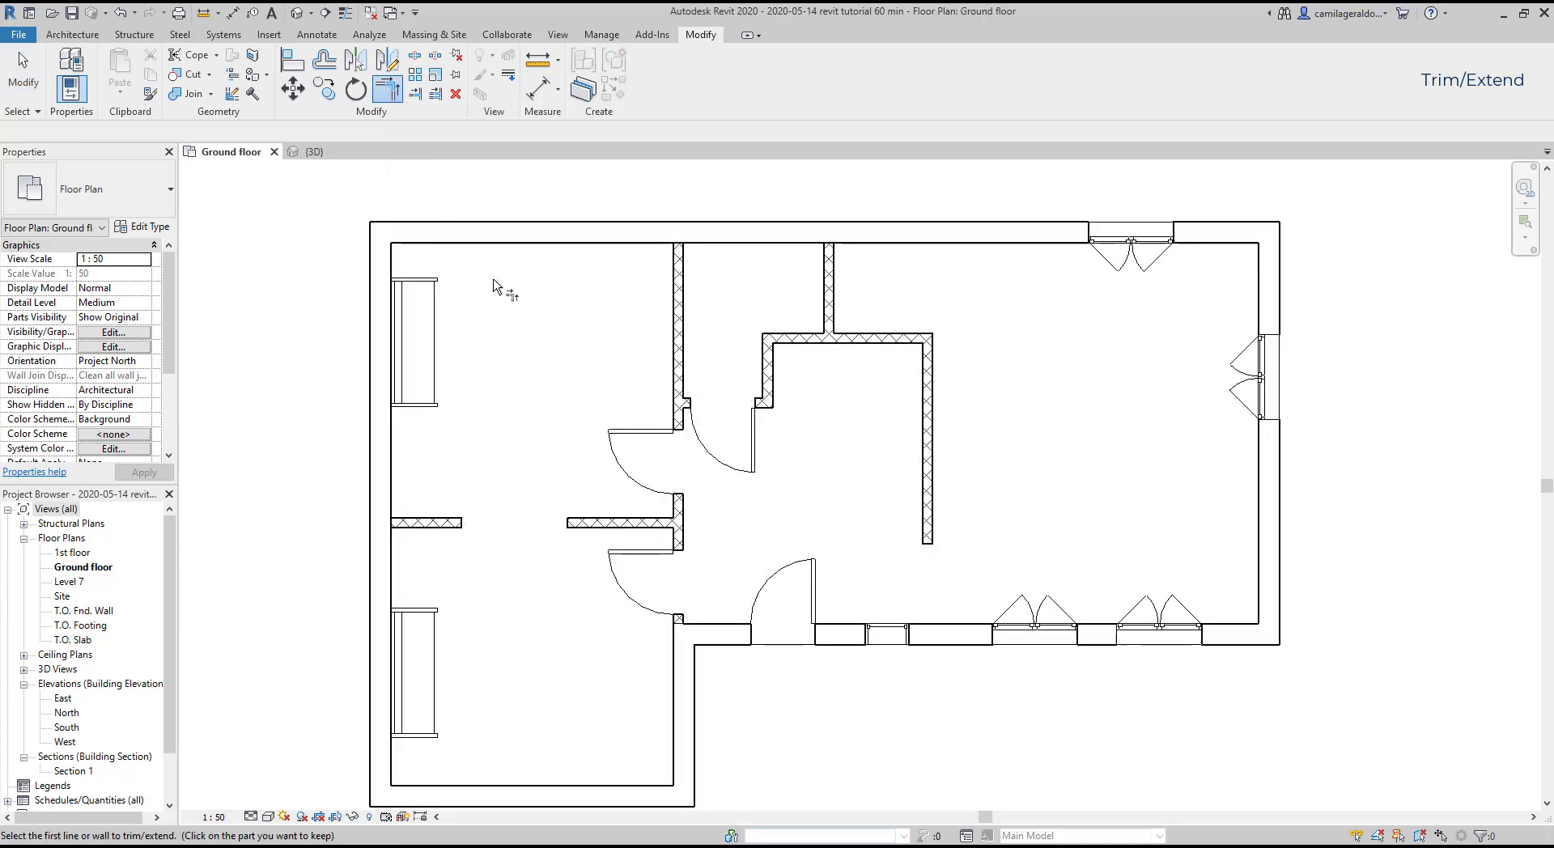
click(929, 530)
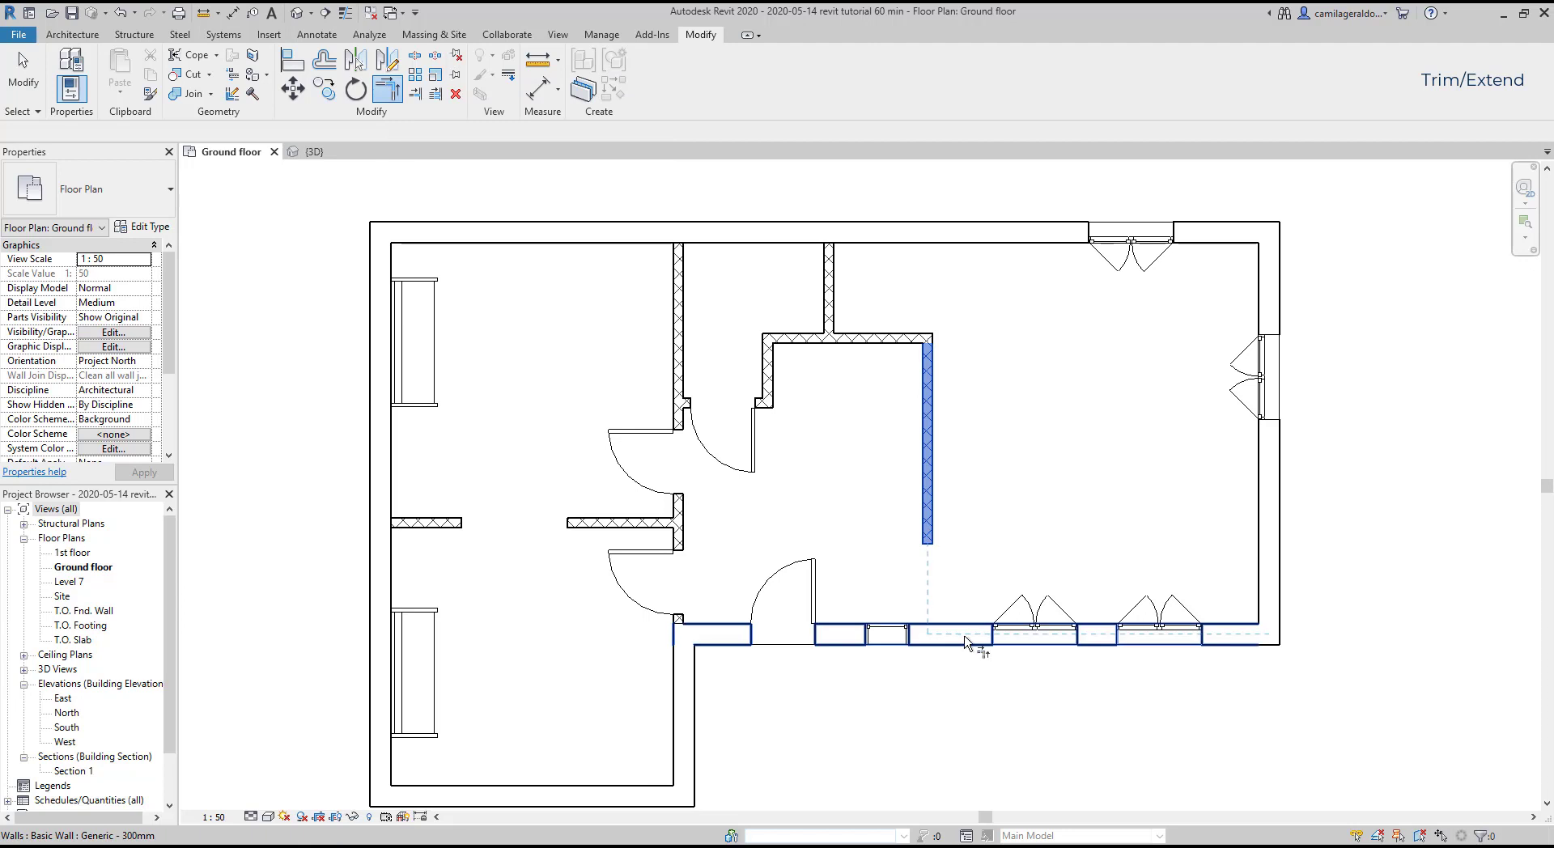
click(965, 642)
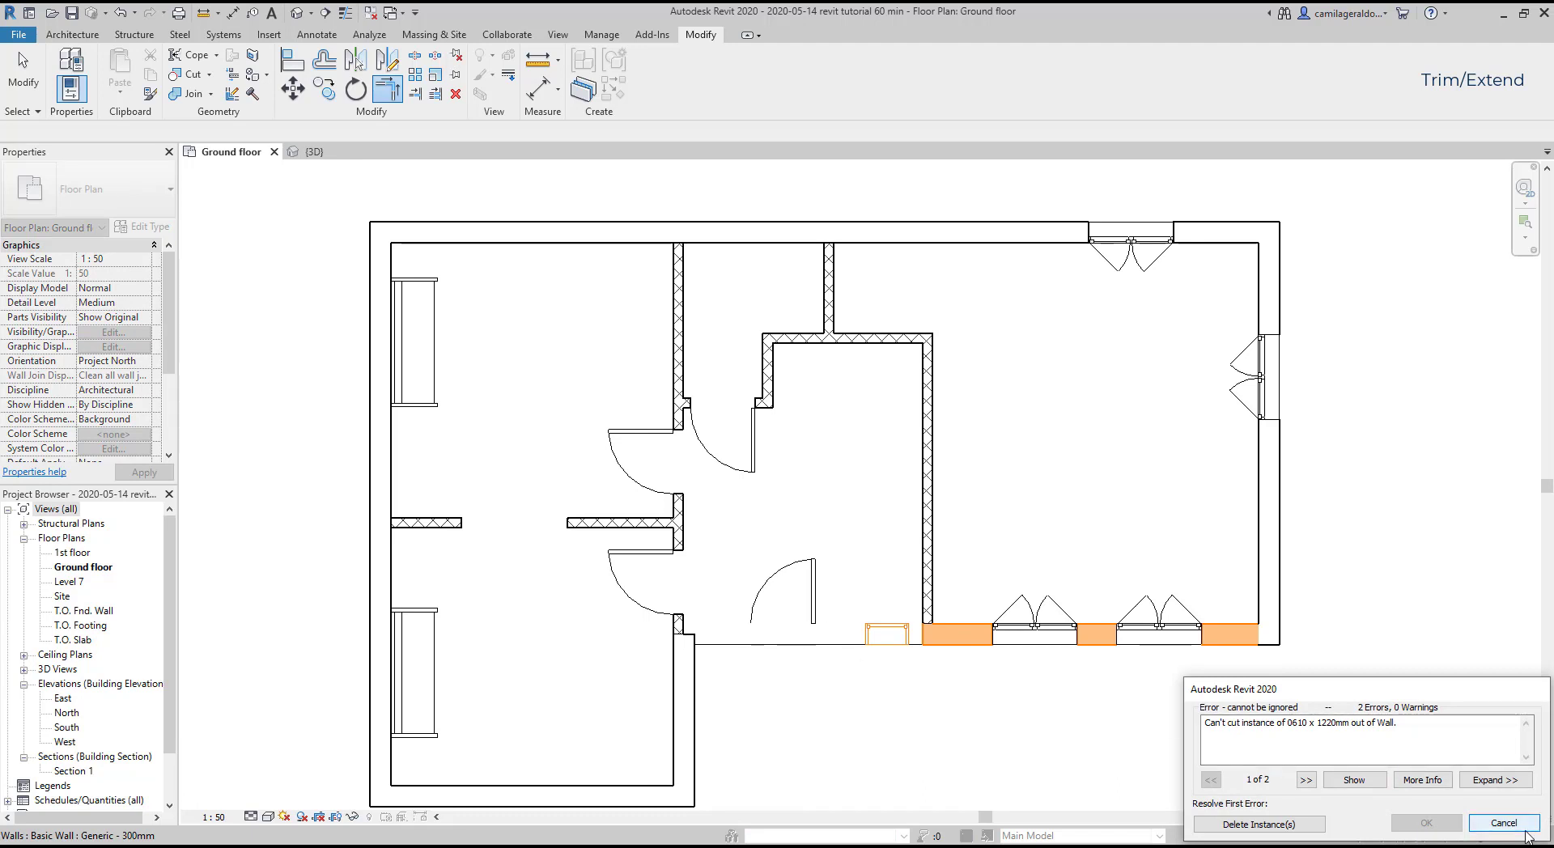
click(1504, 823)
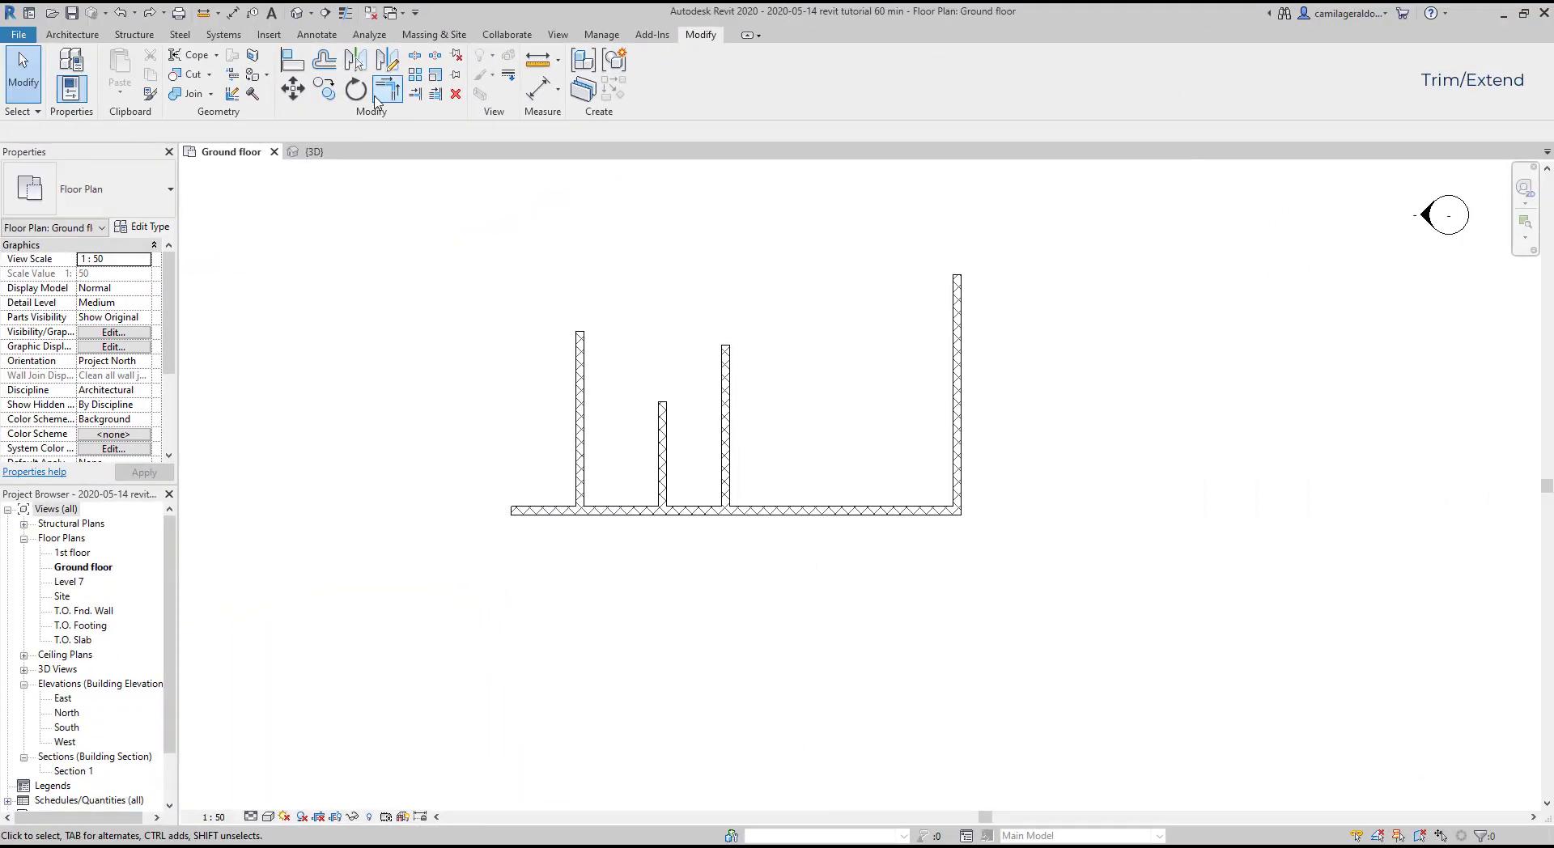
Step: Trim the horizontal practice wall to a corner with the leftmost vertical wall, removing its left overhang
click(377, 97)
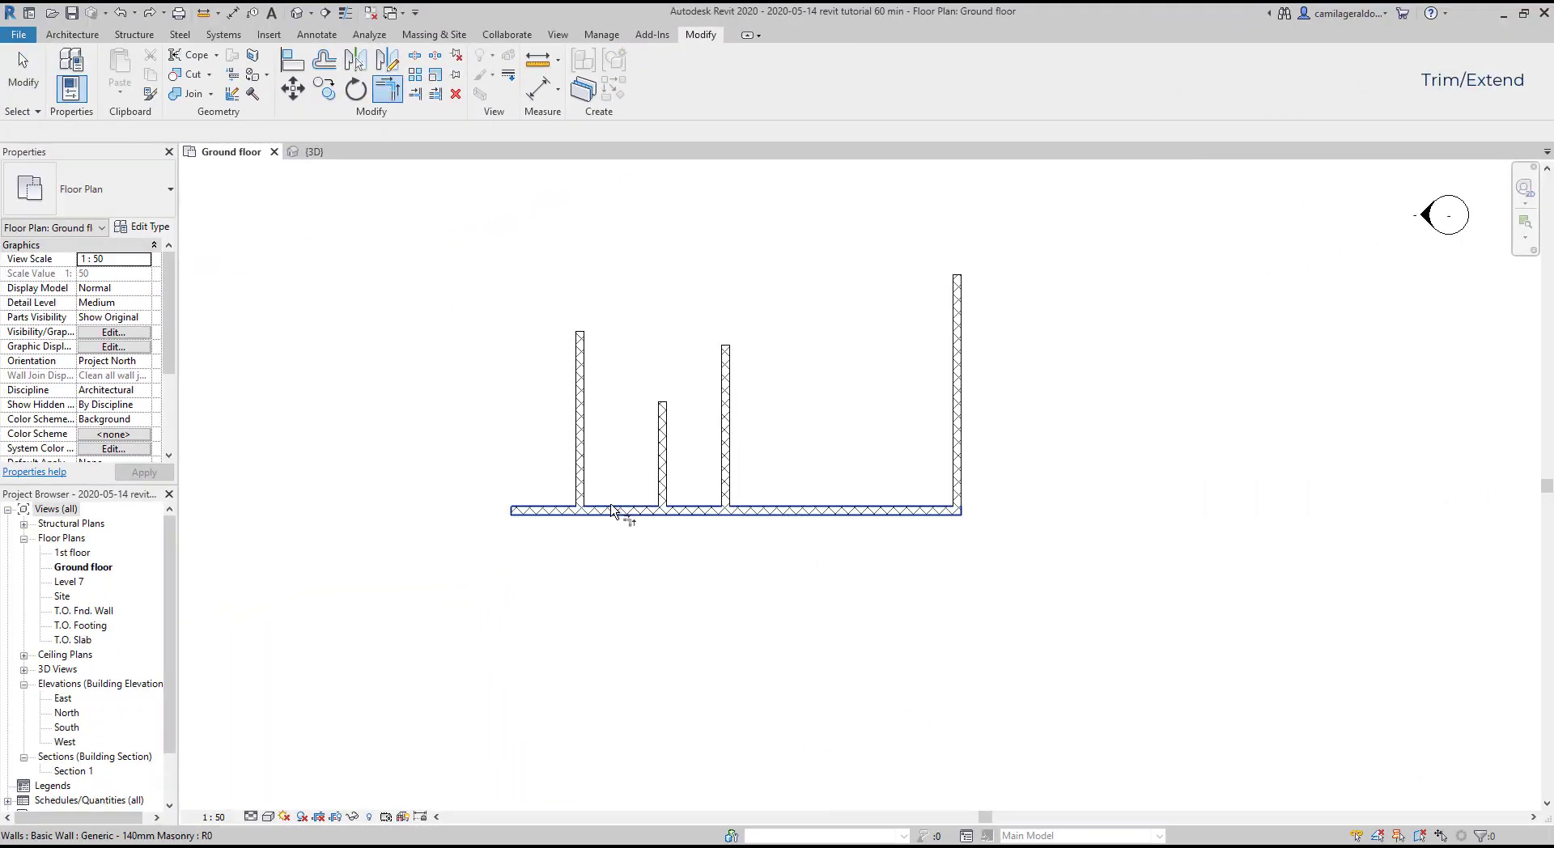
click(613, 510)
click(581, 476)
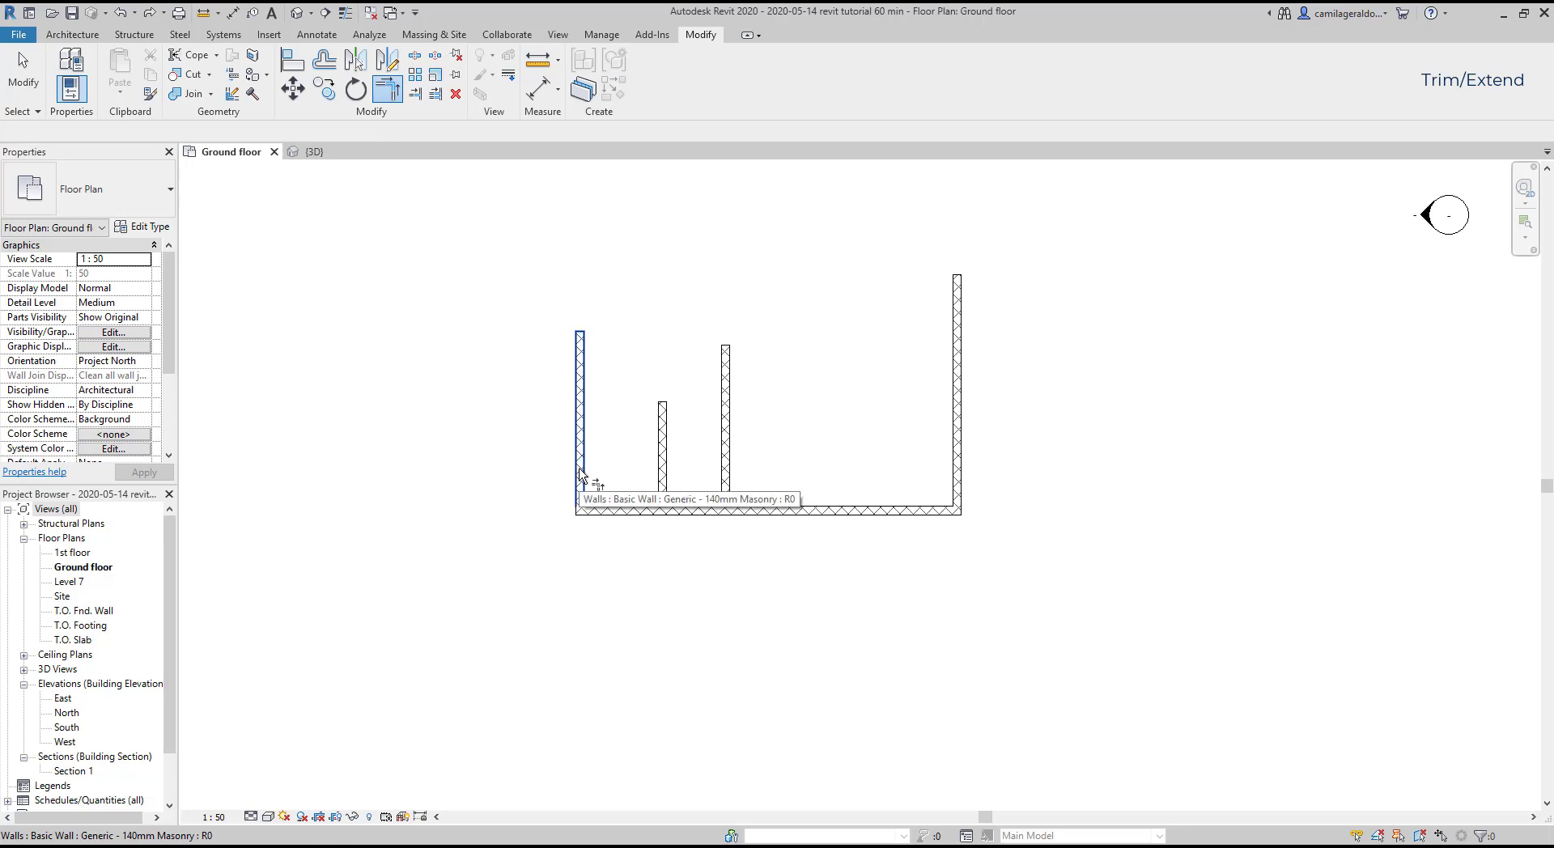
click(580, 476)
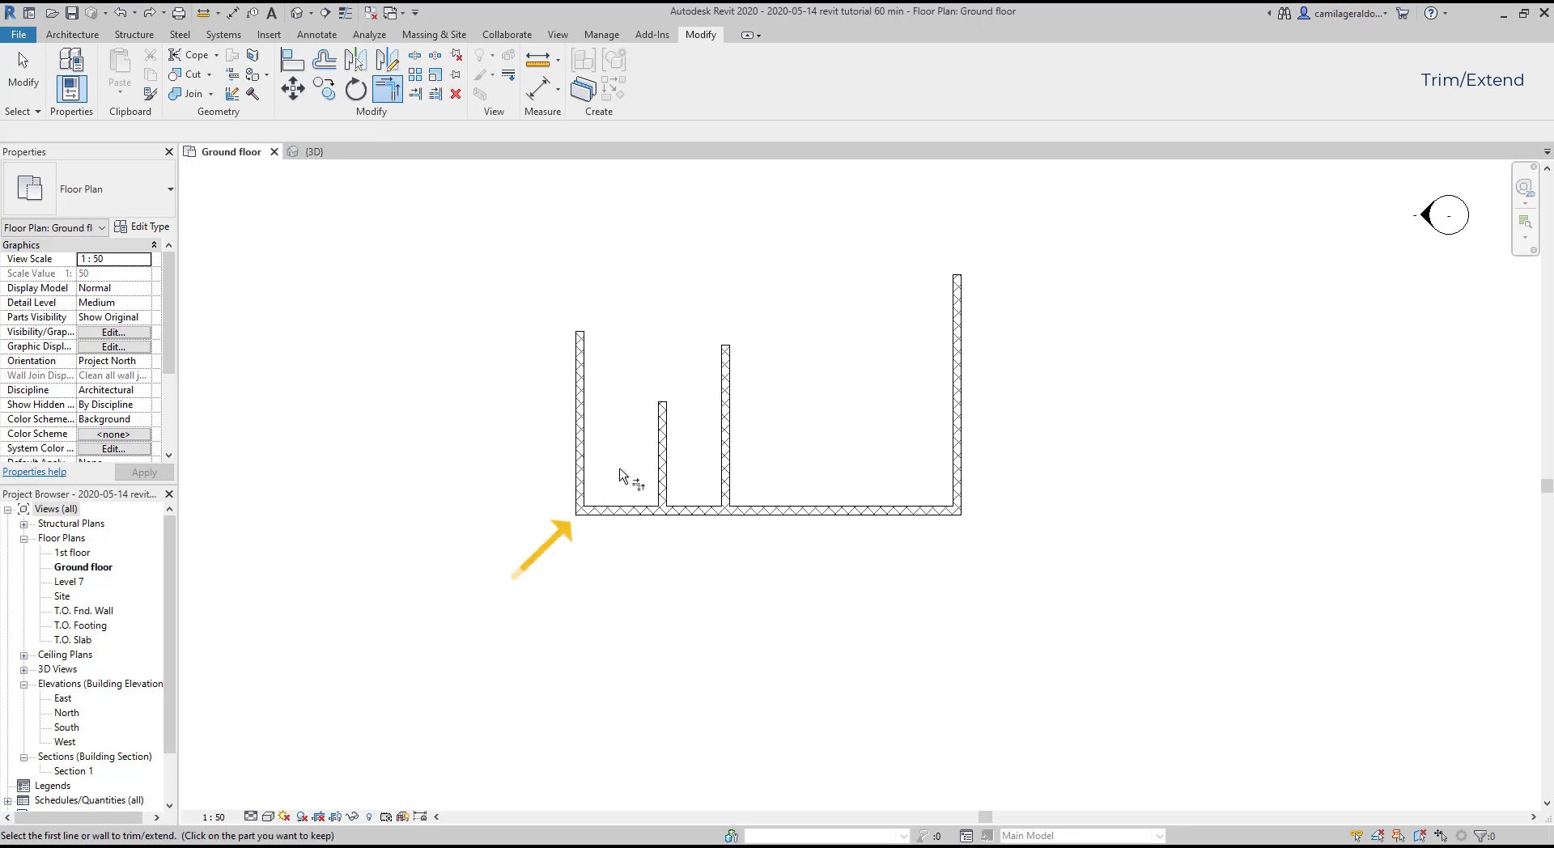